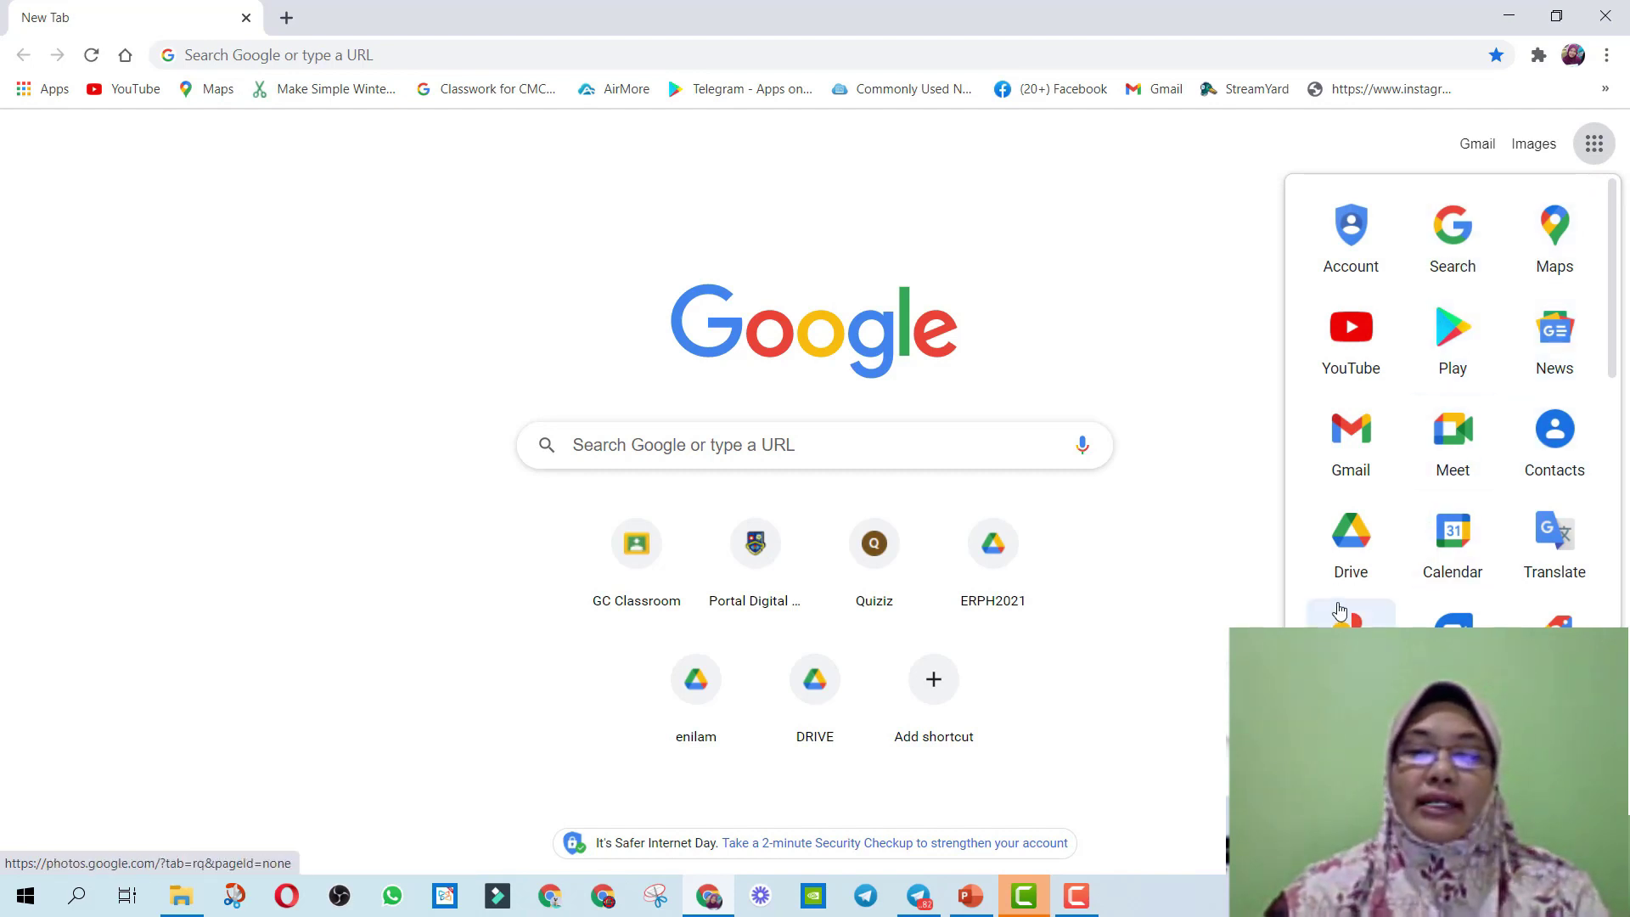
- Open Google Drive and create a blank Google Forms form
left_click(1359, 557)
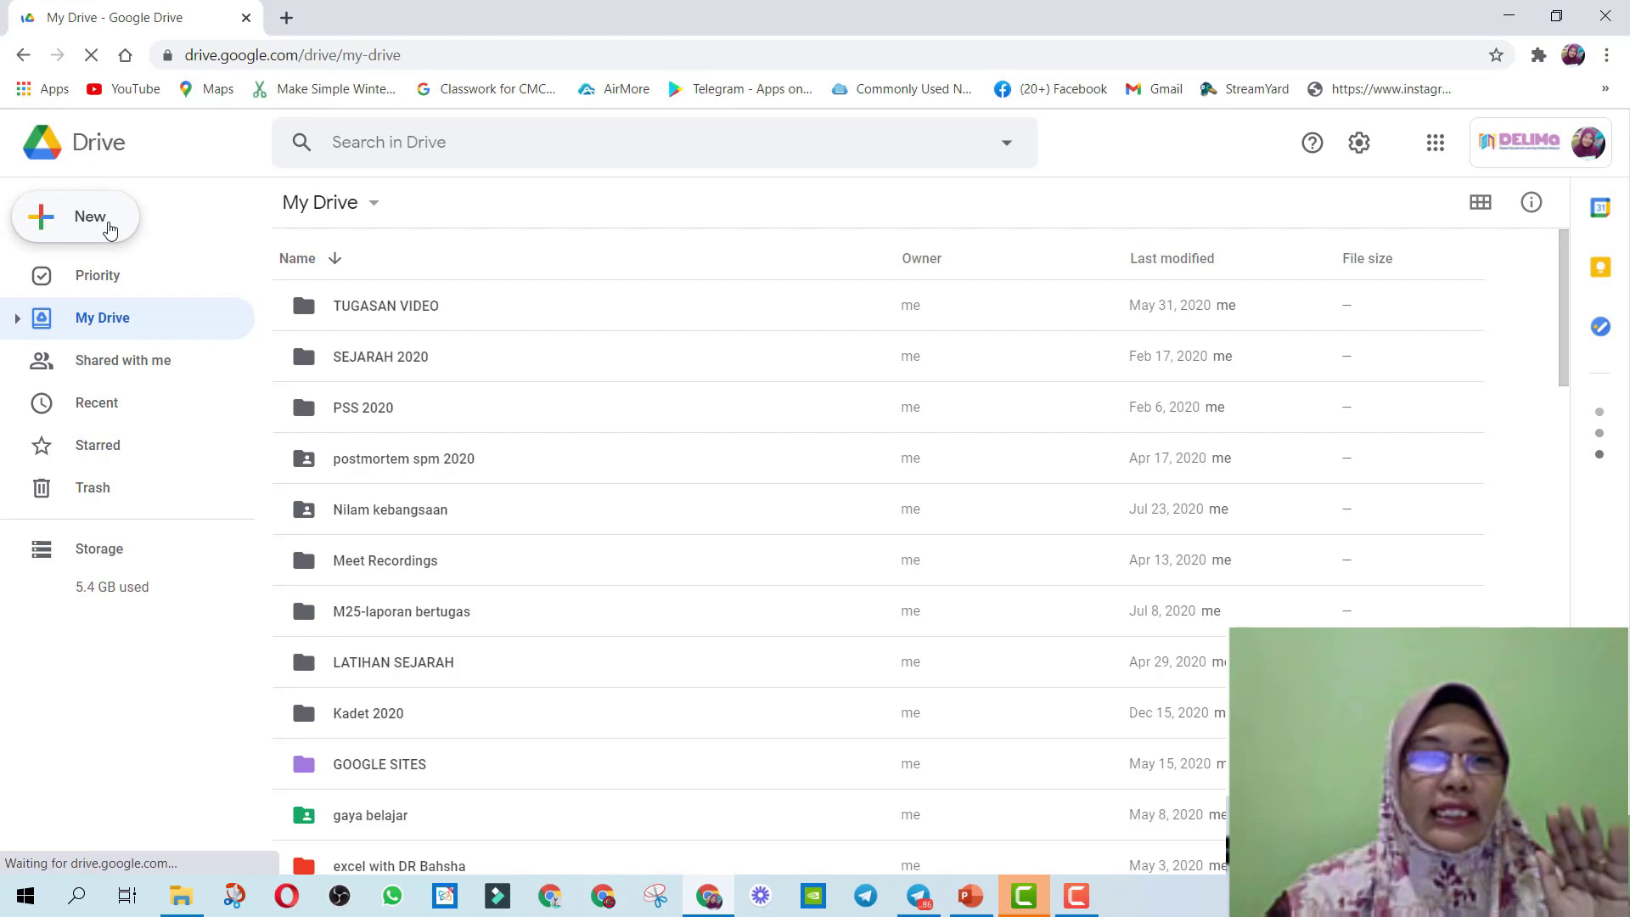
left_click(107, 224)
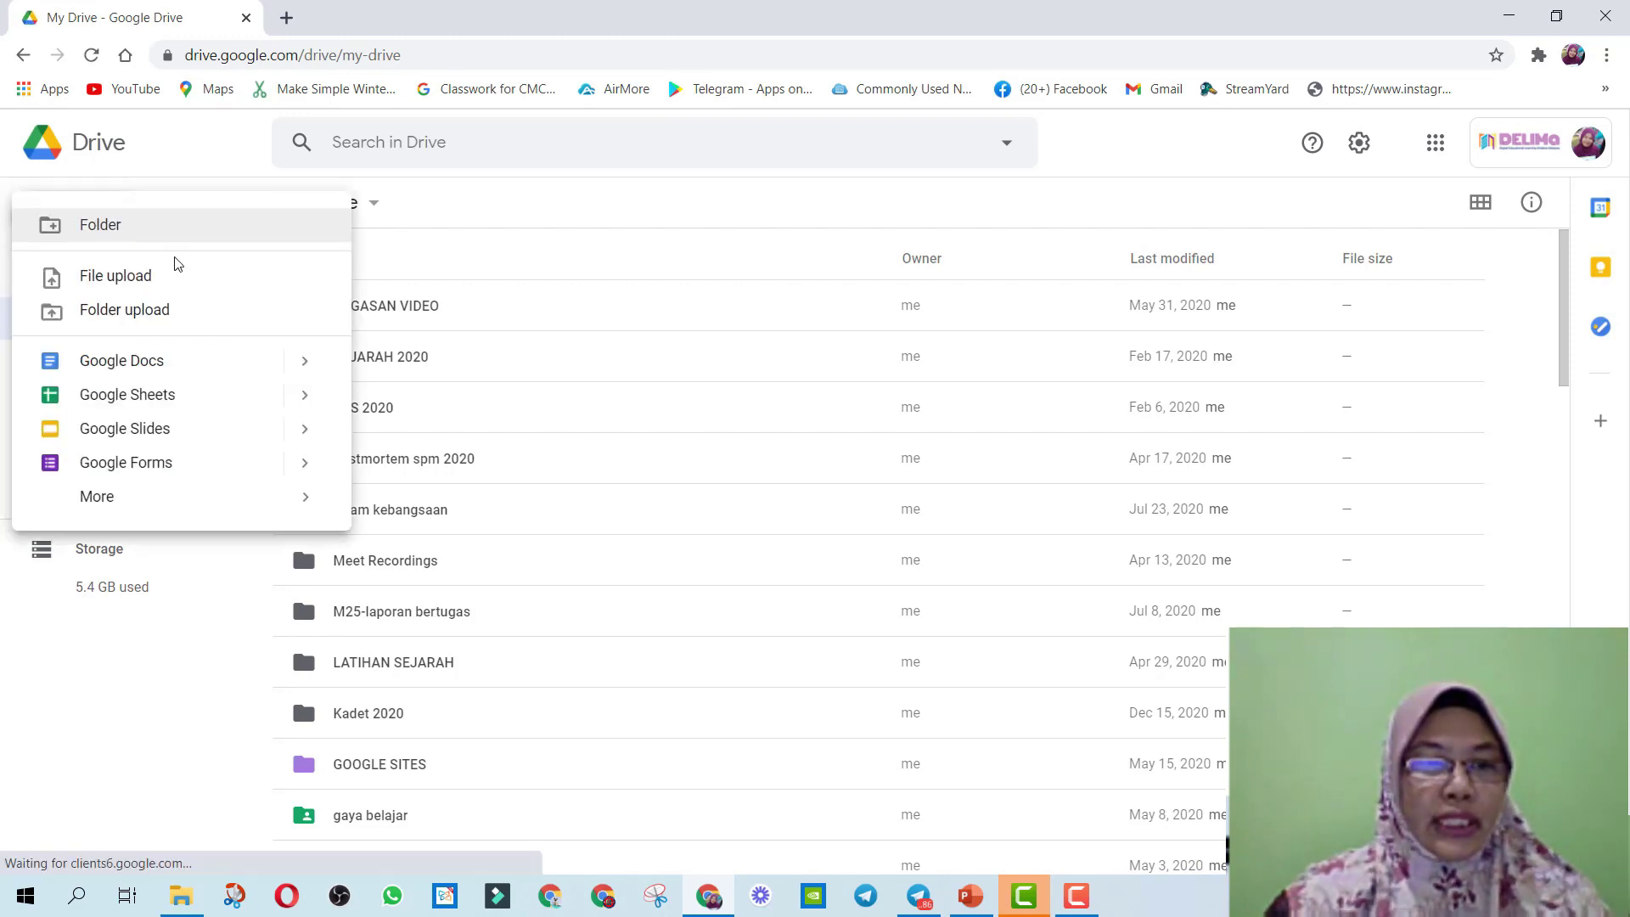
mouse_move(301, 477)
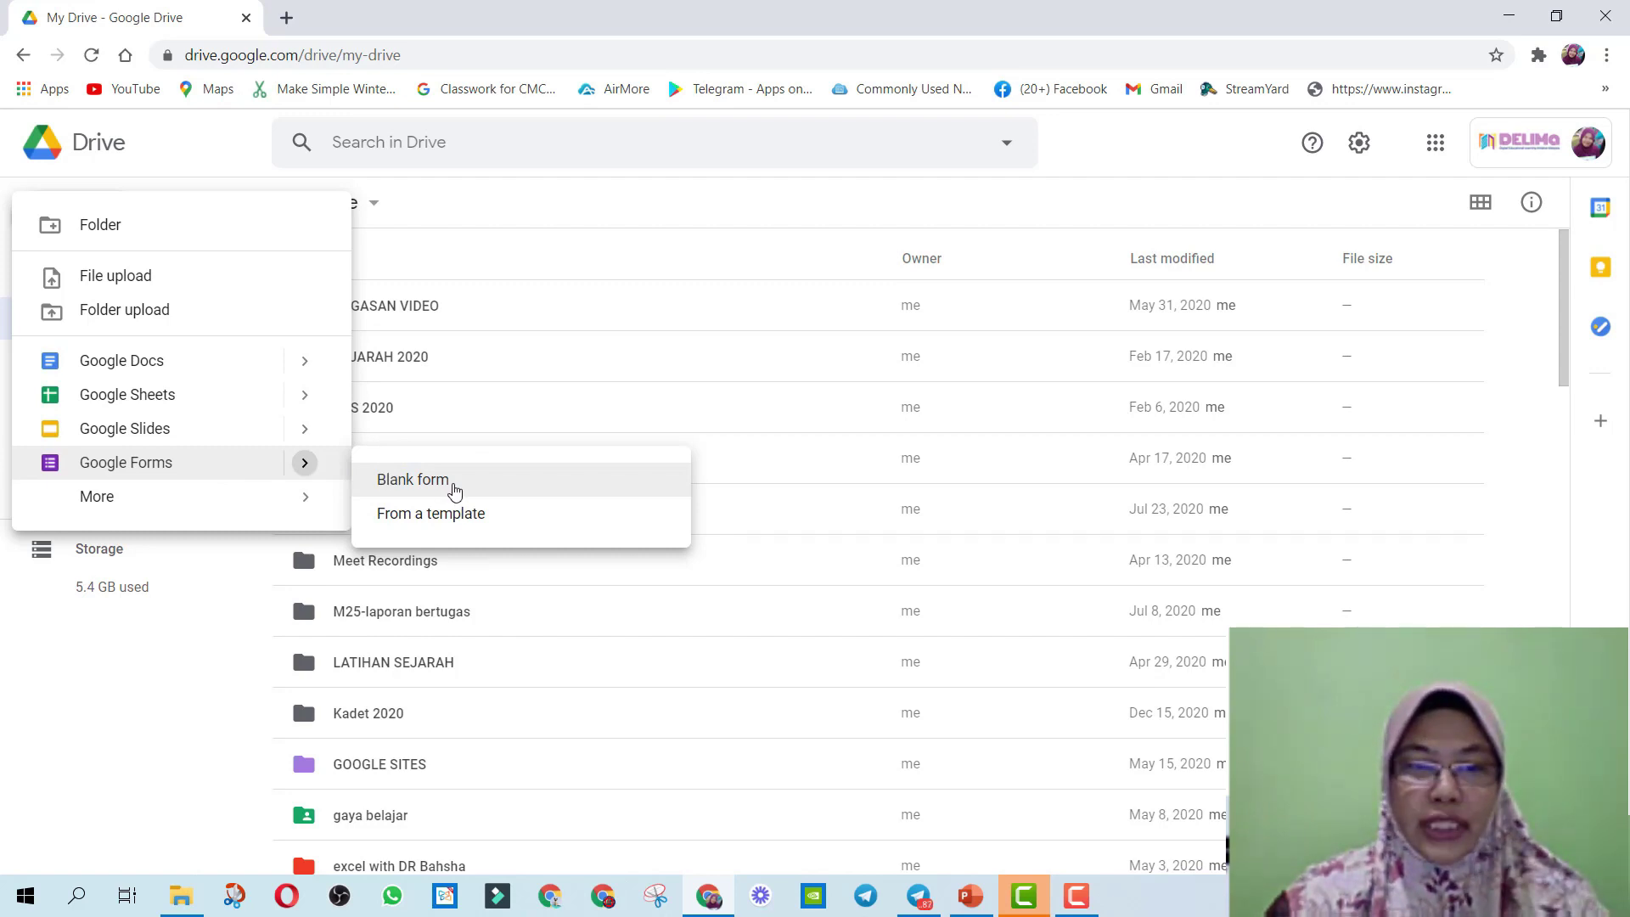
left_click(464, 491)
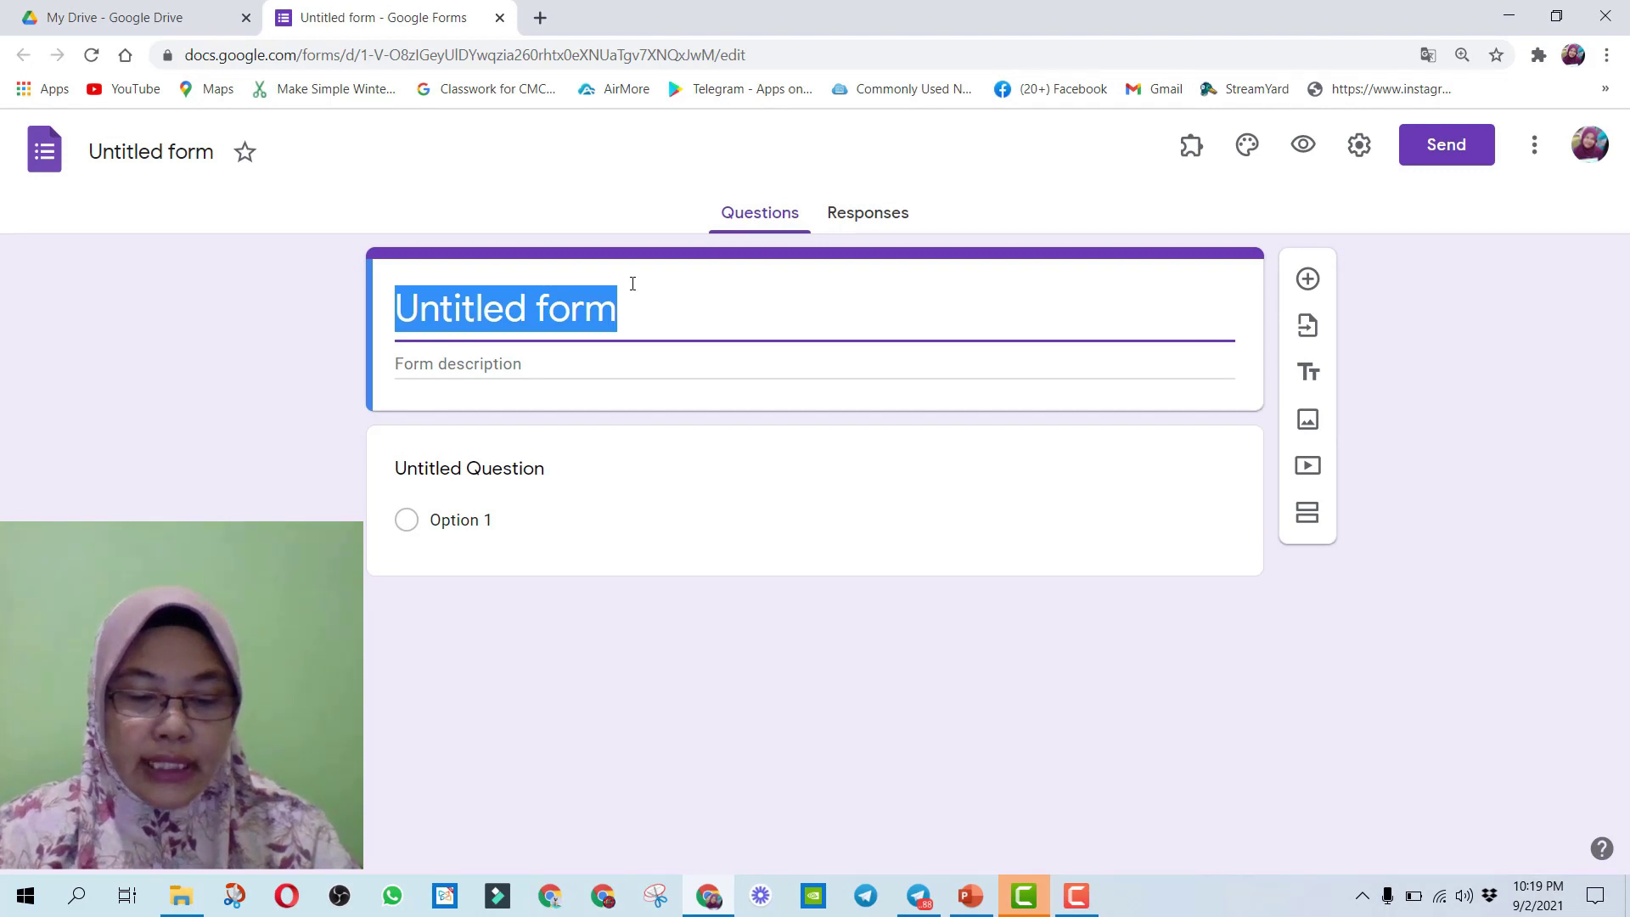
- Title the form "GF KEBERADAAN GURU 2021"
type("gf")
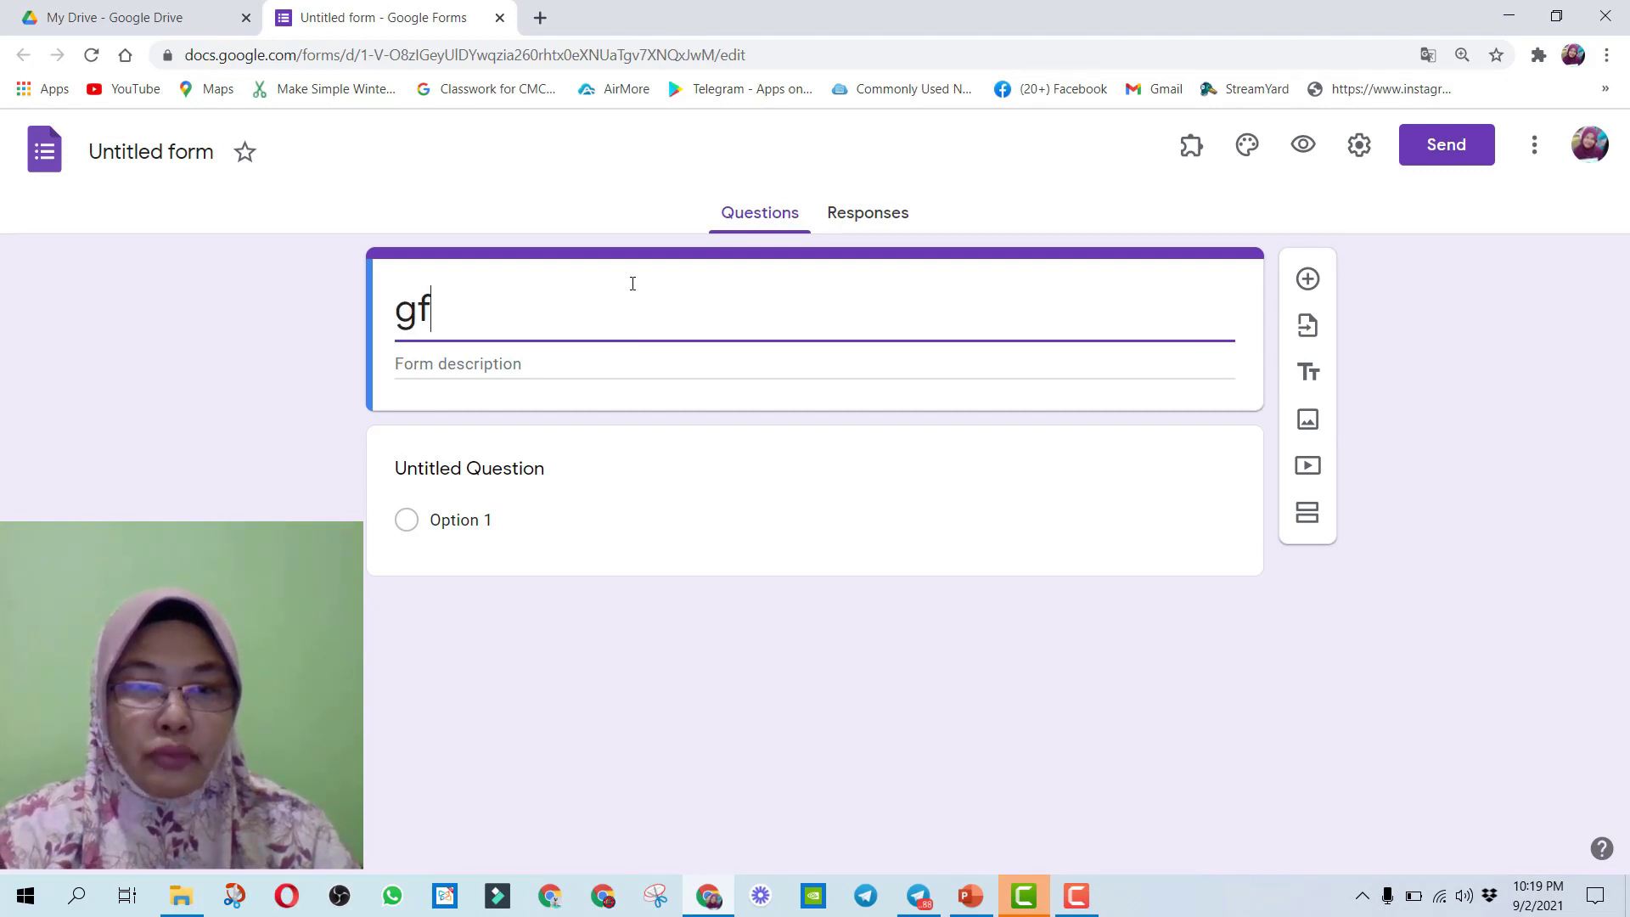
key("BackSpace")
key("BackSpace")
type("GF ")
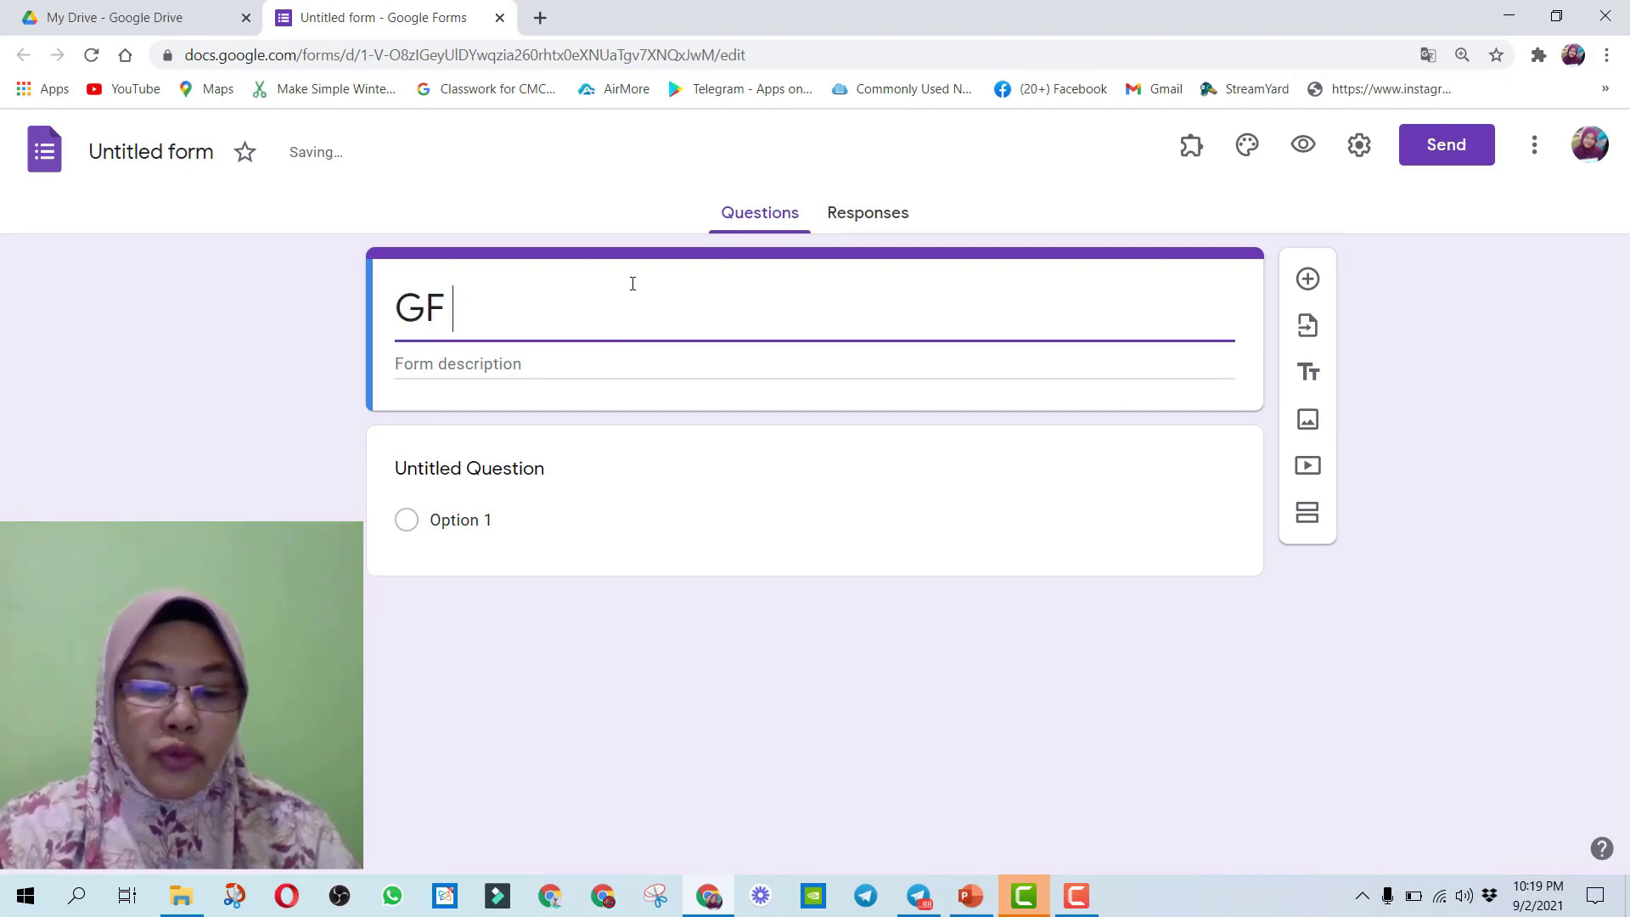
type("KEBERADAAN GU")
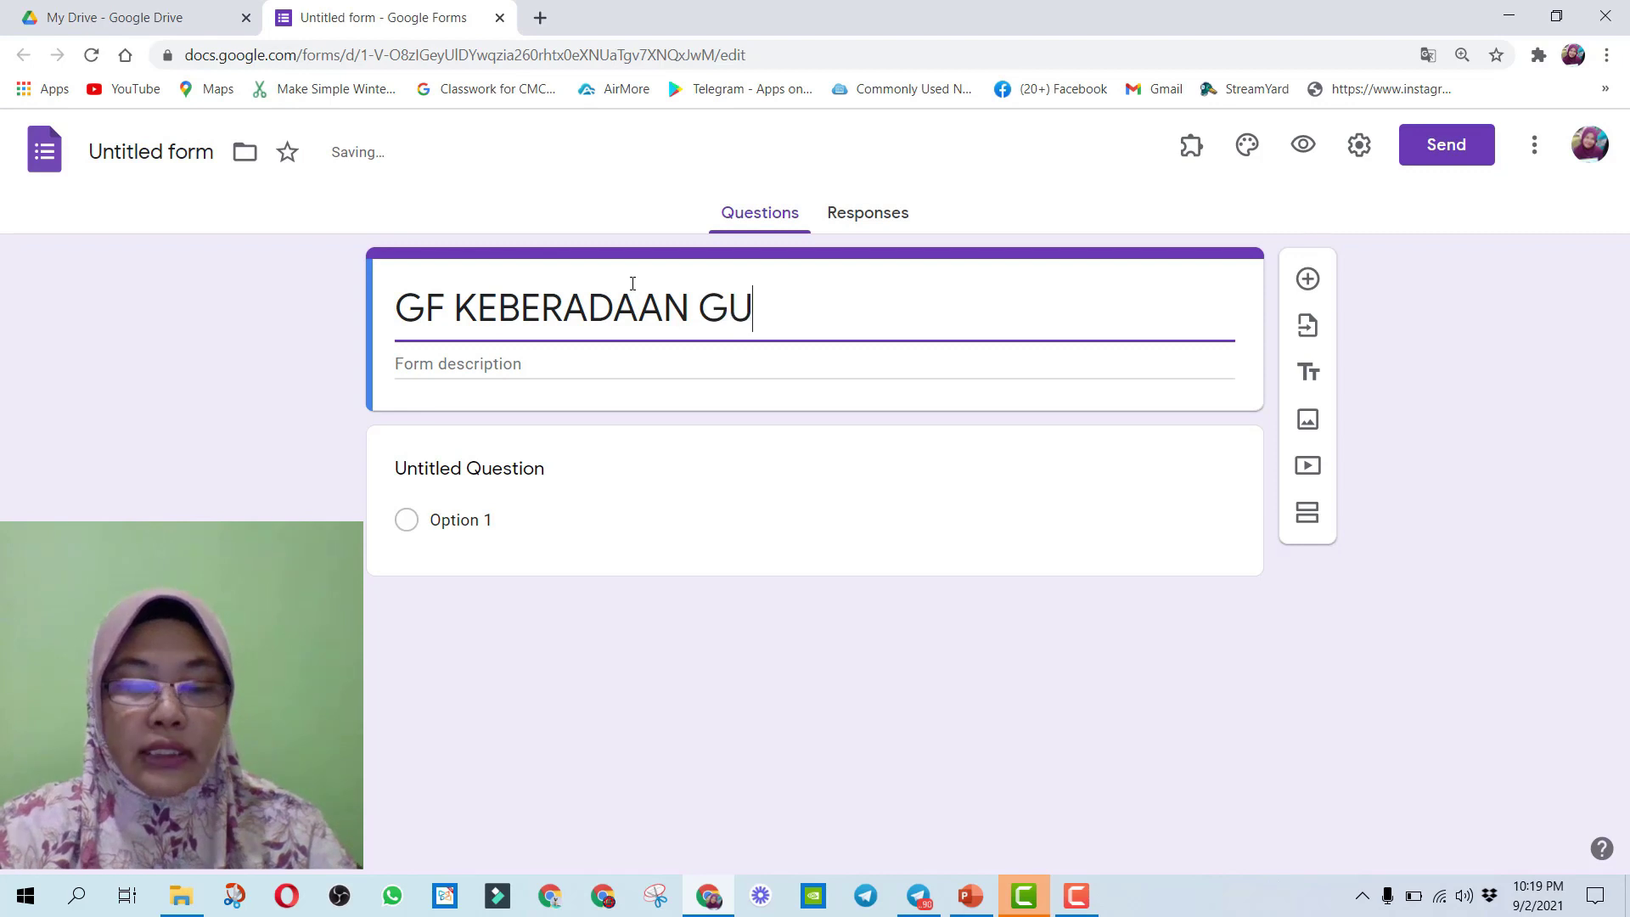
type("RU ")
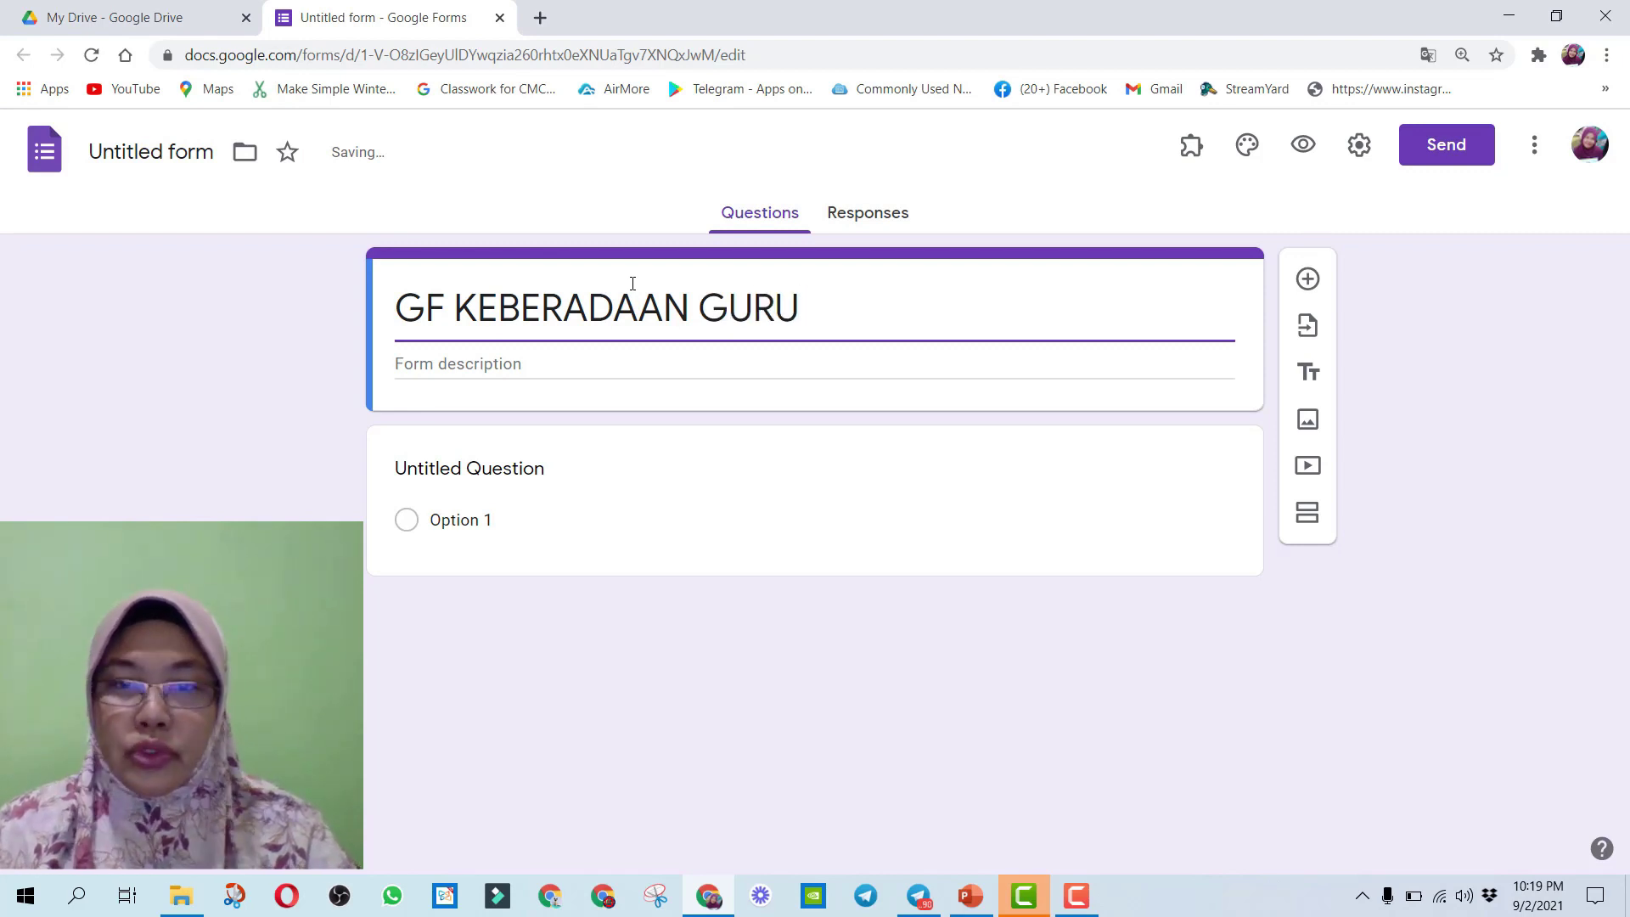
type("2021")
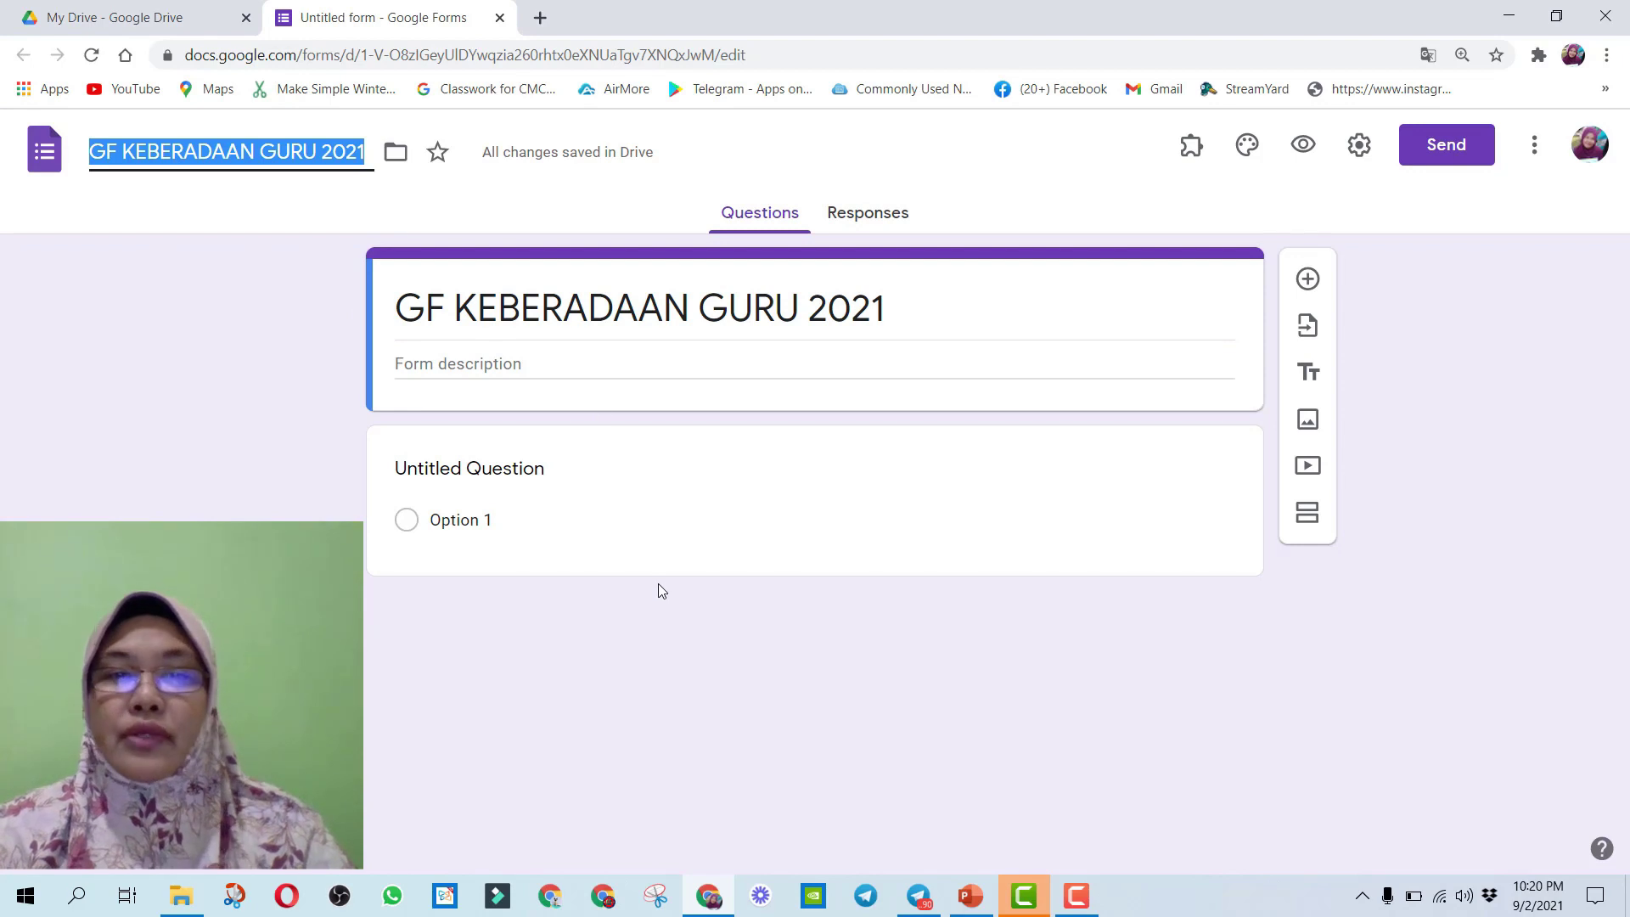
- Turn the untitled first question into a required short-answer question named "NAMA"
left_click(476, 471)
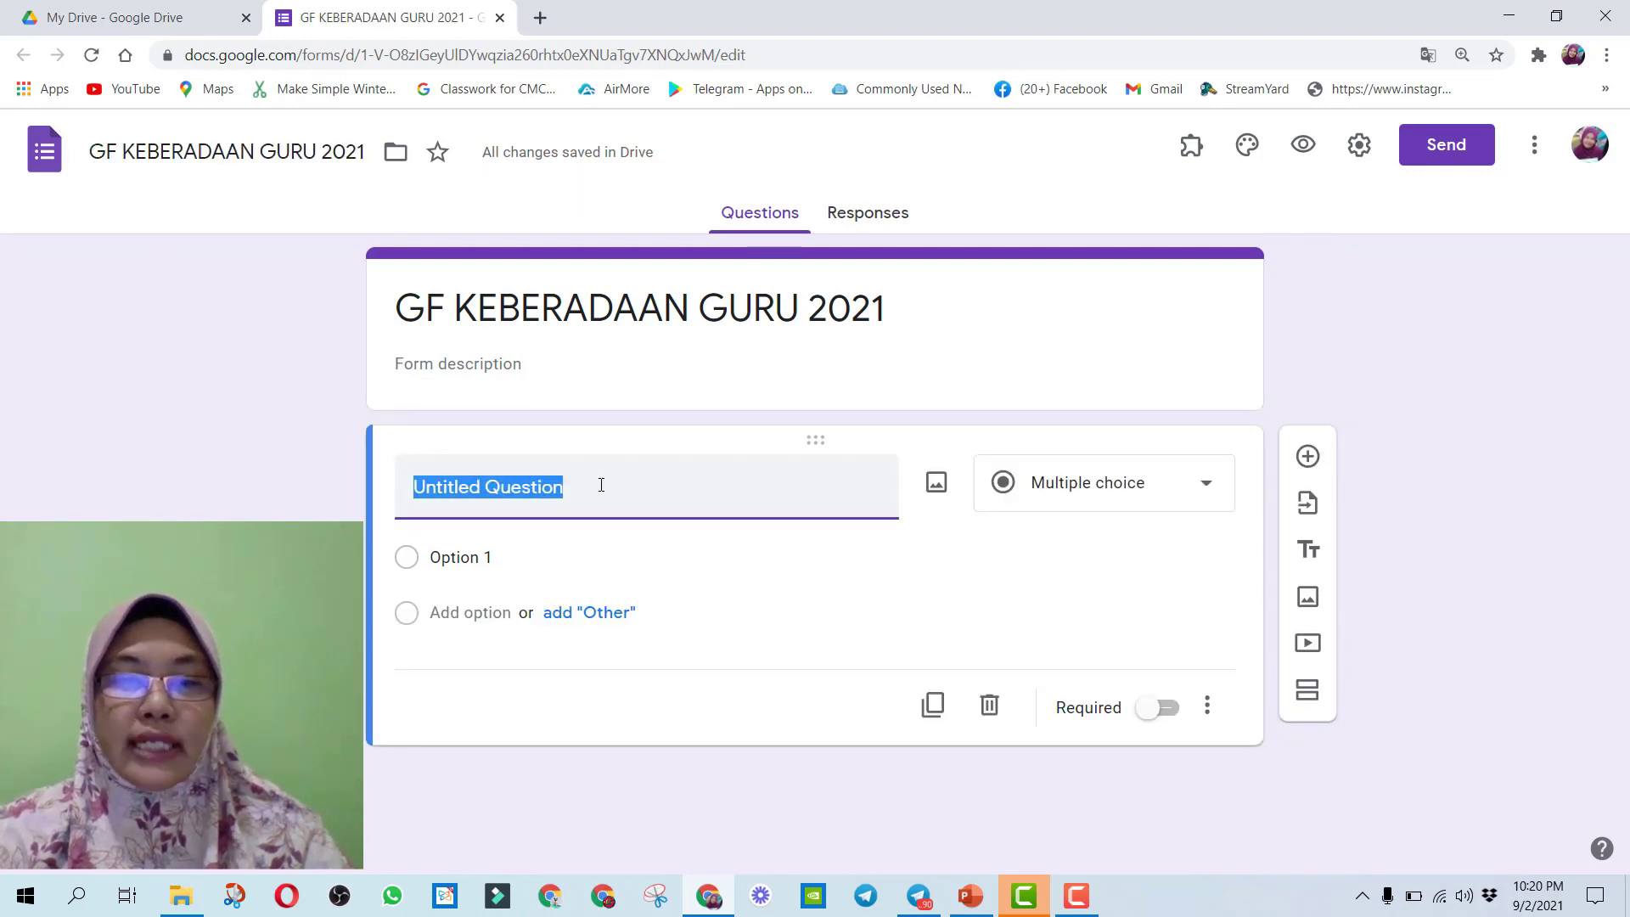
type("NAMA")
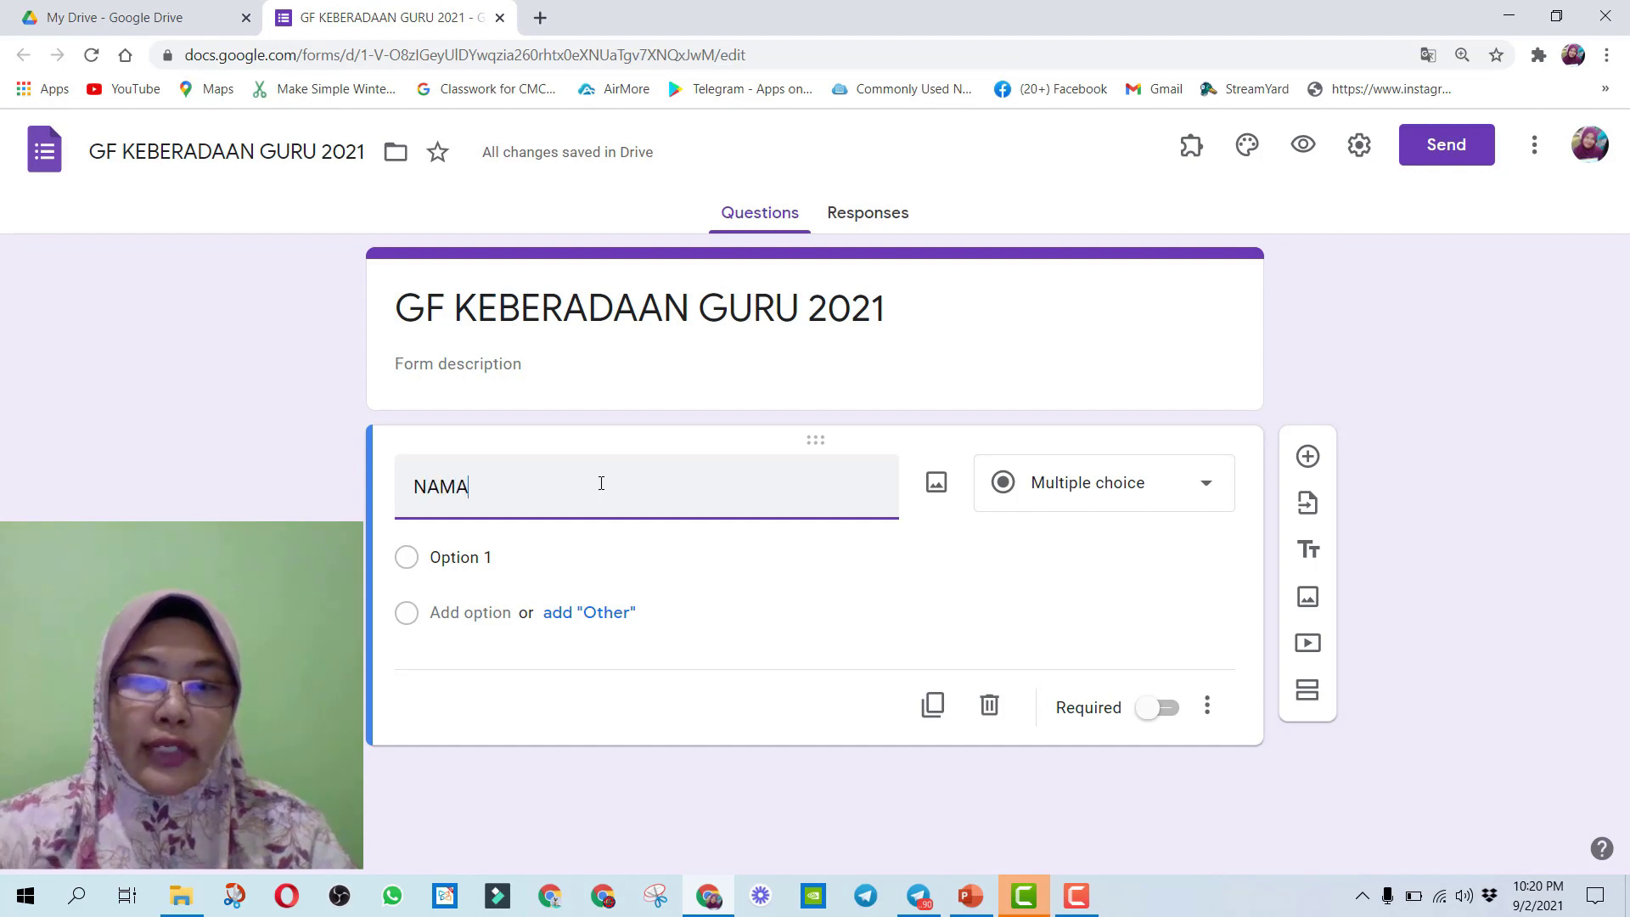
left_click(1206, 484)
left_click(1131, 170)
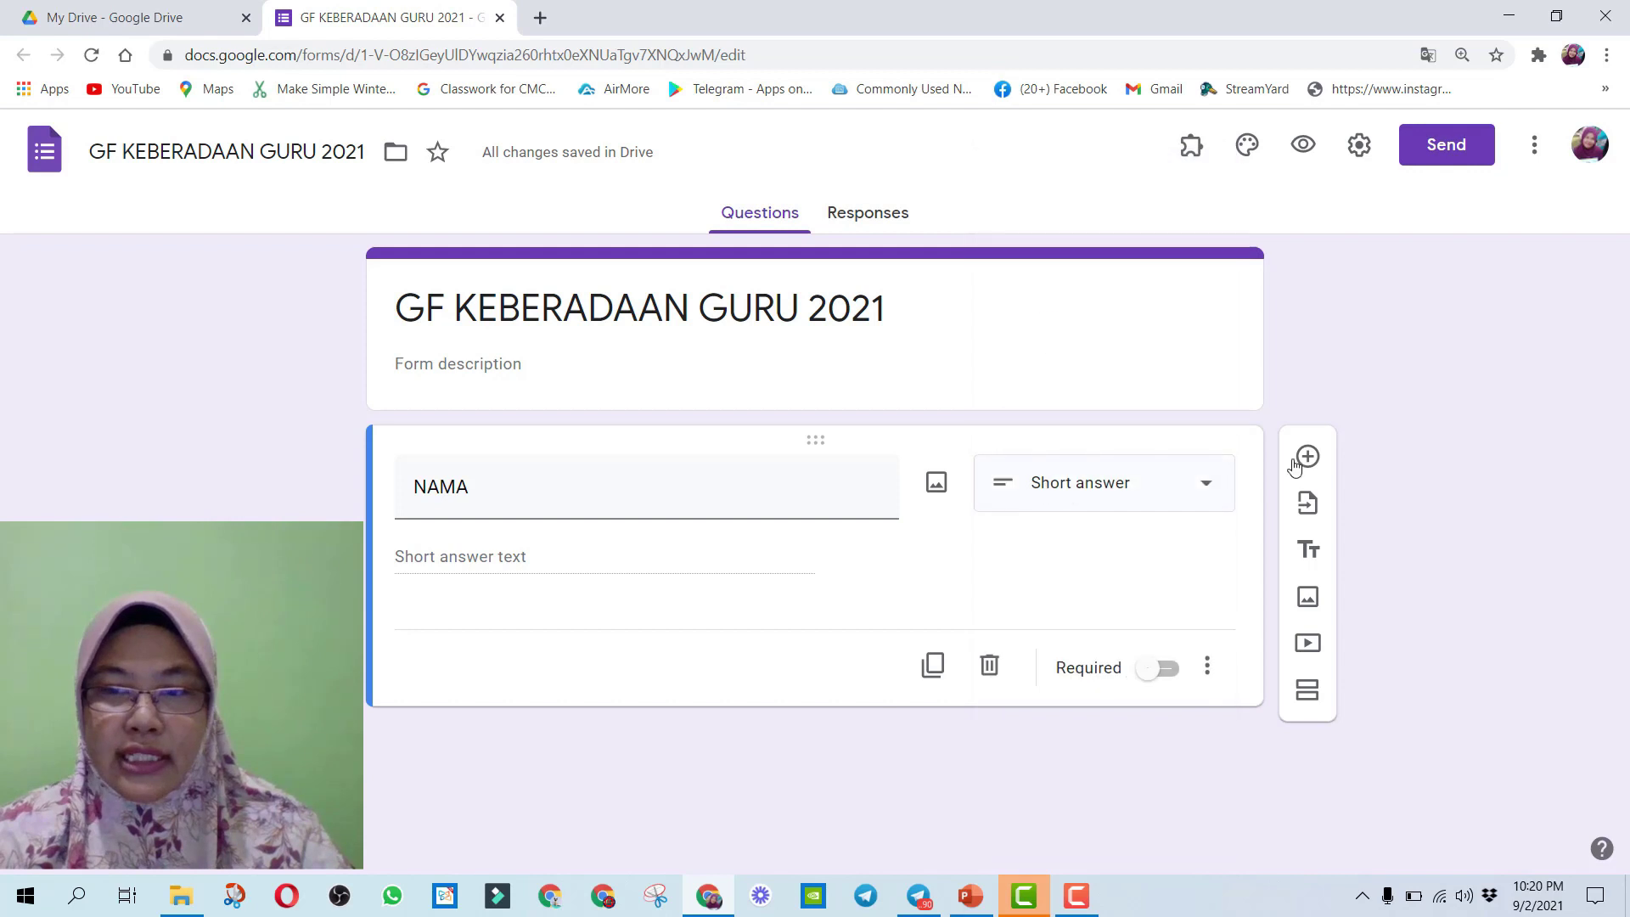
left_click(1172, 673)
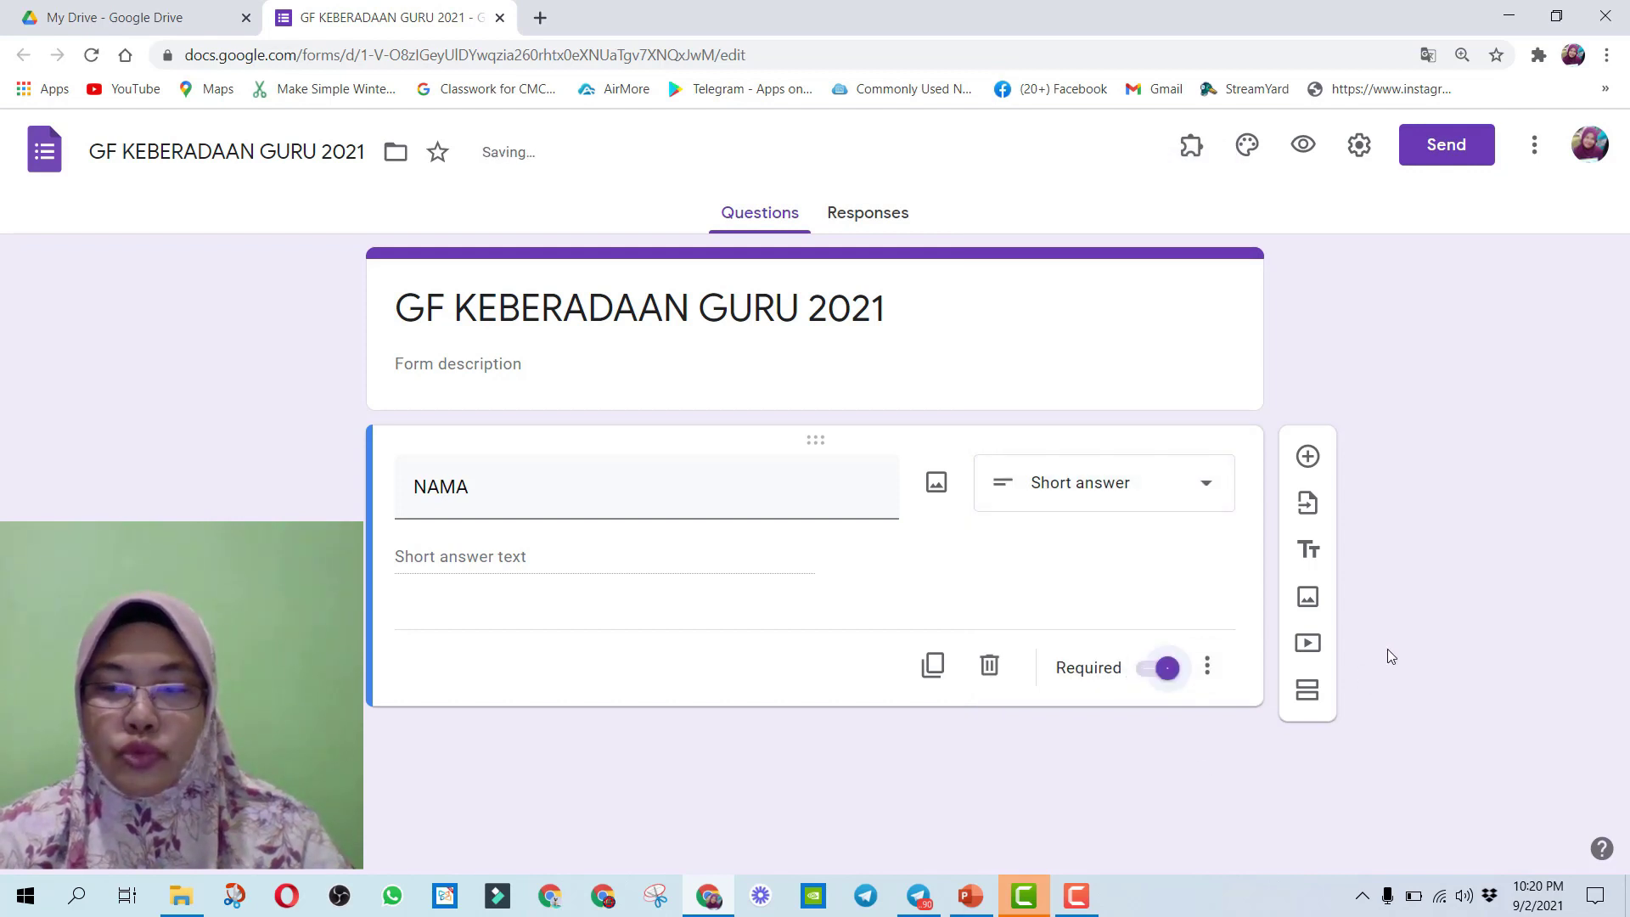
- Add a required date question named "TARIKH" below the NAMA question
left_click(1318, 456)
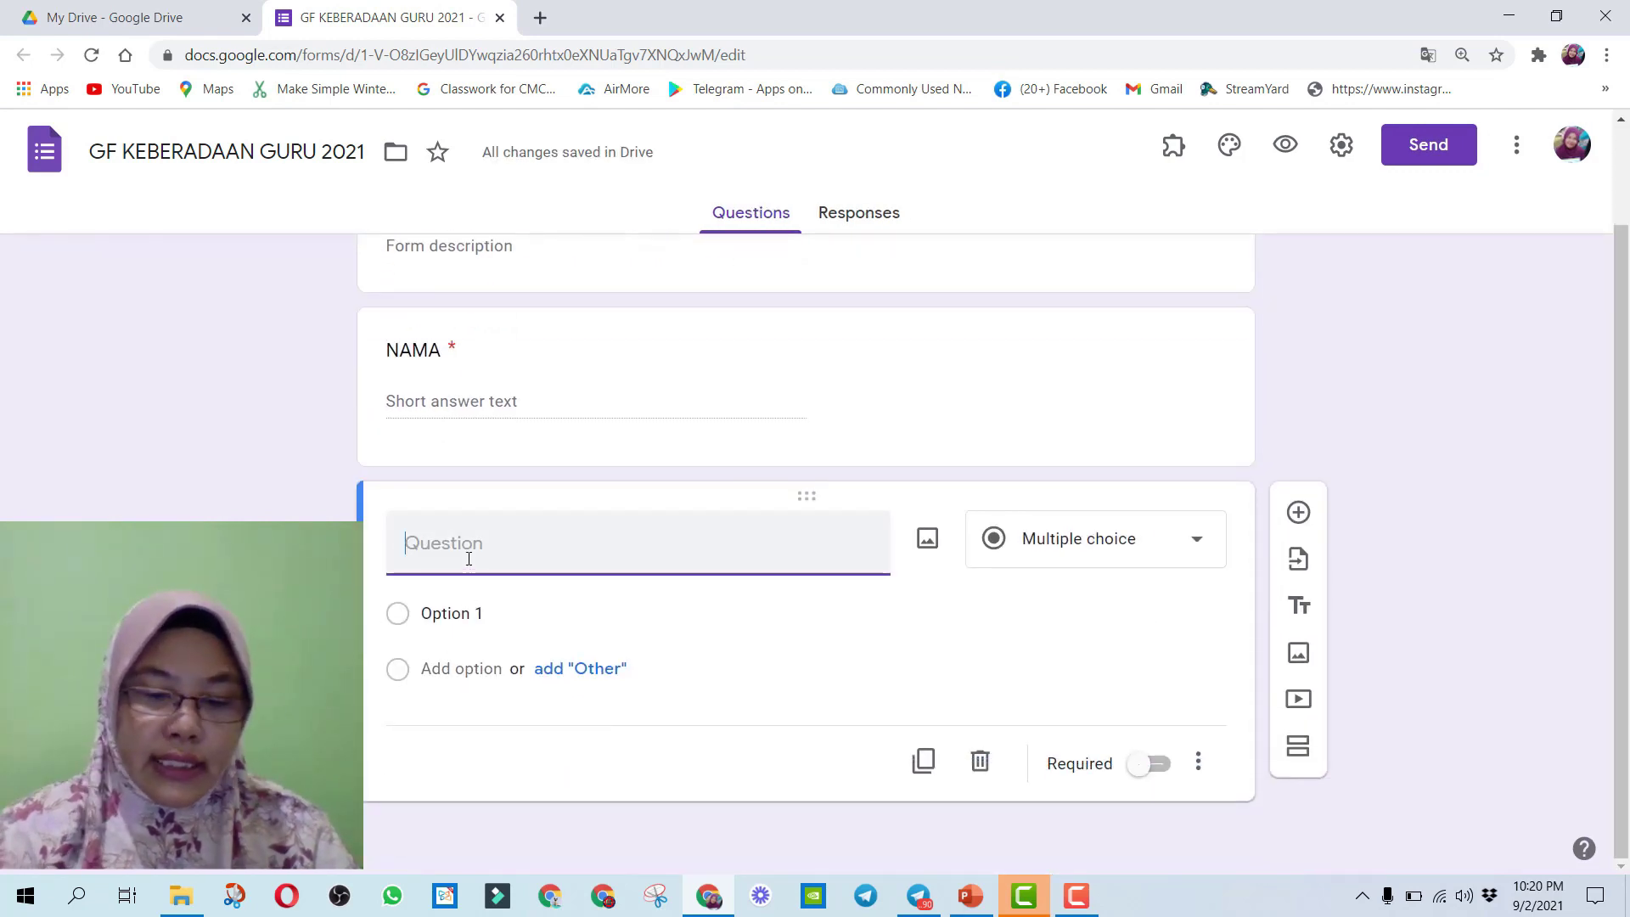
type("TARIKH")
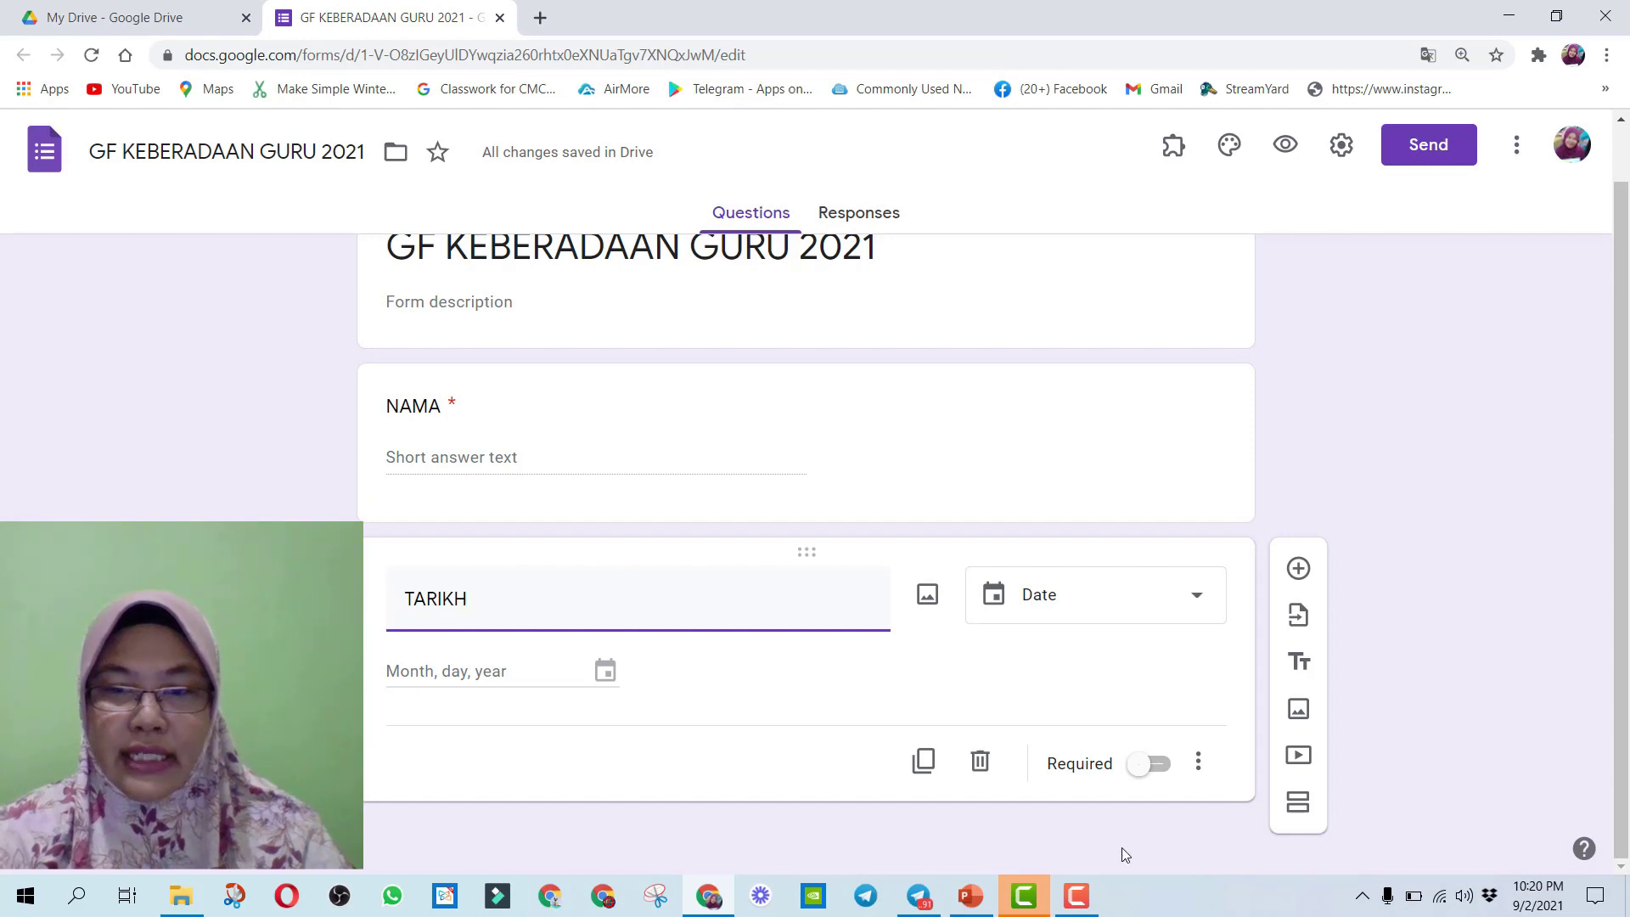
left_click(1154, 764)
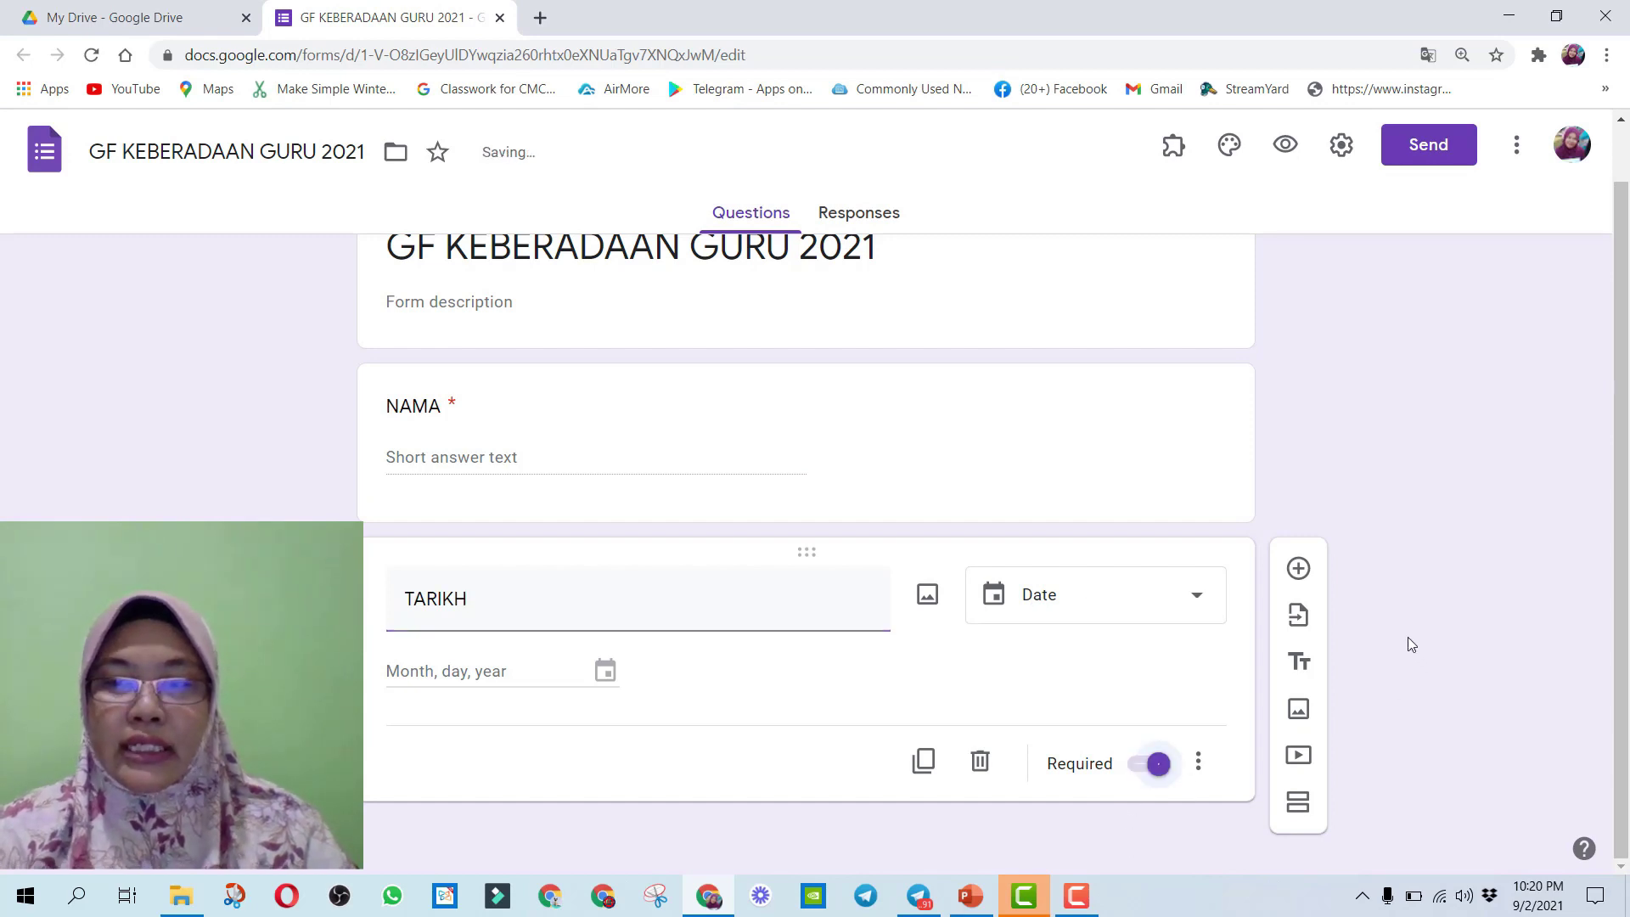
- Add a multiple-choice question titled "Keberadaan Guru" below the TARIKH question
left_click(1298, 568)
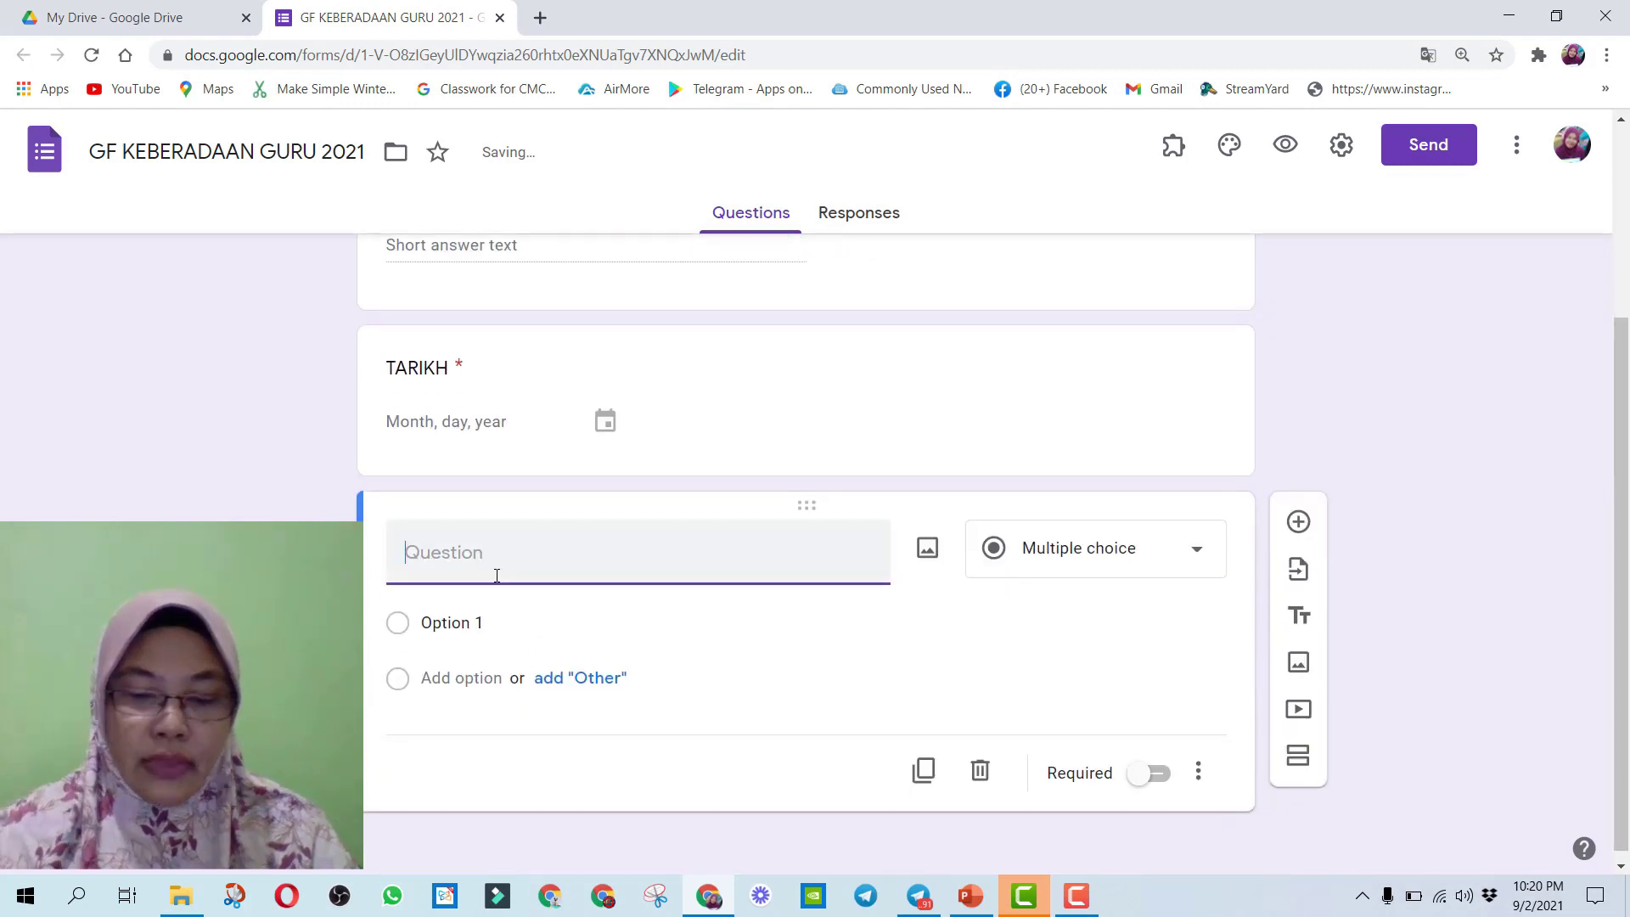
type("K")
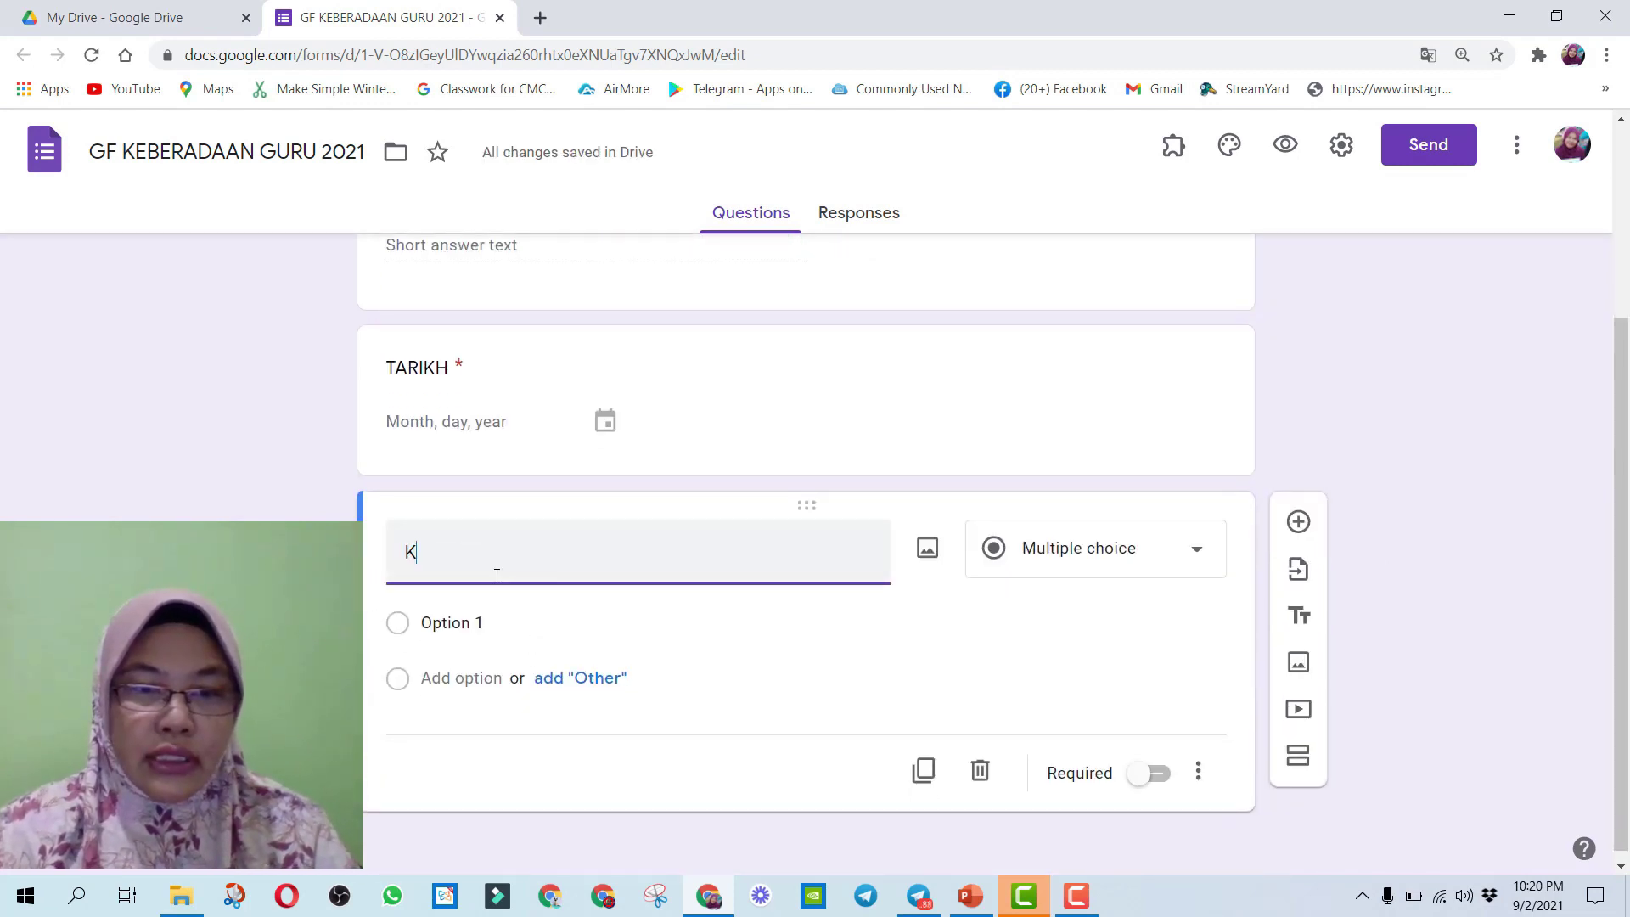
type("eberadd")
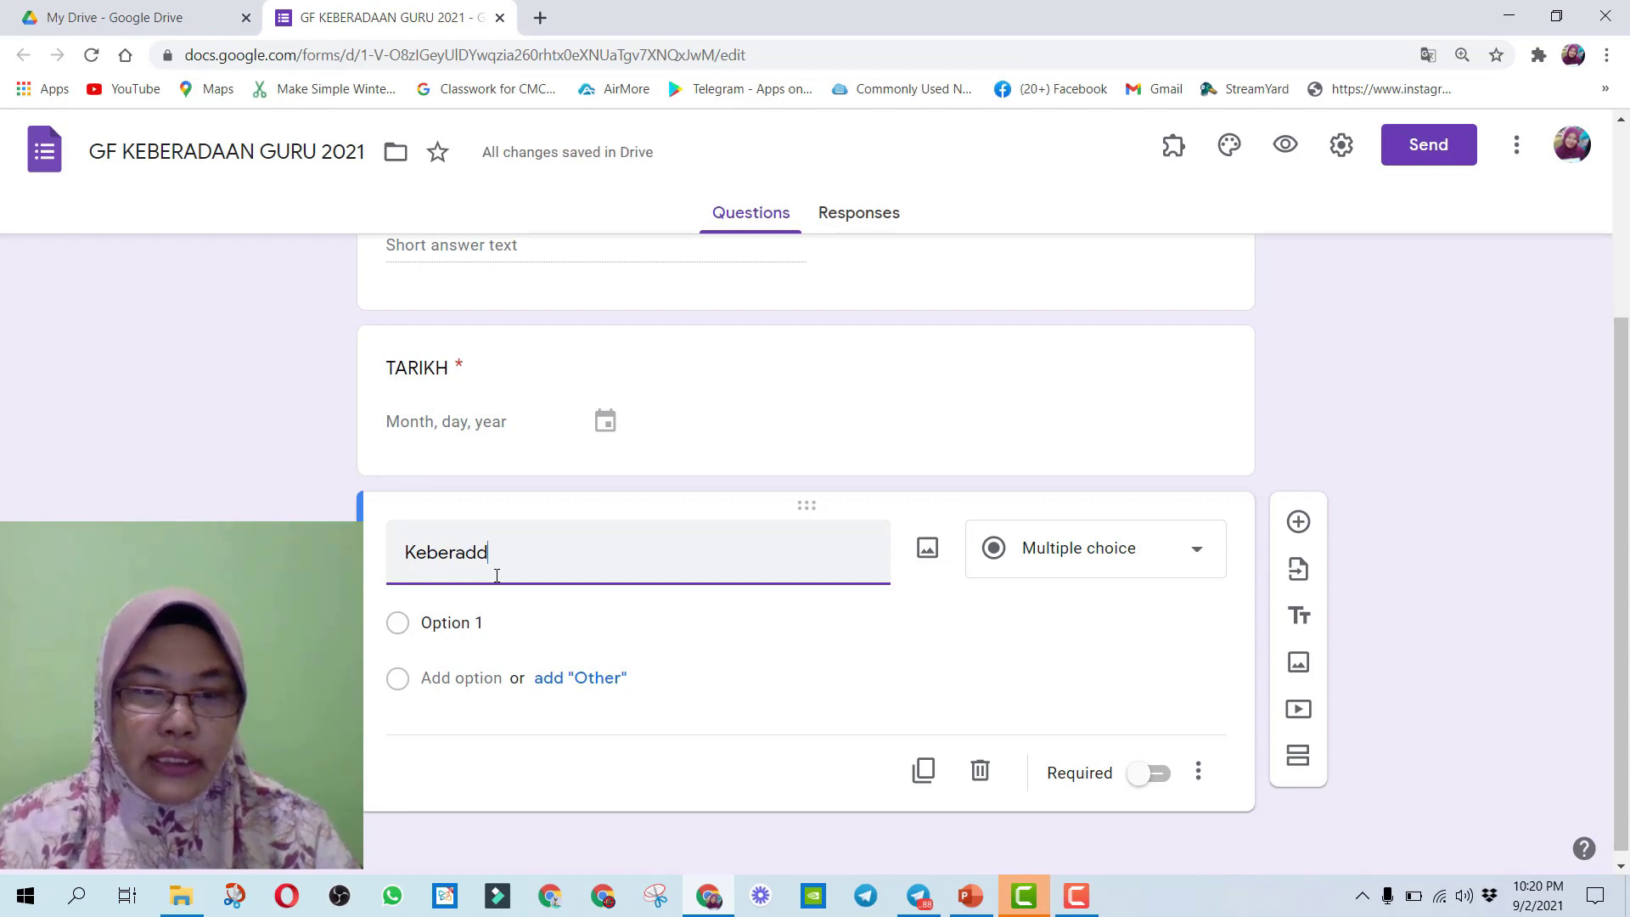
key("BackSpace")
type("a")
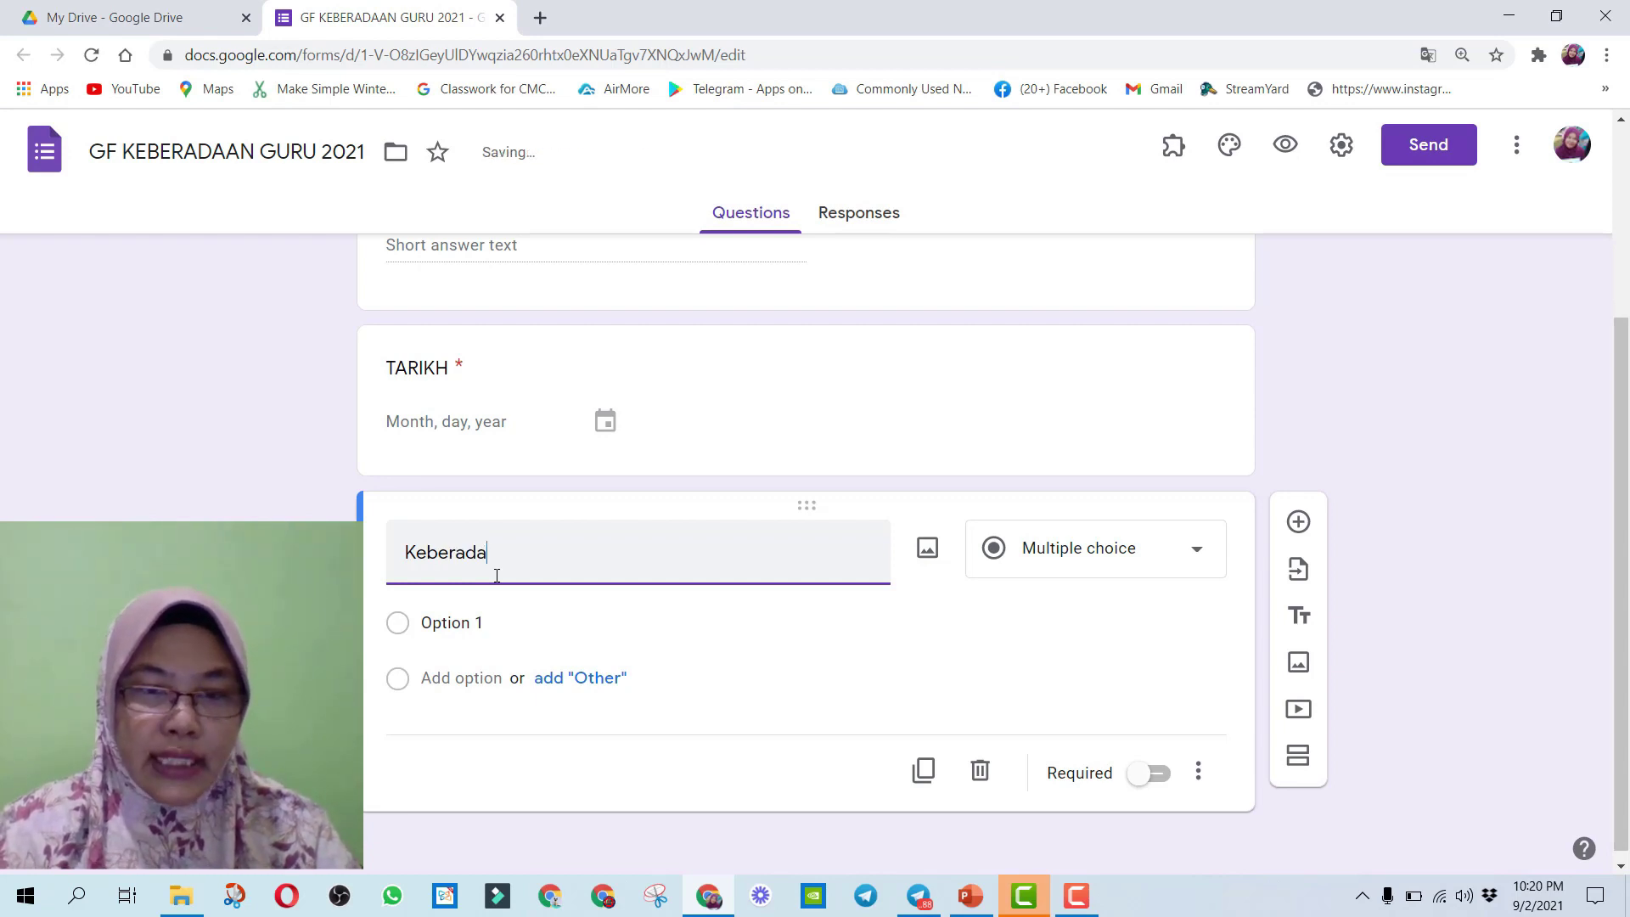
type("an Guru")
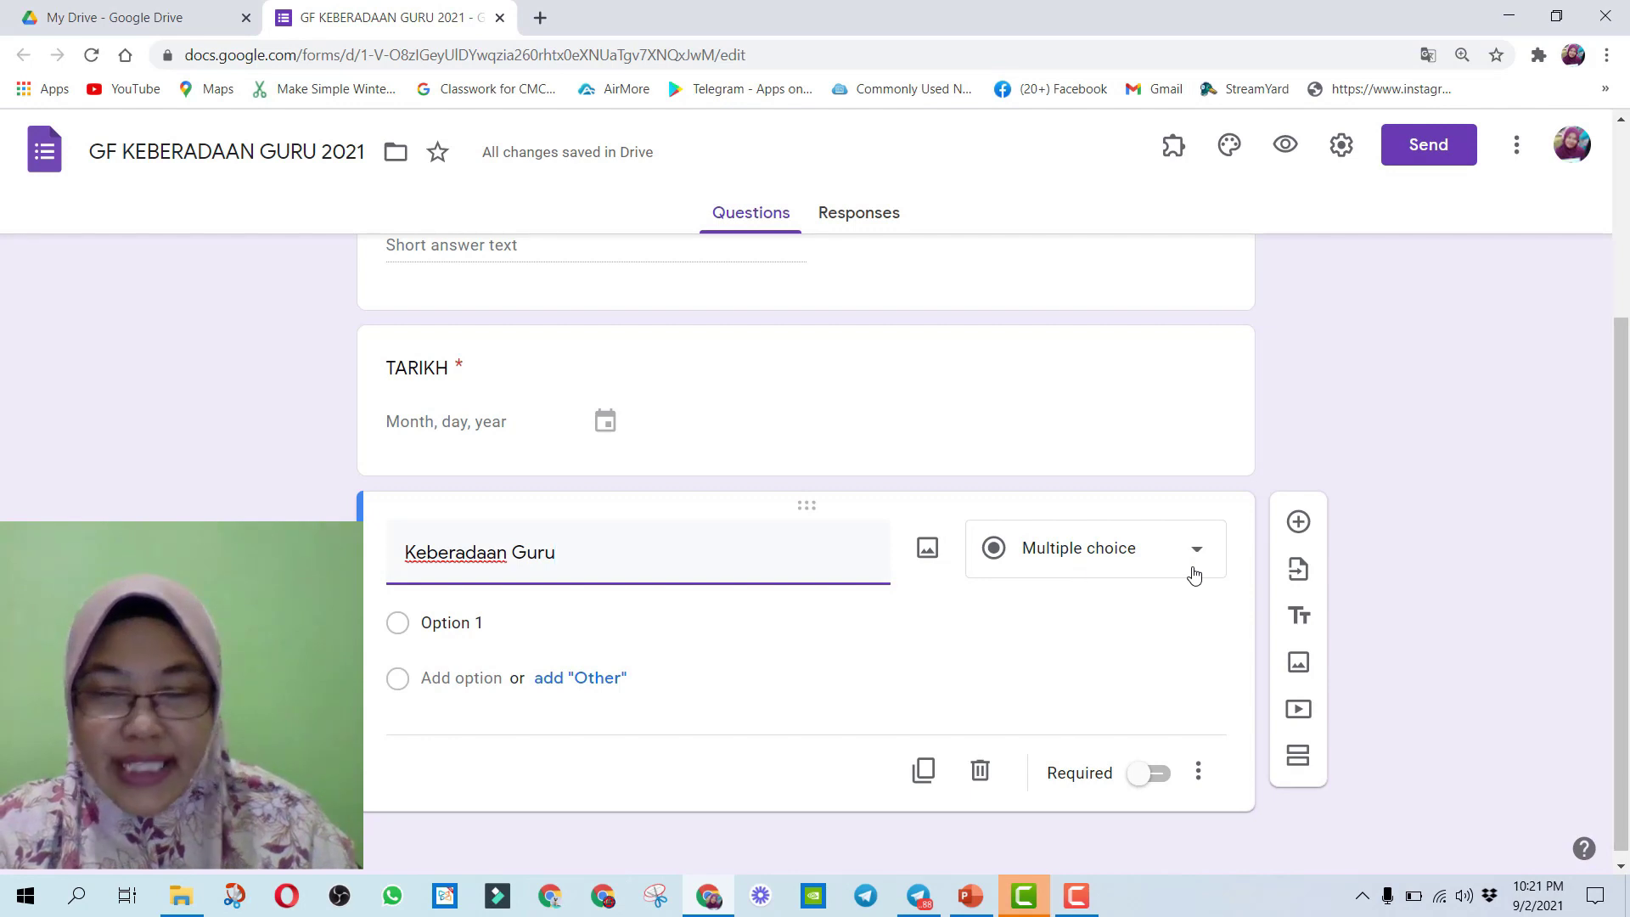
- Give the Keberadaan Guru question the options "Sekolah", "Bertugas dari Rumah (BDR)" and "Lain-lain"
left_click(485, 627)
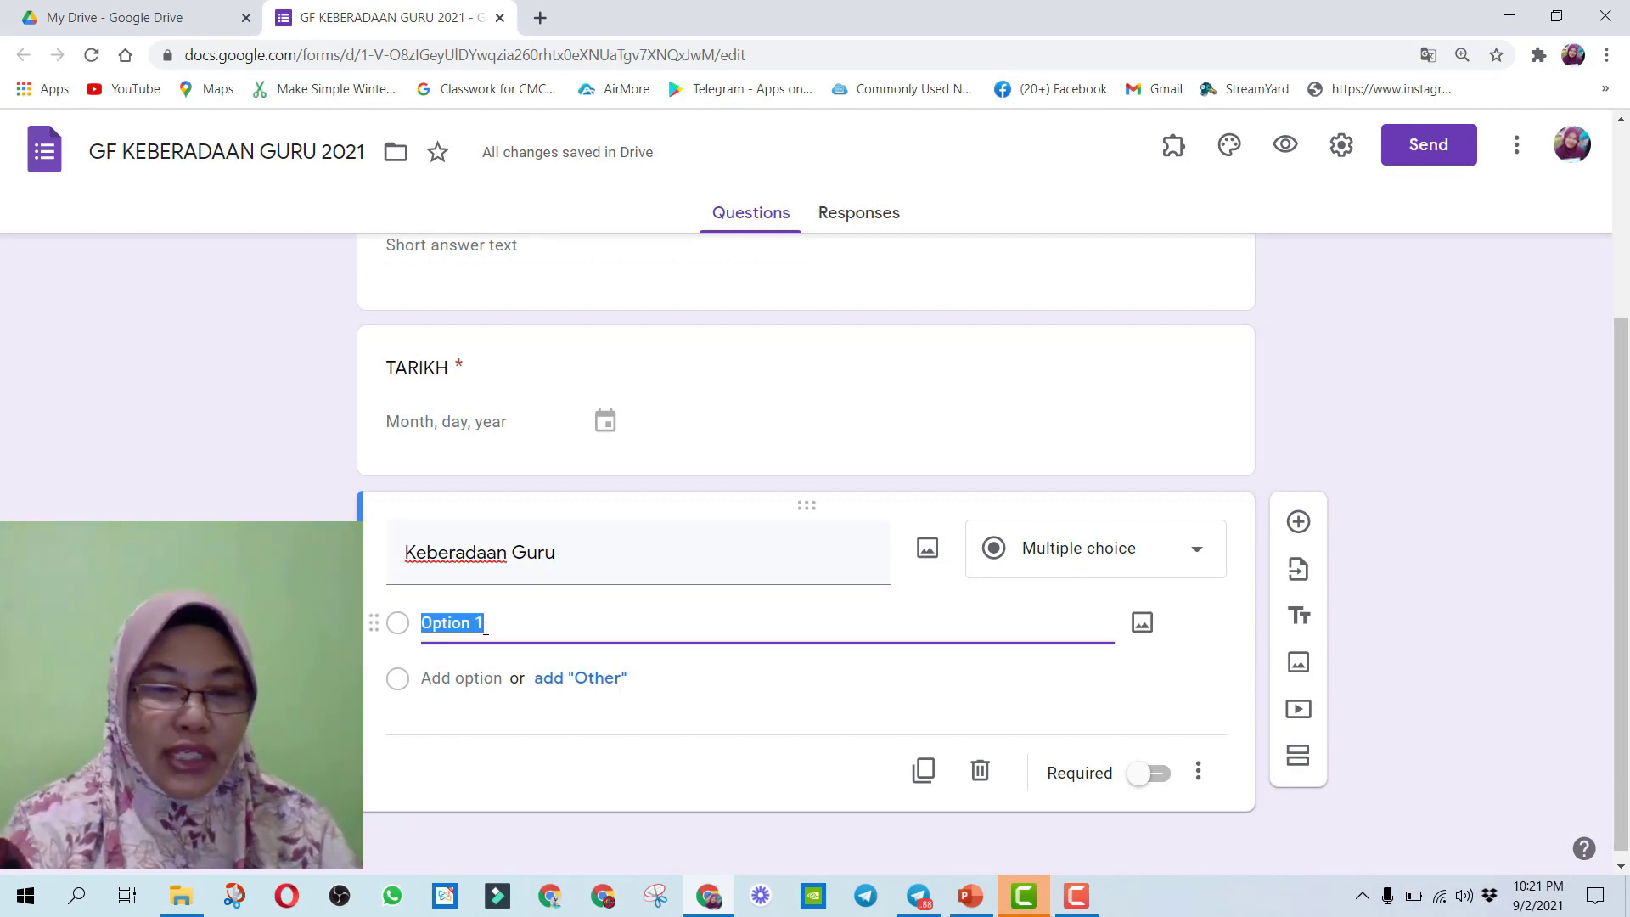
type("Sekolah")
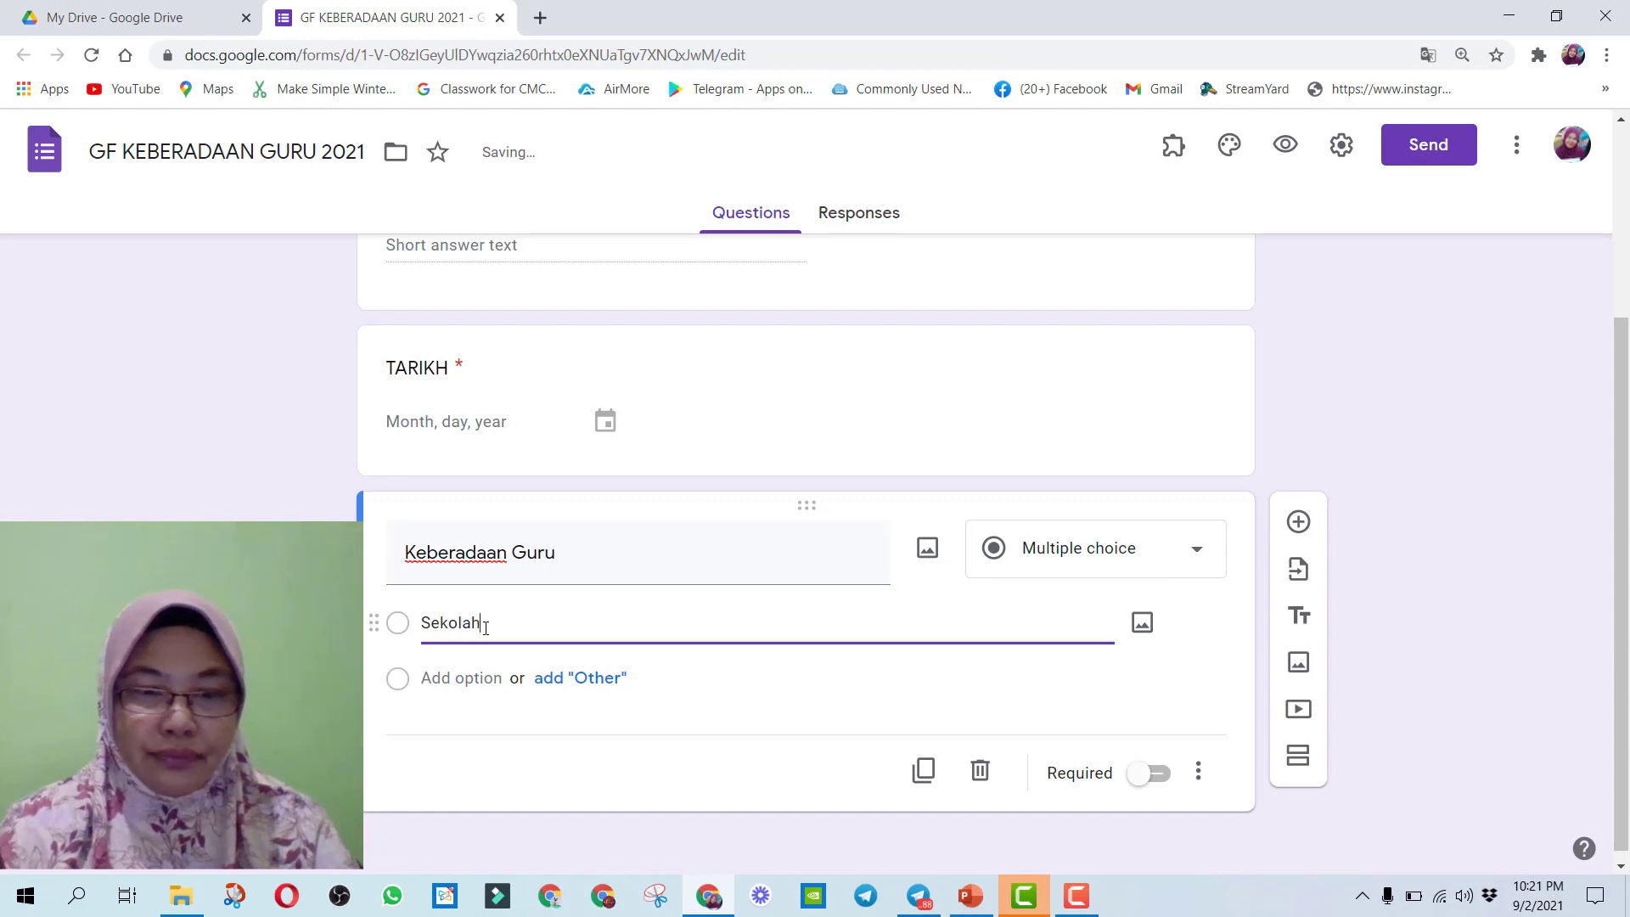
left_click(470, 677)
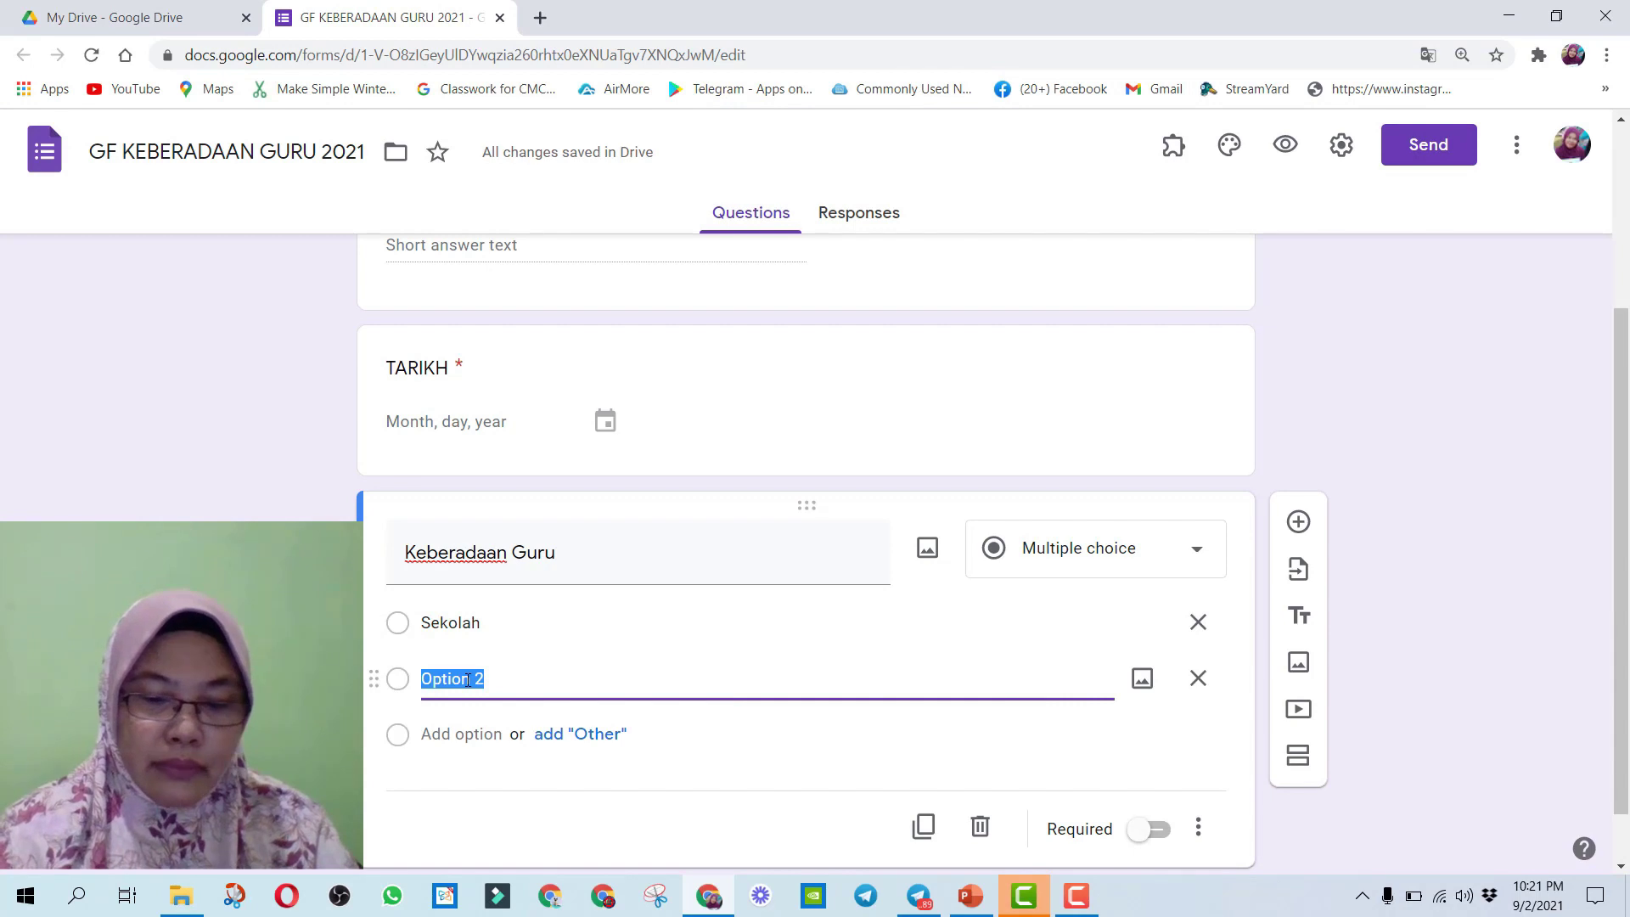
type("Bertugas ")
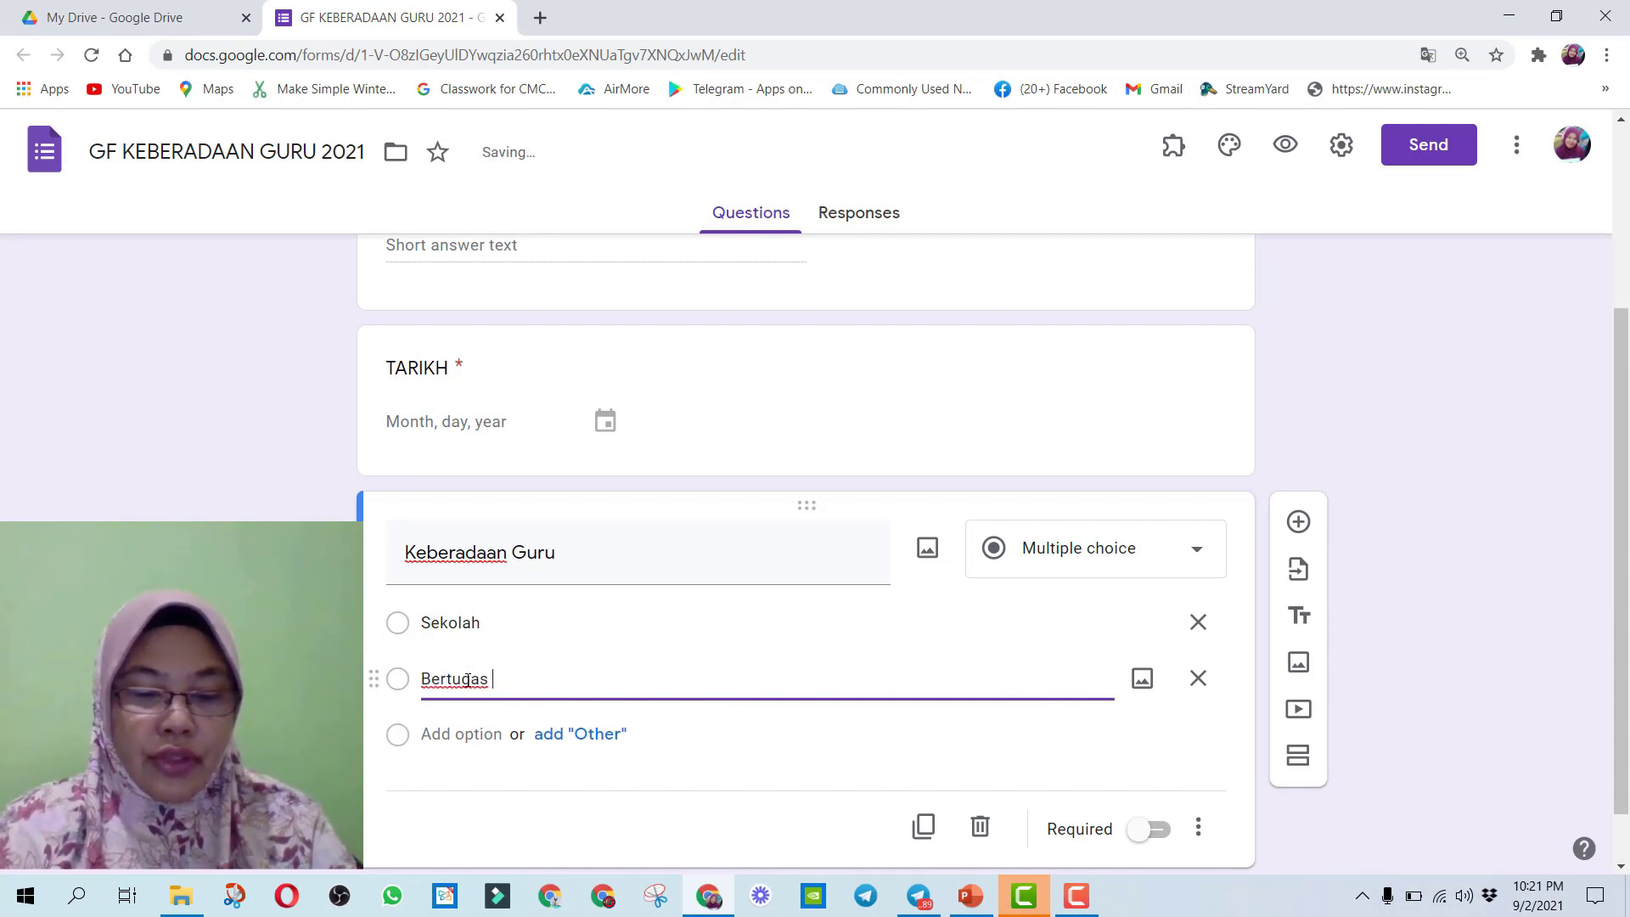
type("dari Rum")
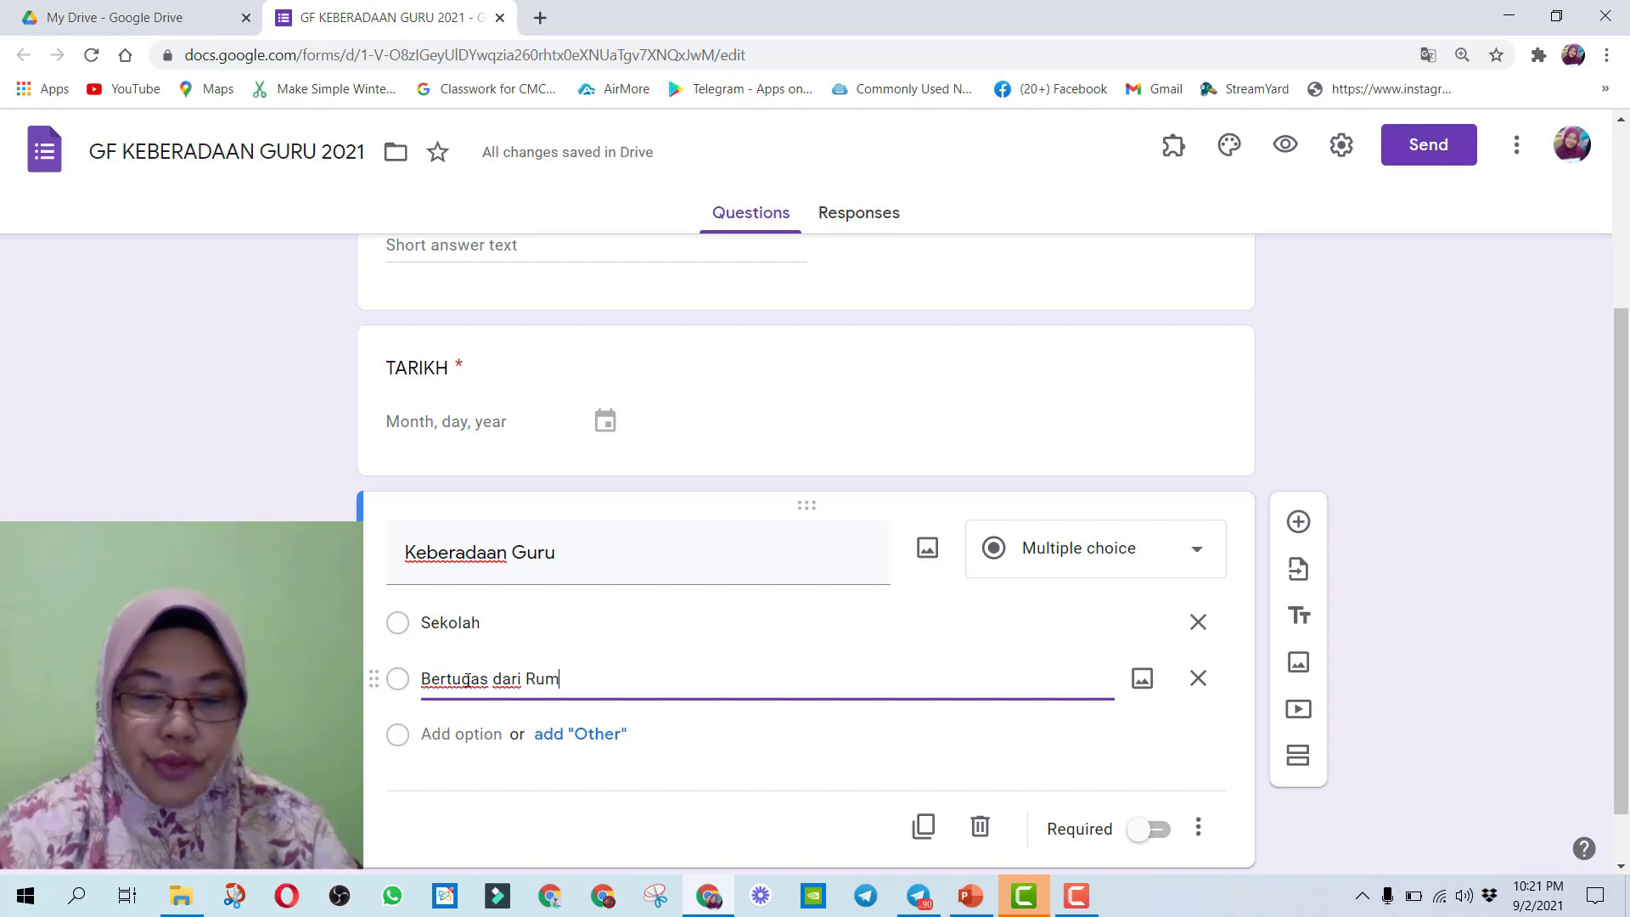
type("ah (BDR)")
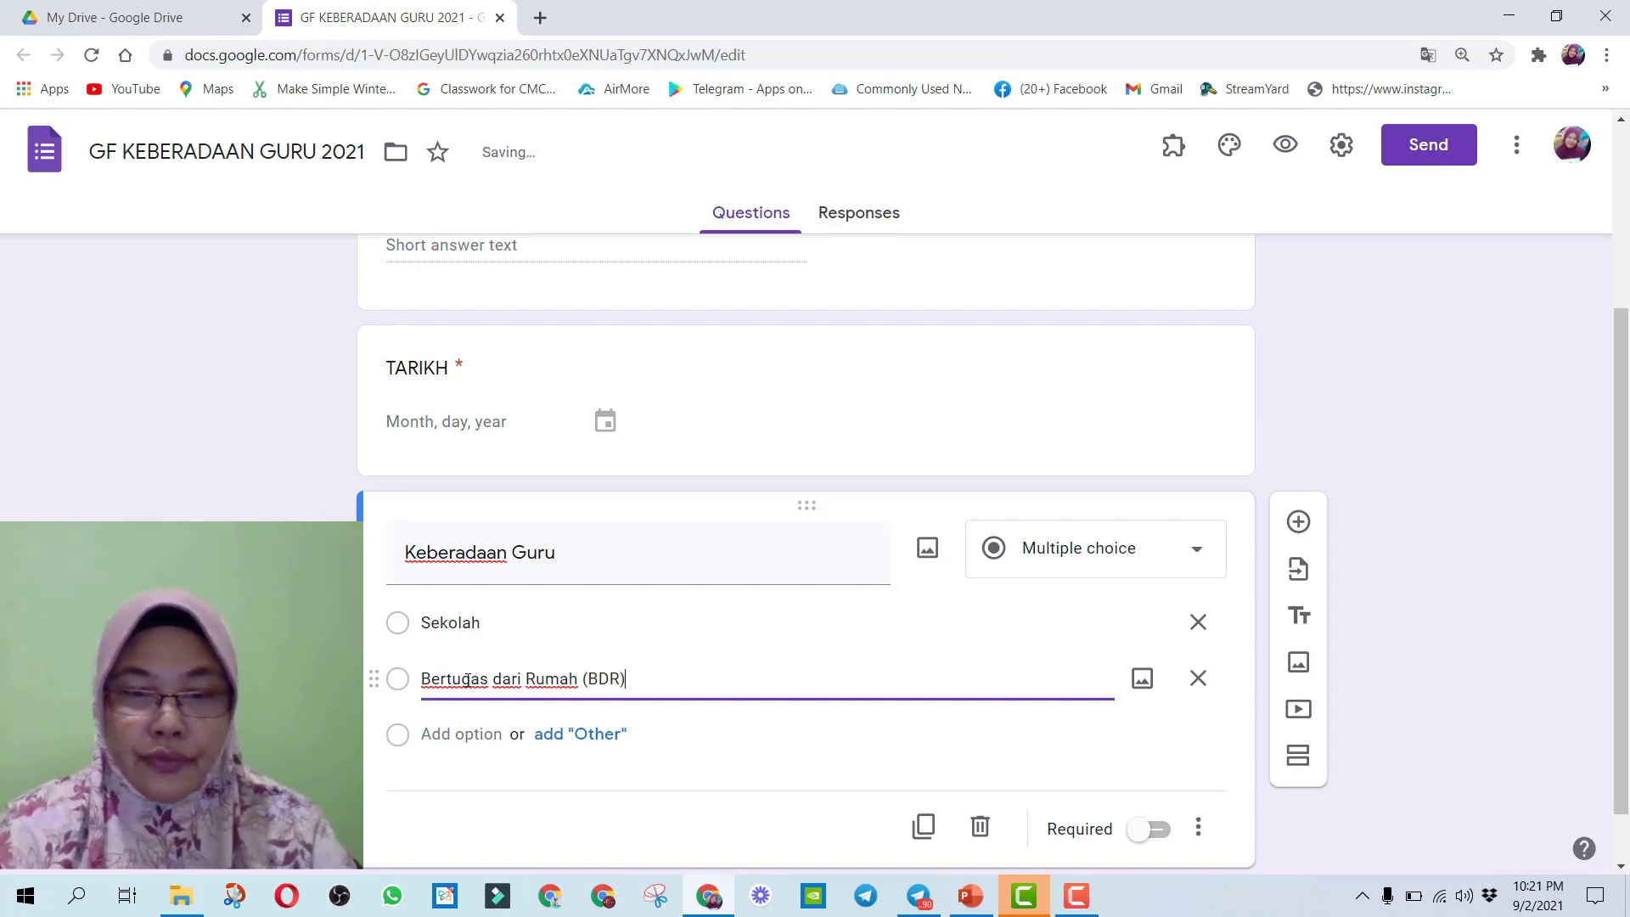
left_click(452, 734)
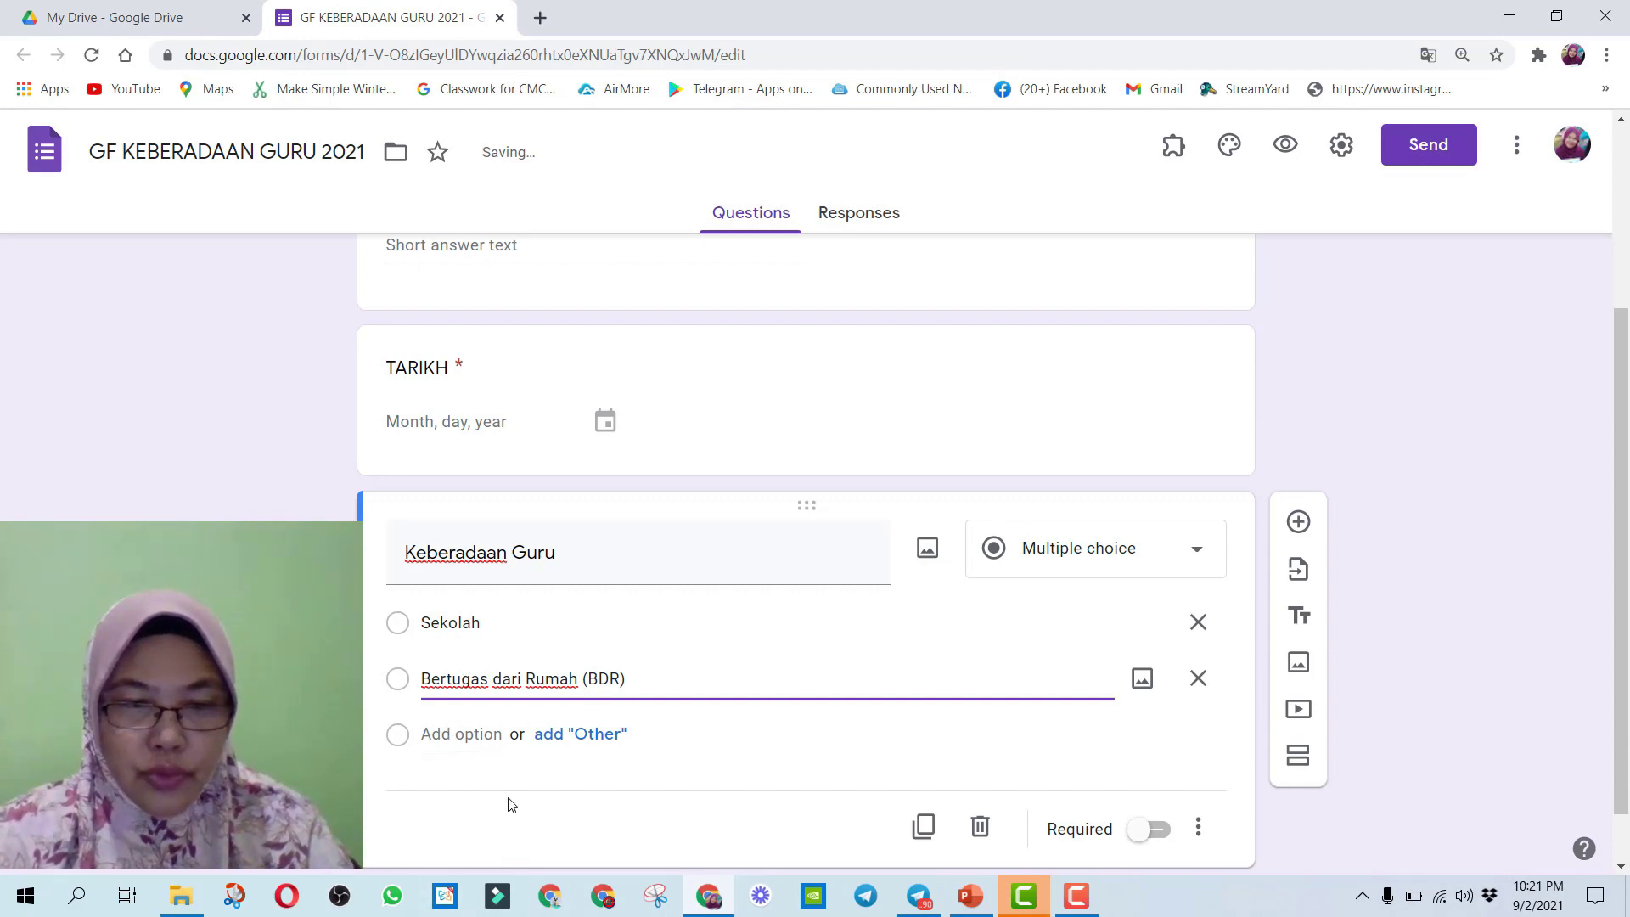
type("Lain-lain")
left_click(1408, 781)
scroll(1621, 617, "down", 2)
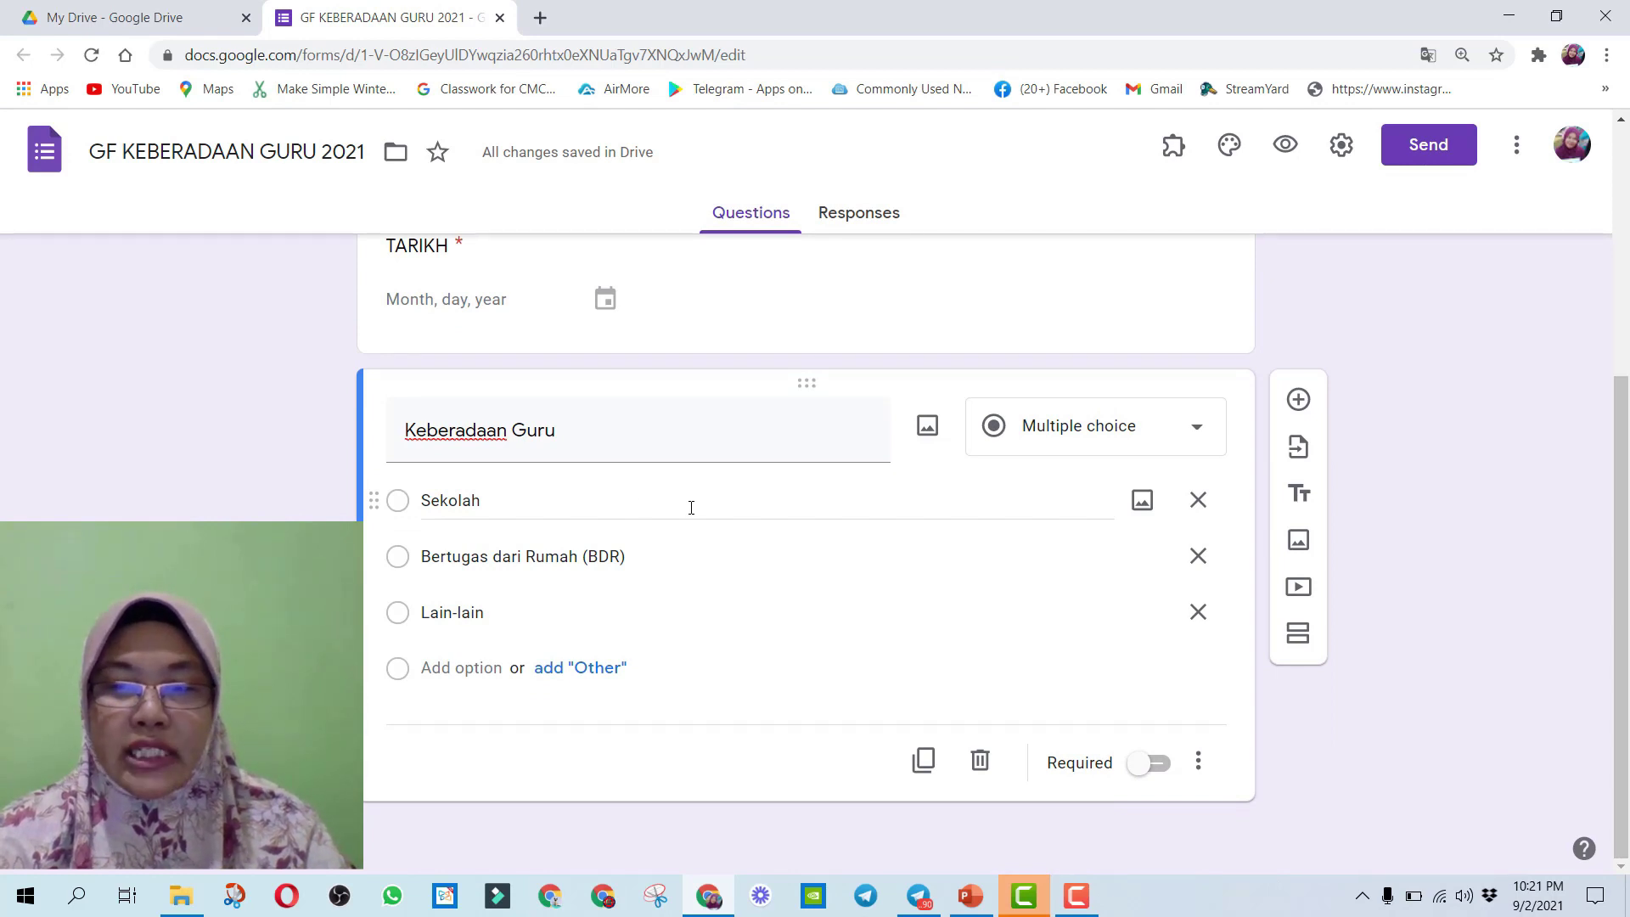
- Make the Keberadaan Guru question required and enable going to a section based on the answer
left_click(1159, 765)
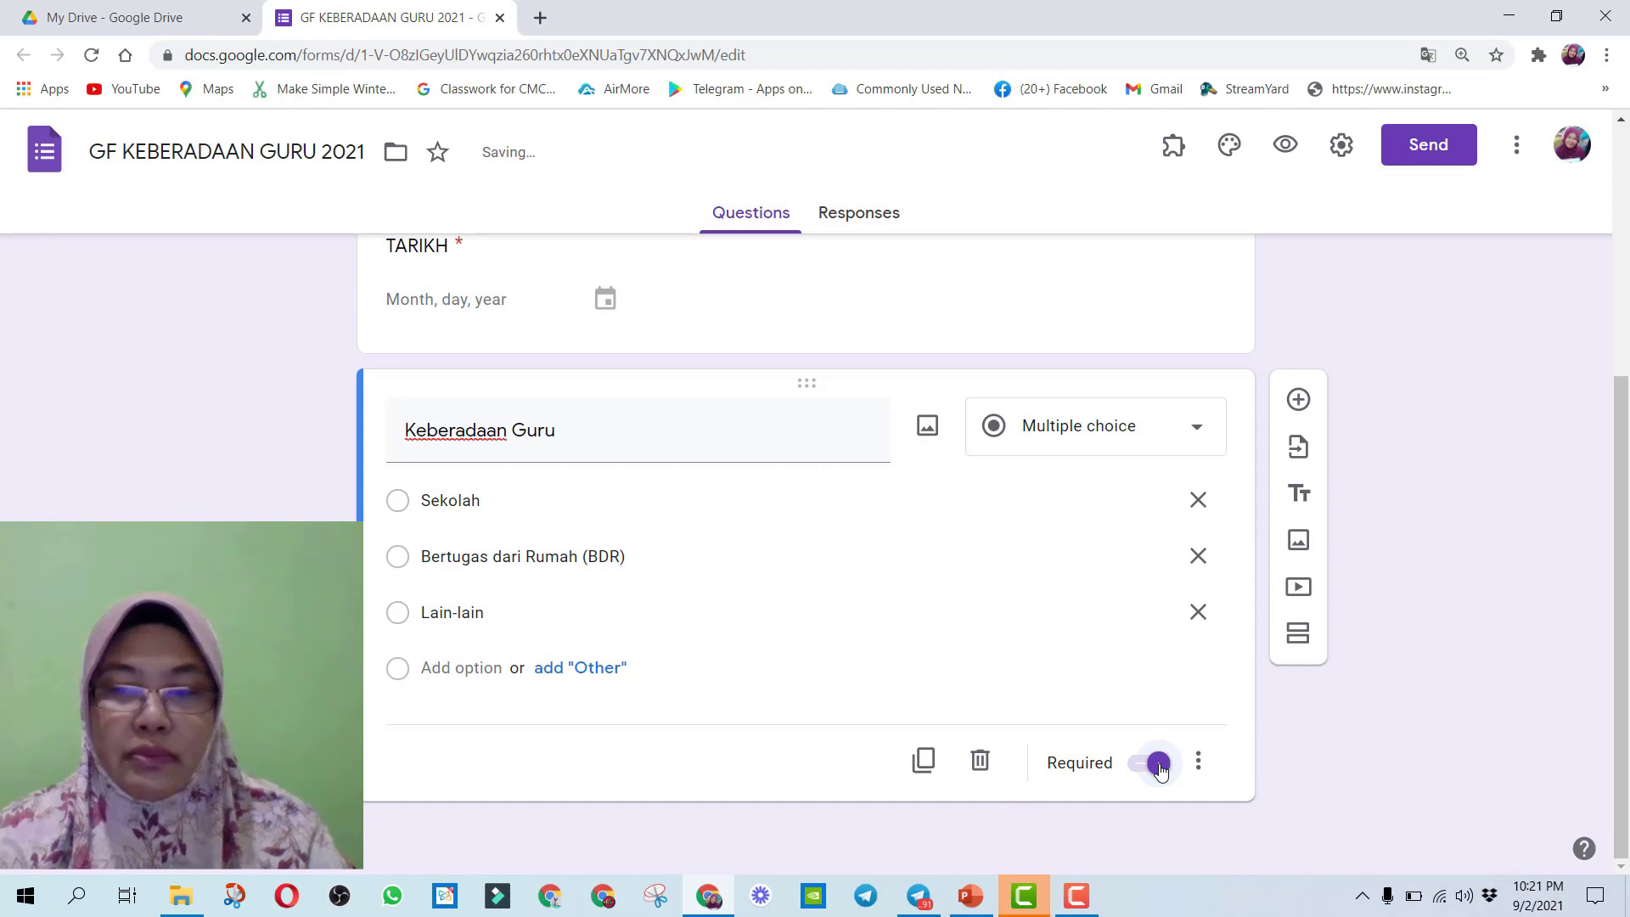
left_click(1095, 612)
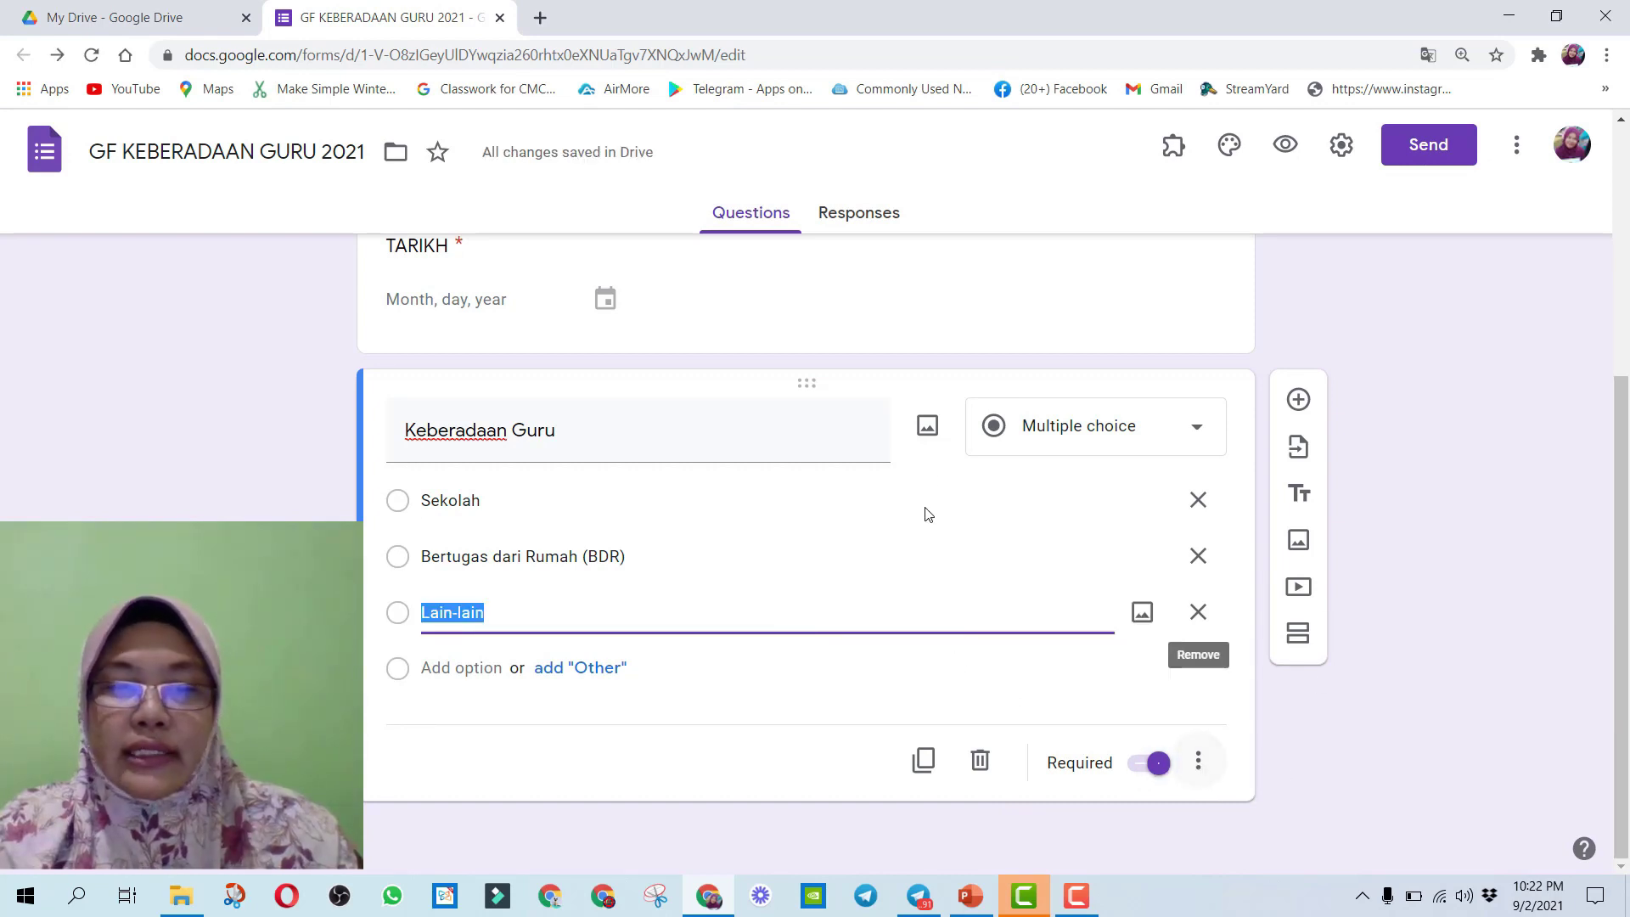
left_click(1200, 768)
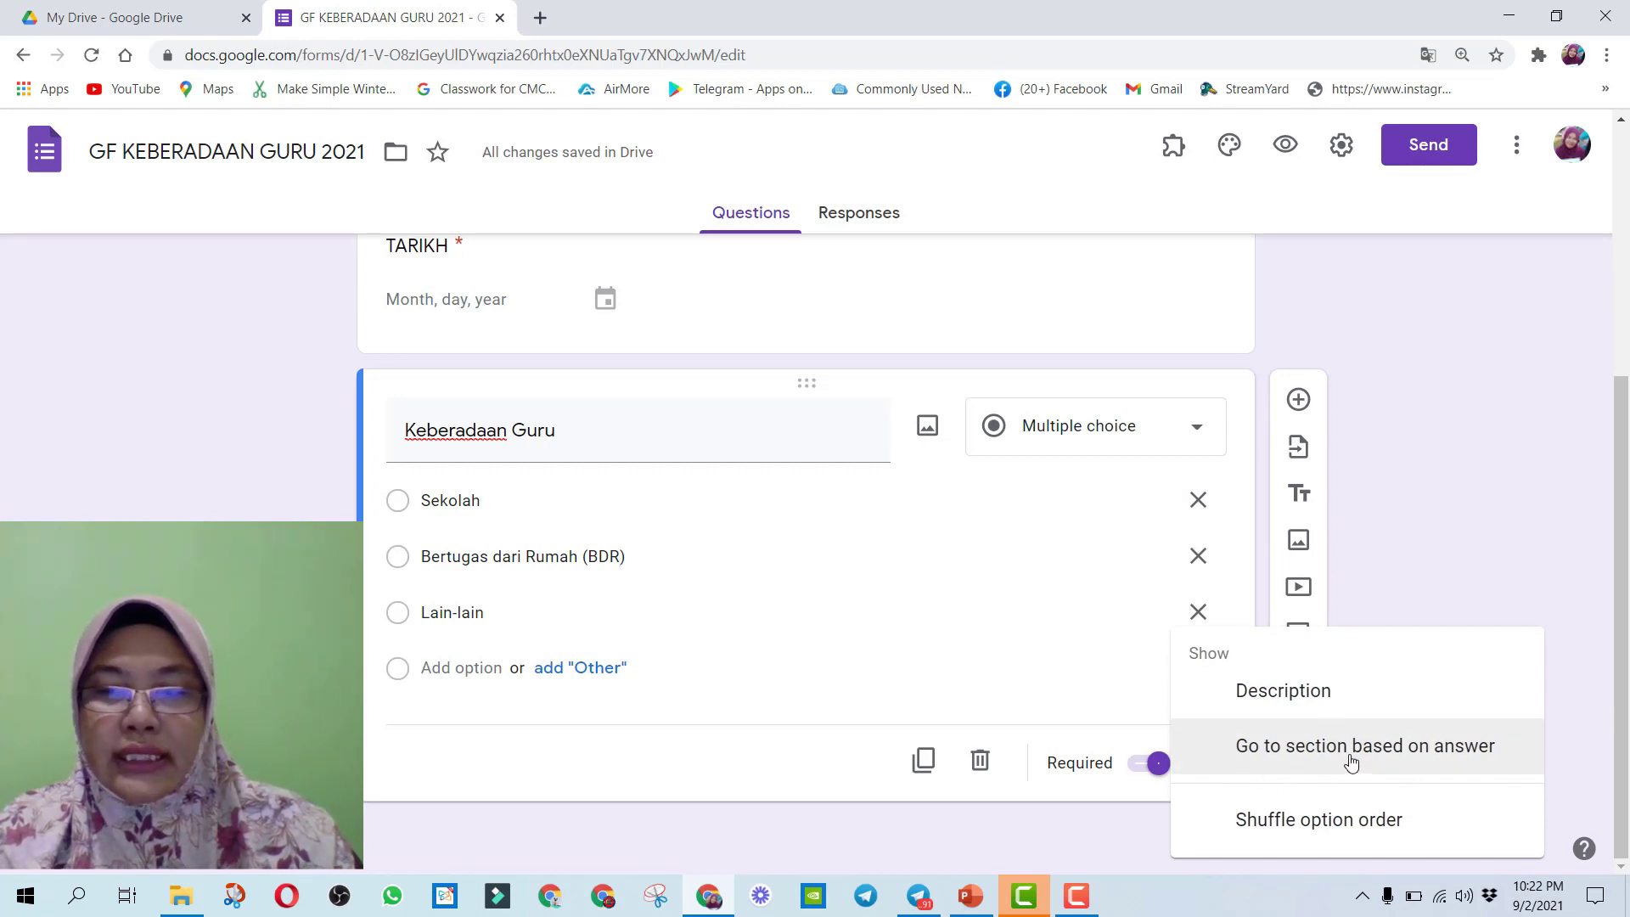
left_click(1423, 757)
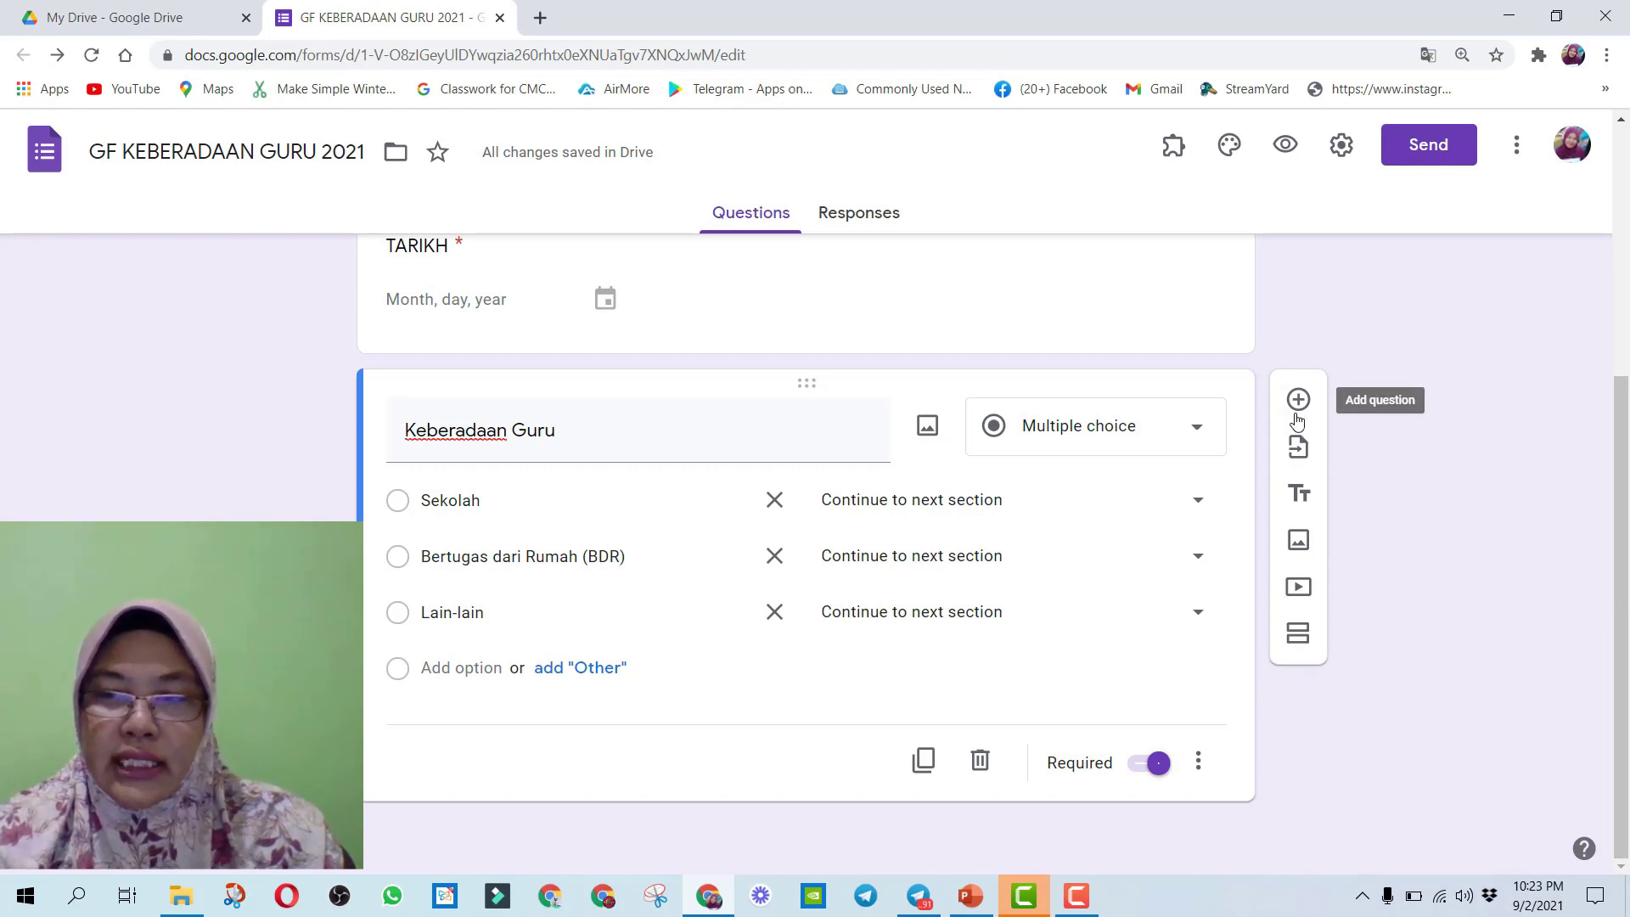
- Add a new section after the Keberadaan Guru question and title it "Sekolah", copied from the matching answer option
left_click(1298, 639)
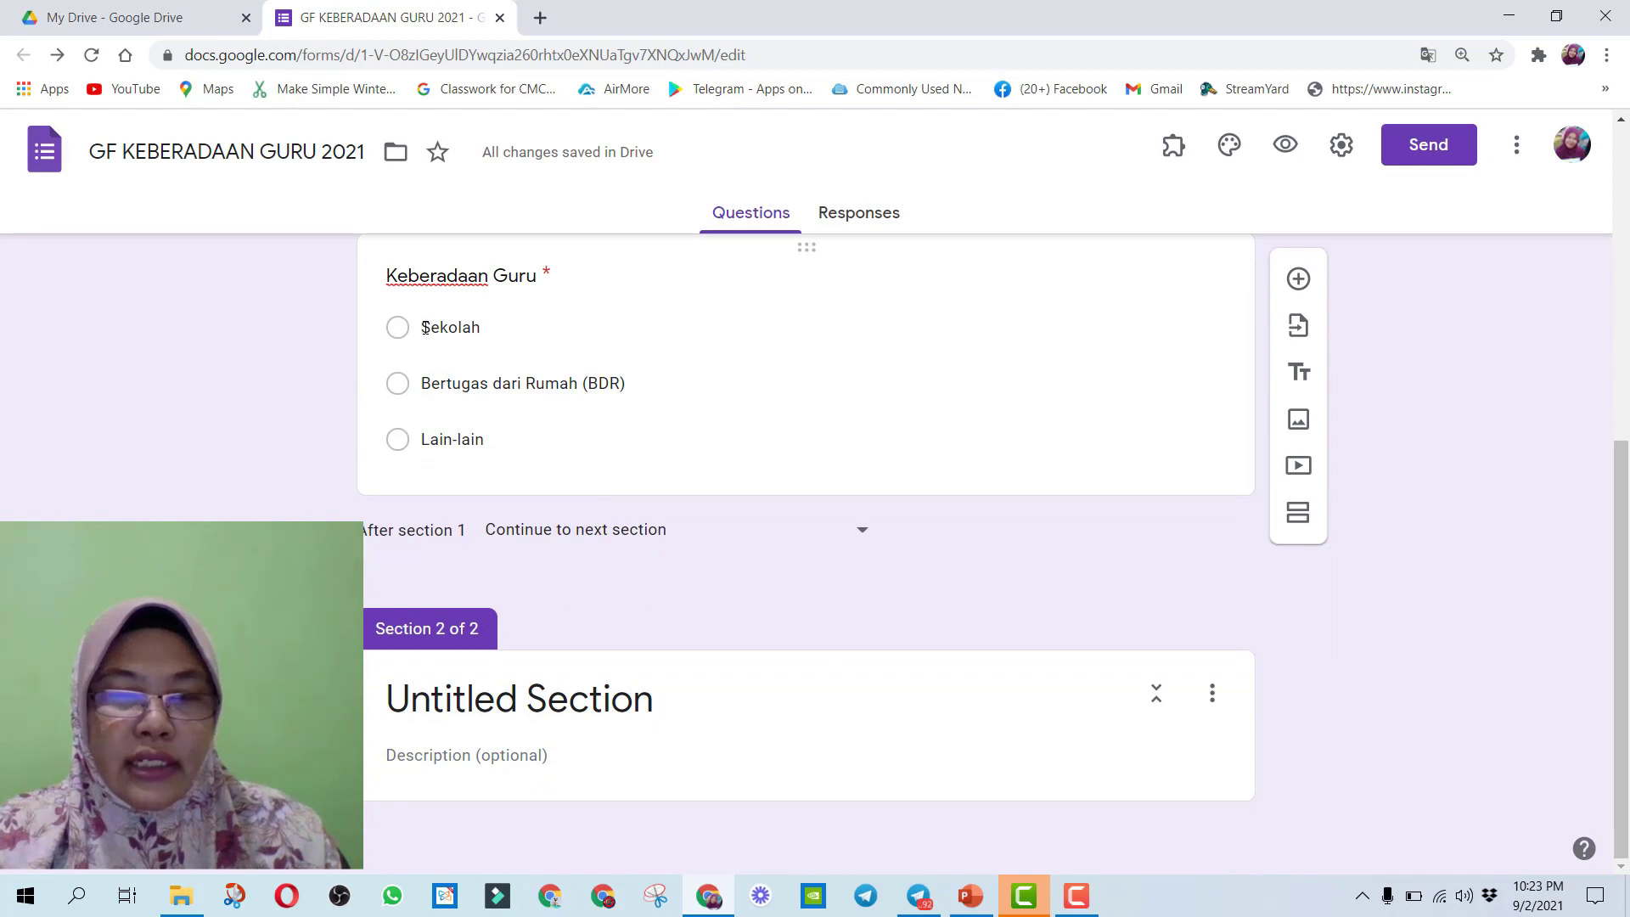
left_click(424, 329)
key("ctrl+c")
scroll(571, 560, "down", 1)
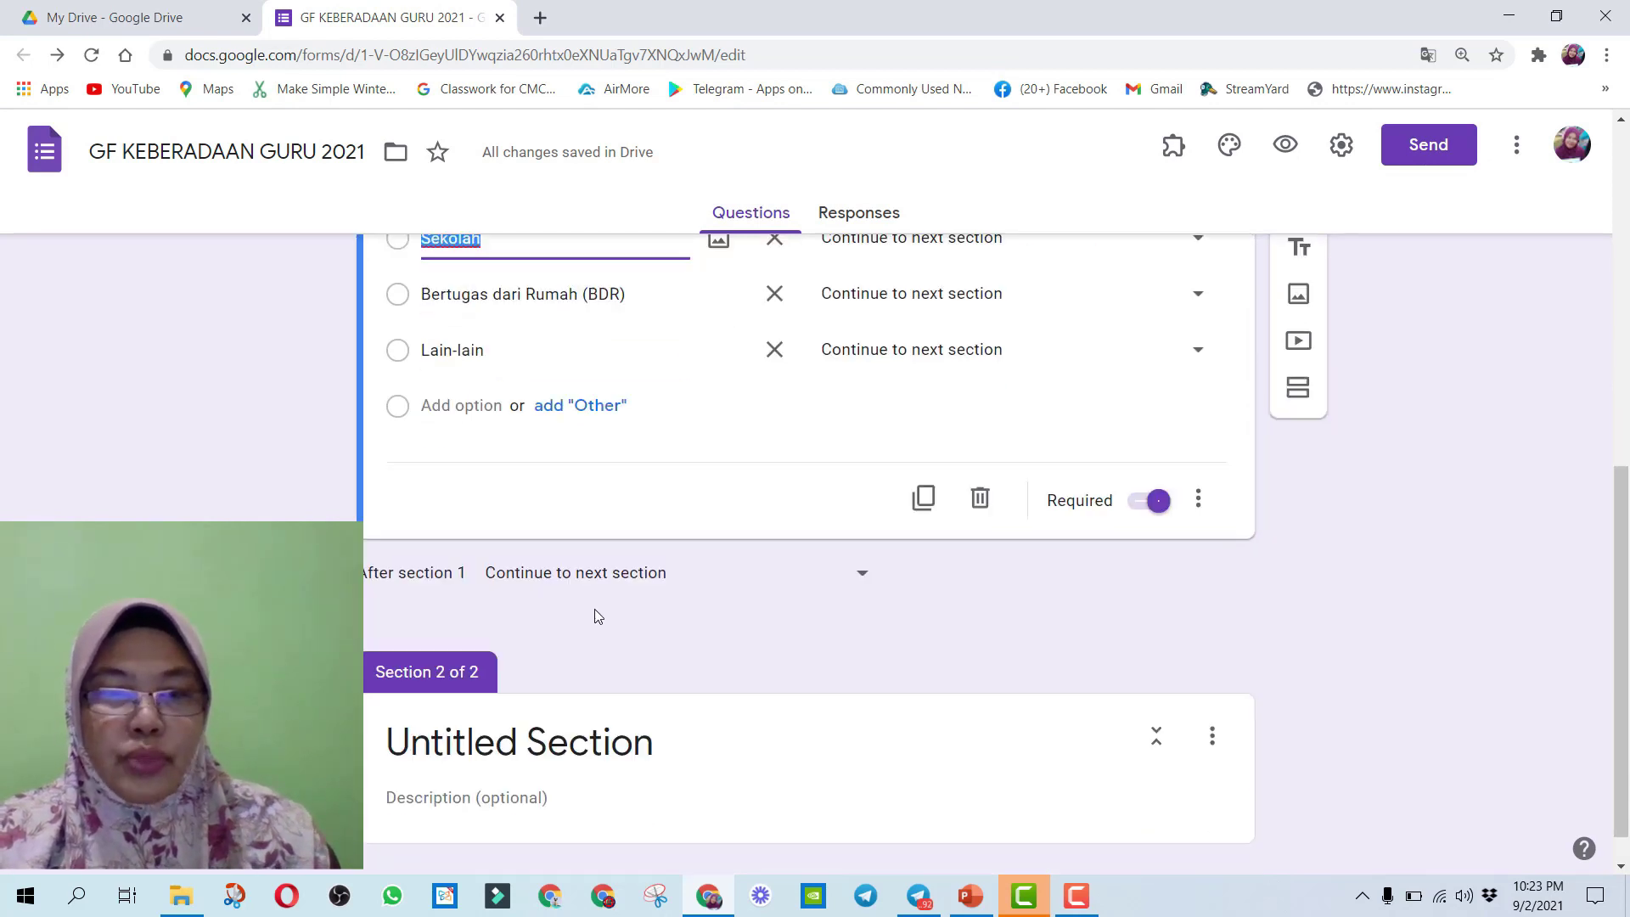
left_click(581, 717)
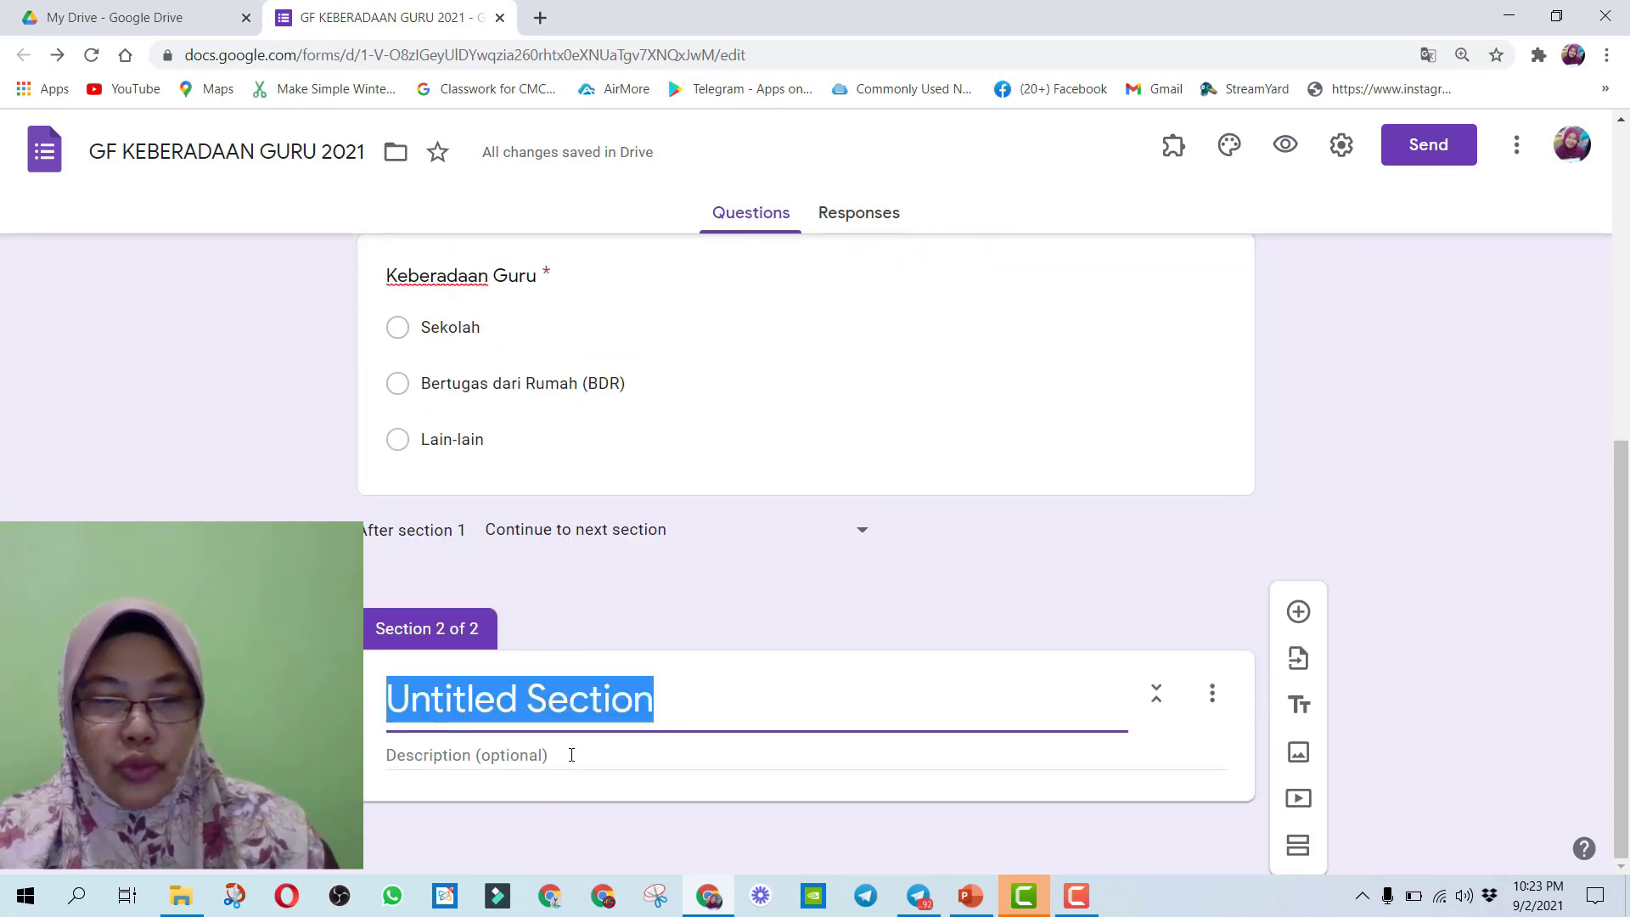
key("ctrl+v")
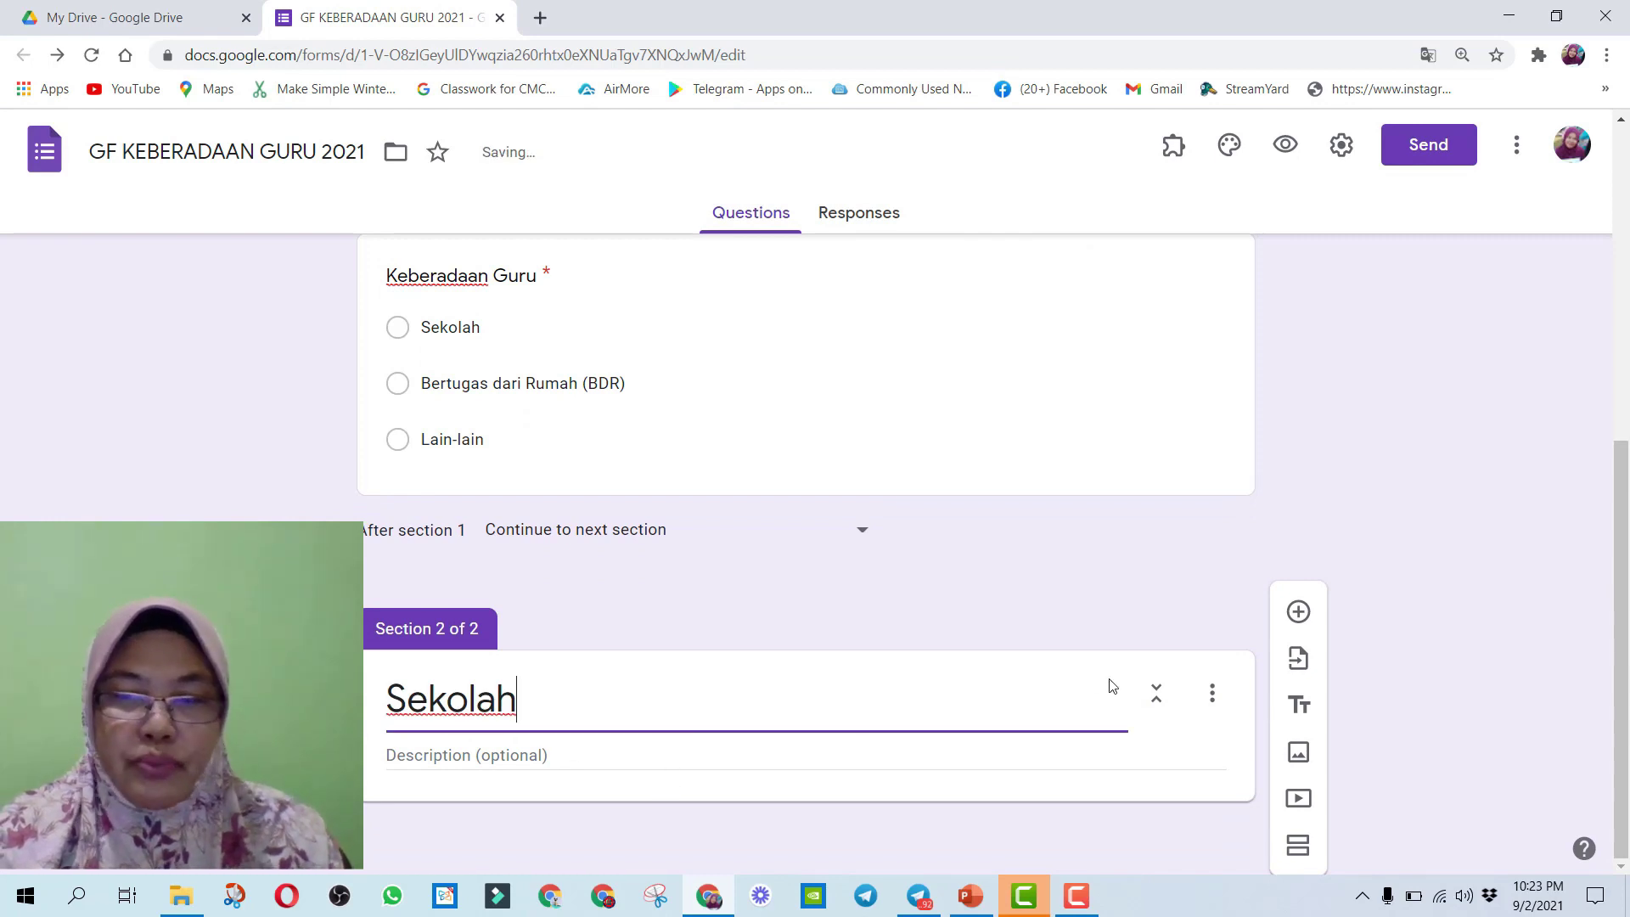
- Add a required multiple-choice question "Silih pilih" to the Sekolah section with the options "PDPR" and "Bersemuka"
left_click(1301, 612)
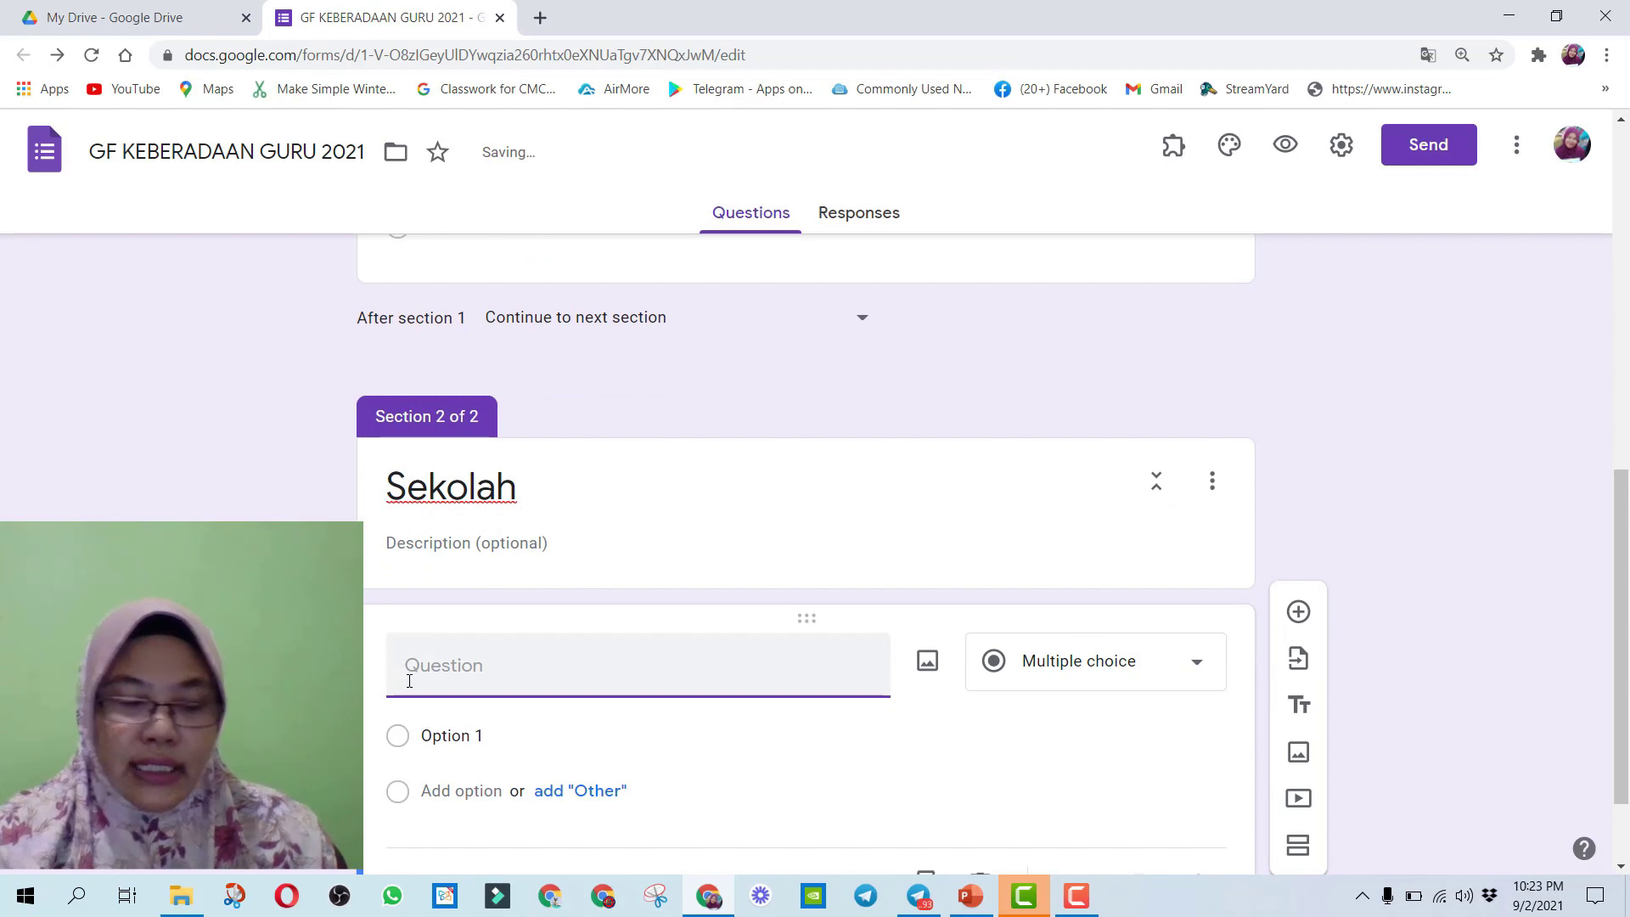
type("Silih ")
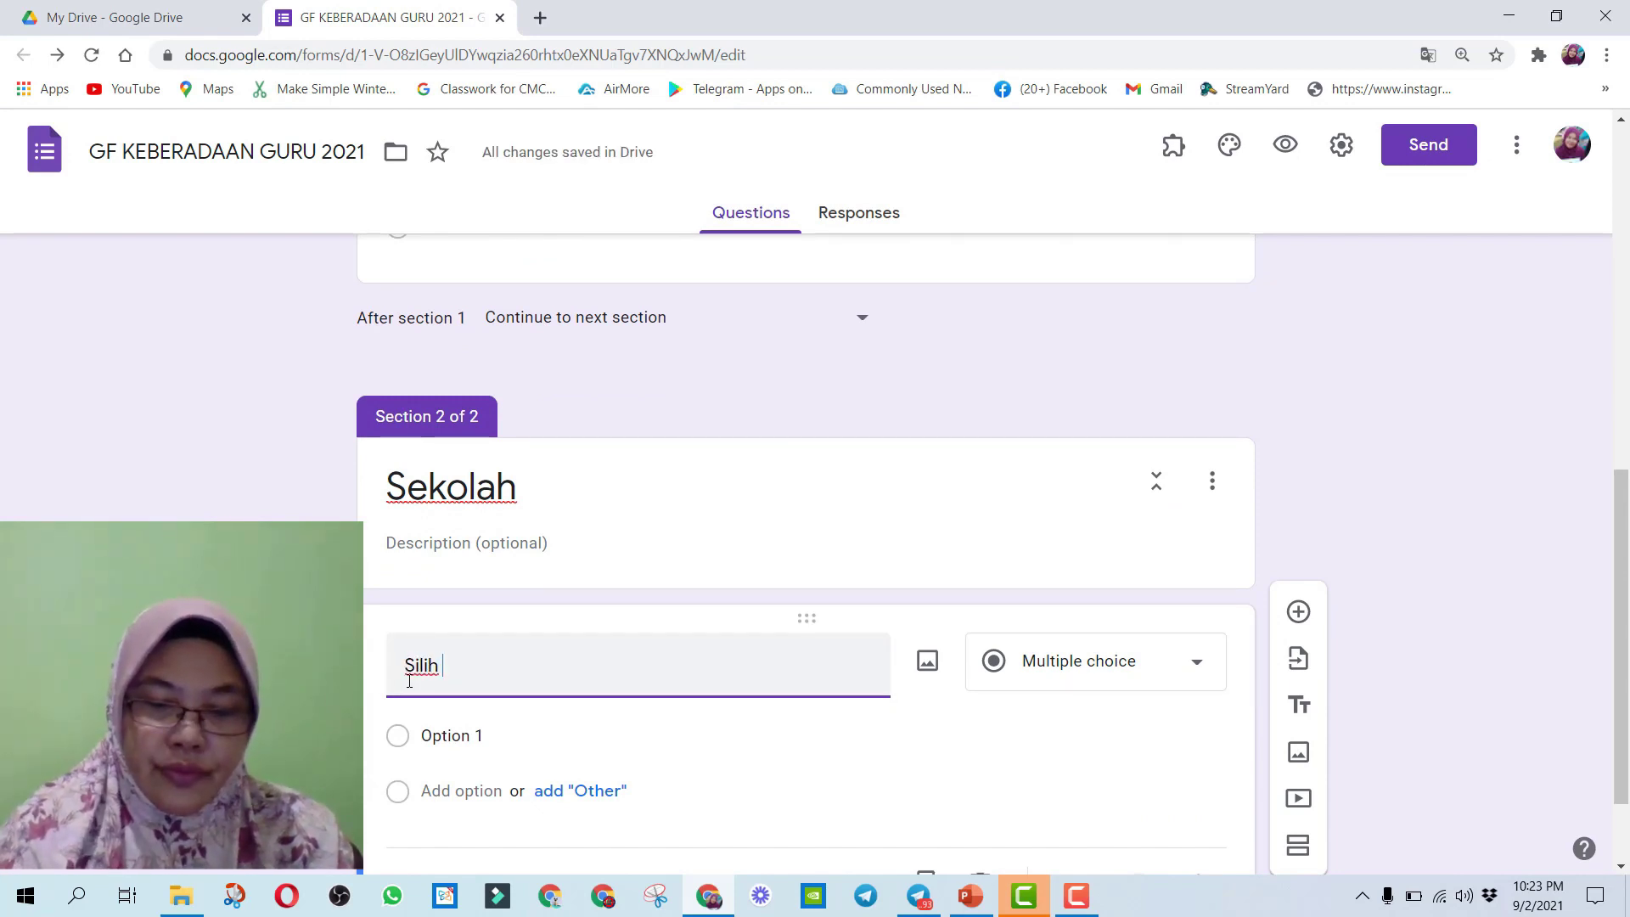
type("pilih")
left_click(460, 737)
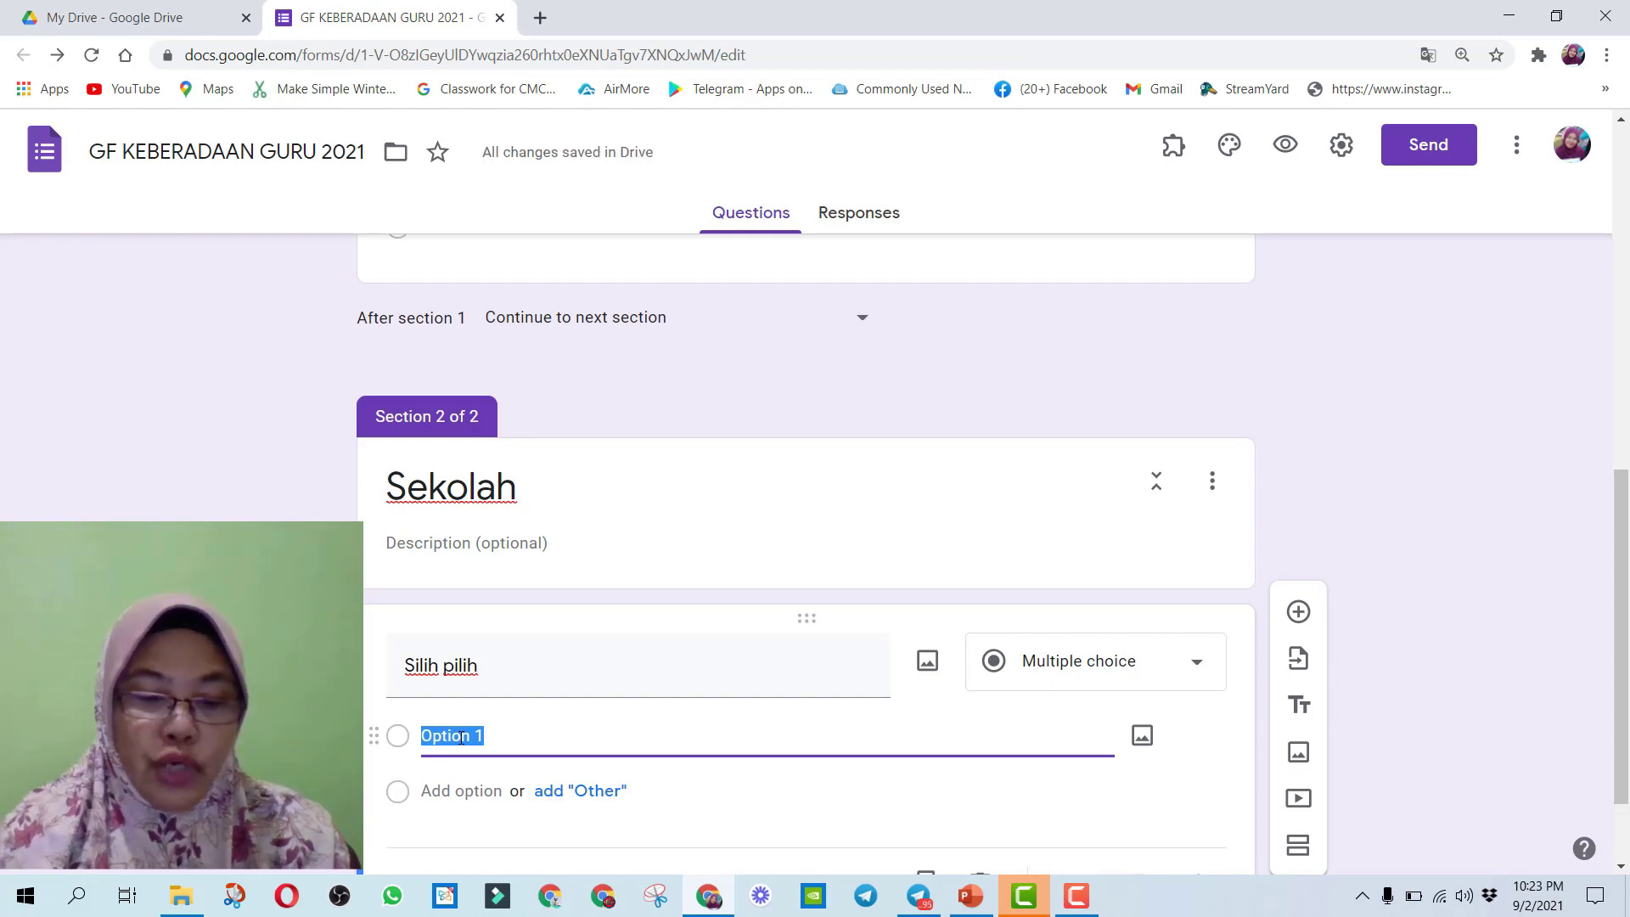
type("PDP")
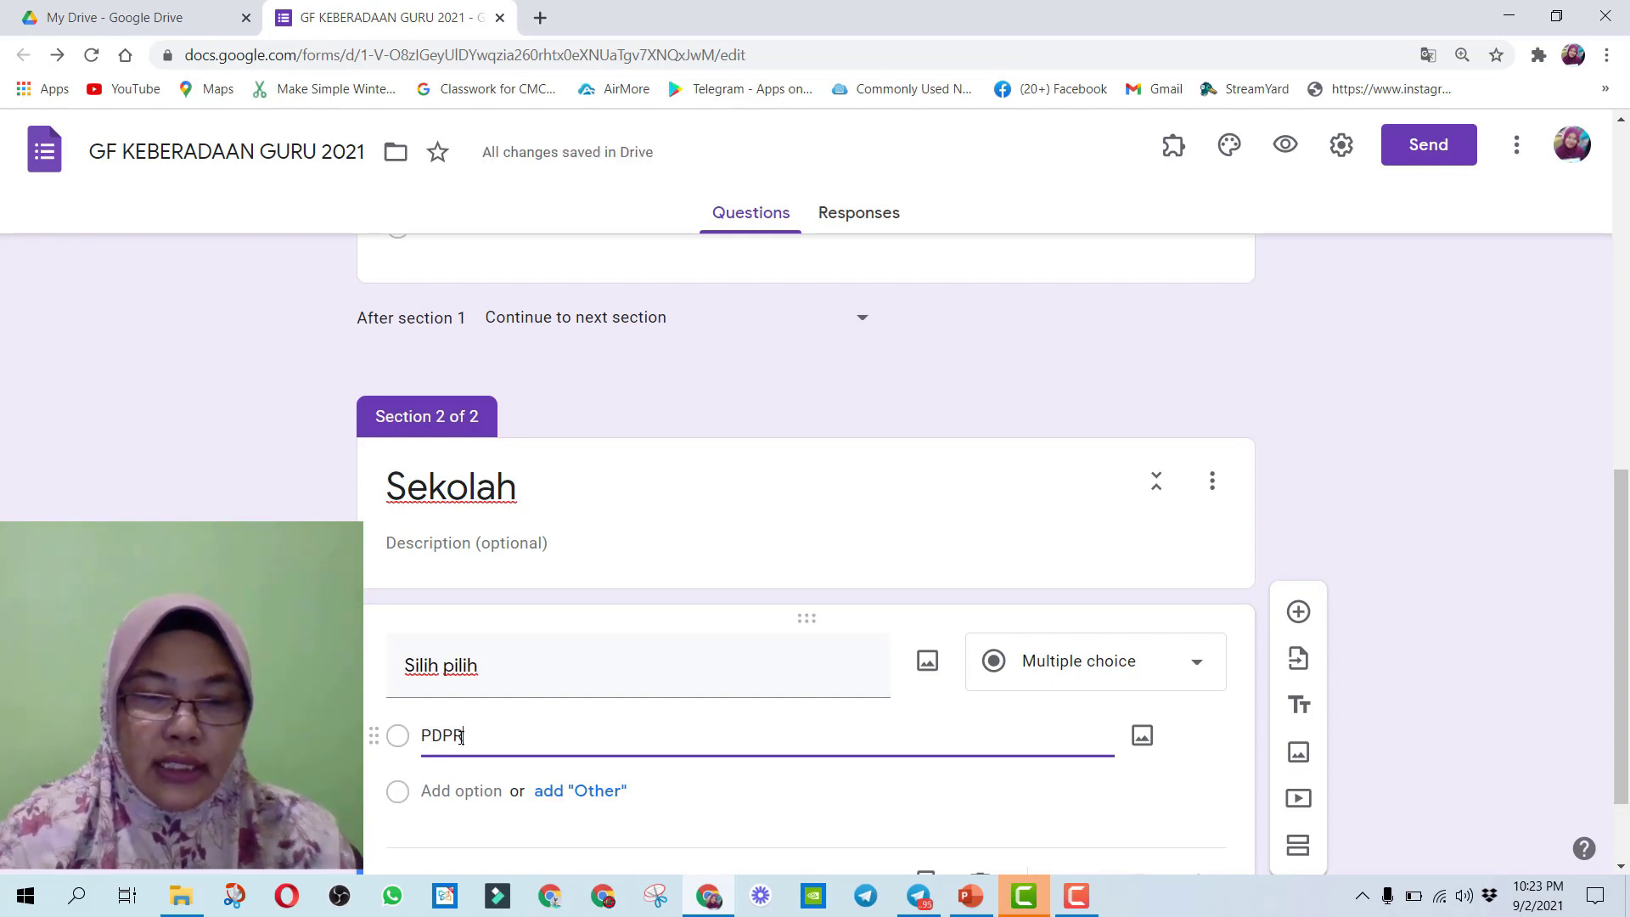
type("R")
left_click(445, 790)
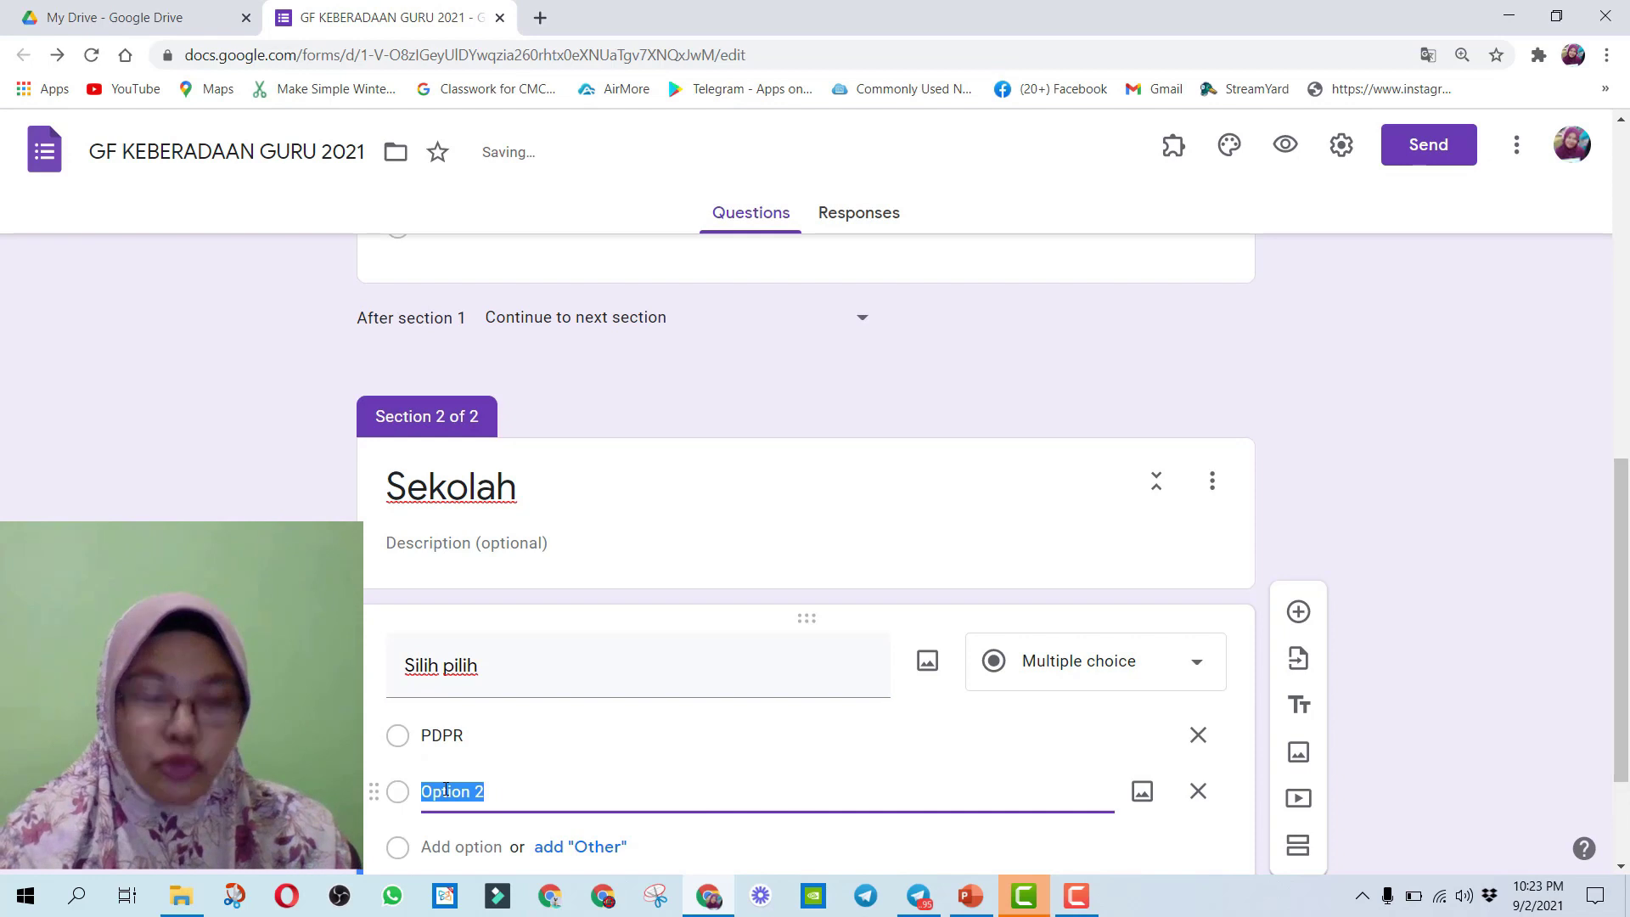
type("Bersem")
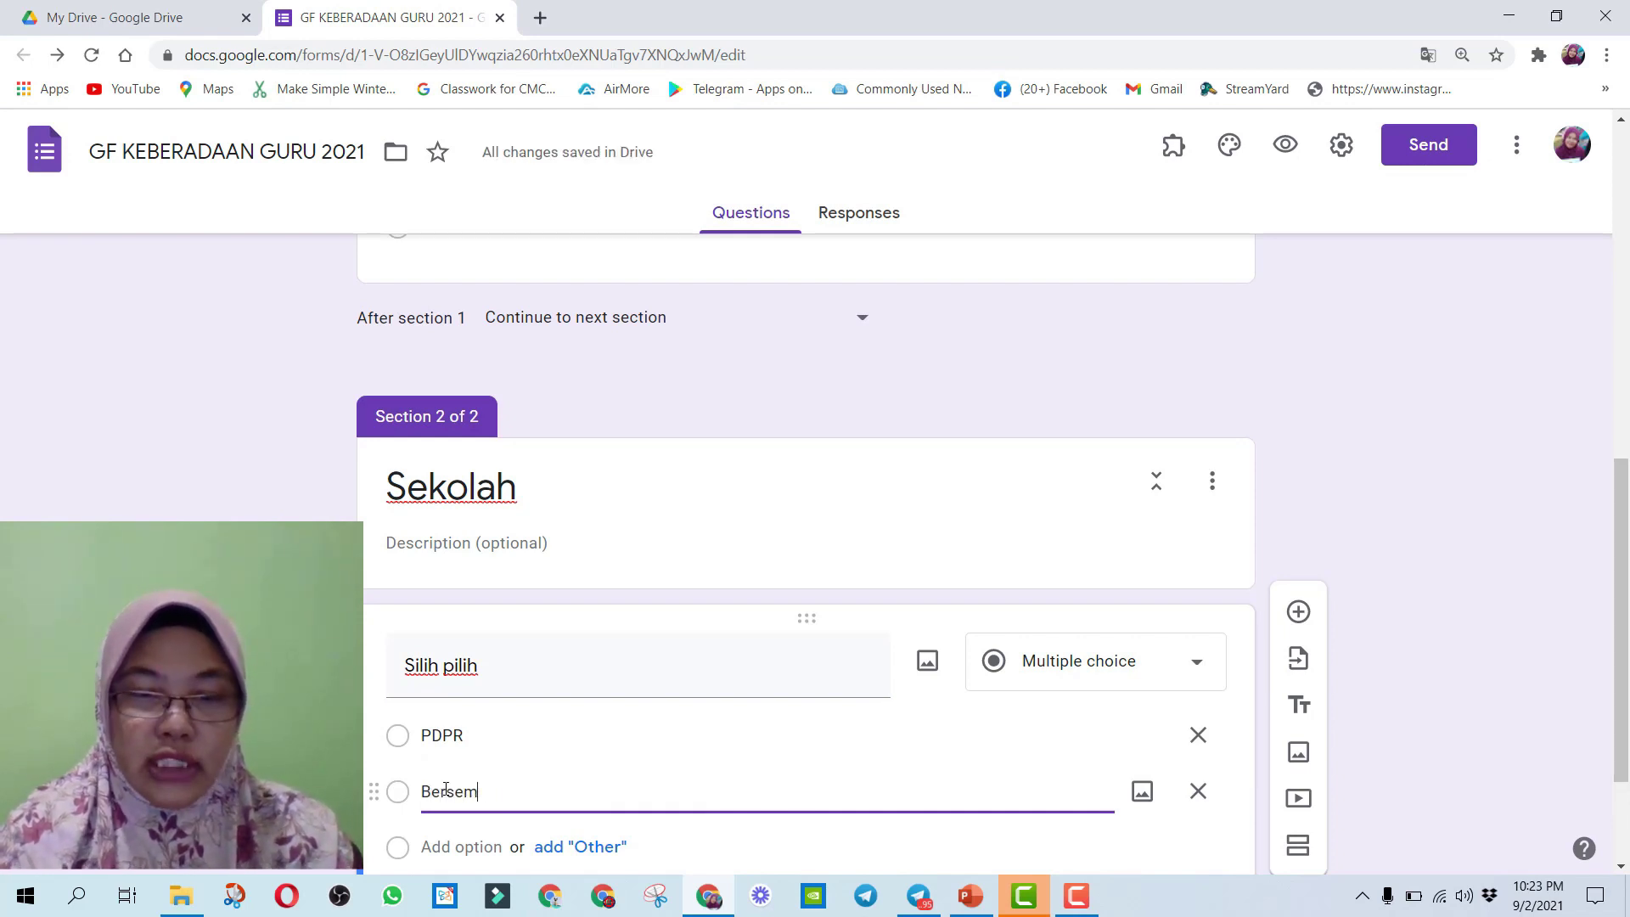
type("uka")
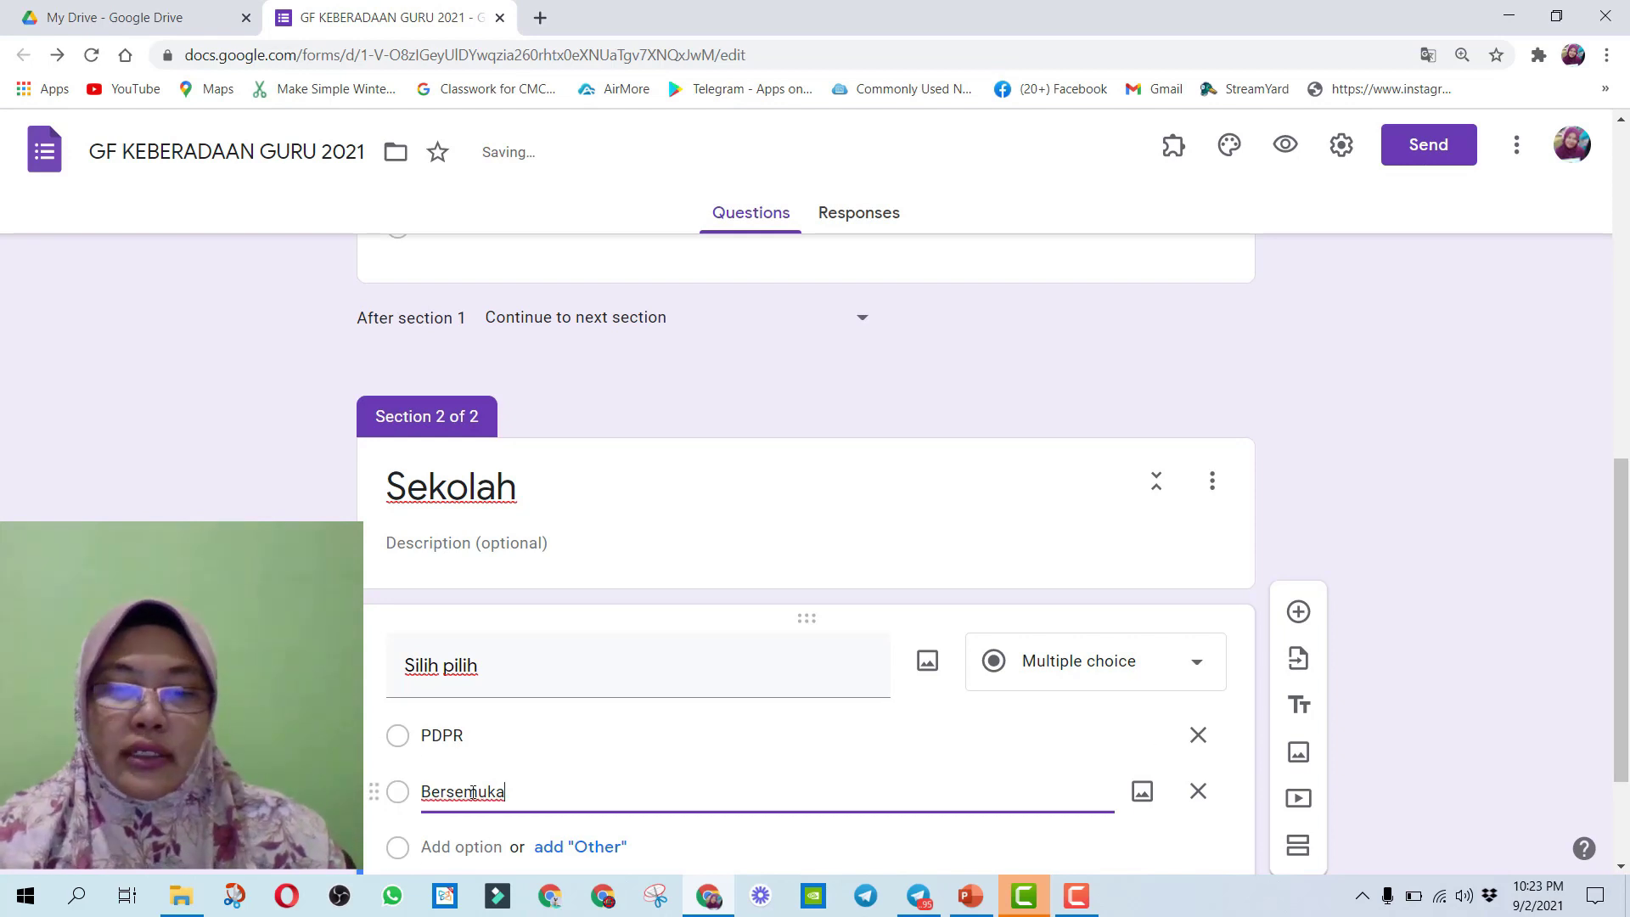
scroll(1474, 726, "down", 2)
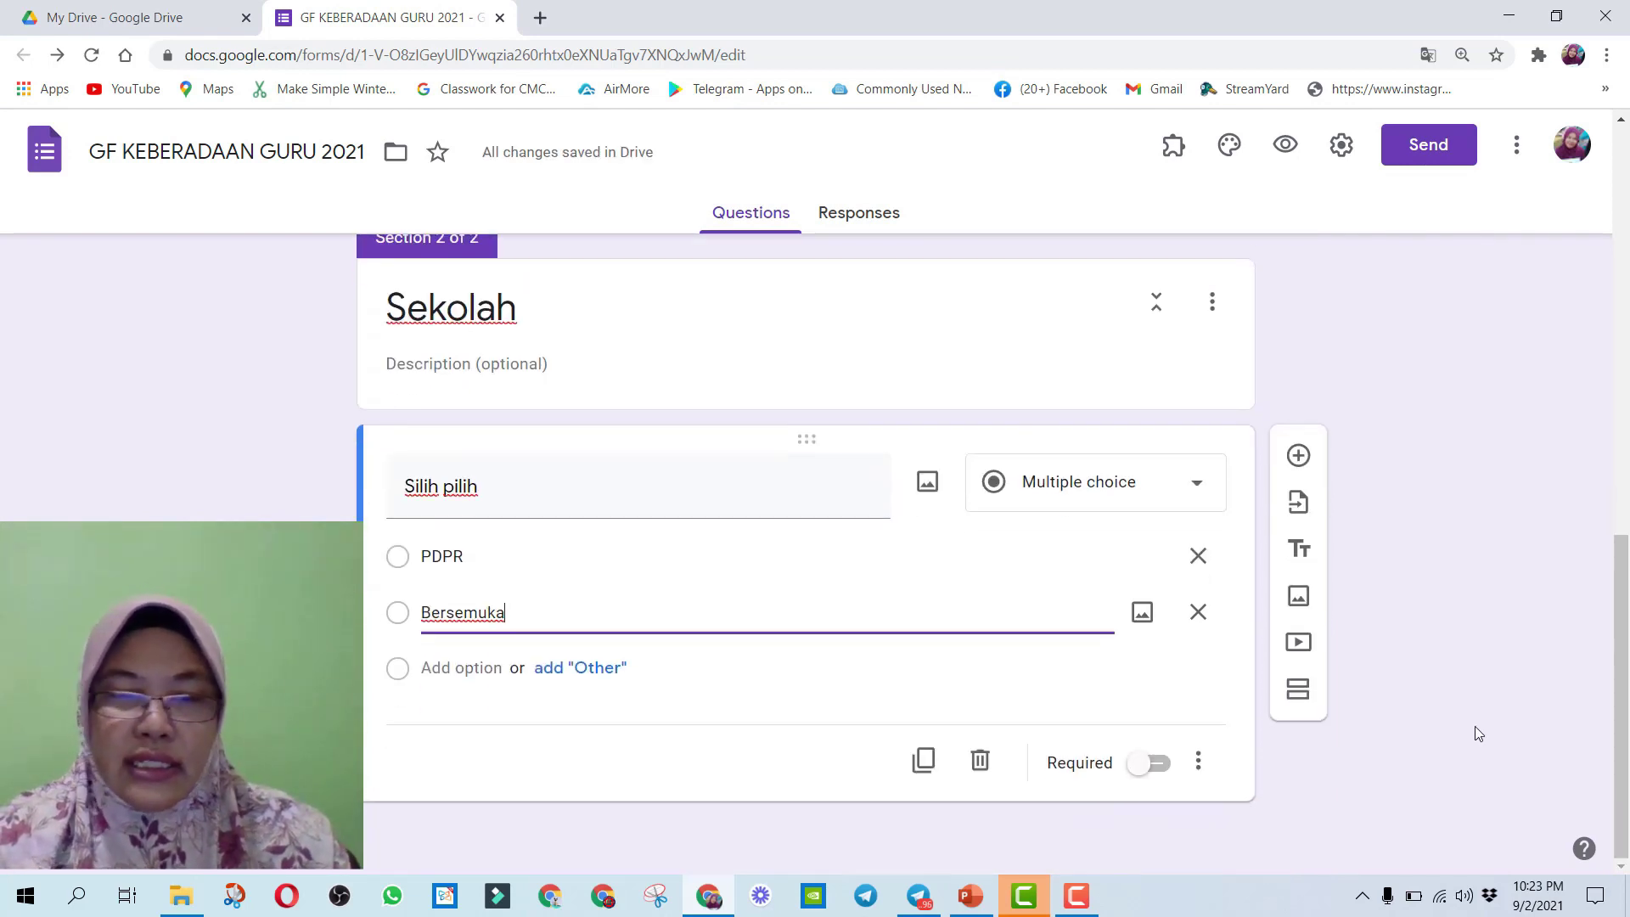
left_click(1158, 766)
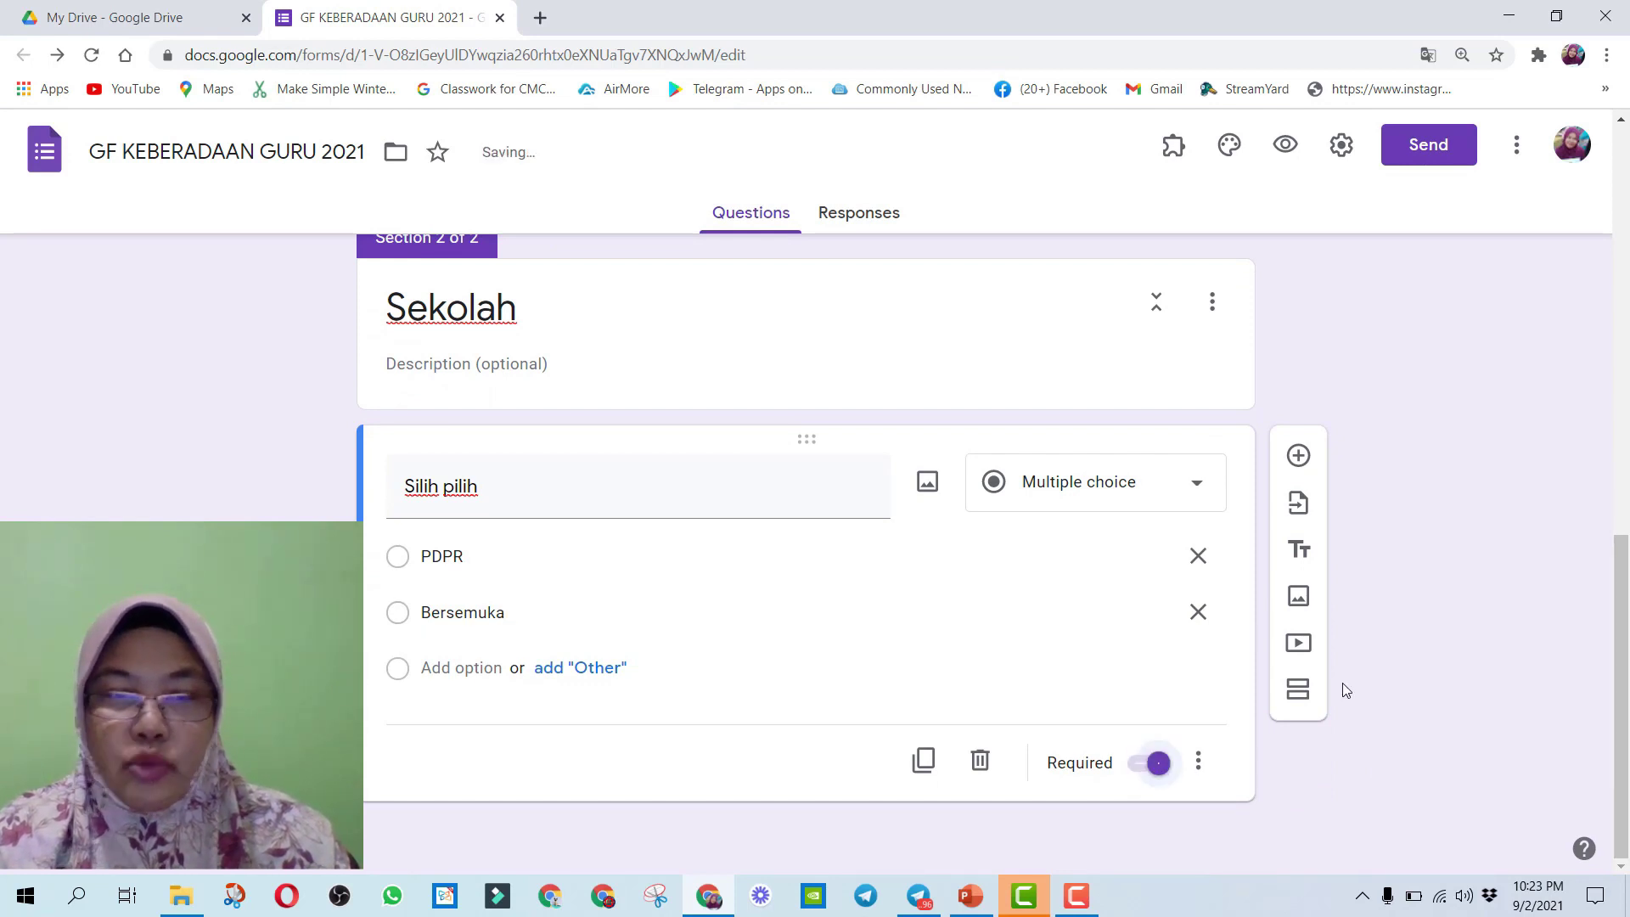
- Add a third section after Sekolah and title it "Bertugas dari Rumah (BDR)", copied from the Keberadaan Guru option
scroll(1428, 640, "up", 3)
scroll(1428, 640, "up", 4)
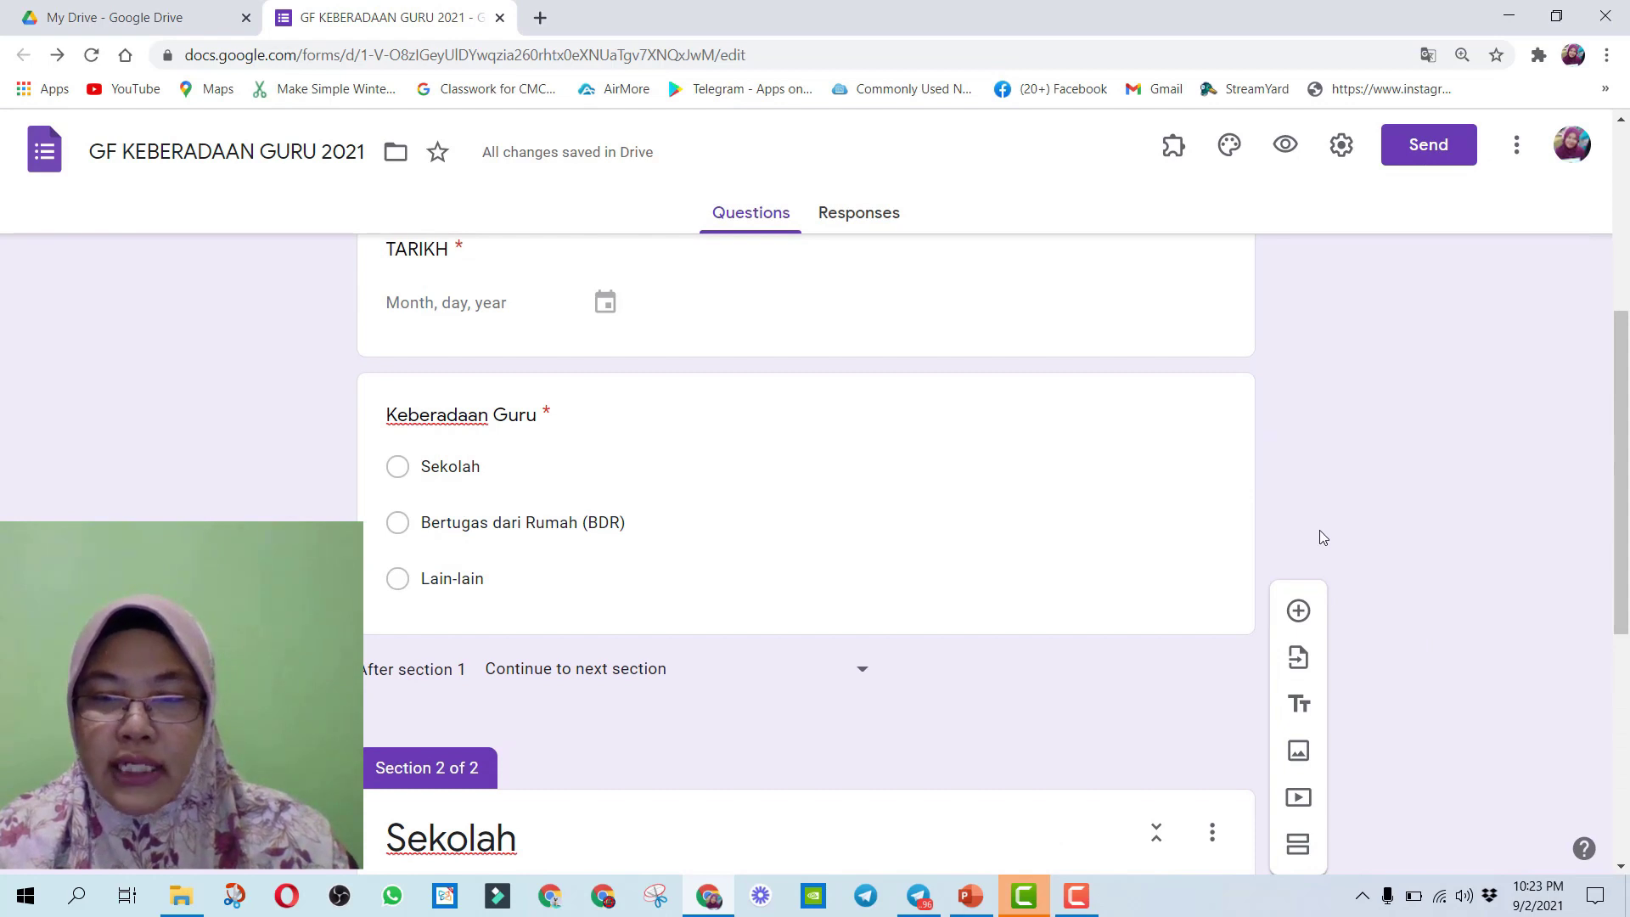
left_click(1297, 845)
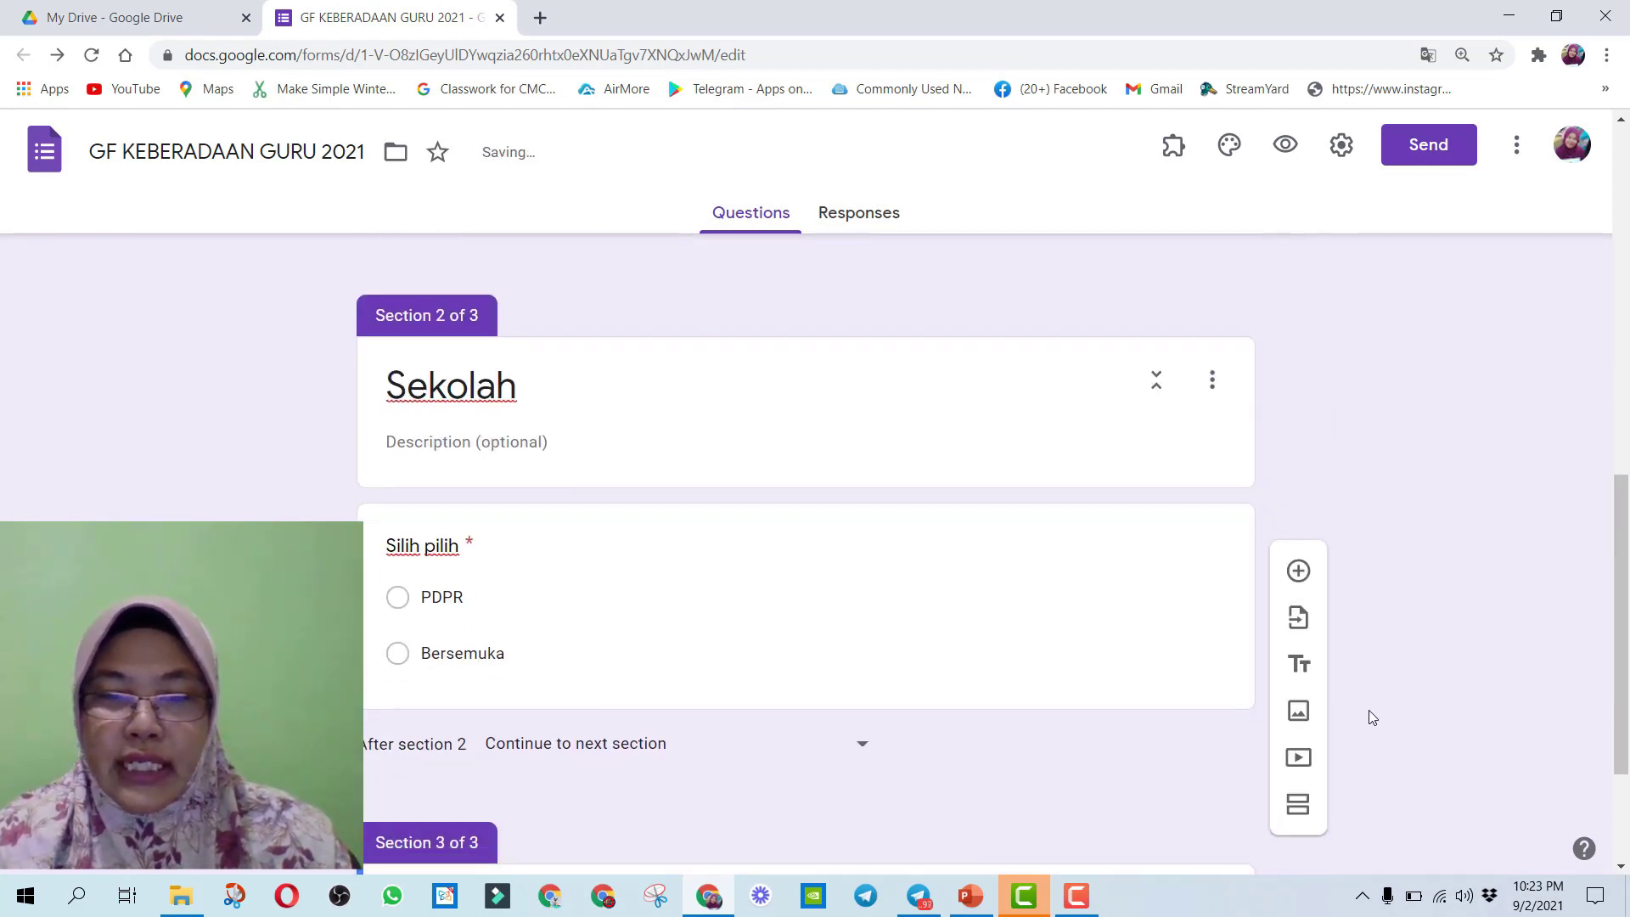
scroll(1368, 710, "up", 5)
scroll(1368, 709, "up", 4)
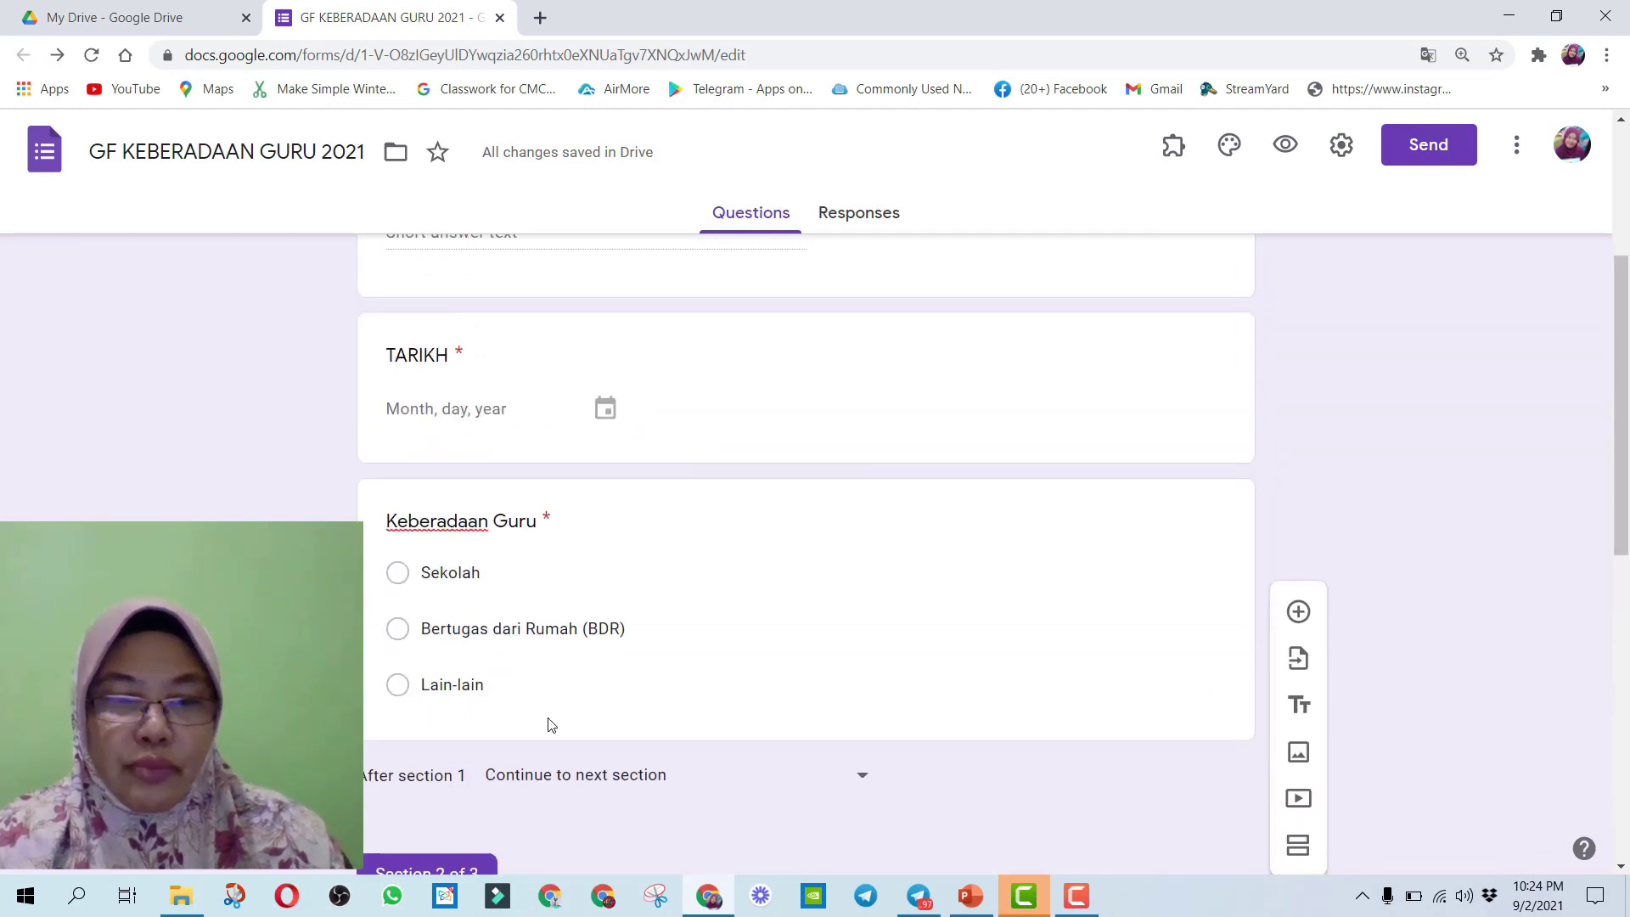
left_click(423, 629)
key("ctrl+c")
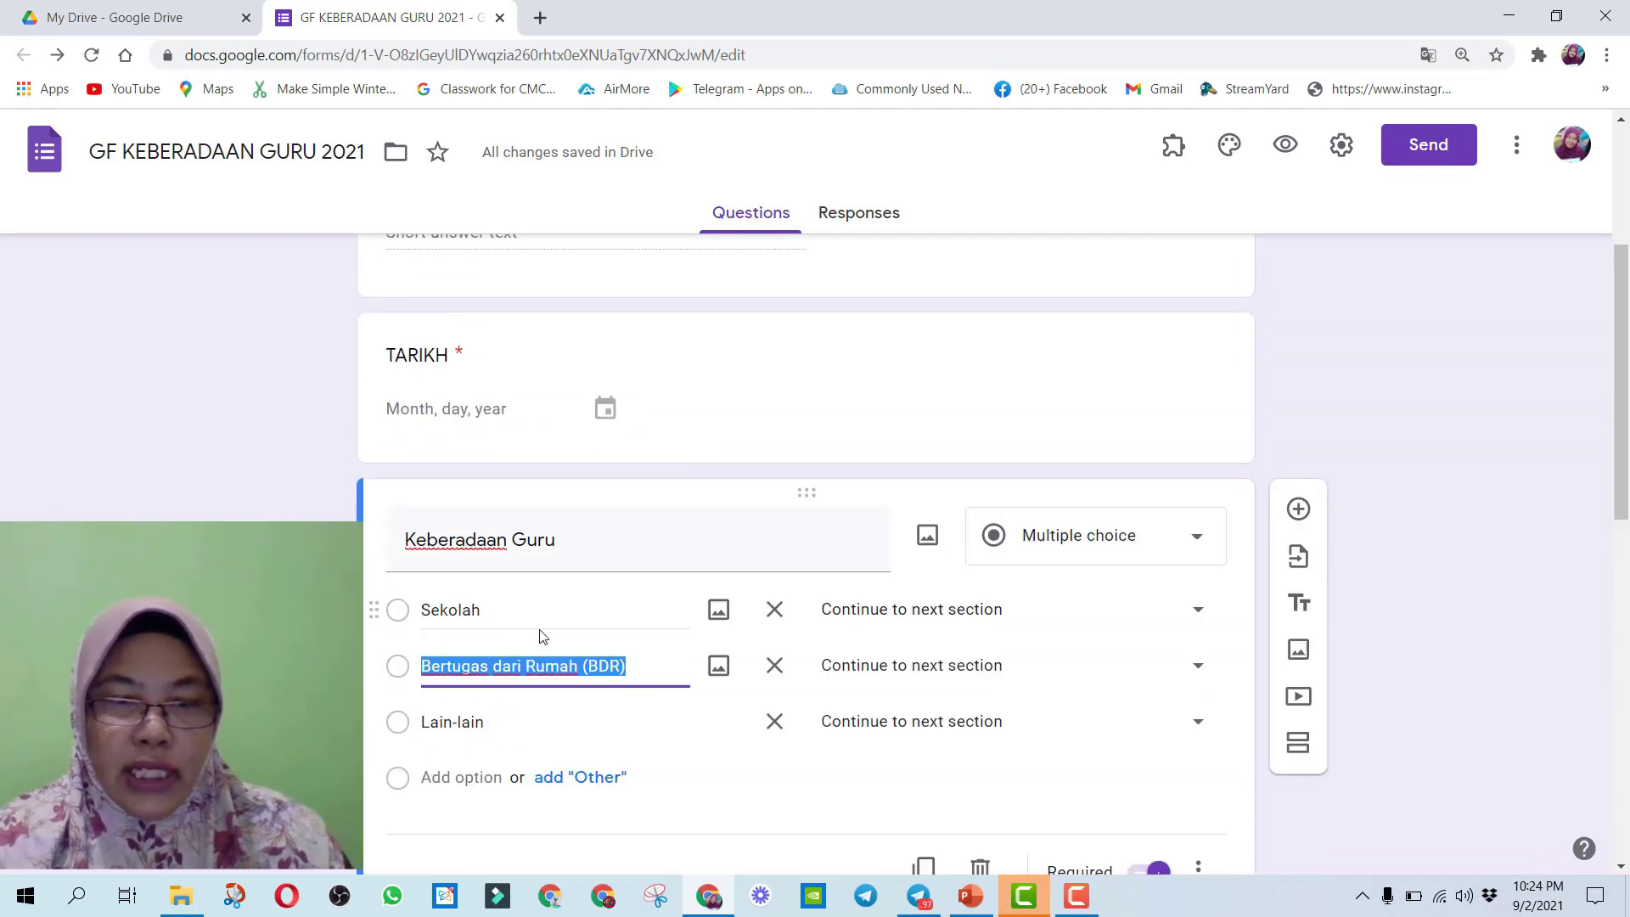
scroll(1390, 670, "down", 6)
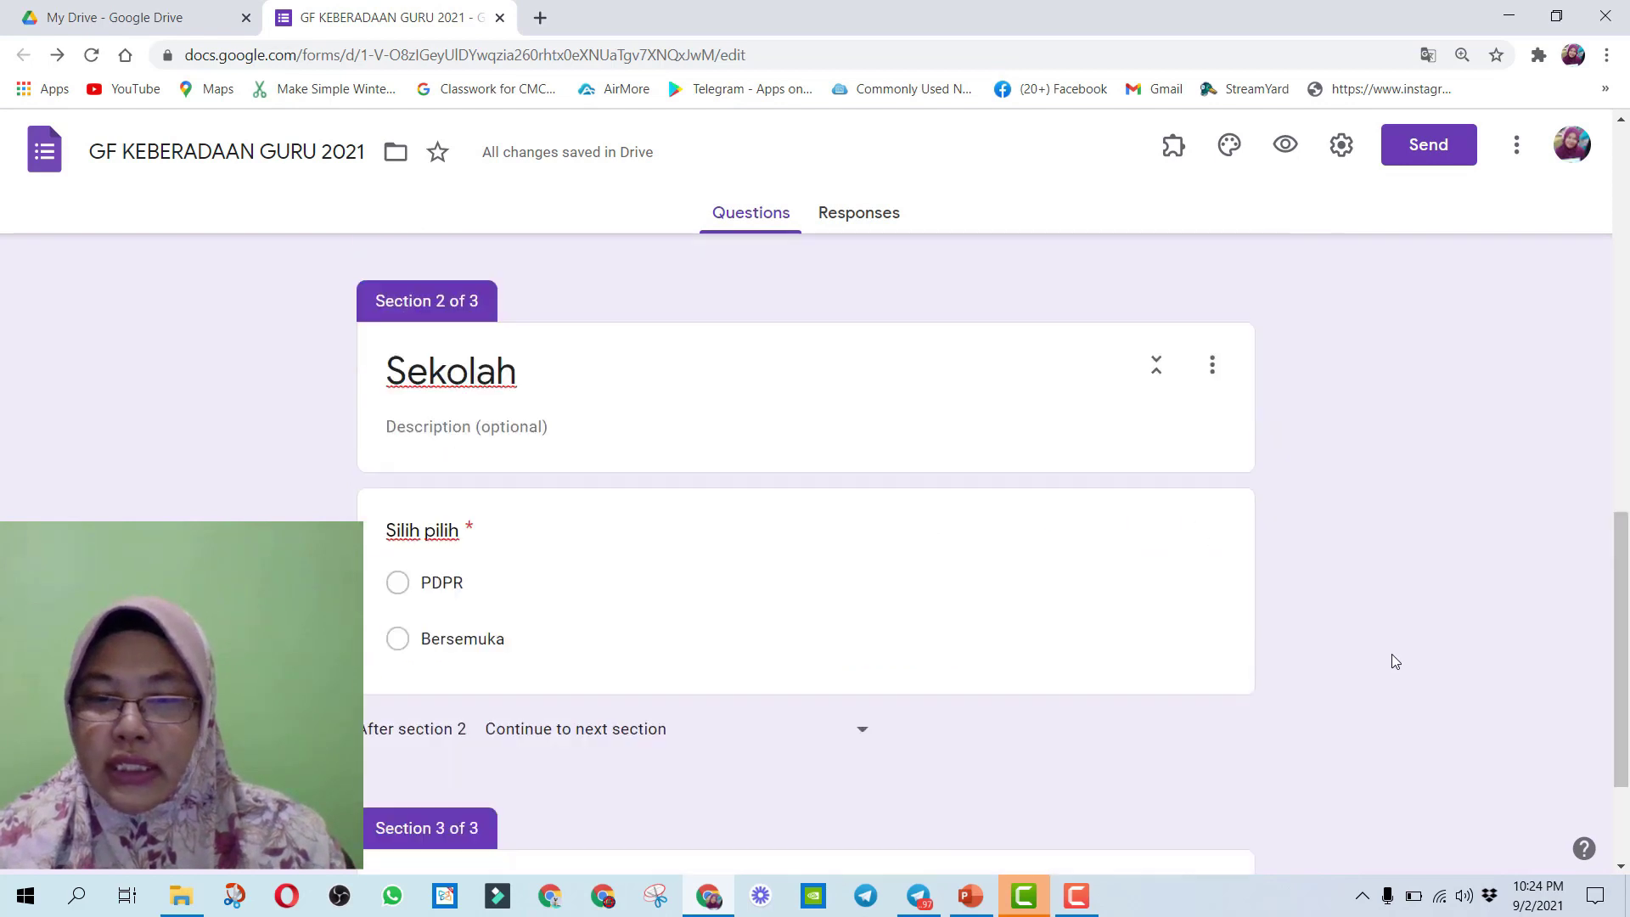
scroll(734, 611, "down", 2)
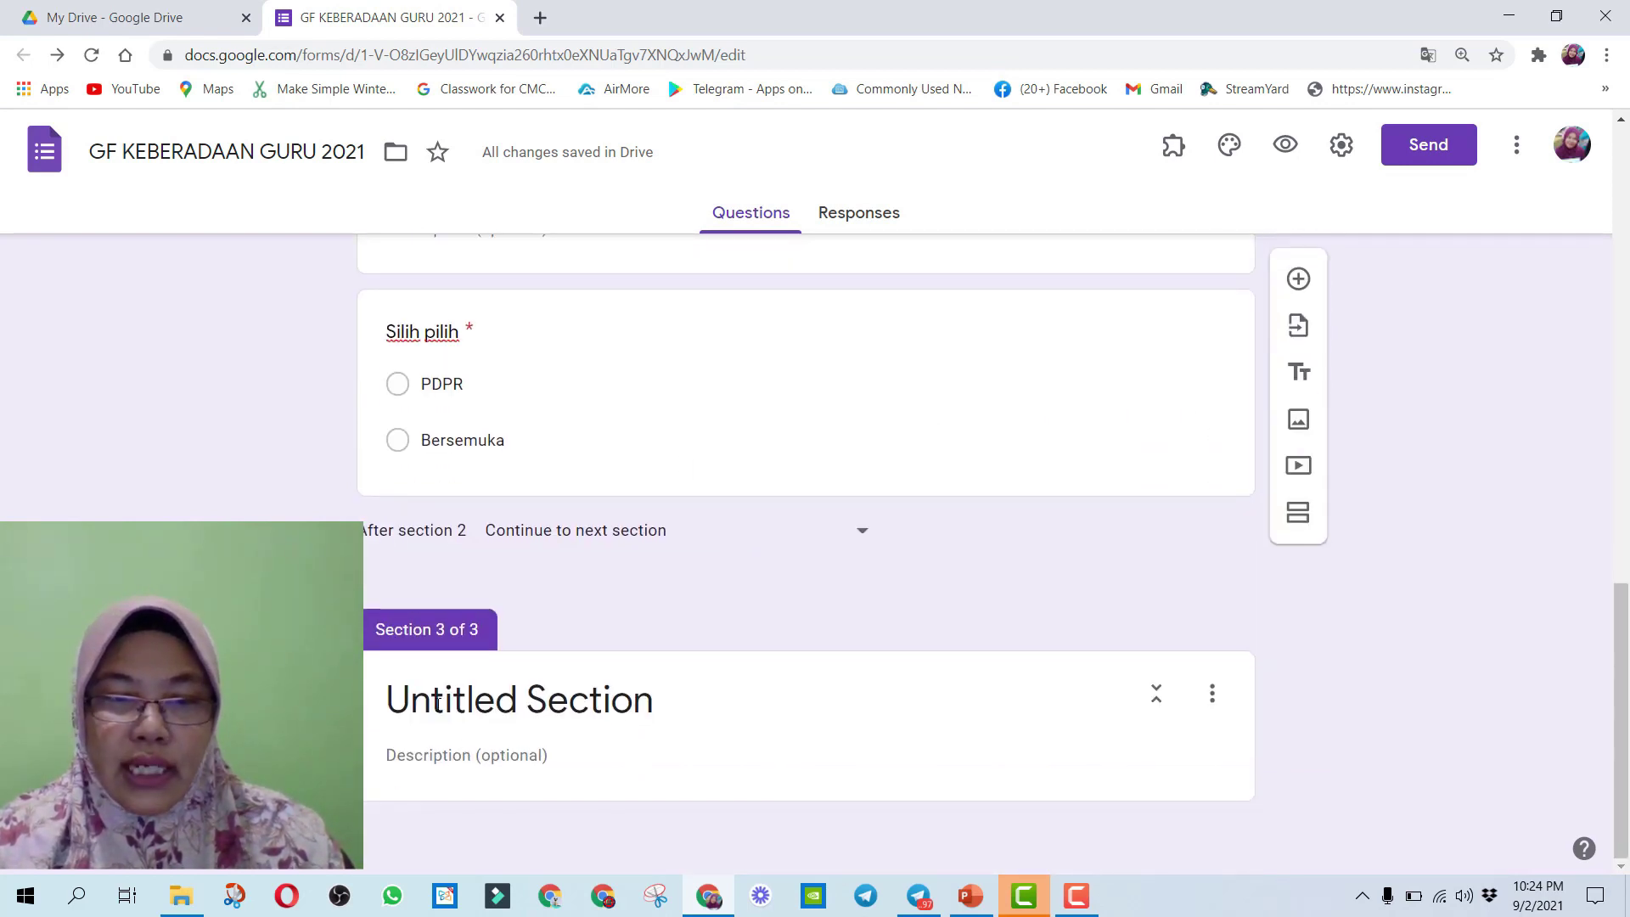
left_click(437, 705)
key("ctrl+v")
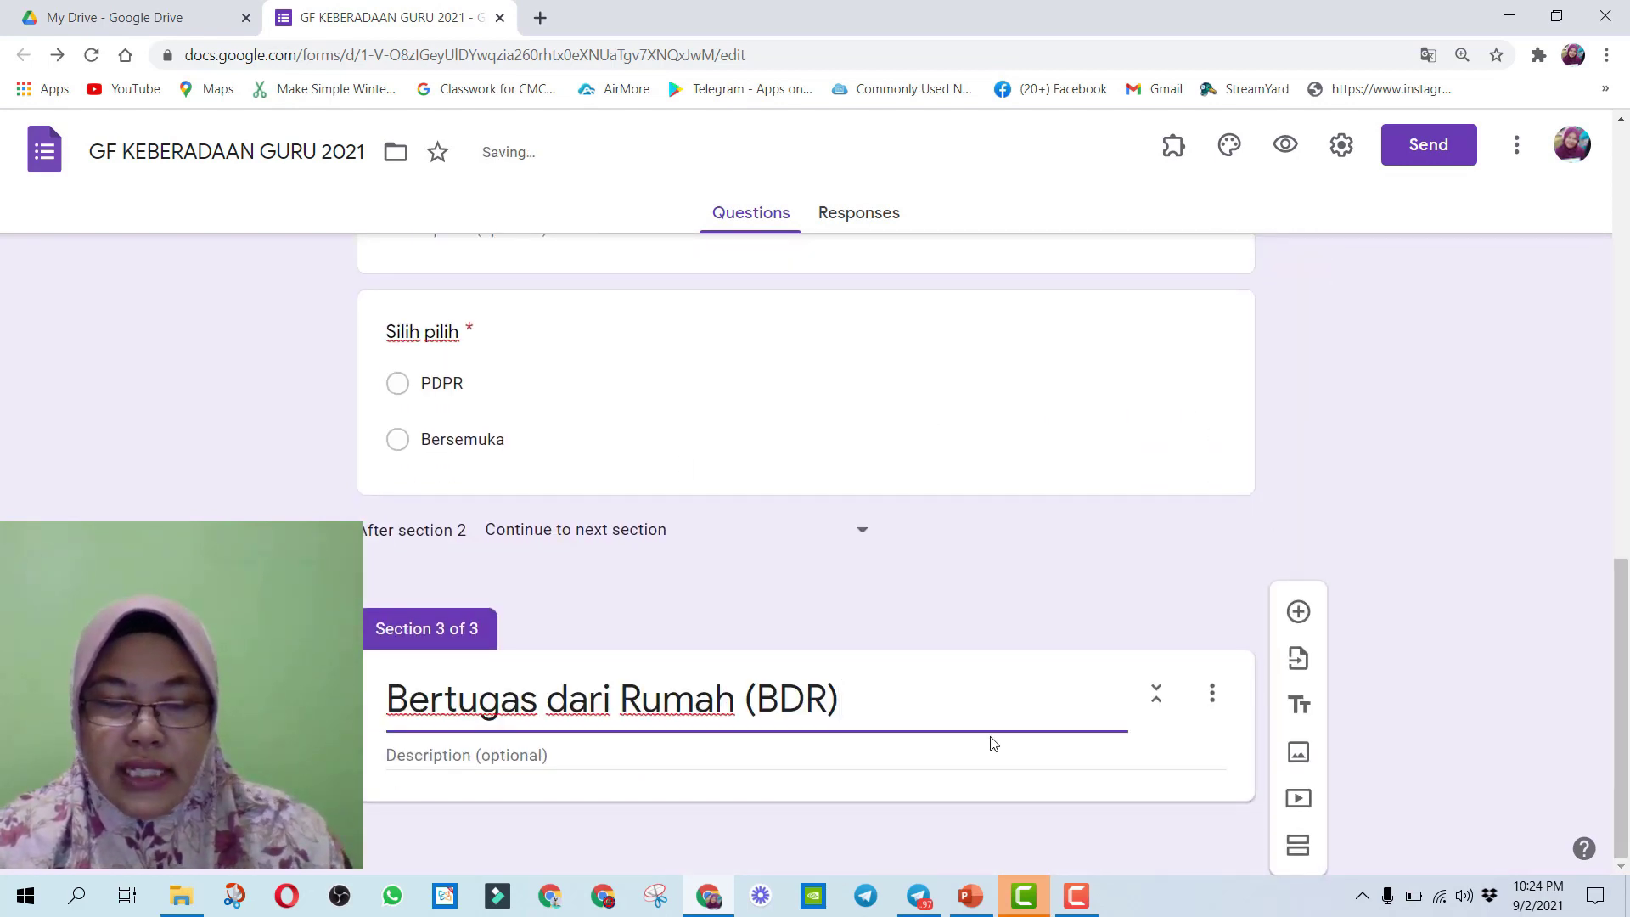
- Add a required multiple-choice question "Sila pilih" to the BDR section with the options "Penjagaan anak" and "Jadual Penggiliran"
left_click(1298, 615)
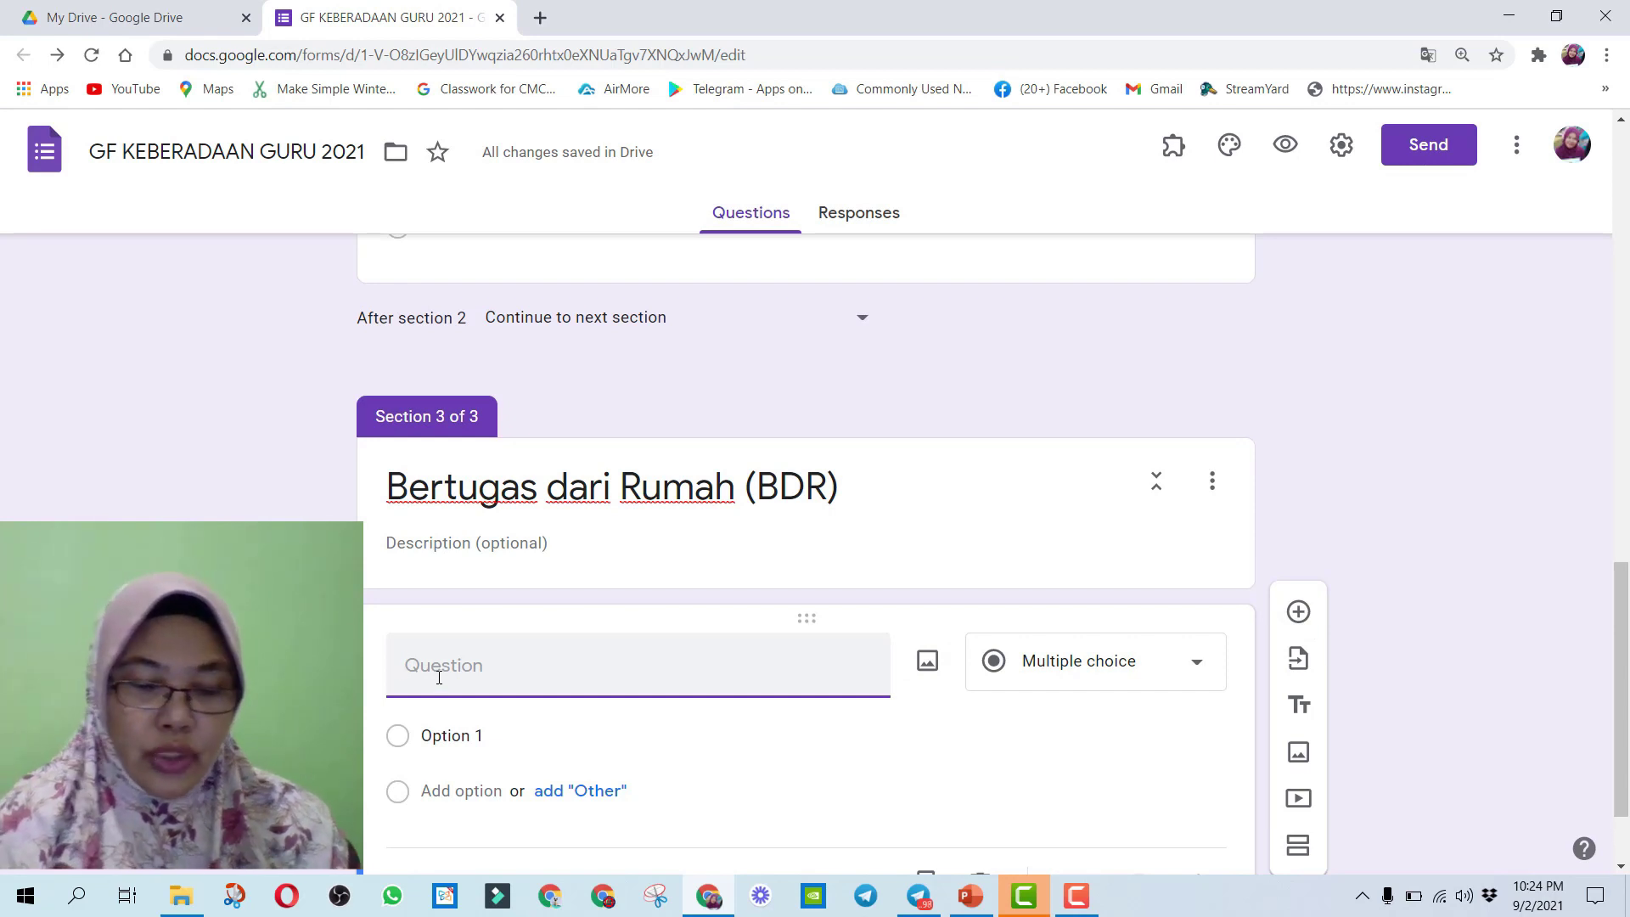
type("Sila pilih")
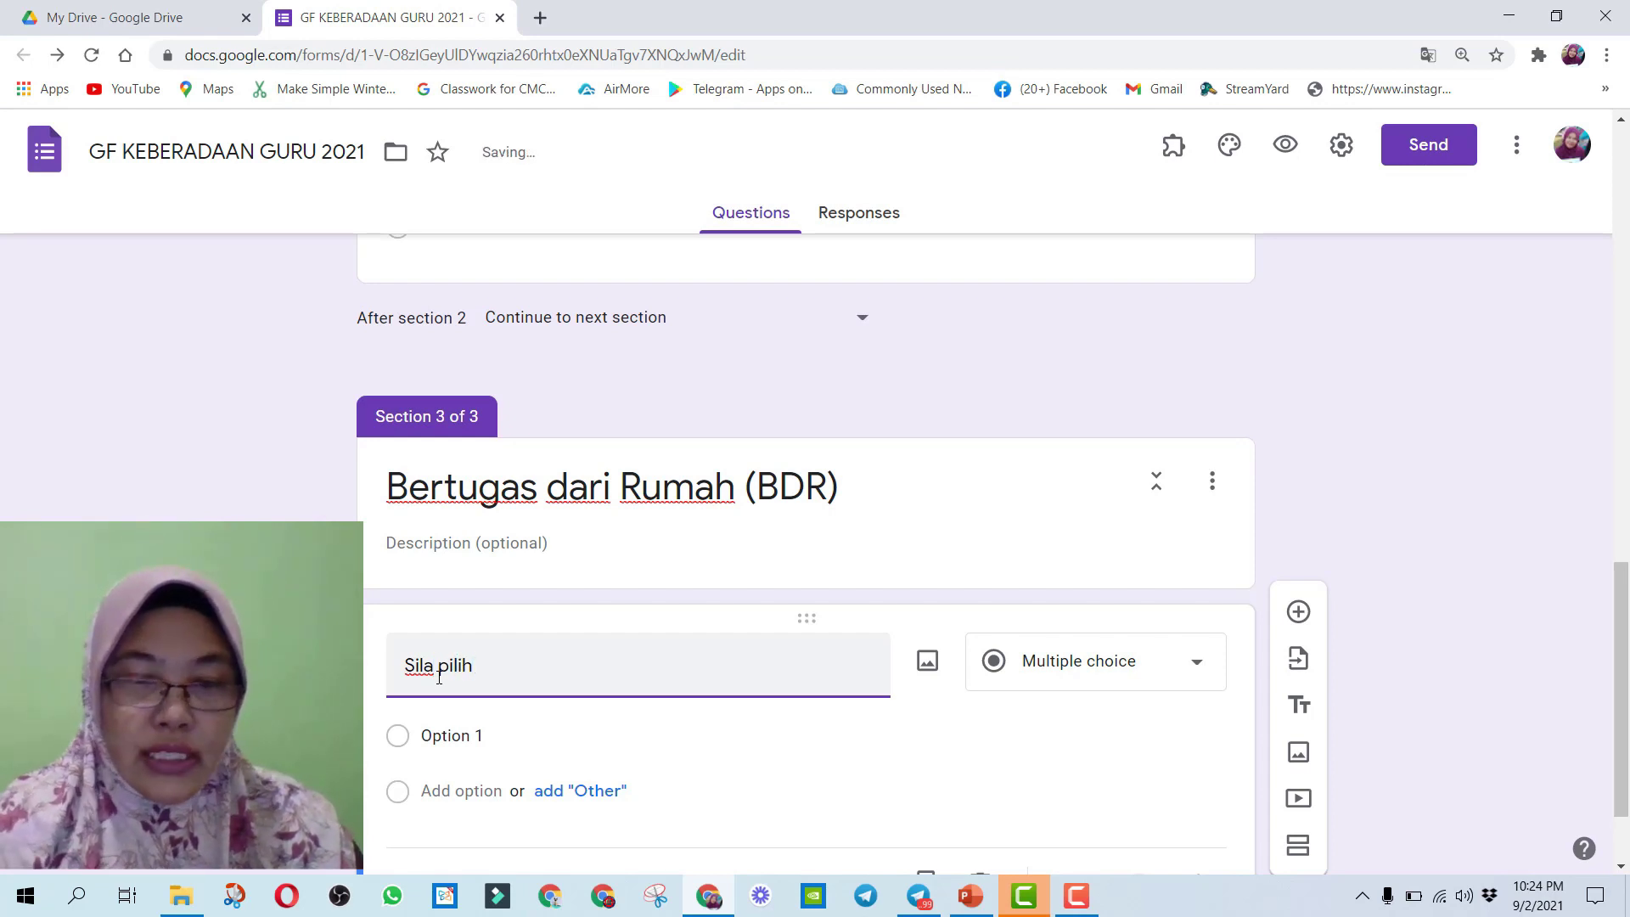
left_click(463, 736)
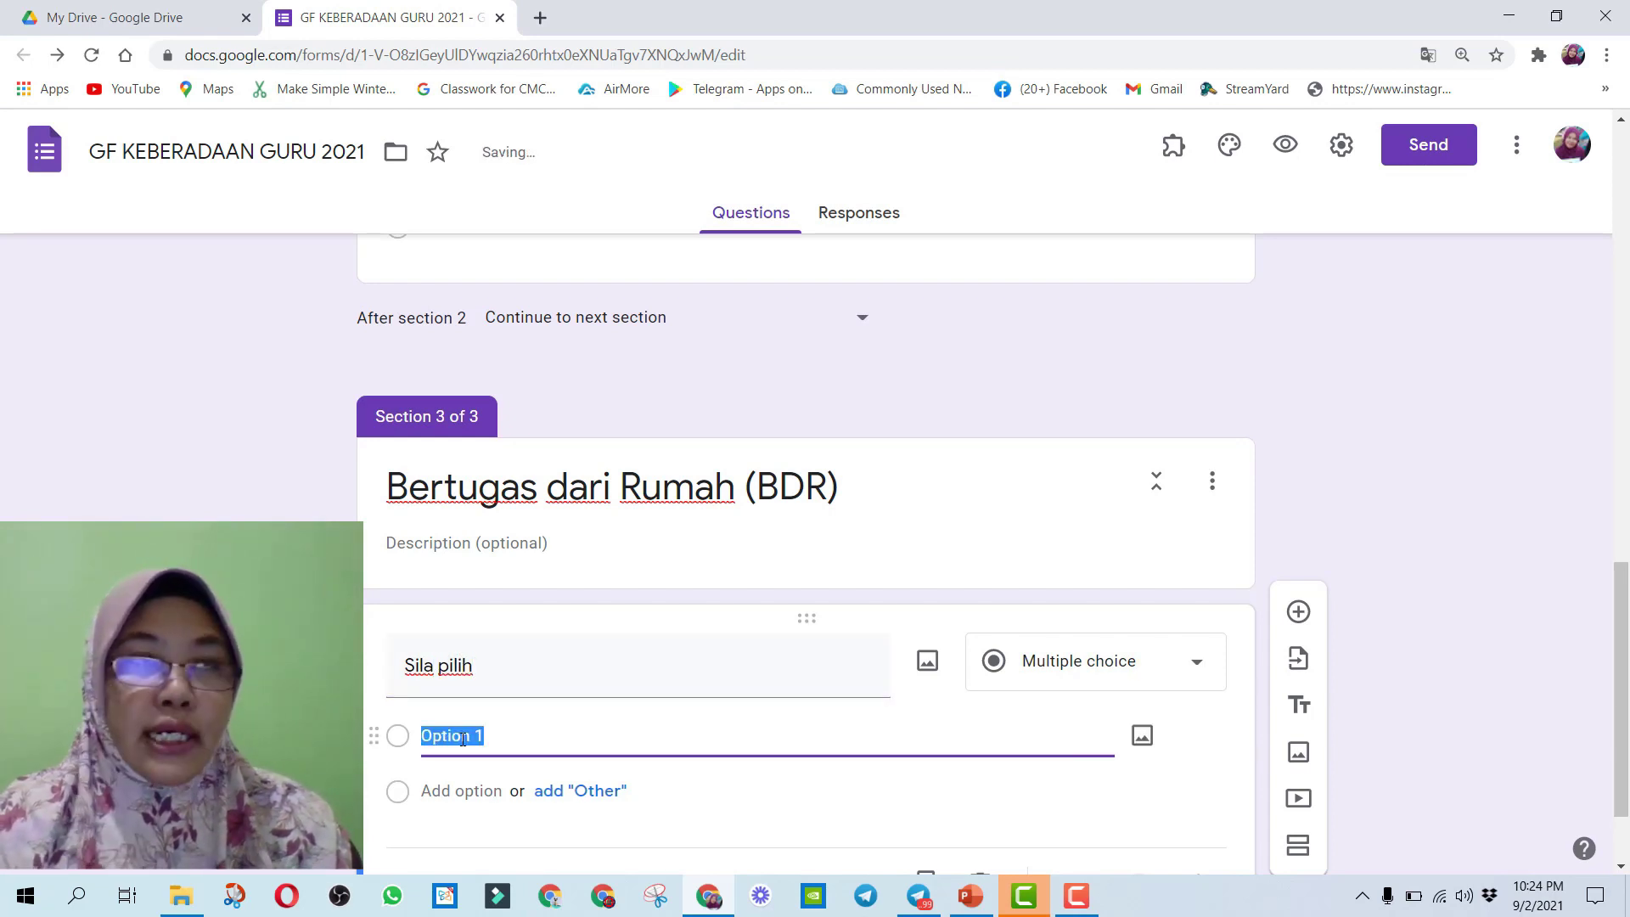
type("Penj")
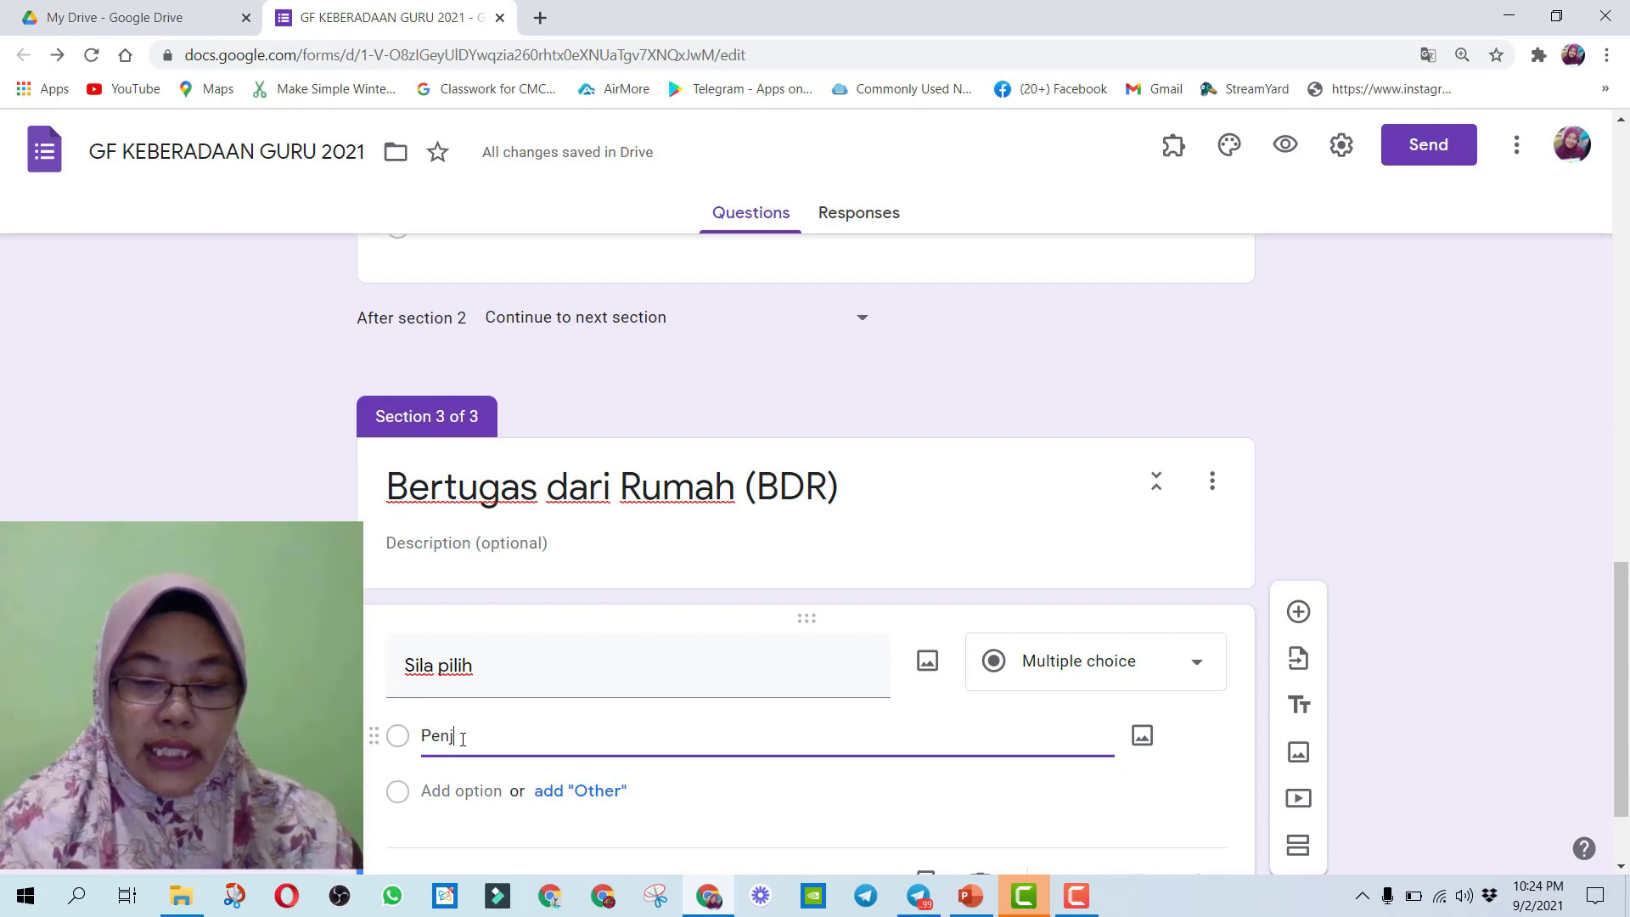
type("agaan anak")
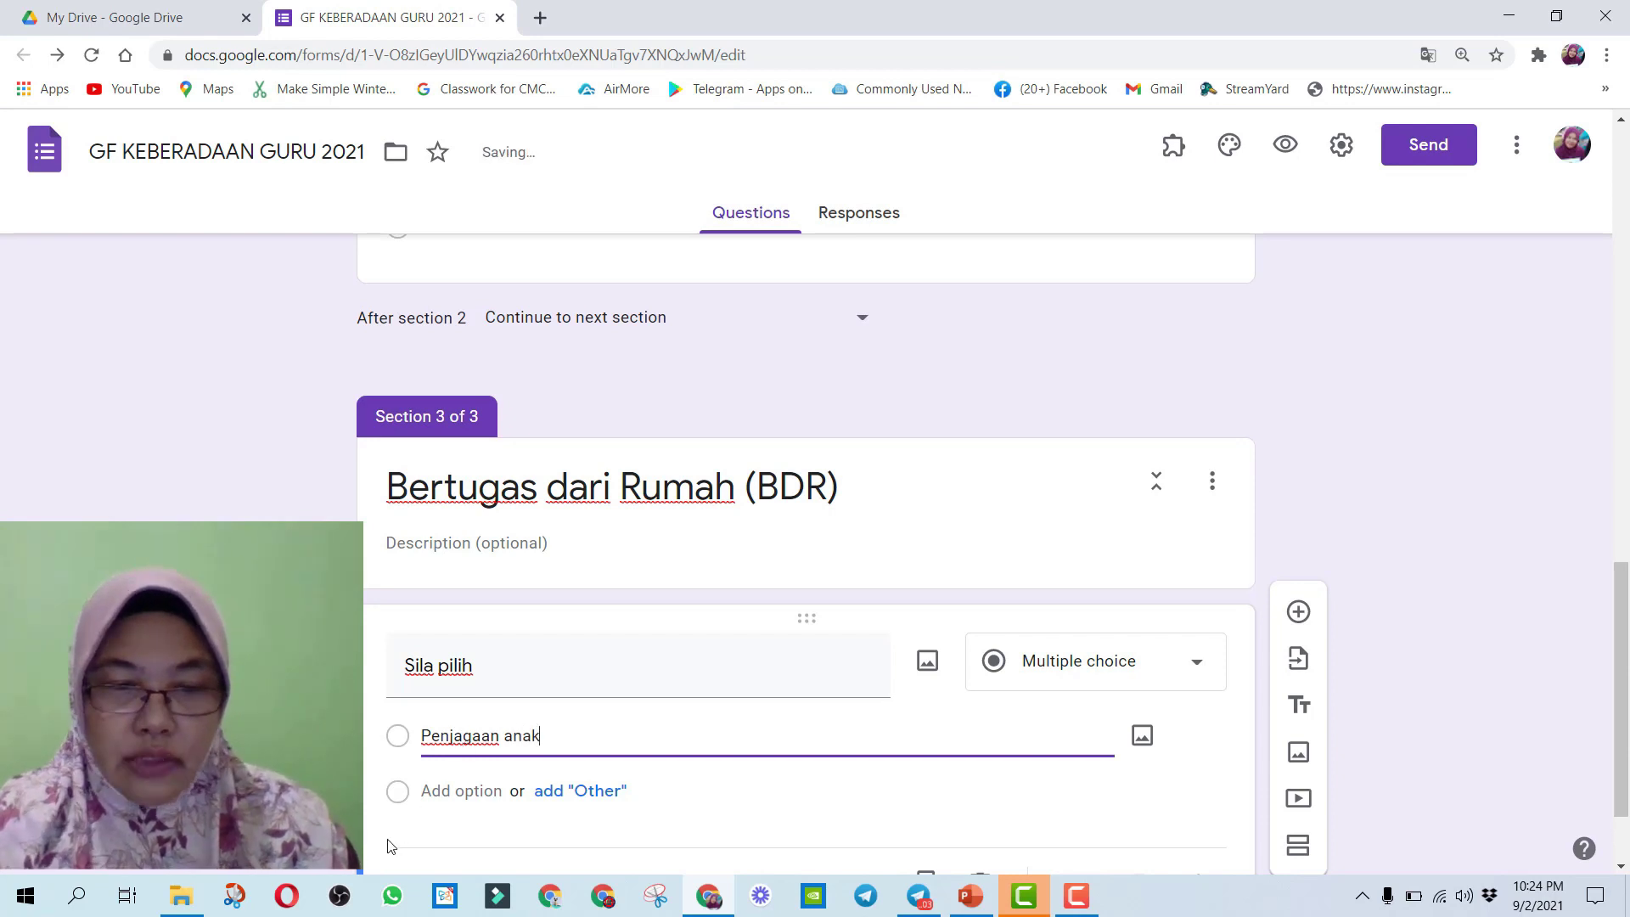
left_click(465, 791)
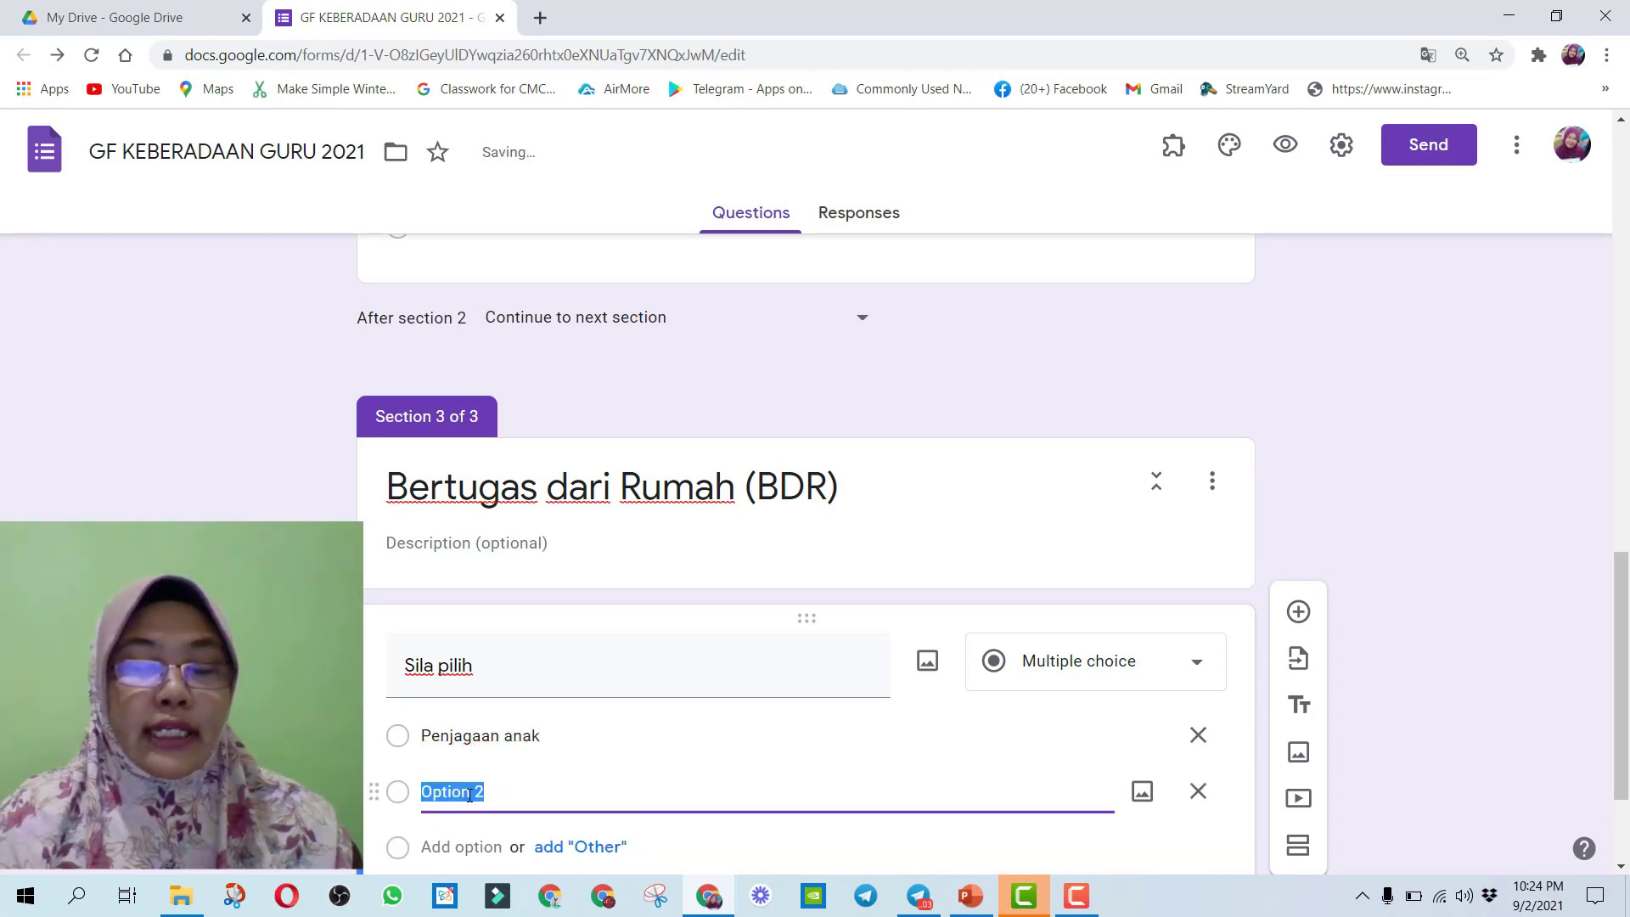
type("Jadual Penggiliran")
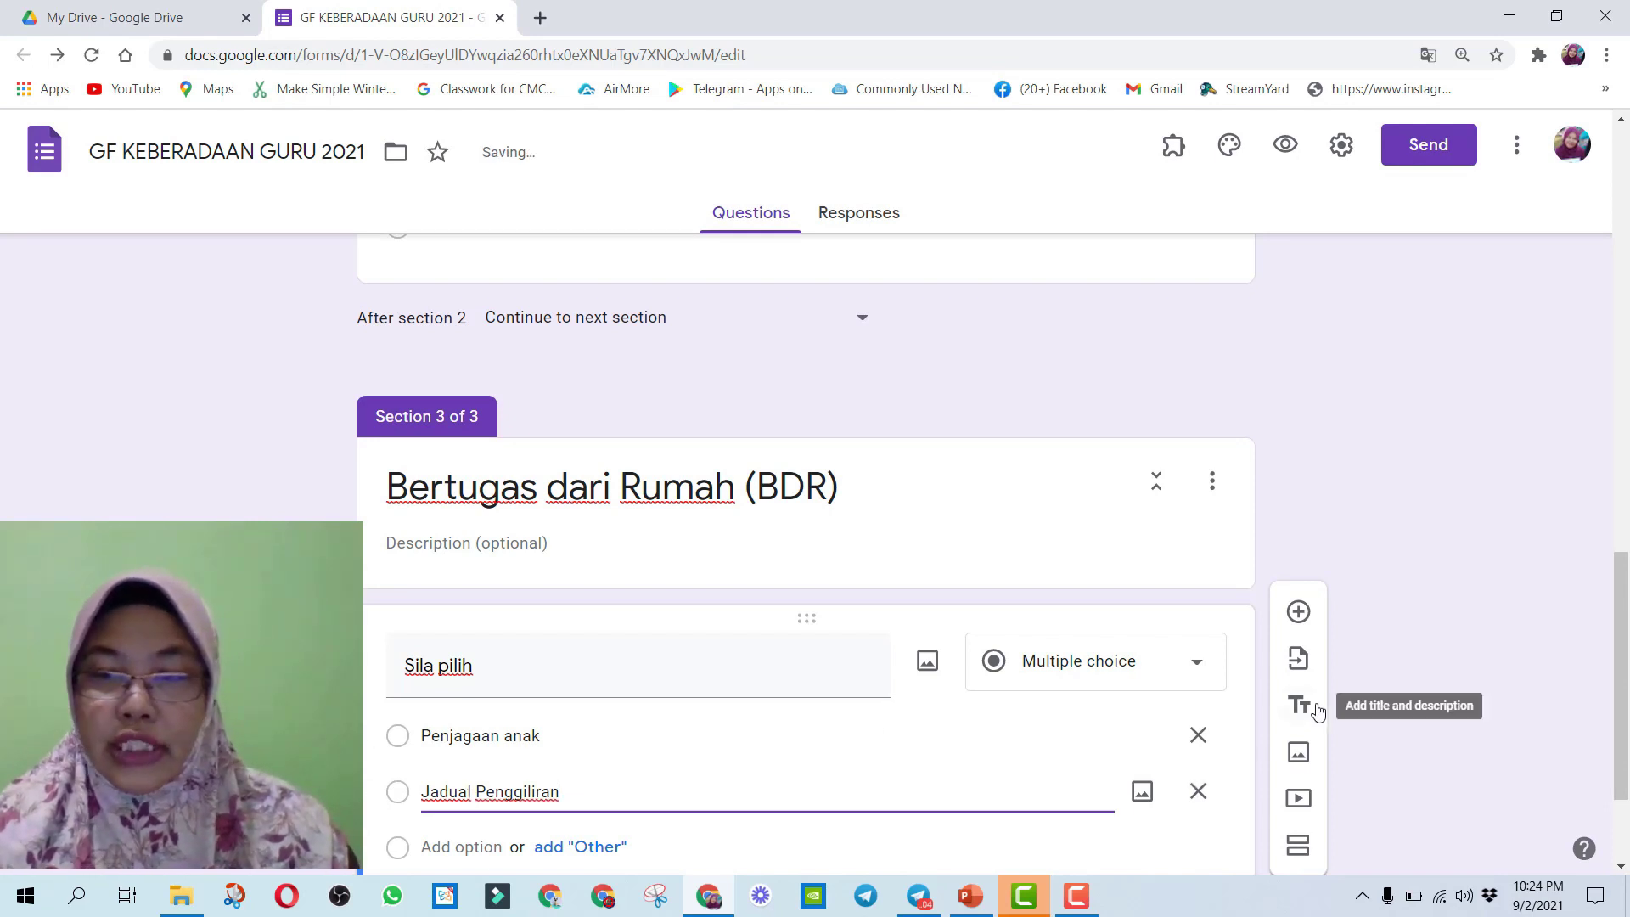
scroll(1345, 717, "down", 2)
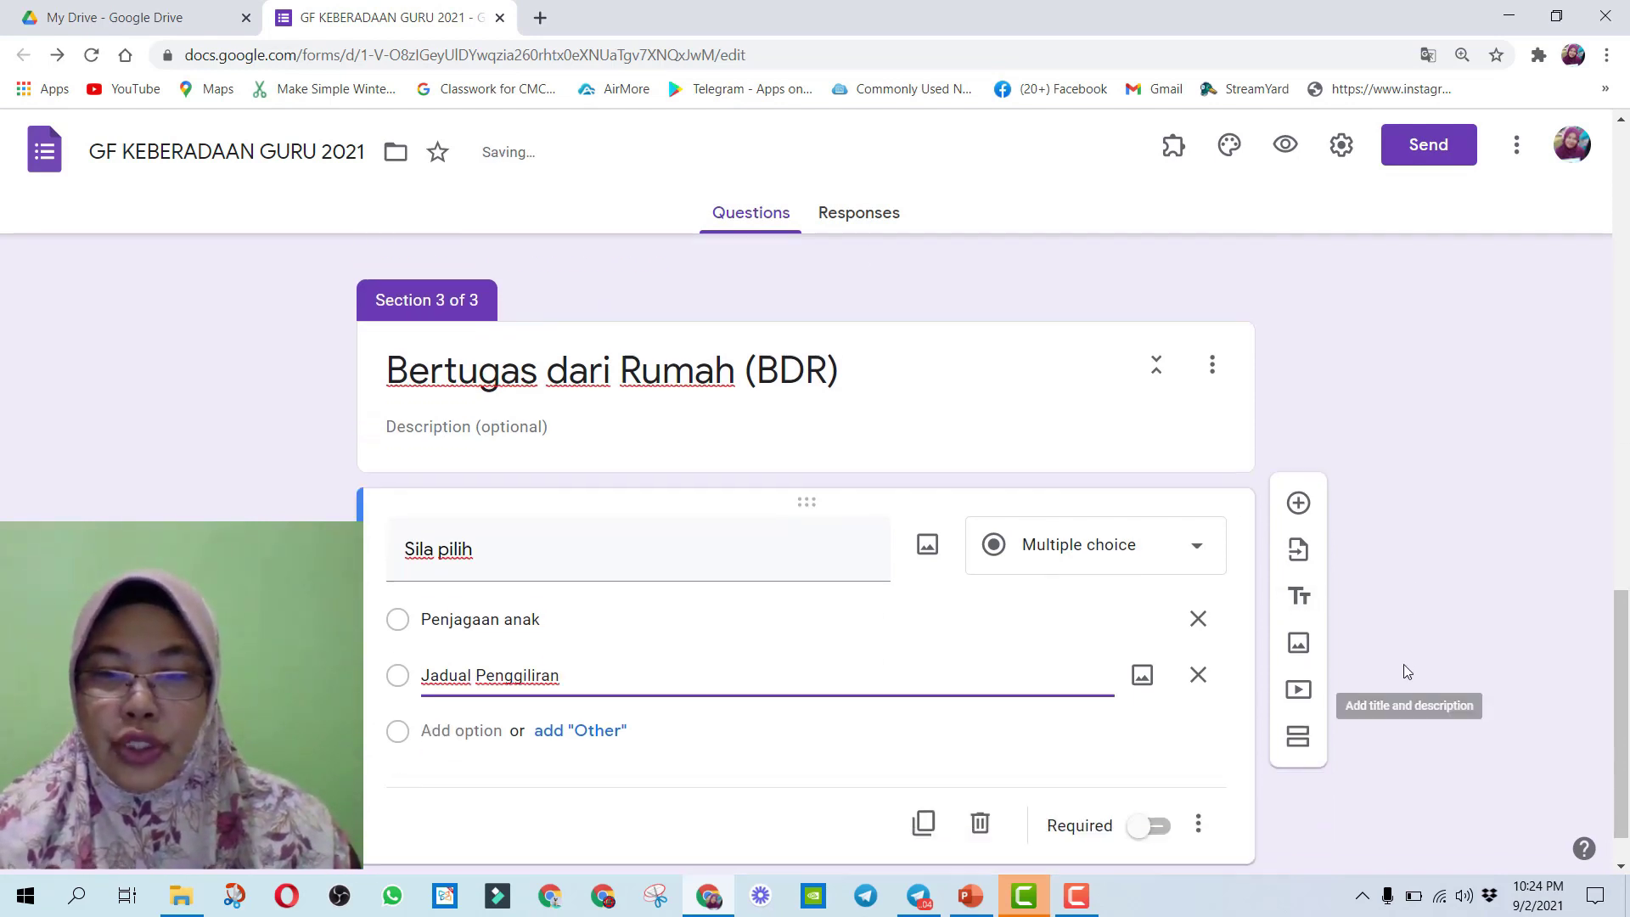
left_click(1156, 763)
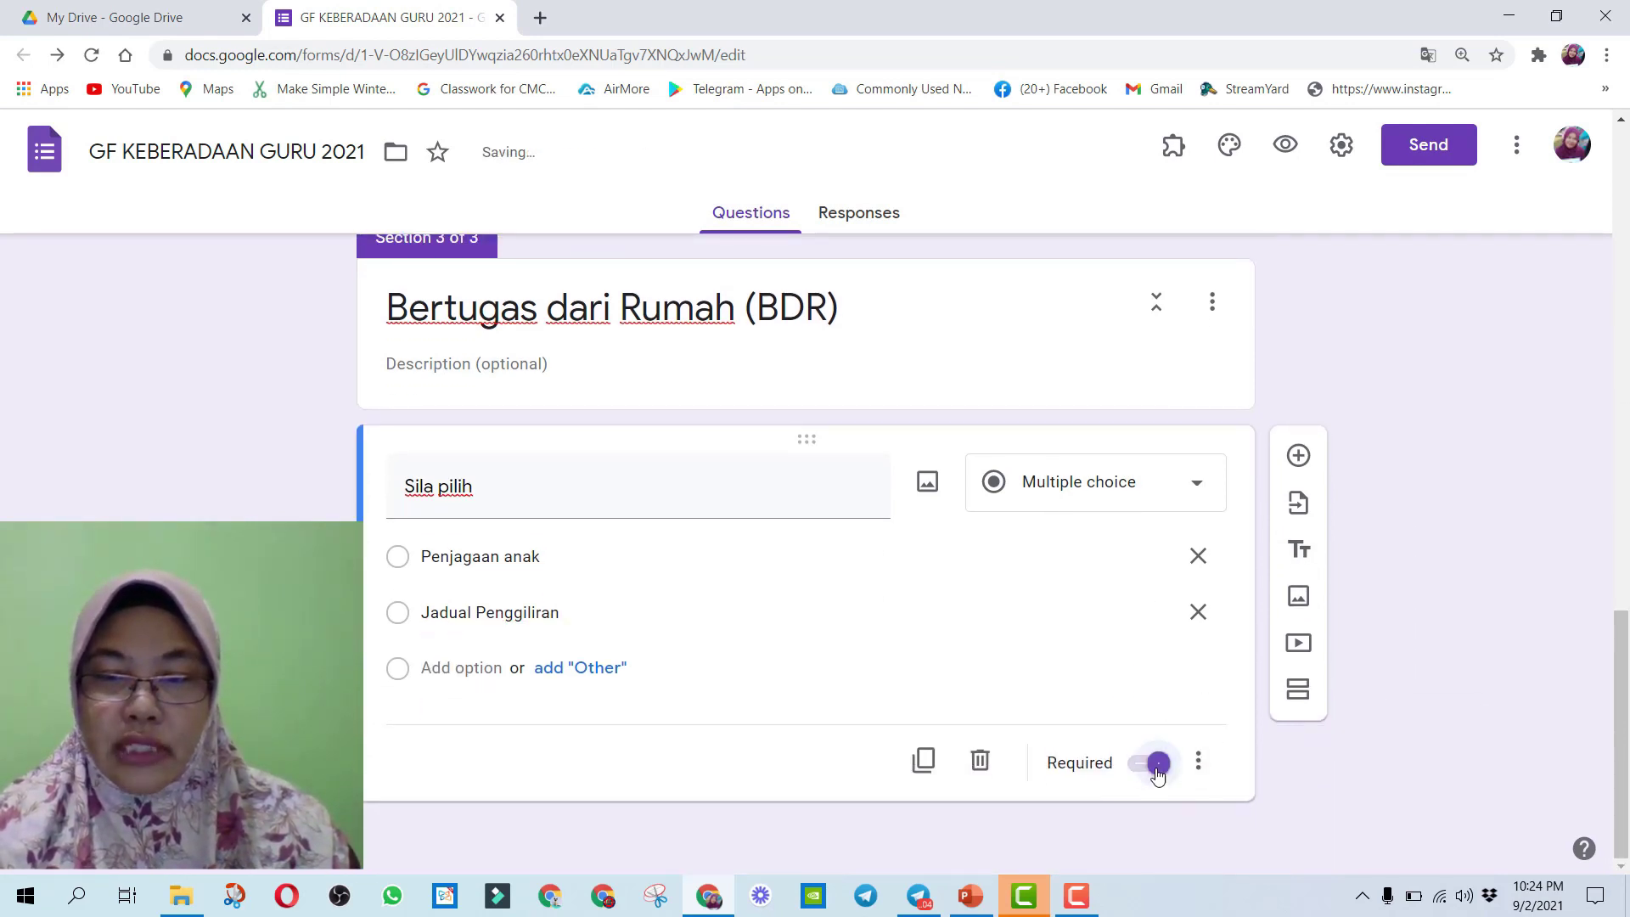
- Add a fourth section after the BDR section and title it "Lain-lain", matching the remaining Keberadaan Guru option
scroll(1418, 654, "up", 6)
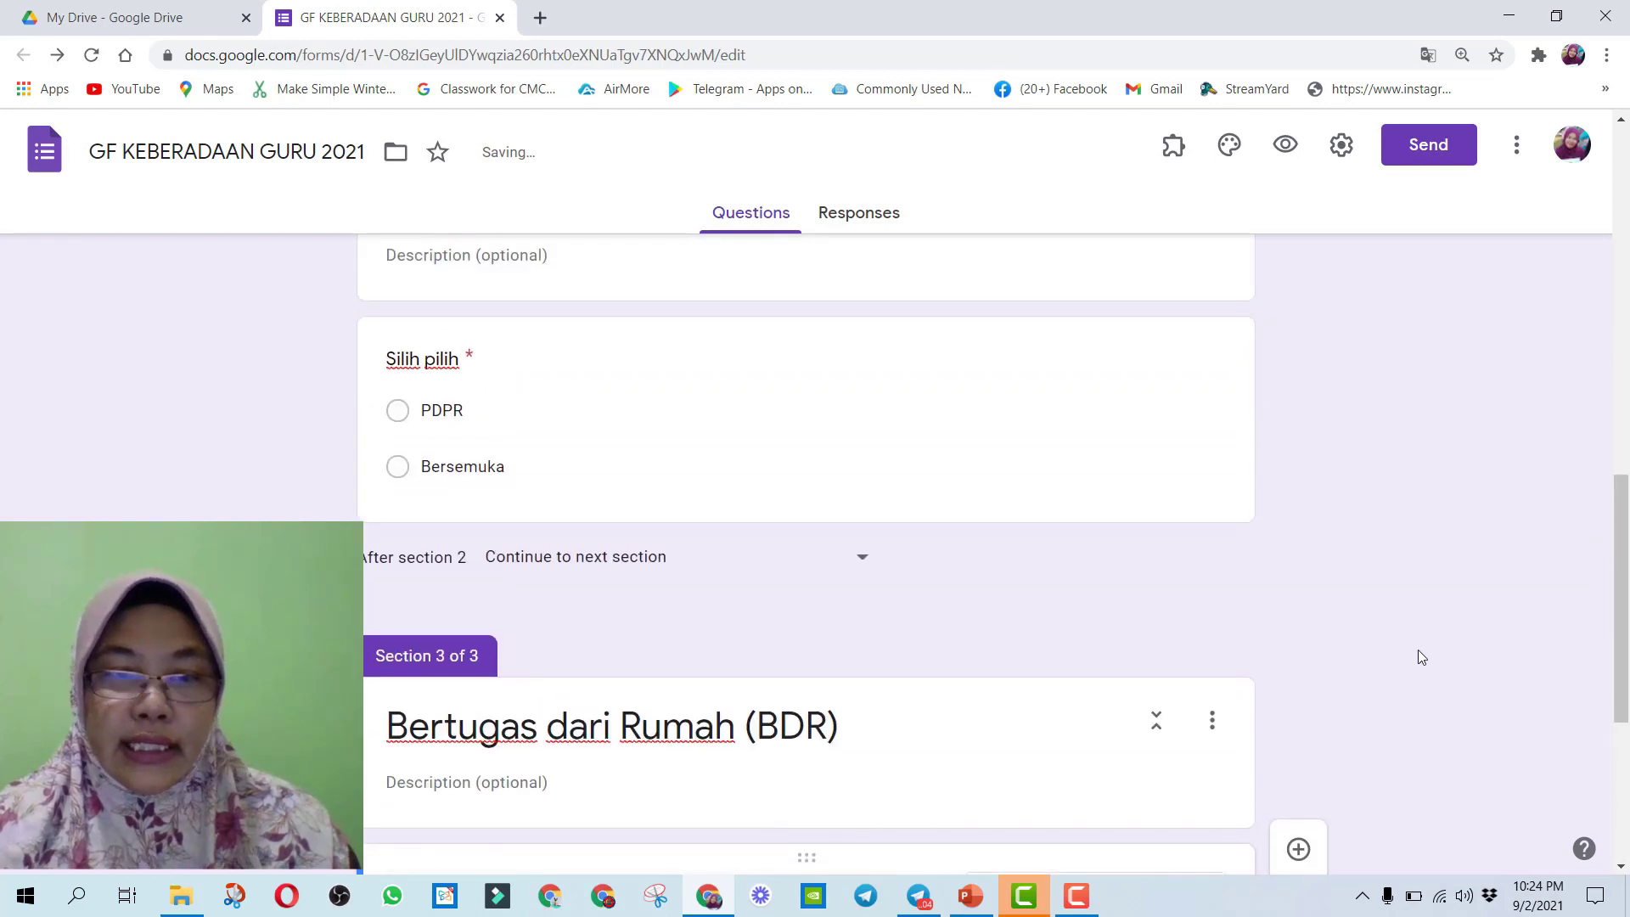
scroll(689, 524, "up", 5)
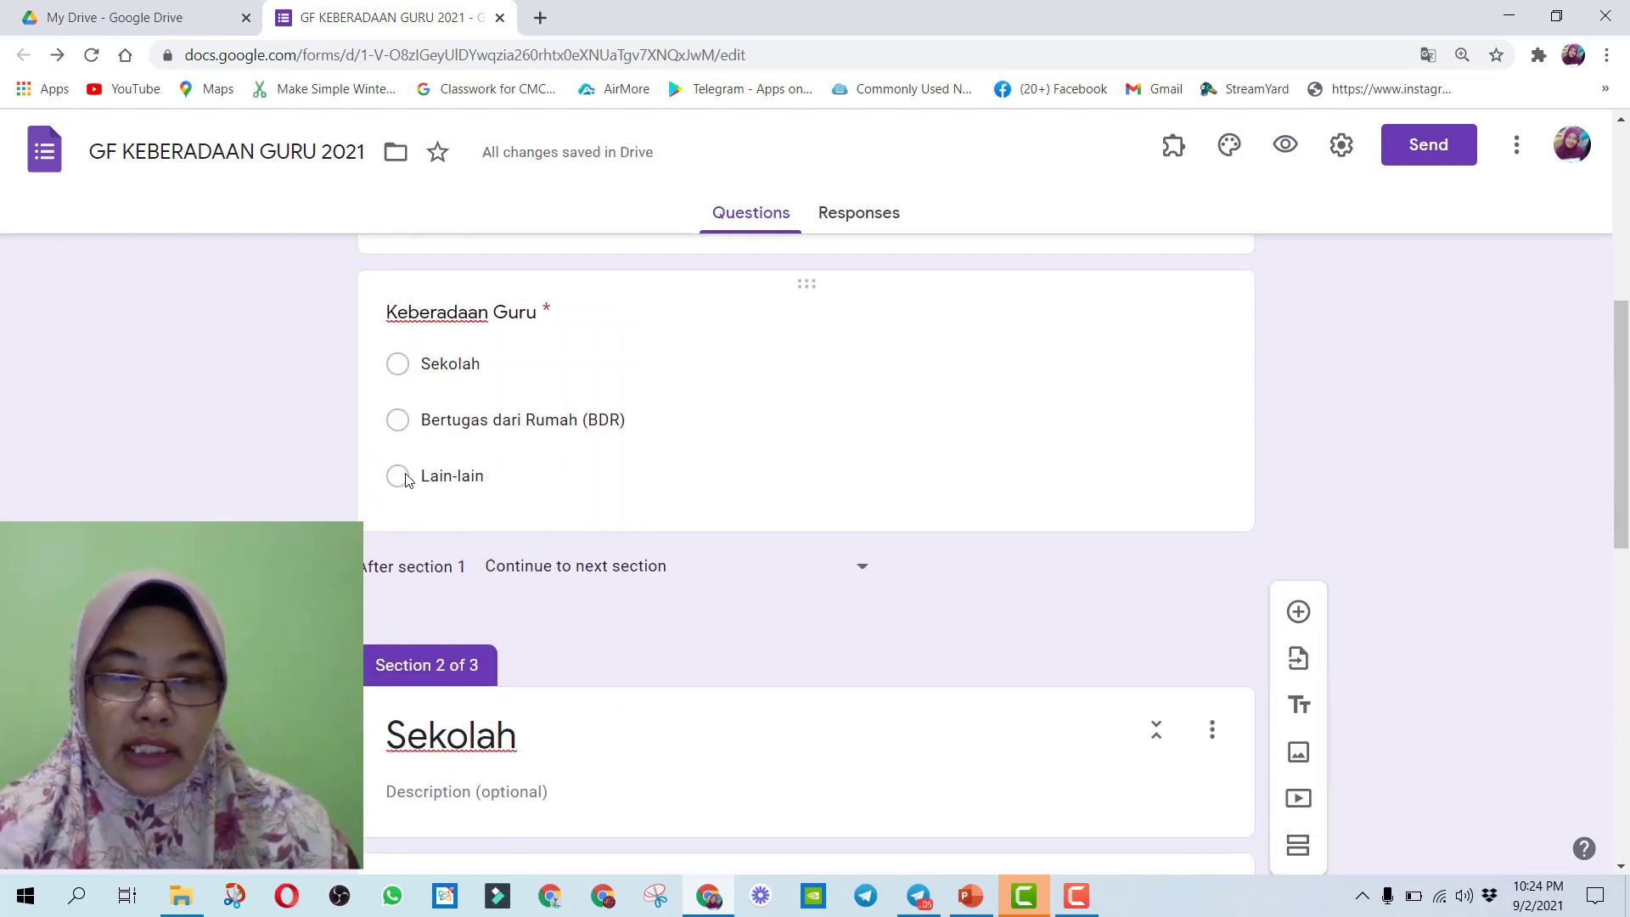
scroll(1290, 519, "down", 6)
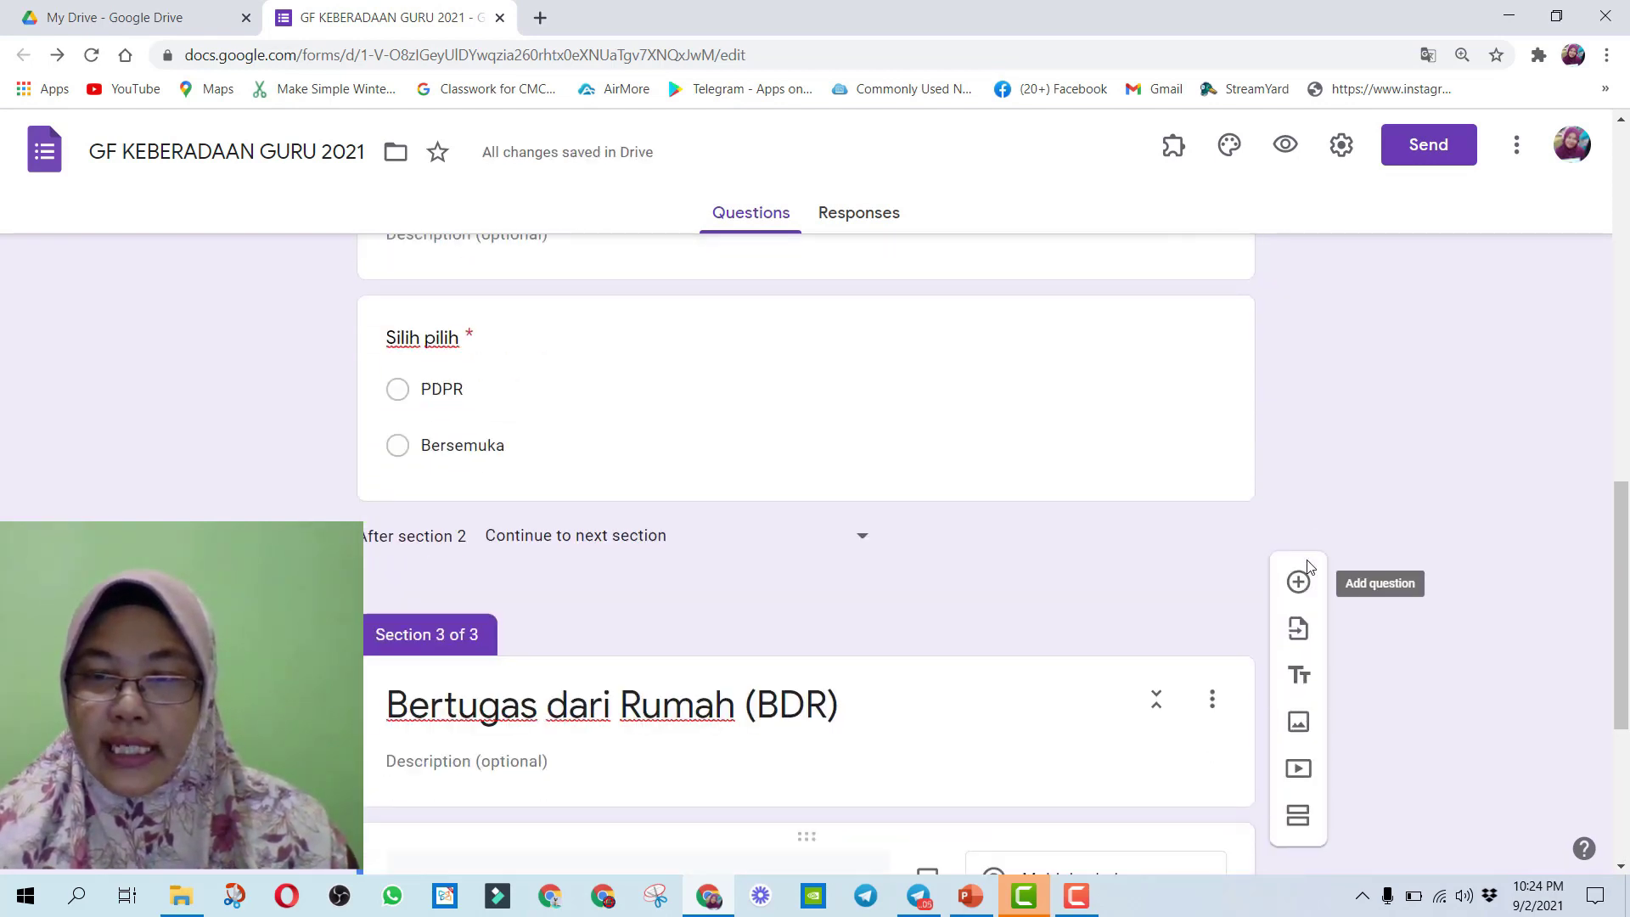
scroll(1307, 567, "down", 1)
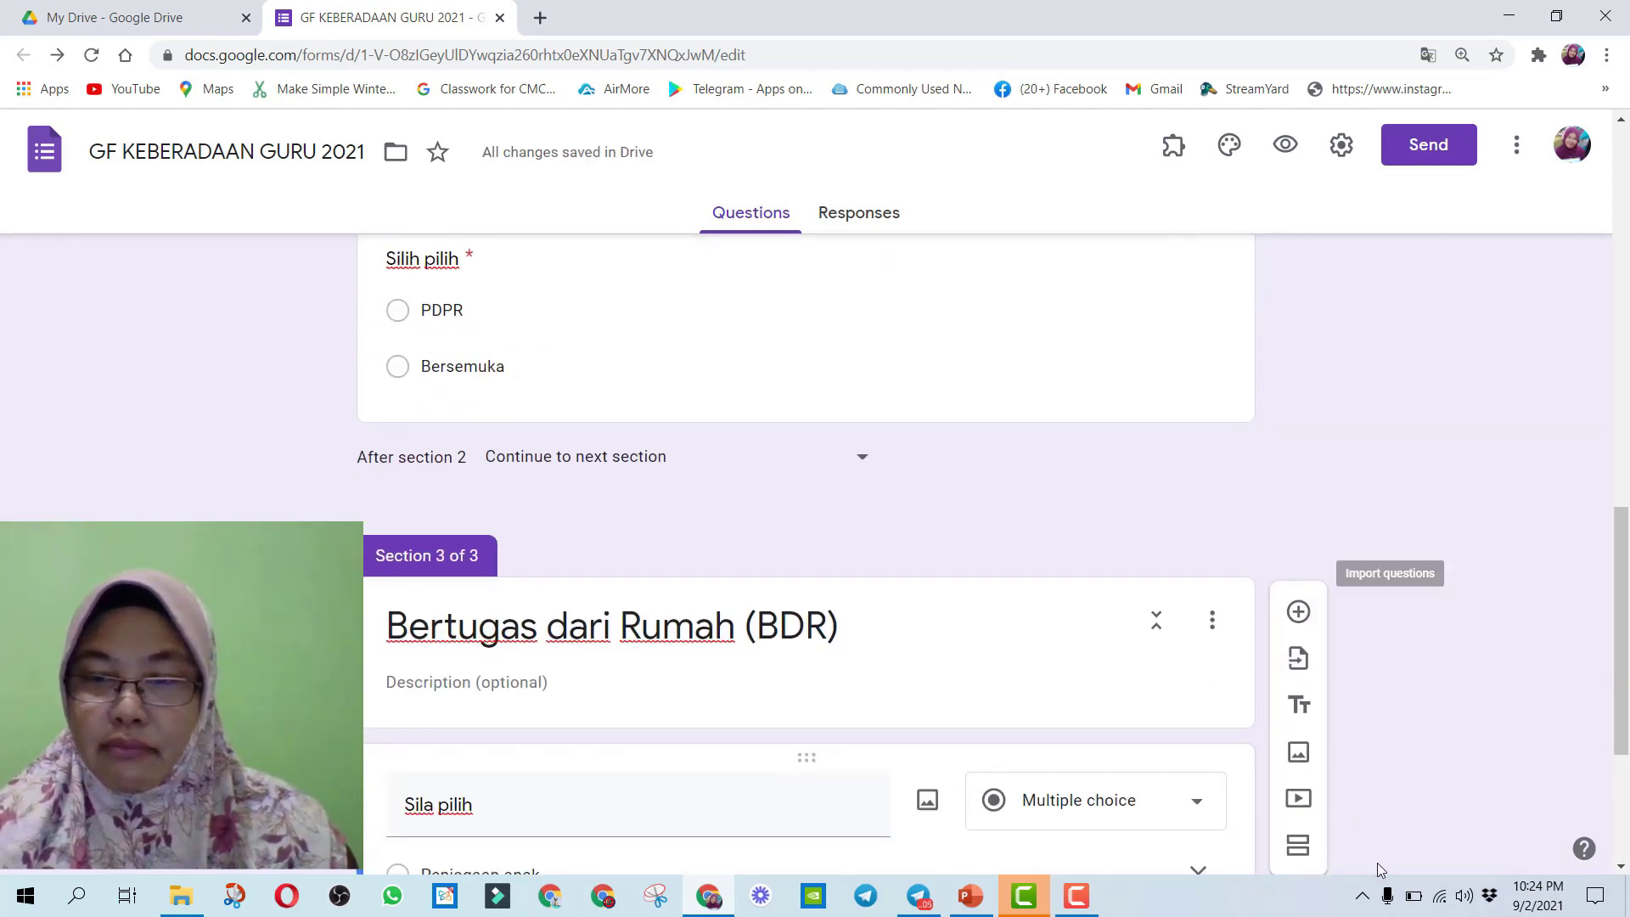
left_click(1296, 847)
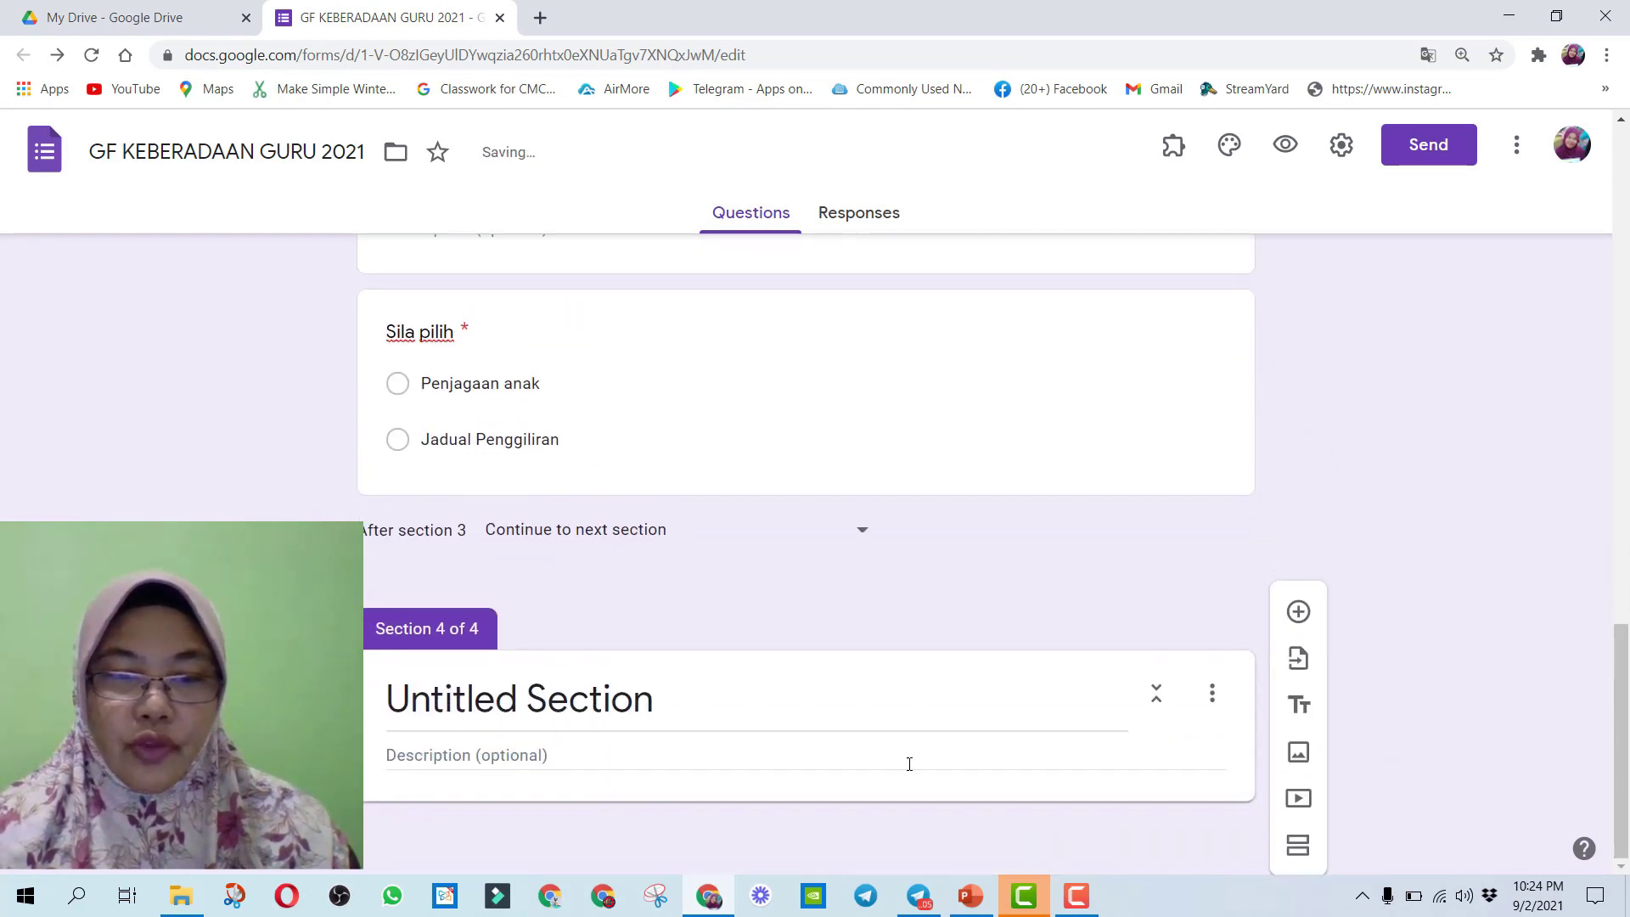
left_click(642, 712)
type("La")
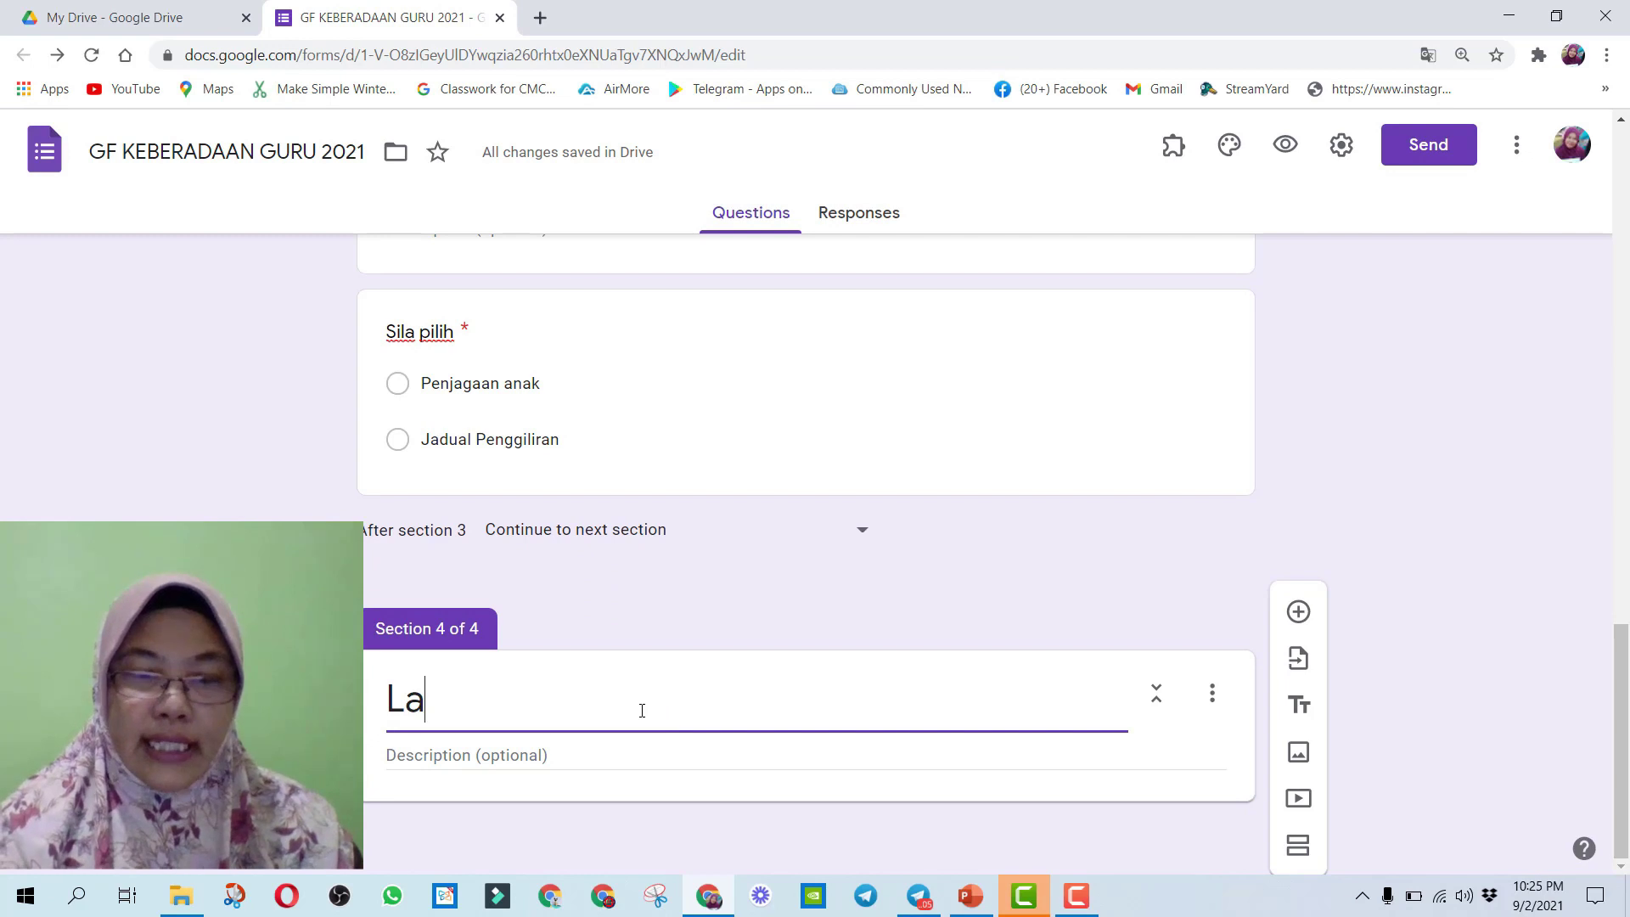
type("in-lain")
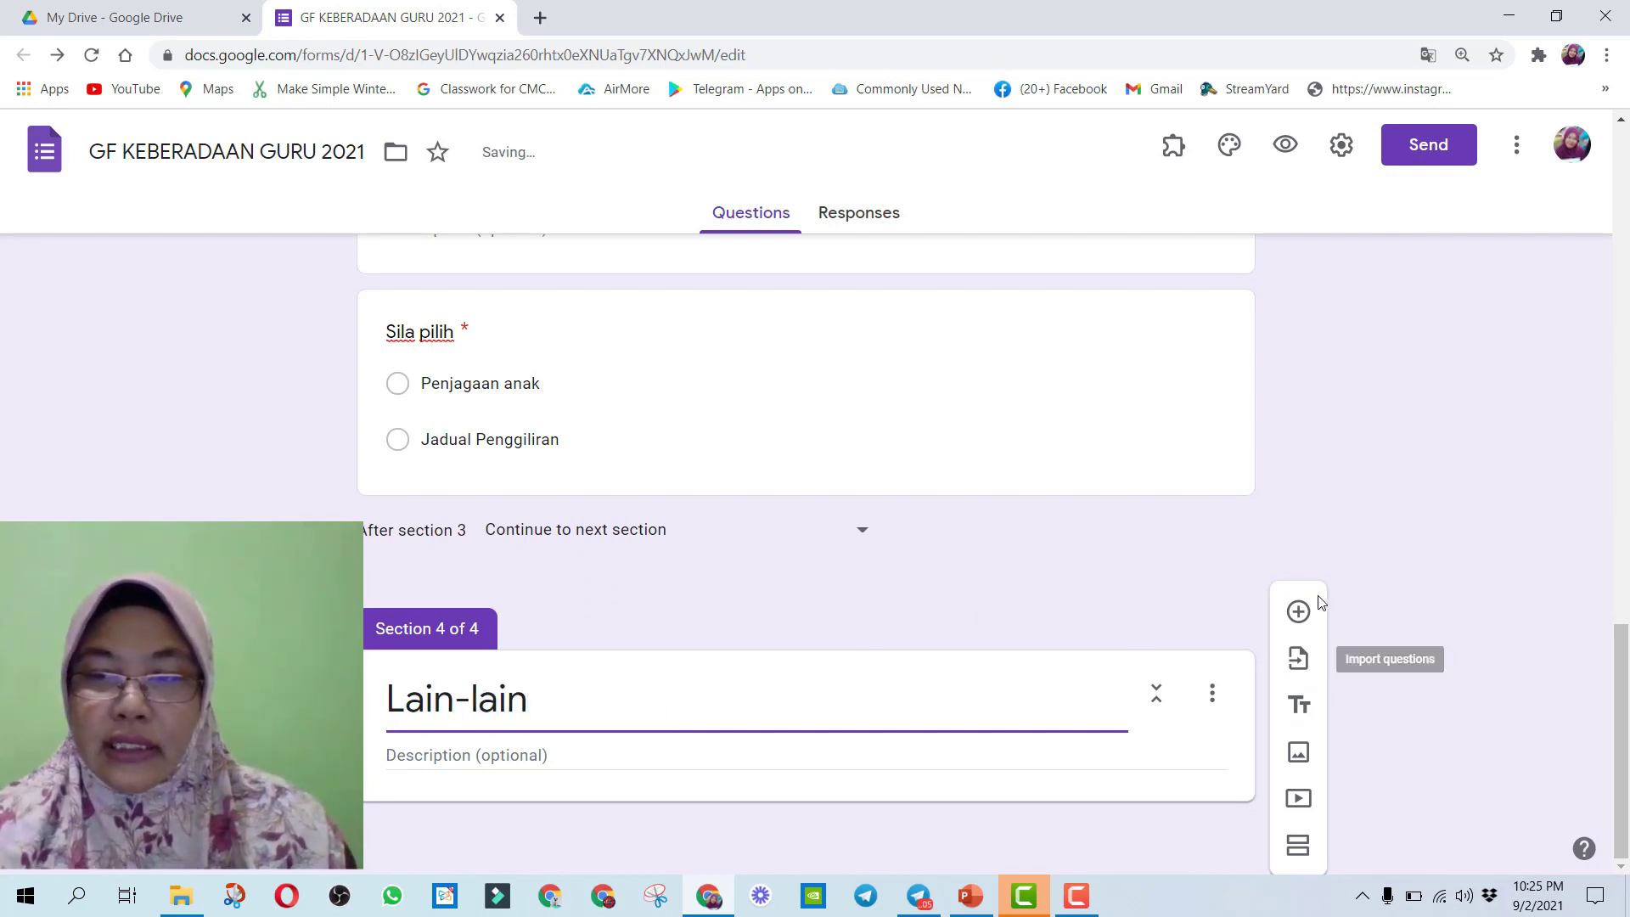
- Add a required multiple-choice question "Sila pilih" to the Lain-lain section with the options "MC" and "CRK"
left_click(1298, 611)
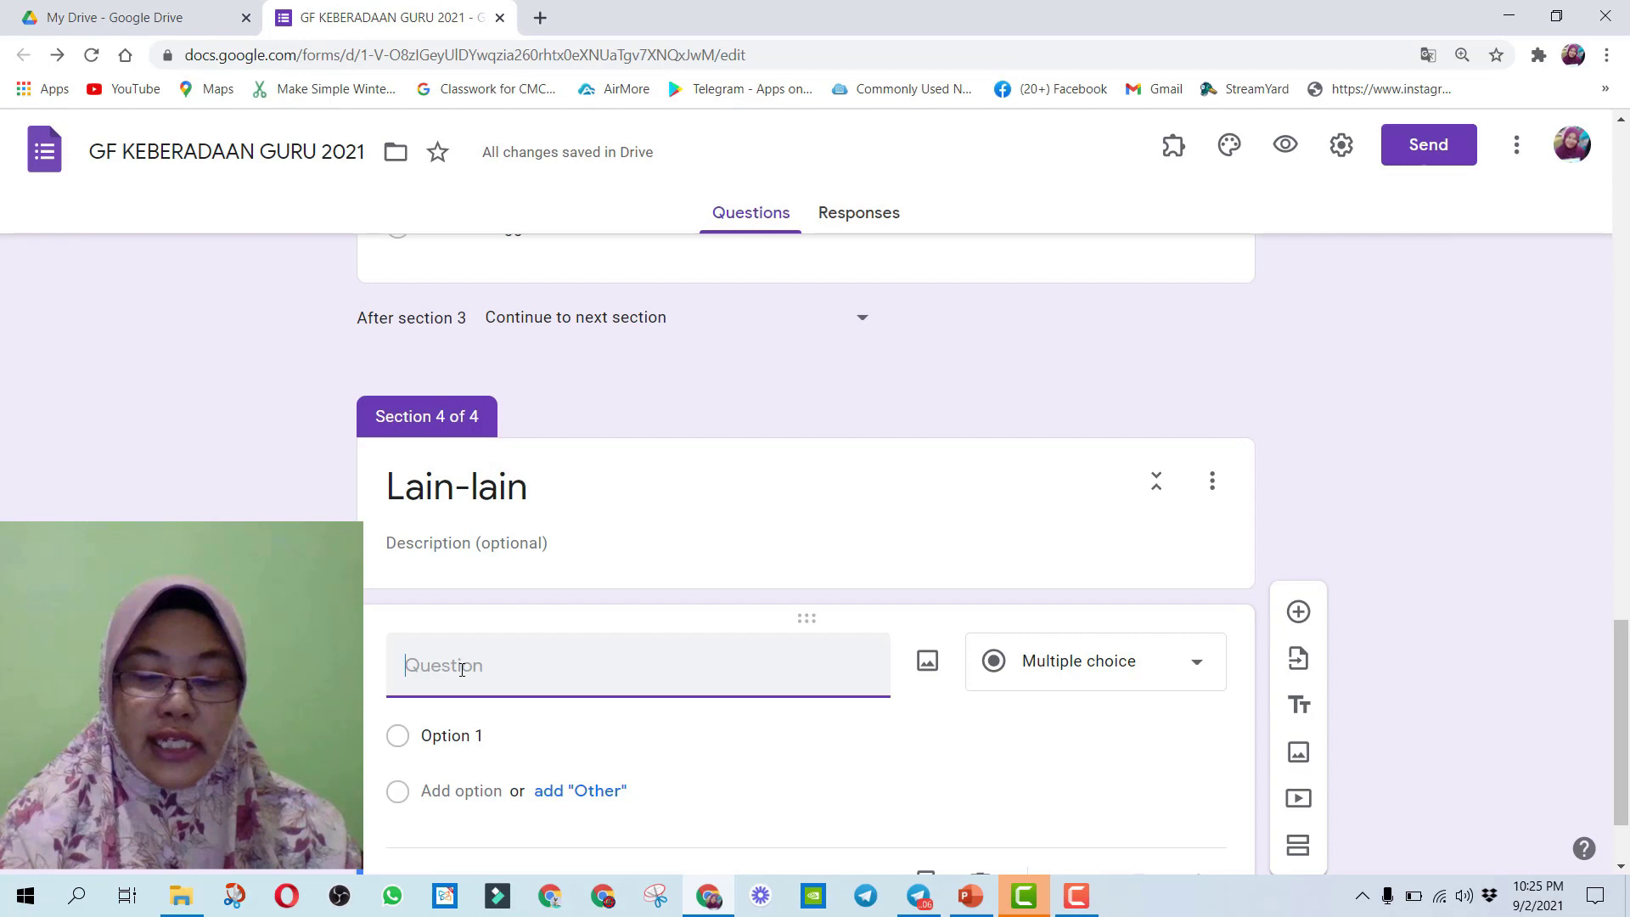
type("Sila pilih")
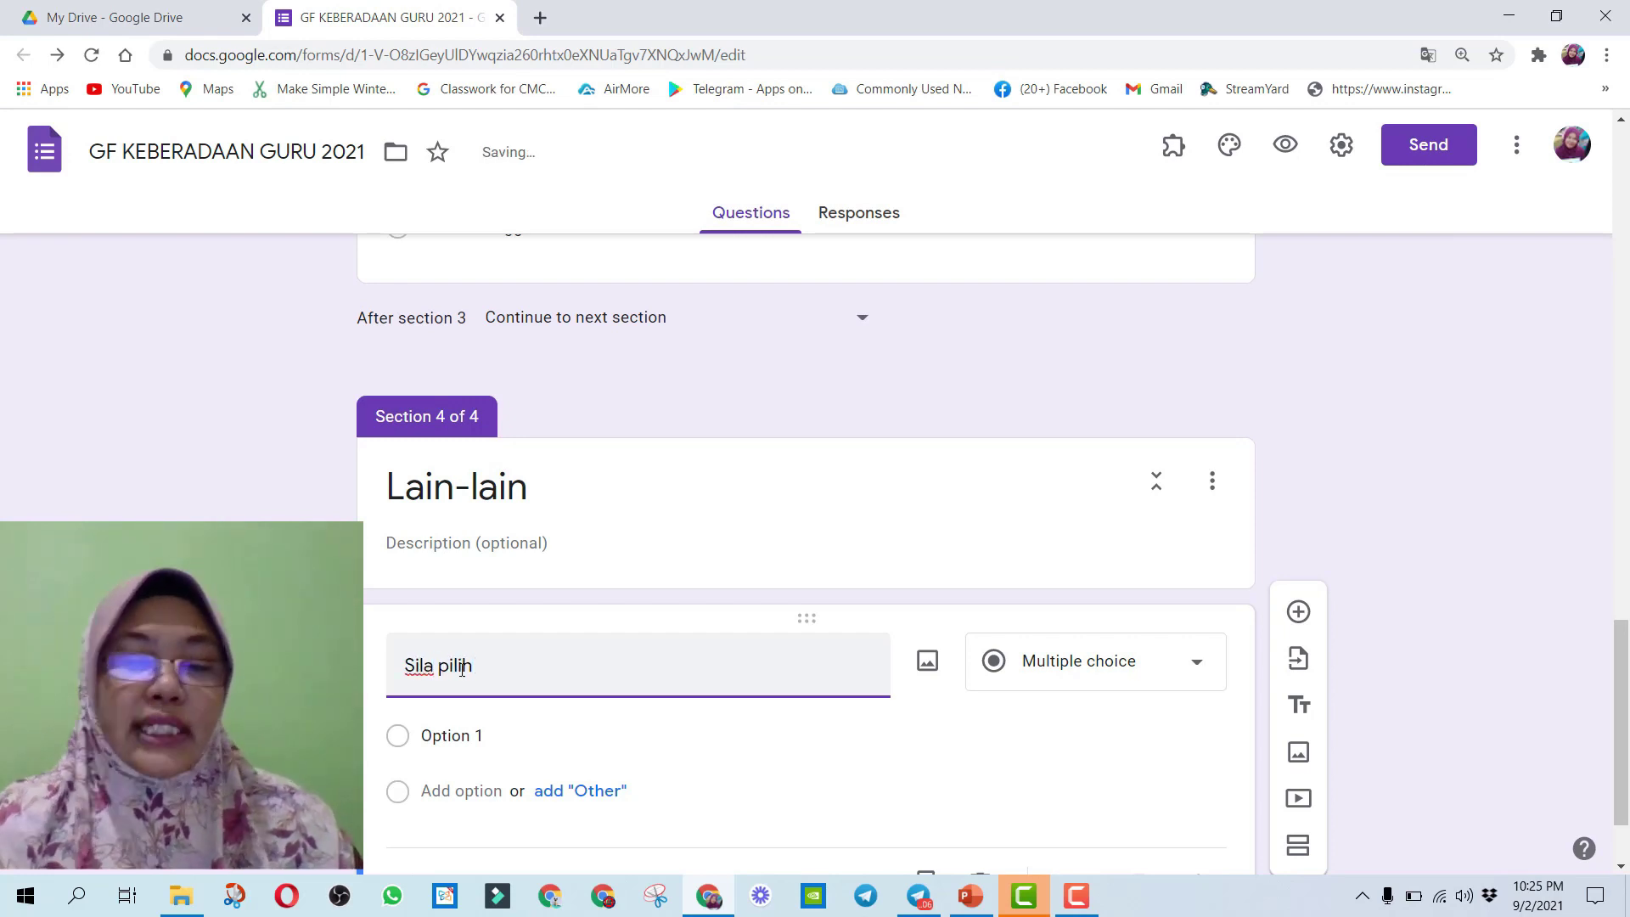
left_click(440, 724)
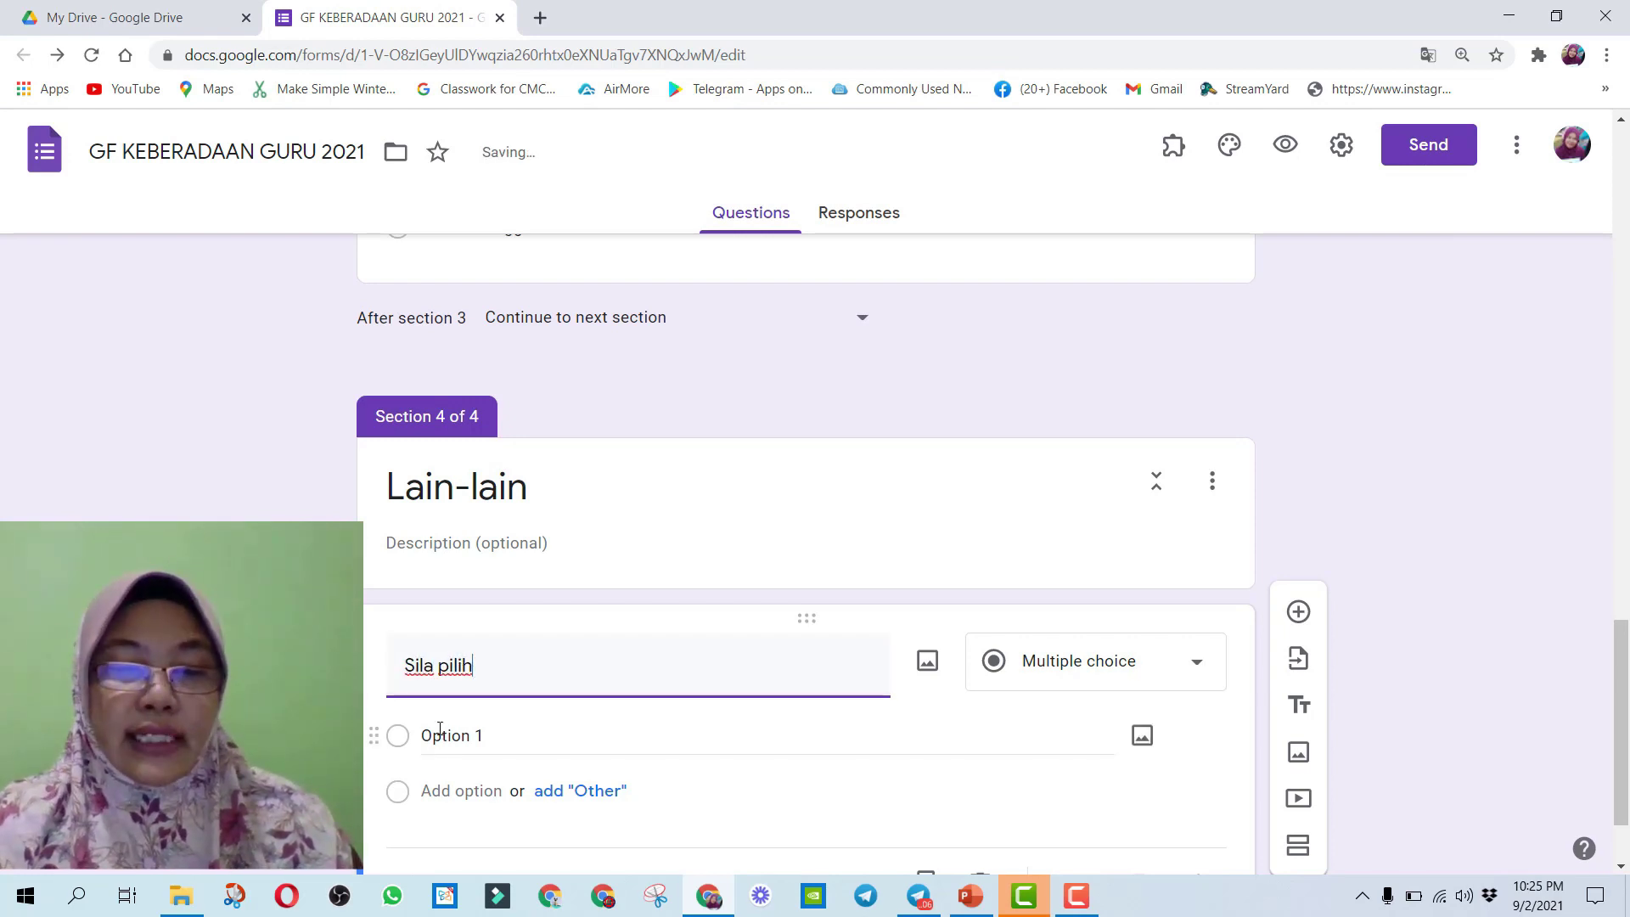
type("MC")
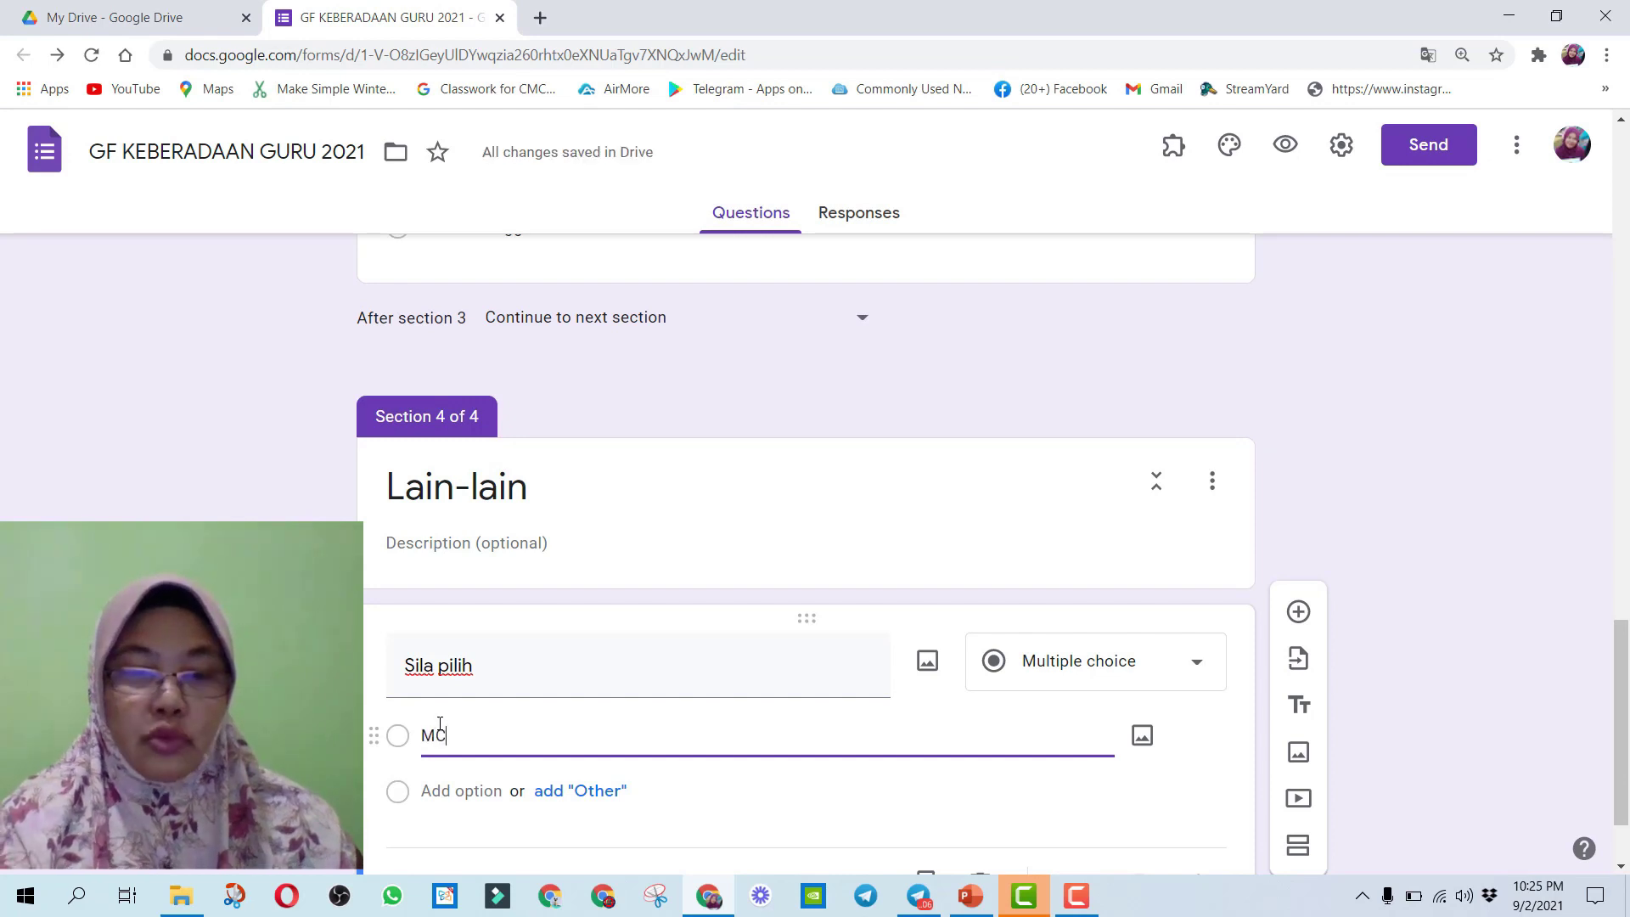
left_click(433, 790)
type("CRK")
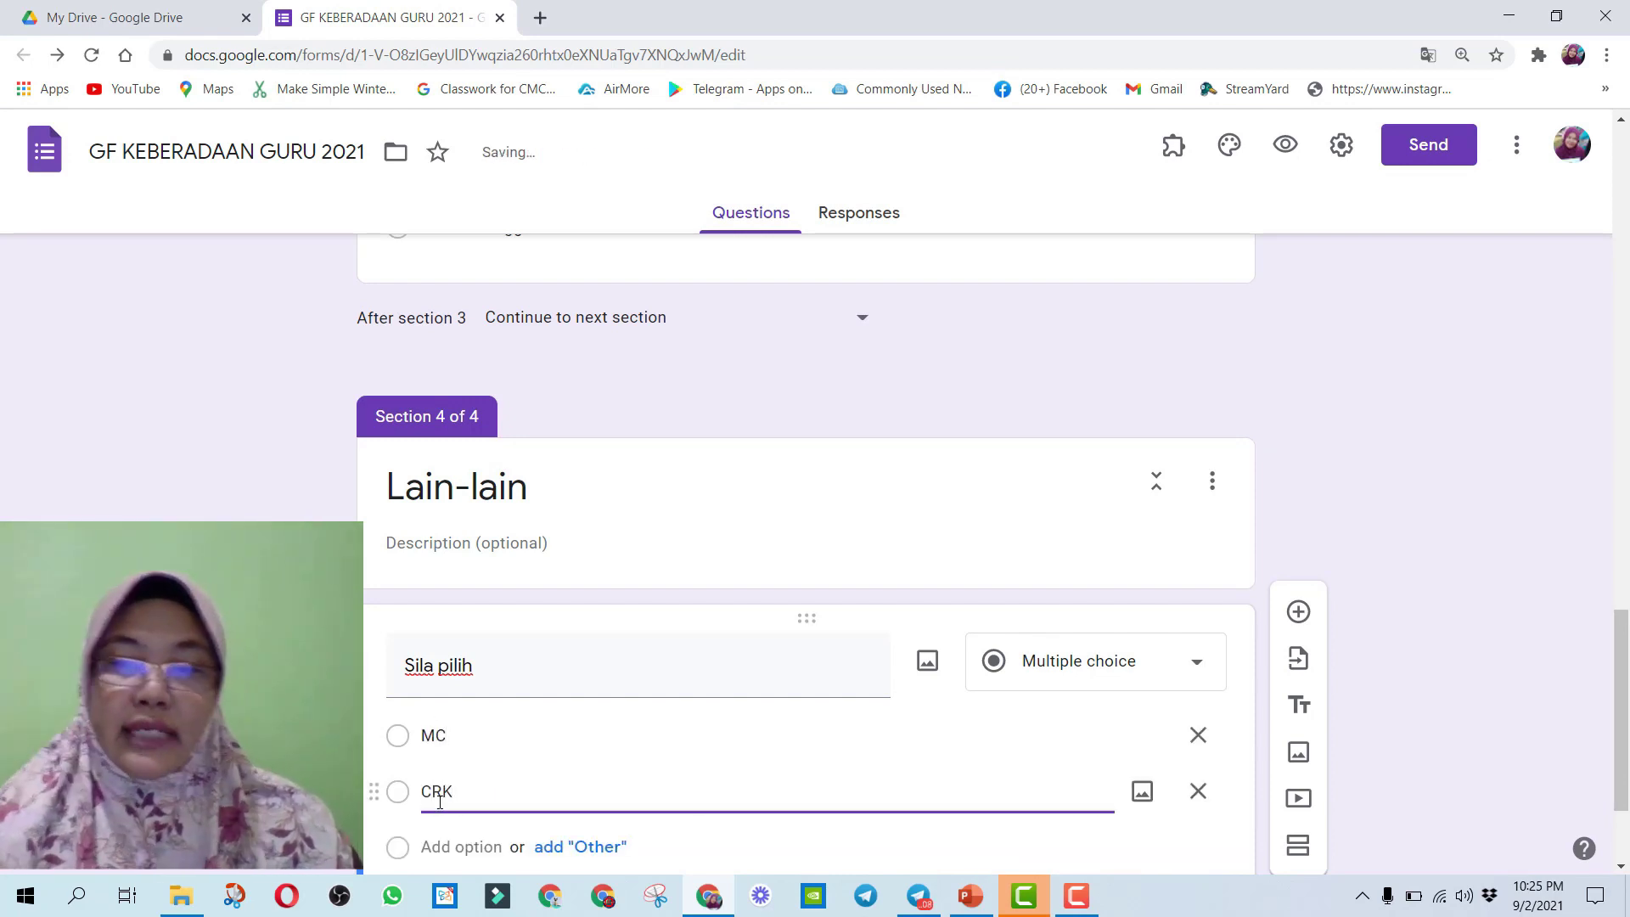
scroll(1339, 585, "down", 3)
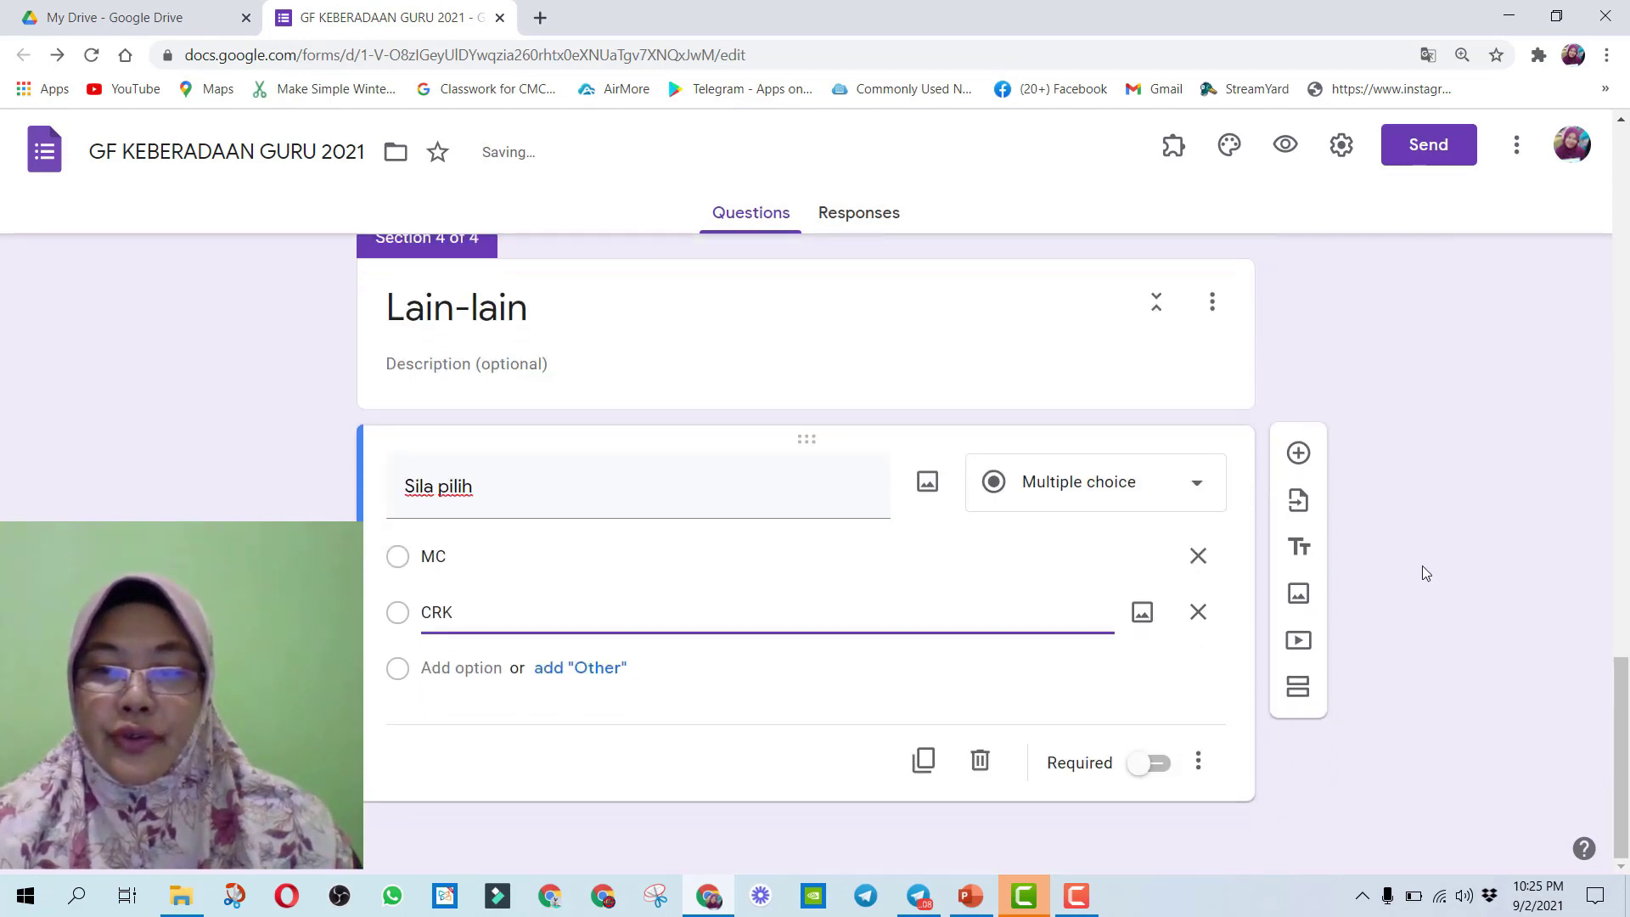
left_click(1163, 768)
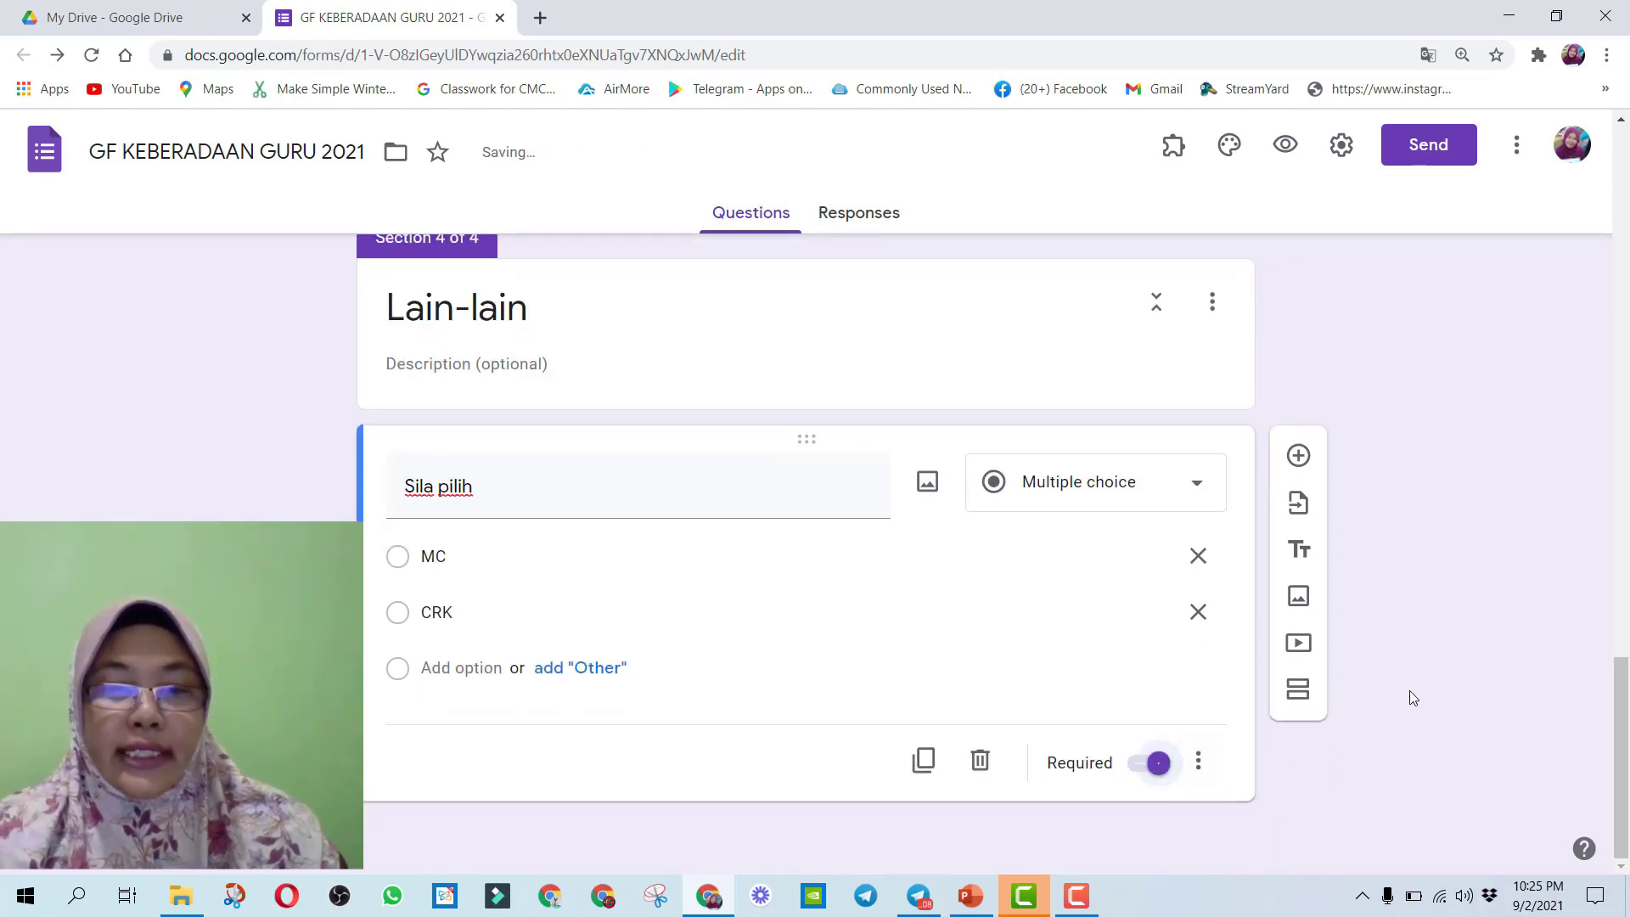
- Review the Keberadaan Guru options against the sections that follow and check where the form continues after each section
scroll(1195, 721, "up", 15)
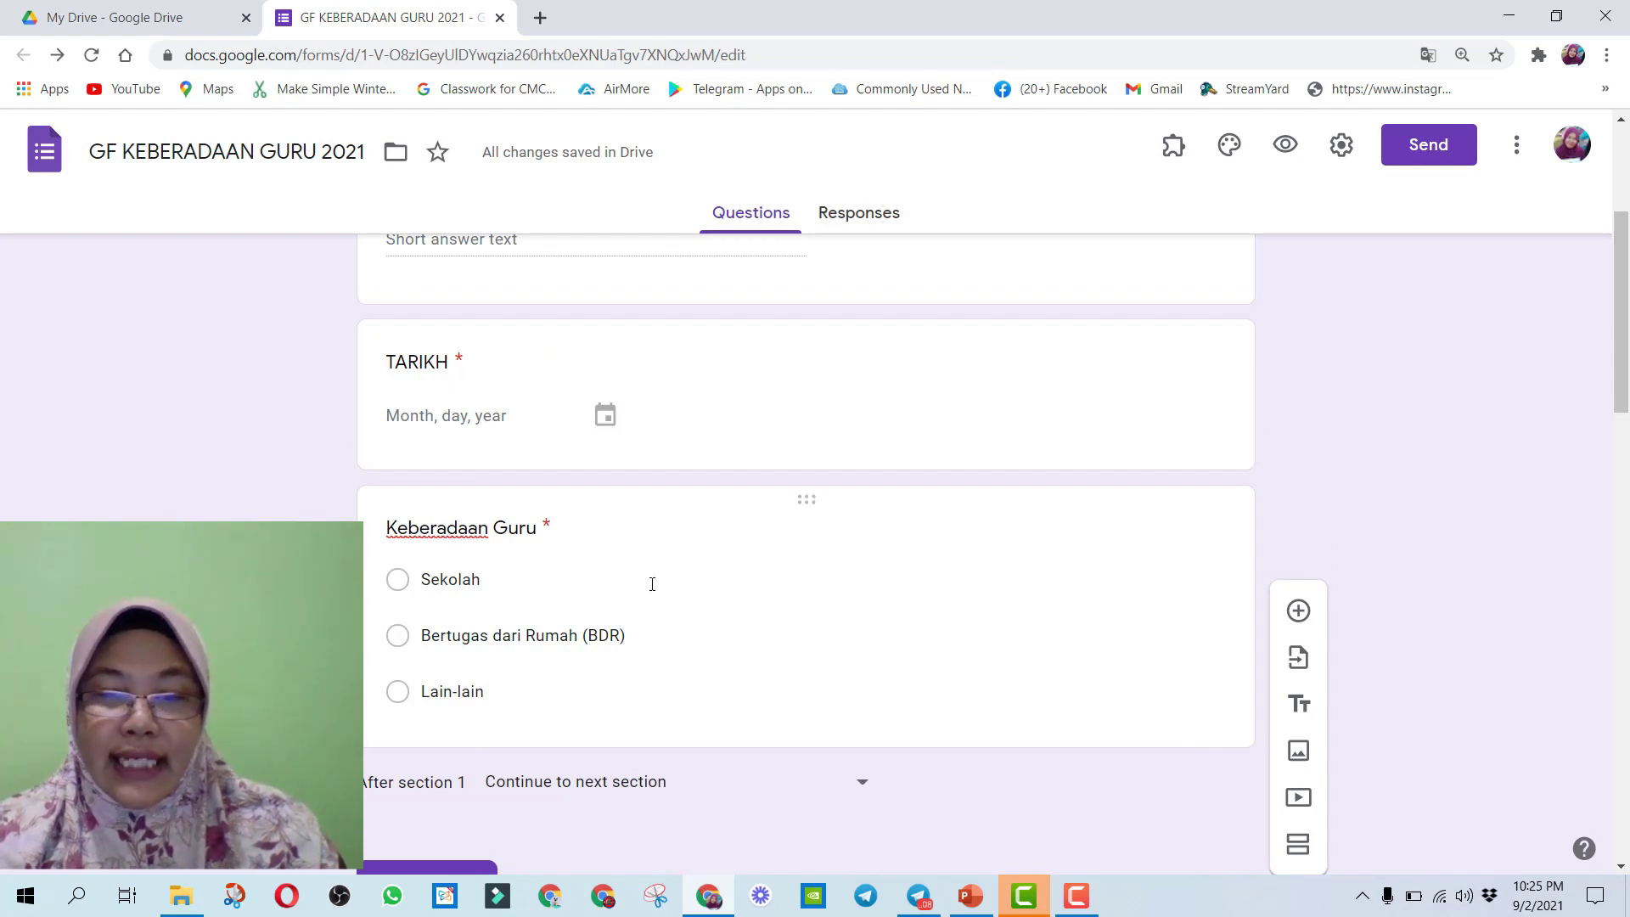
scroll(1090, 705, "down", 20)
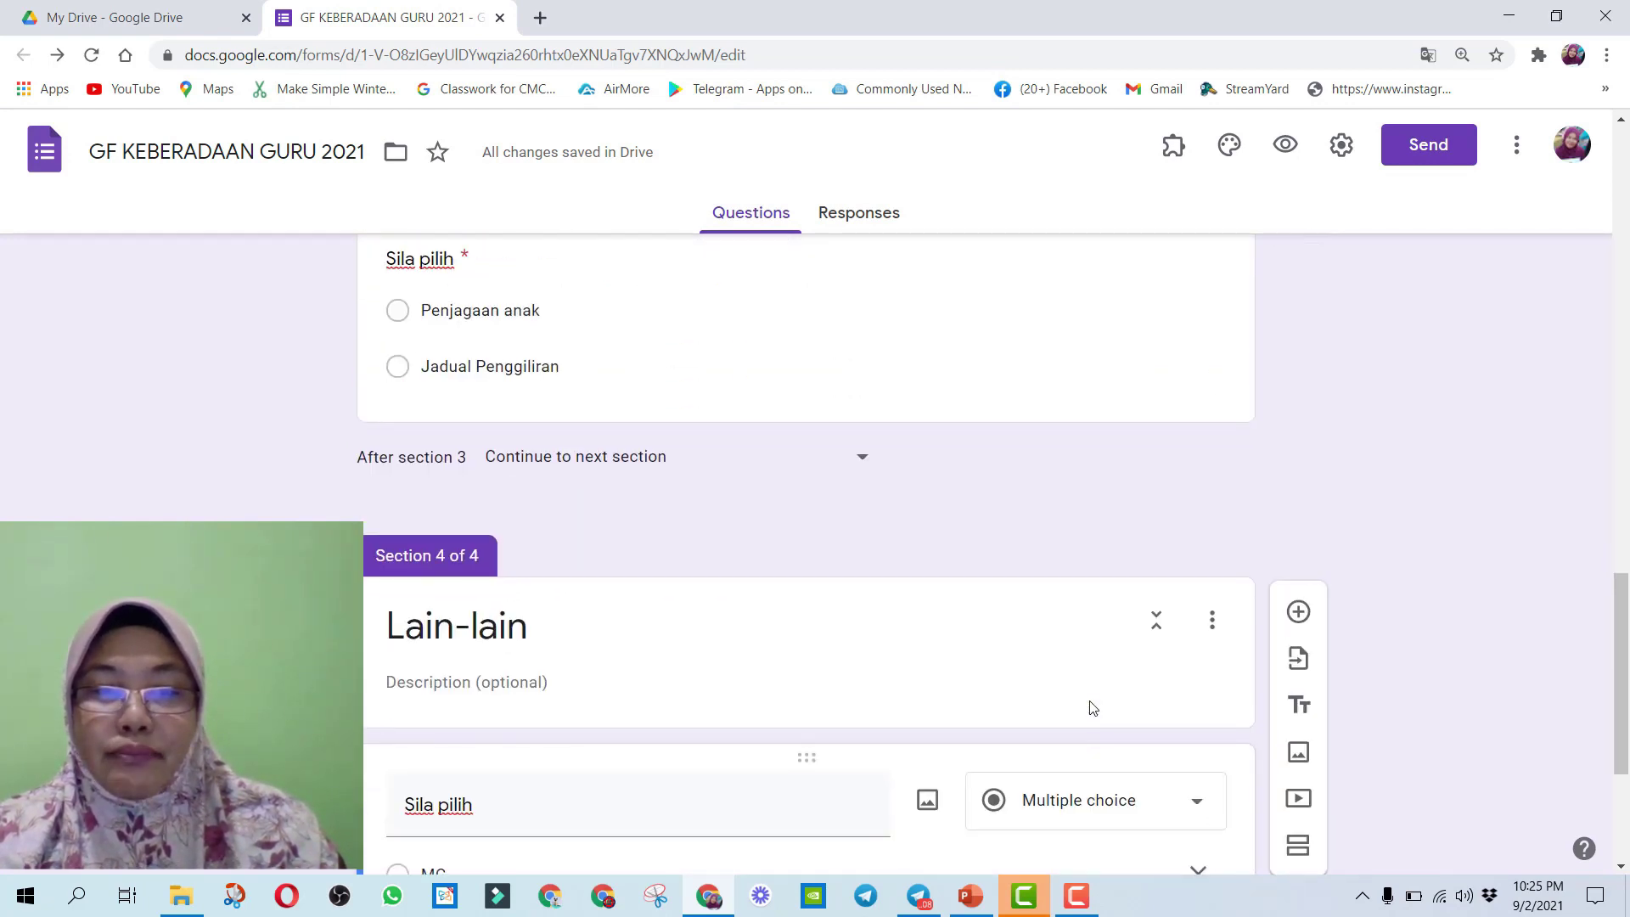
scroll(1093, 707, "down", 4)
scroll(1092, 707, "up", 12)
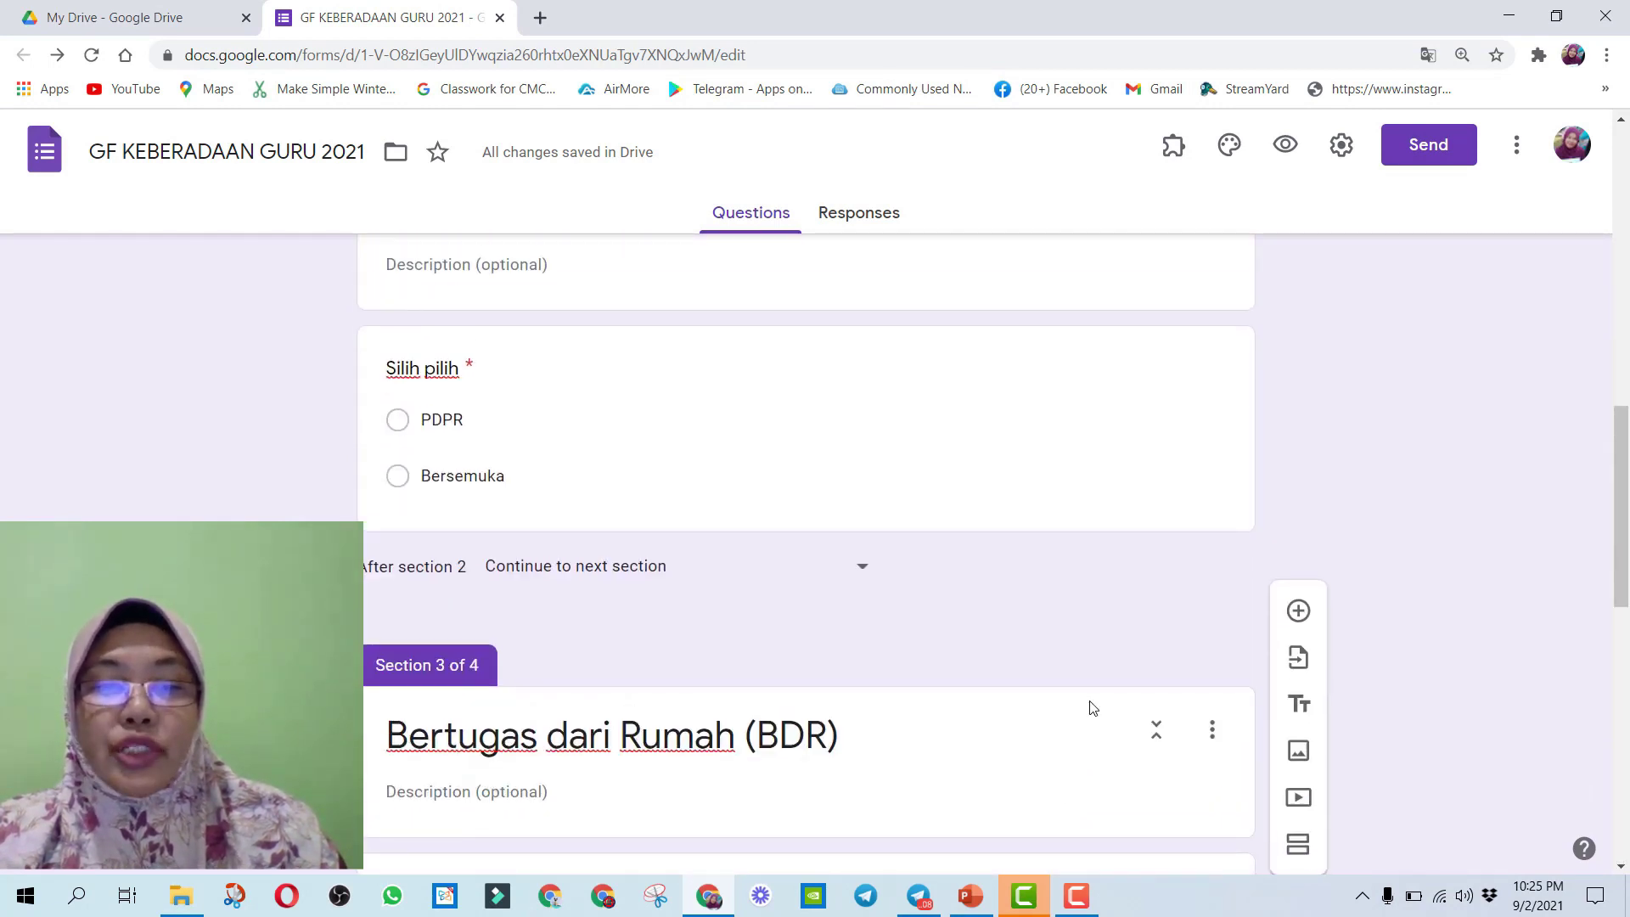
scroll(1089, 706, "up", 3)
scroll(823, 765, "down", 1)
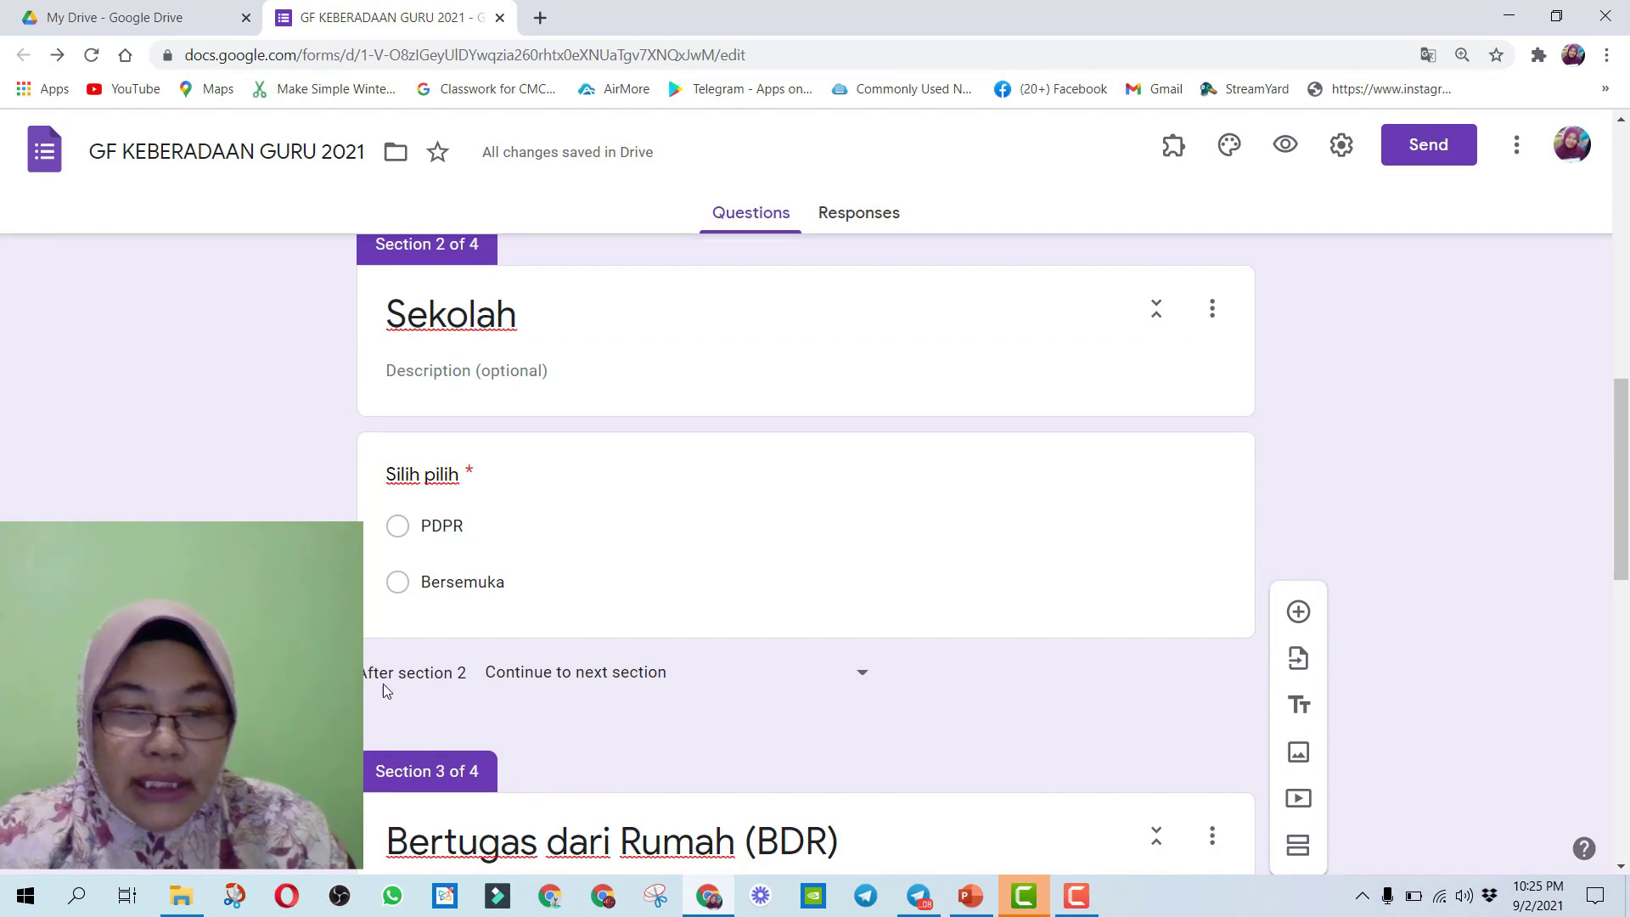
scroll(673, 546, "up", 5)
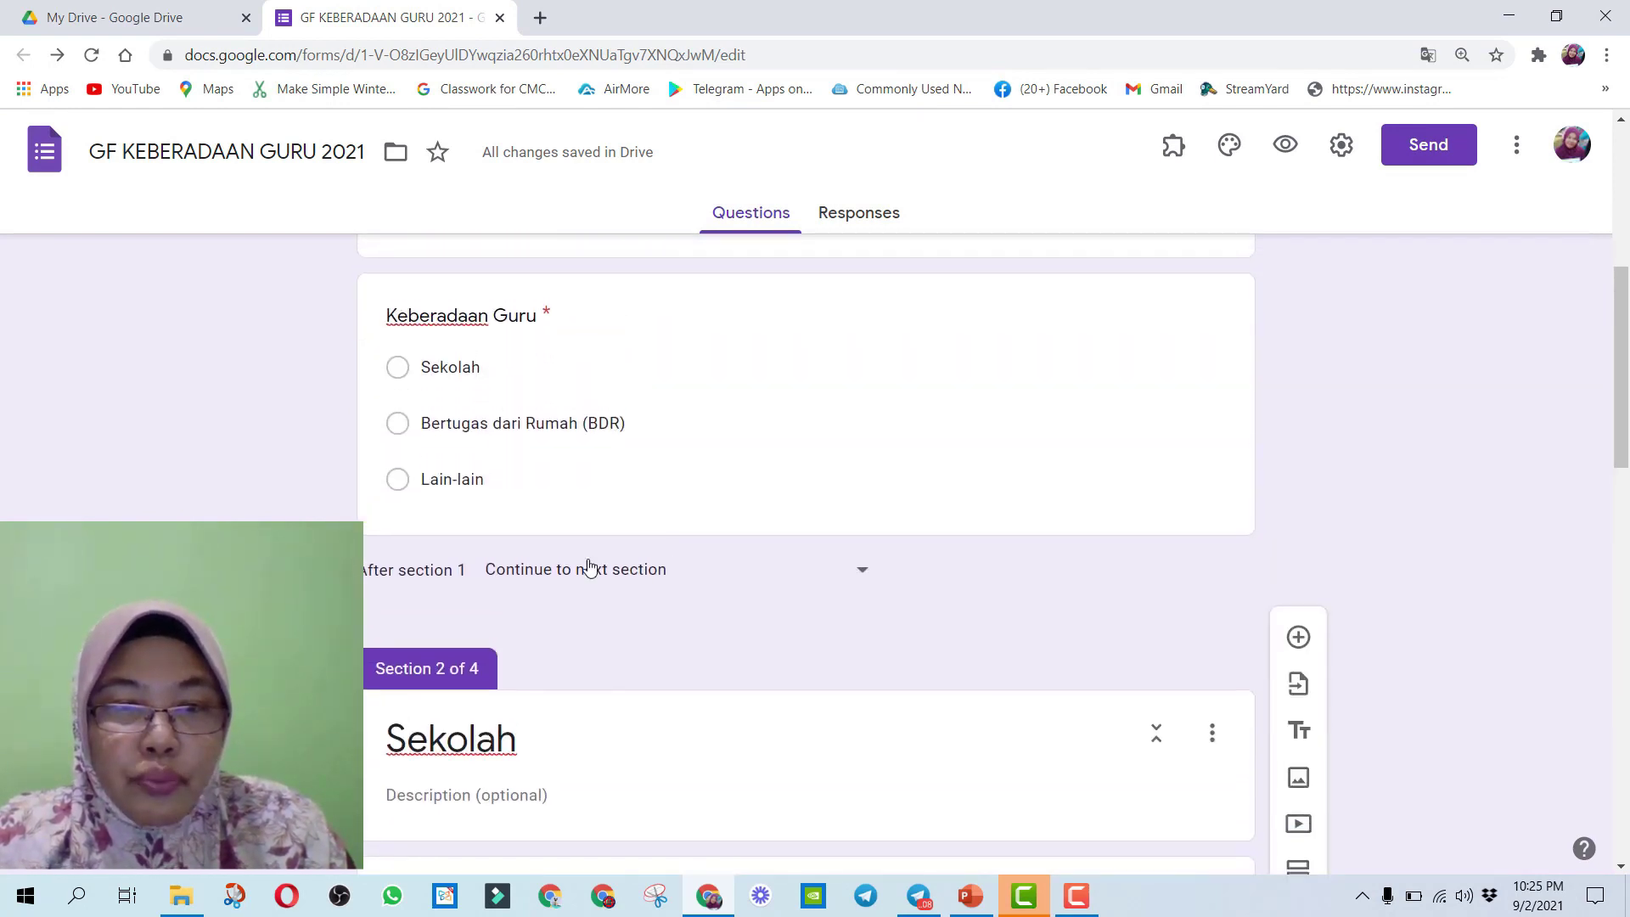
scroll(710, 587, "up", 6)
scroll(712, 606, "down", 3)
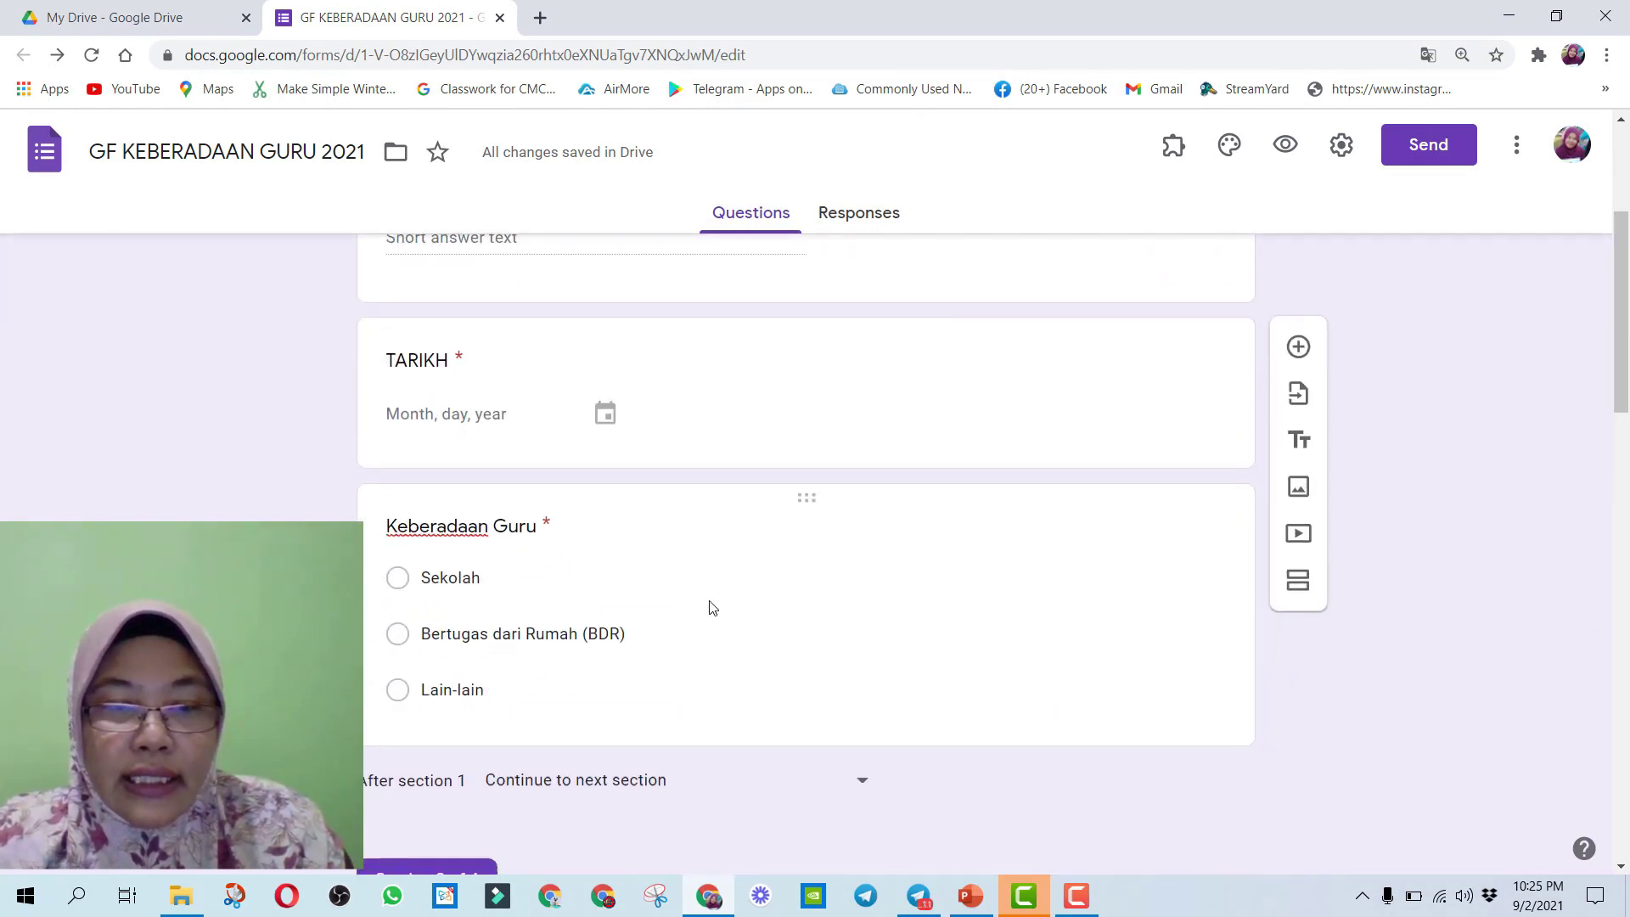
scroll(711, 607, "down", 1)
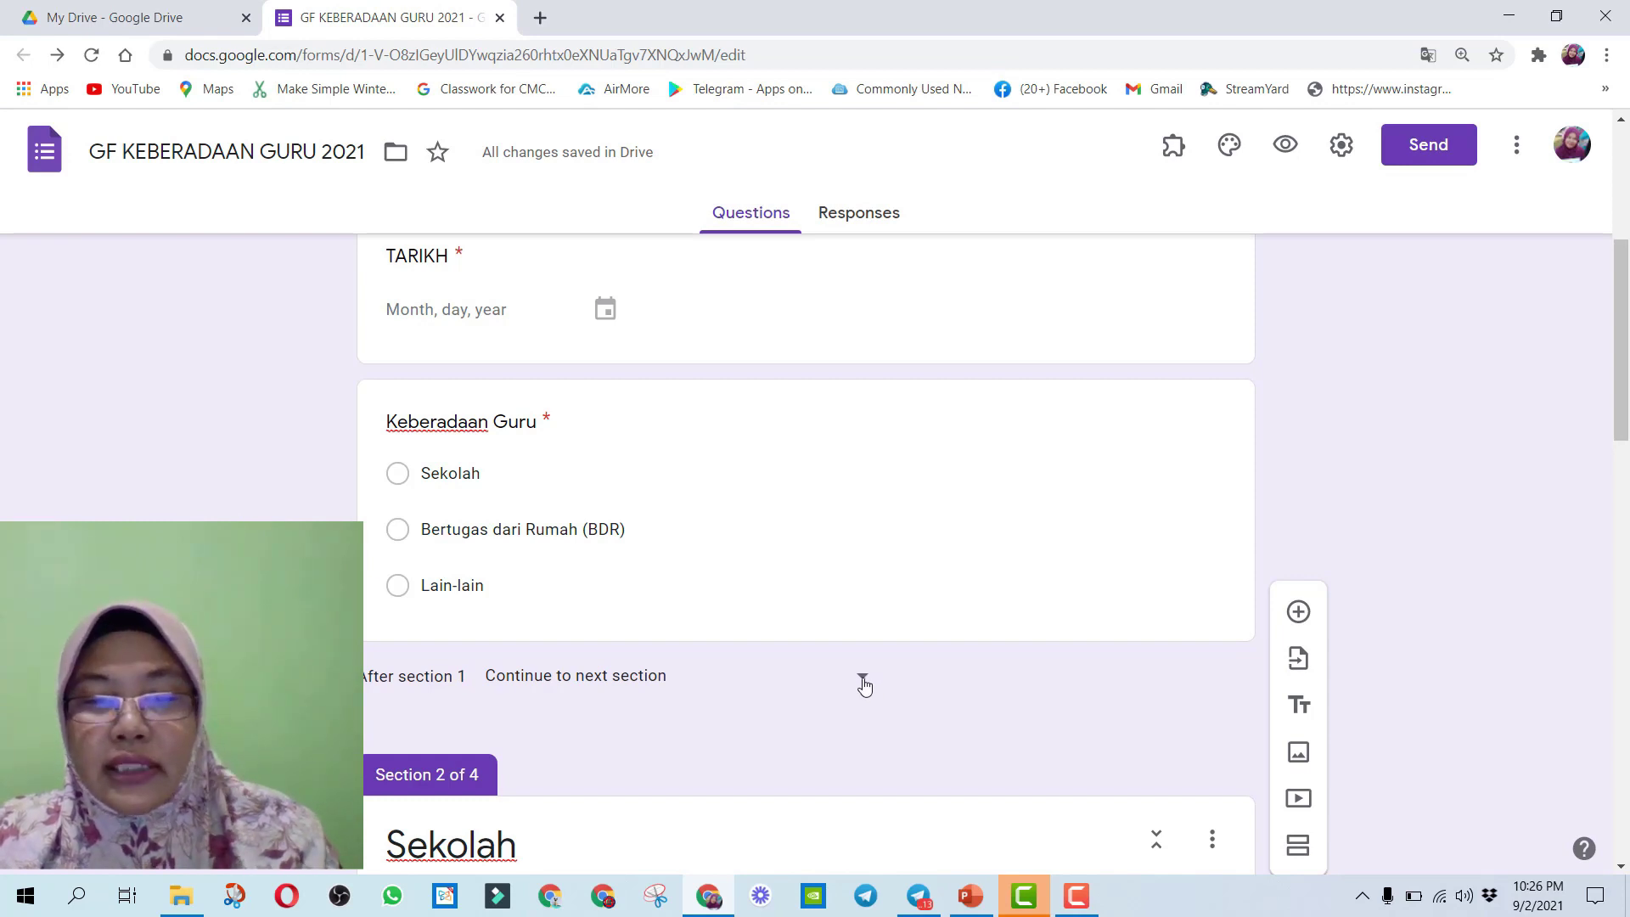
scroll(1385, 492, "down", 5)
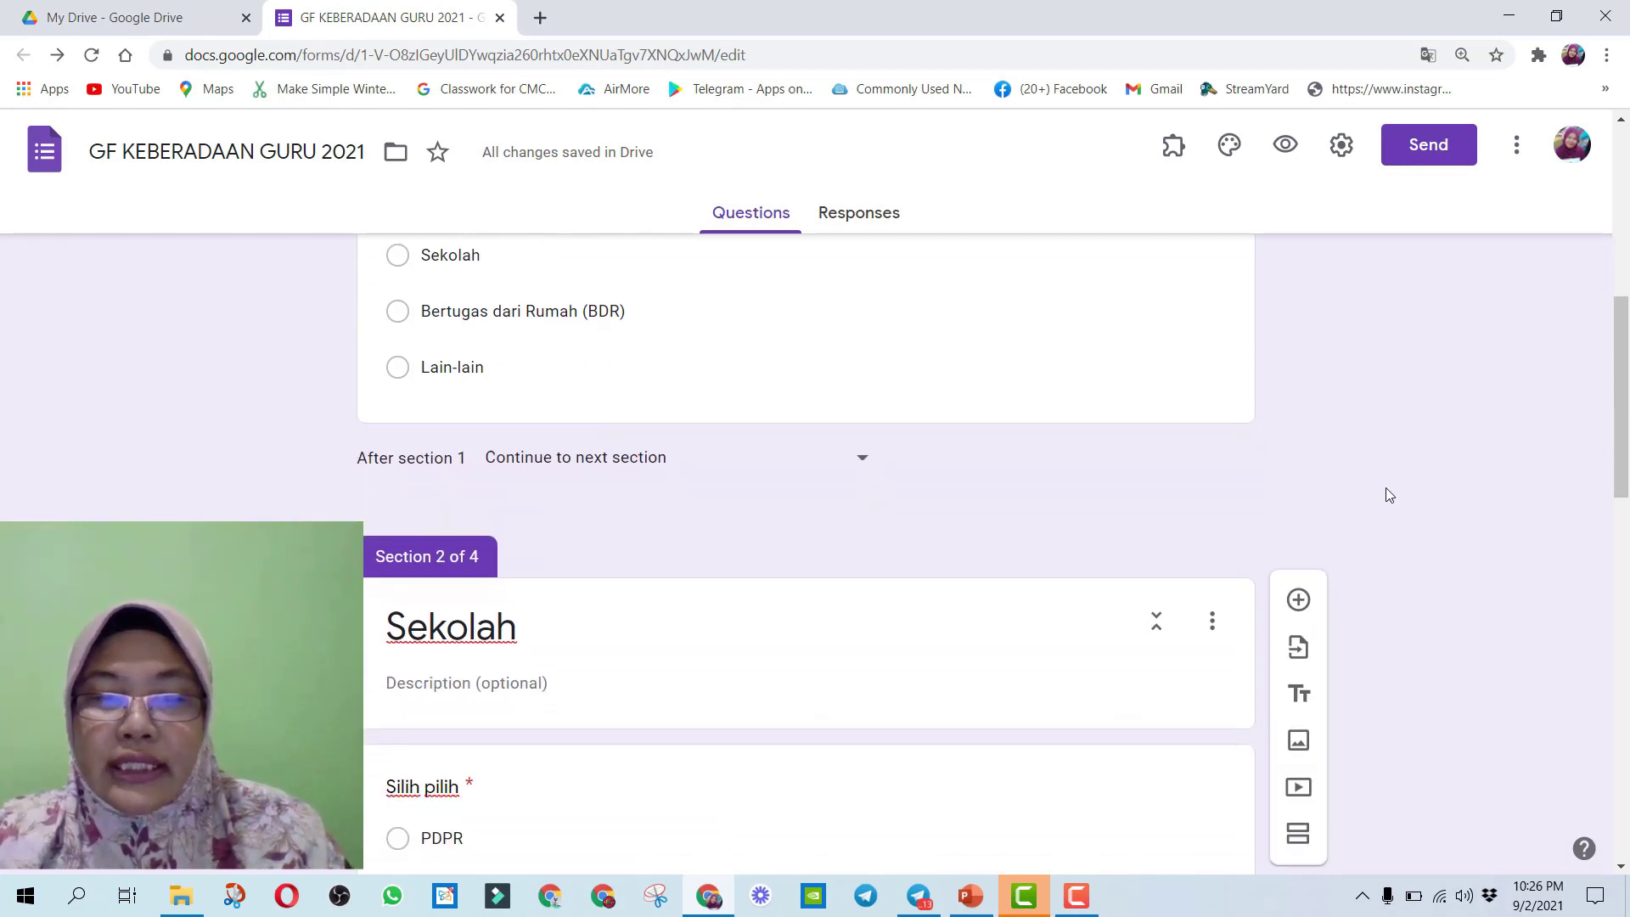
scroll(1385, 493, "up", 4)
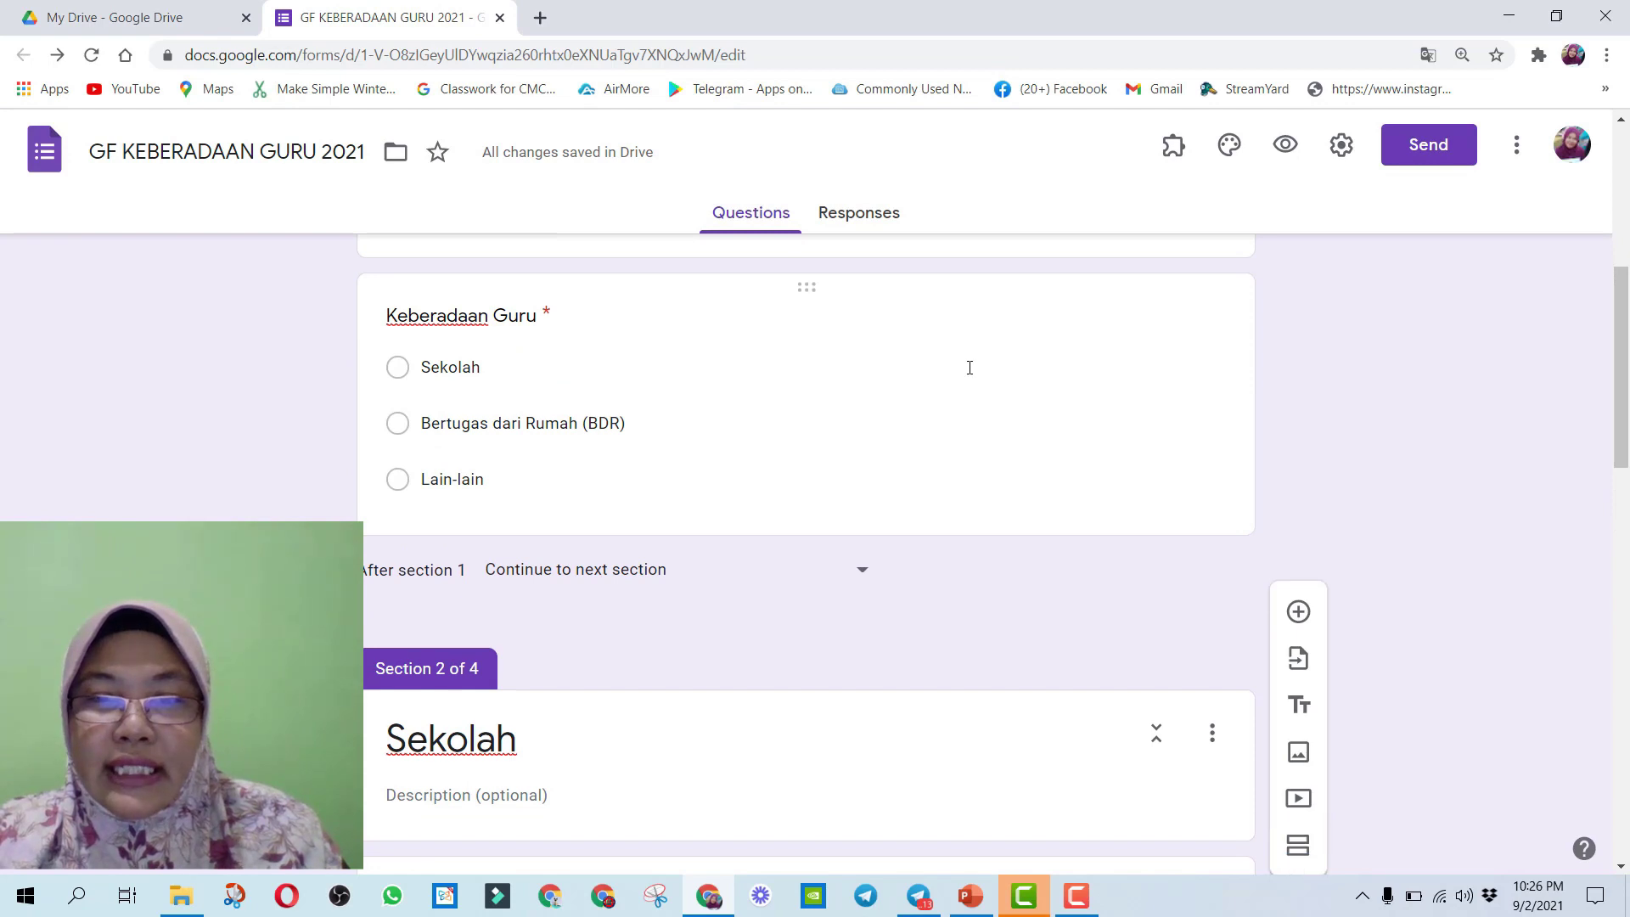
- Route the Keberadaan Guru answers to their sections: Sekolah to section 2, Bertugas dari Rumah (BDR) to section 3, Lain-lain to section 4
left_click(970, 367)
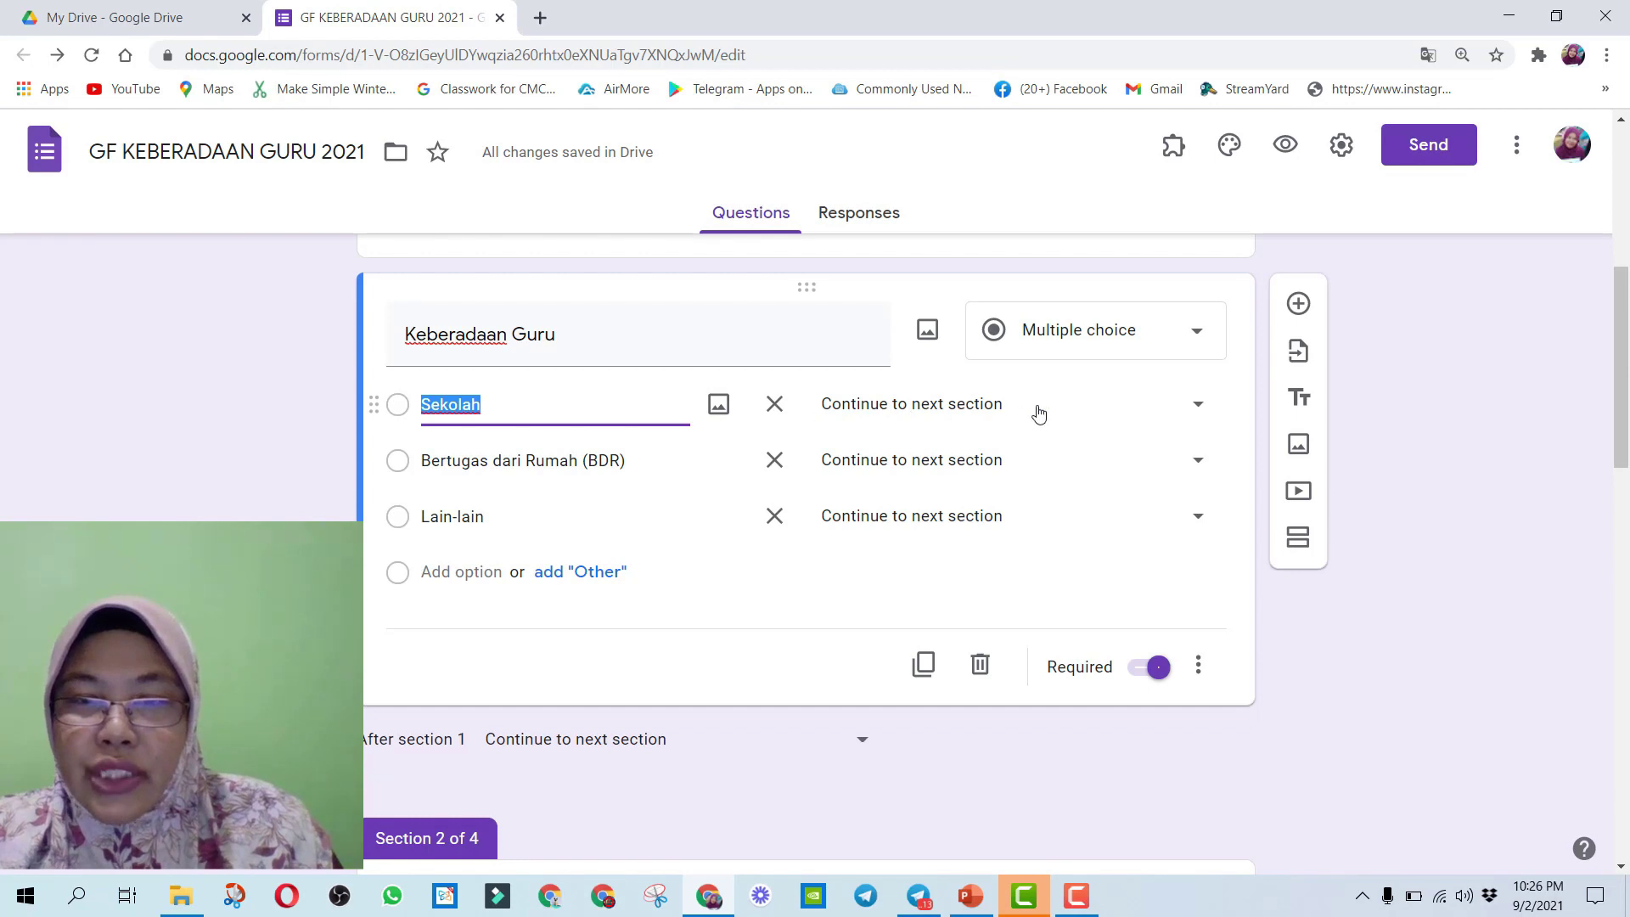
left_click(1195, 410)
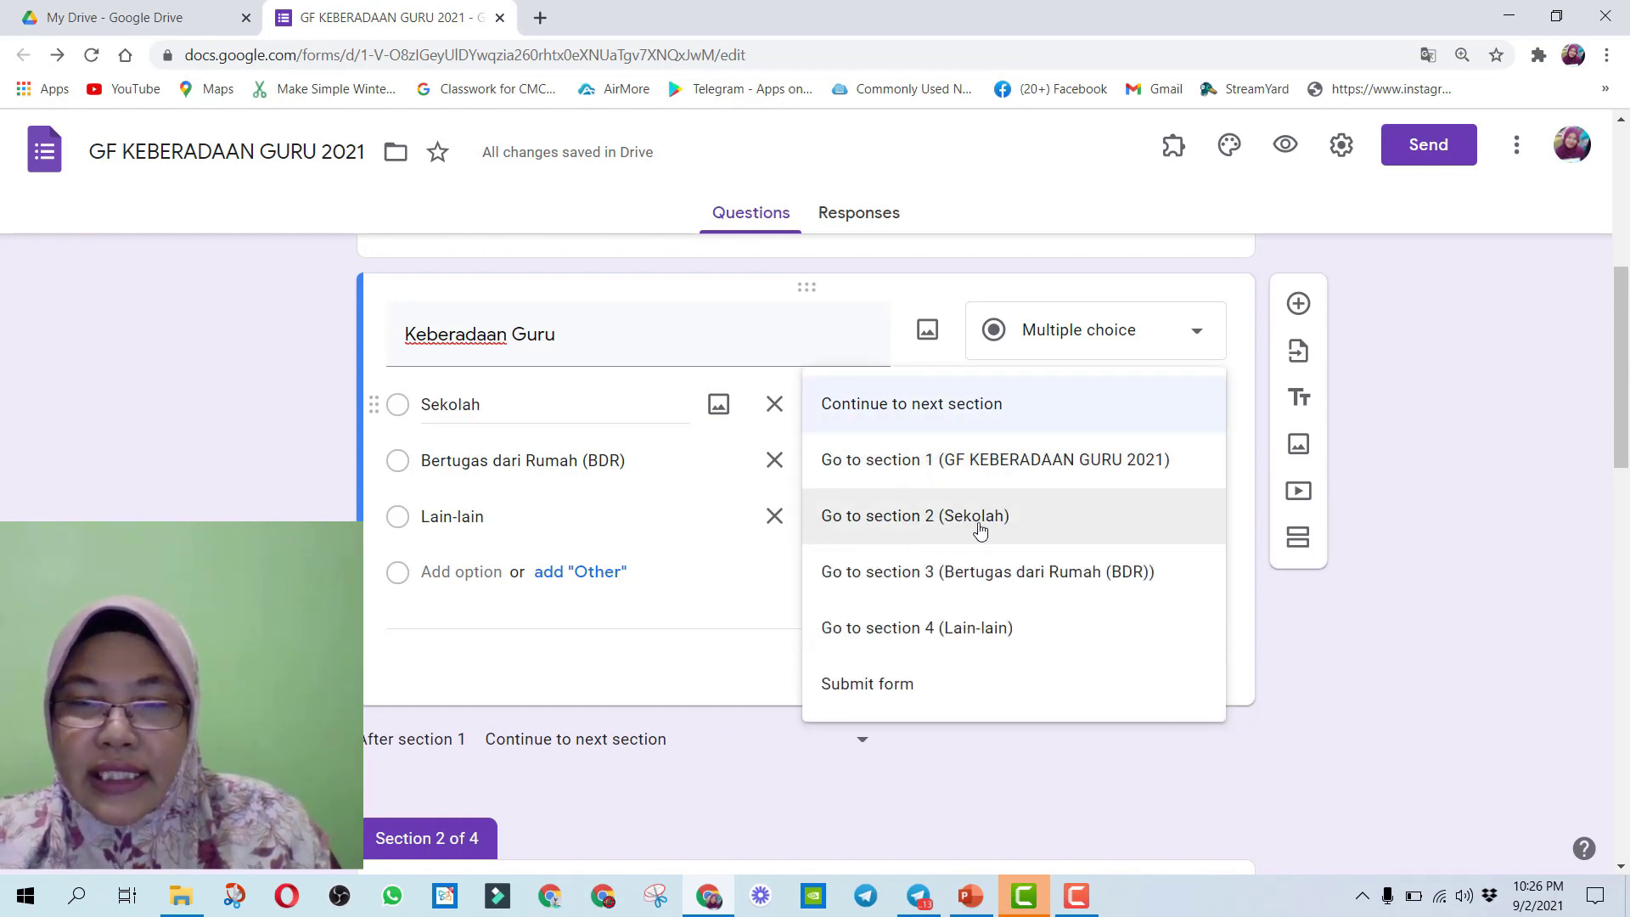
left_click(942, 528)
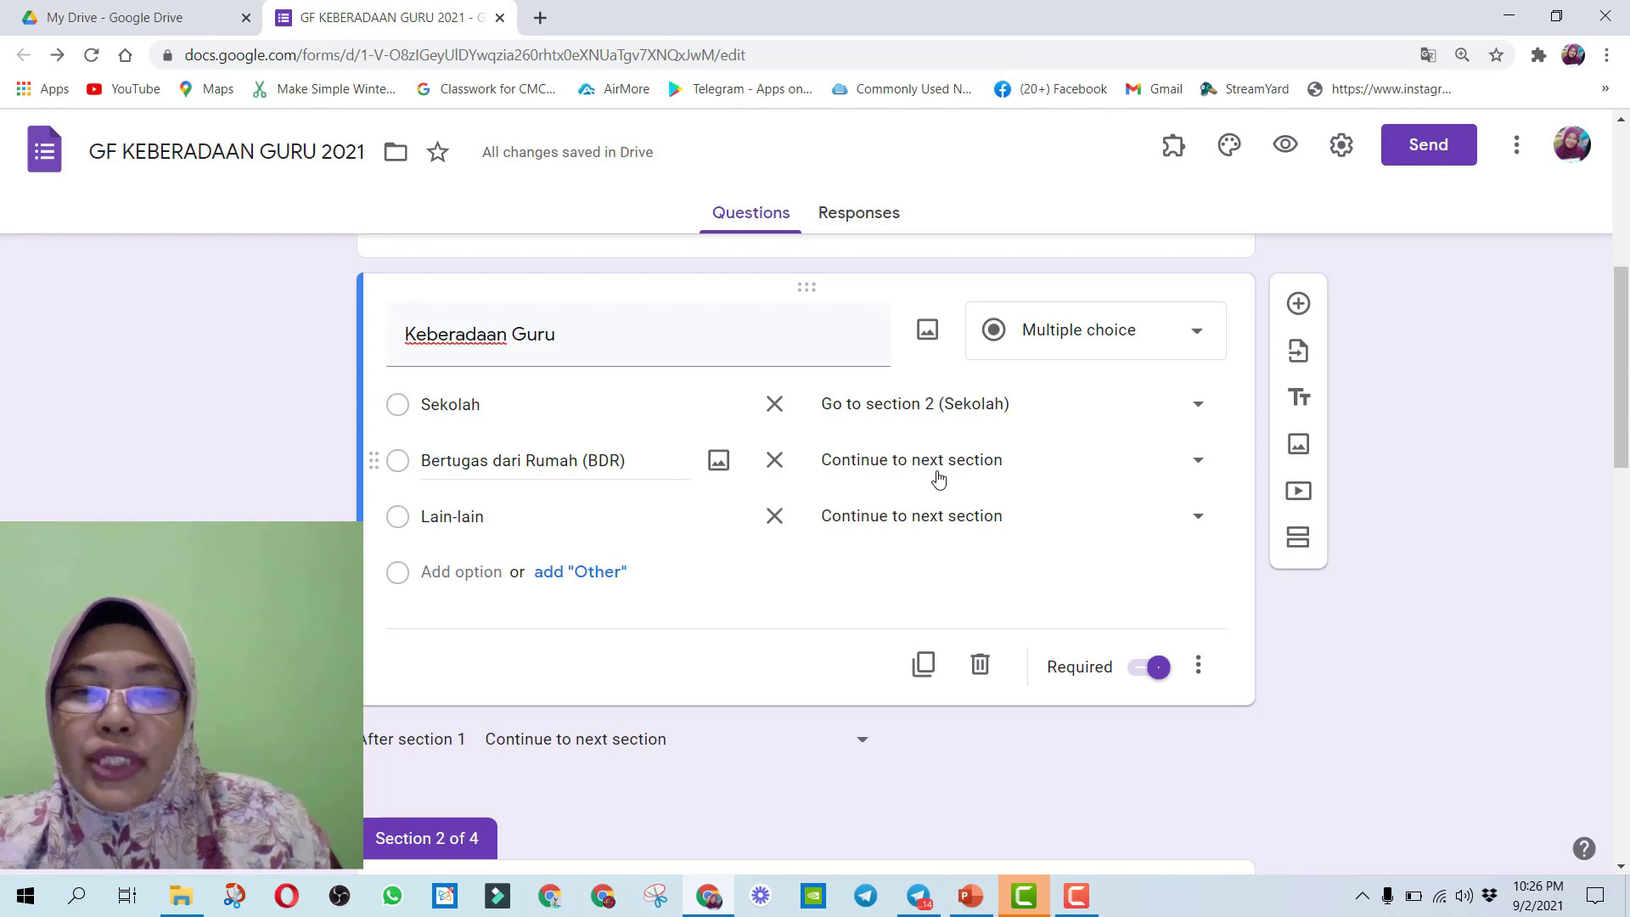
left_click(1199, 468)
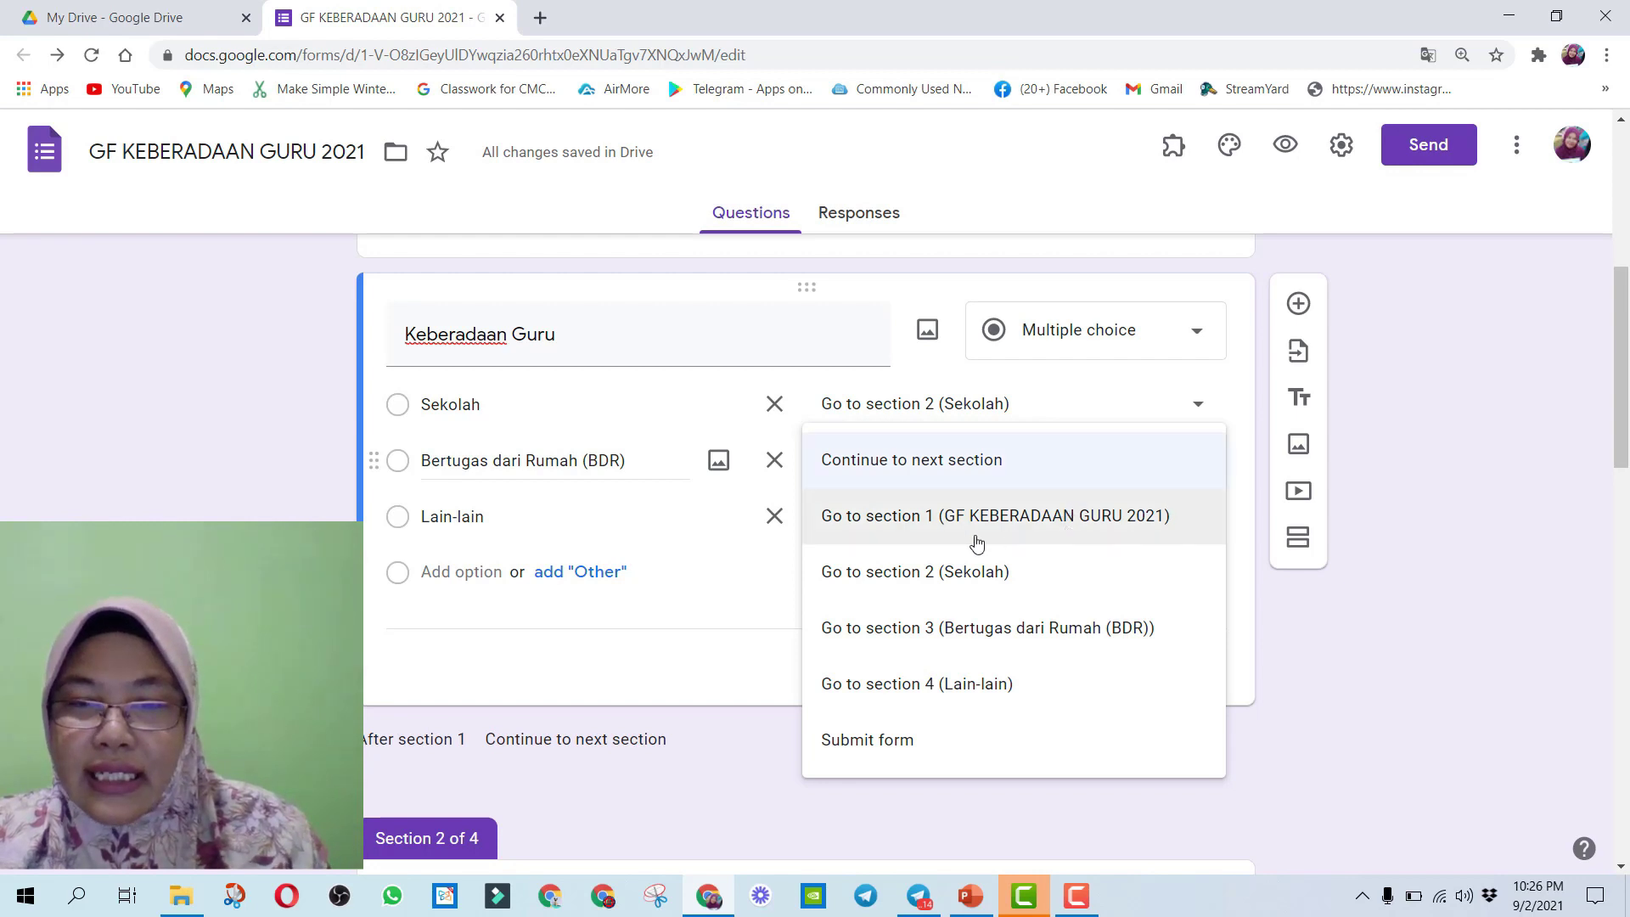
left_click(1110, 638)
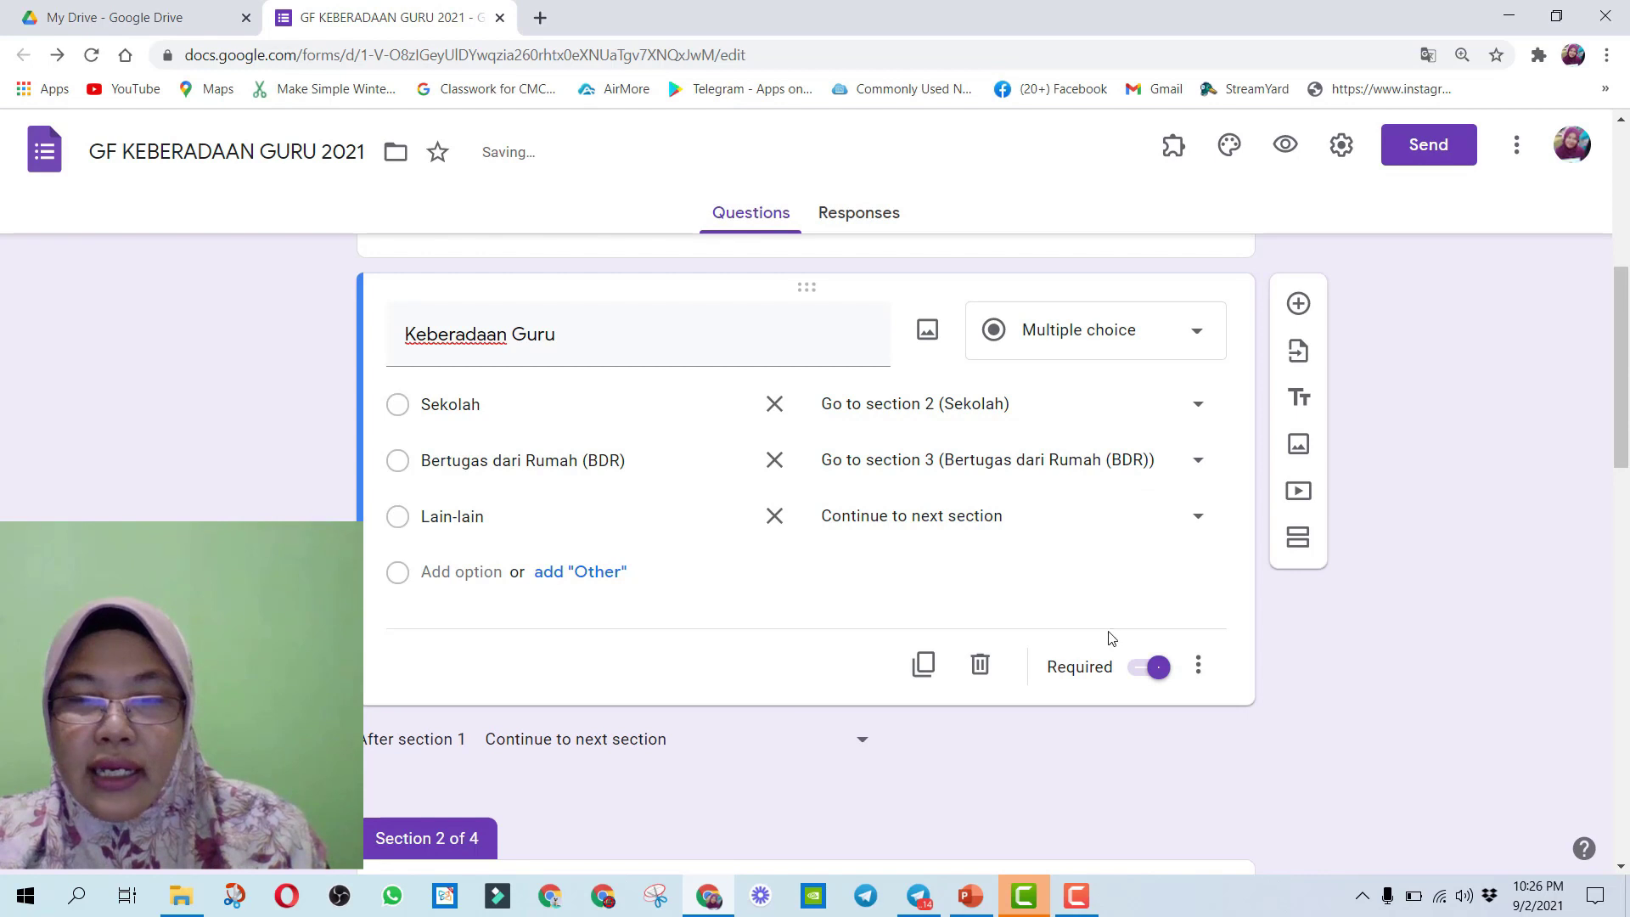
left_click(1194, 518)
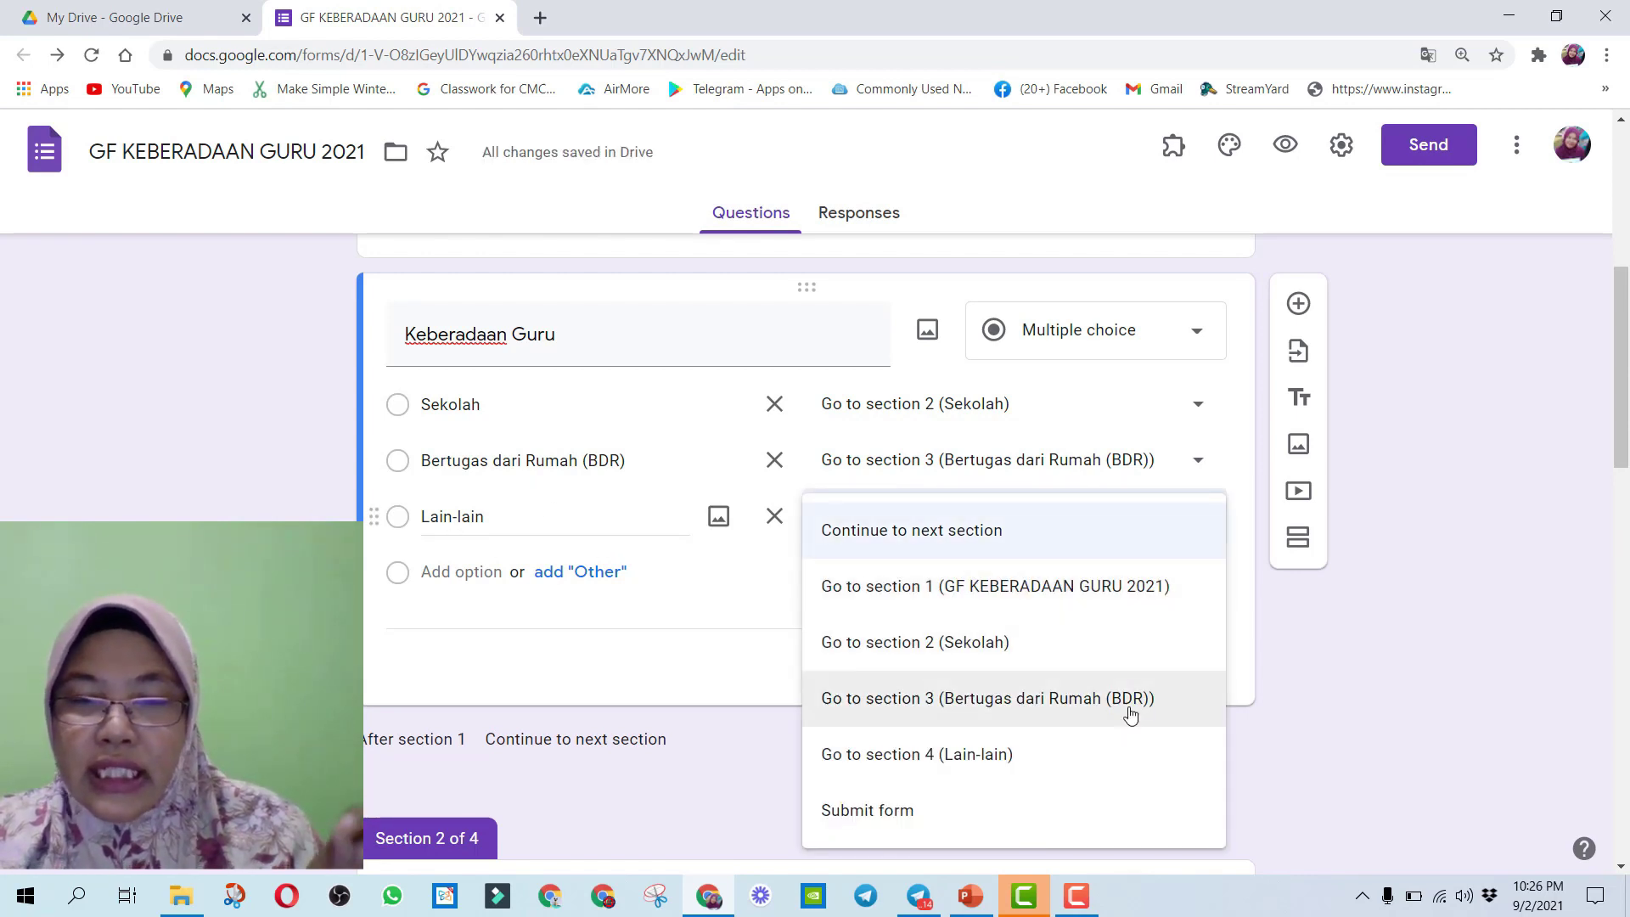
left_click(1004, 758)
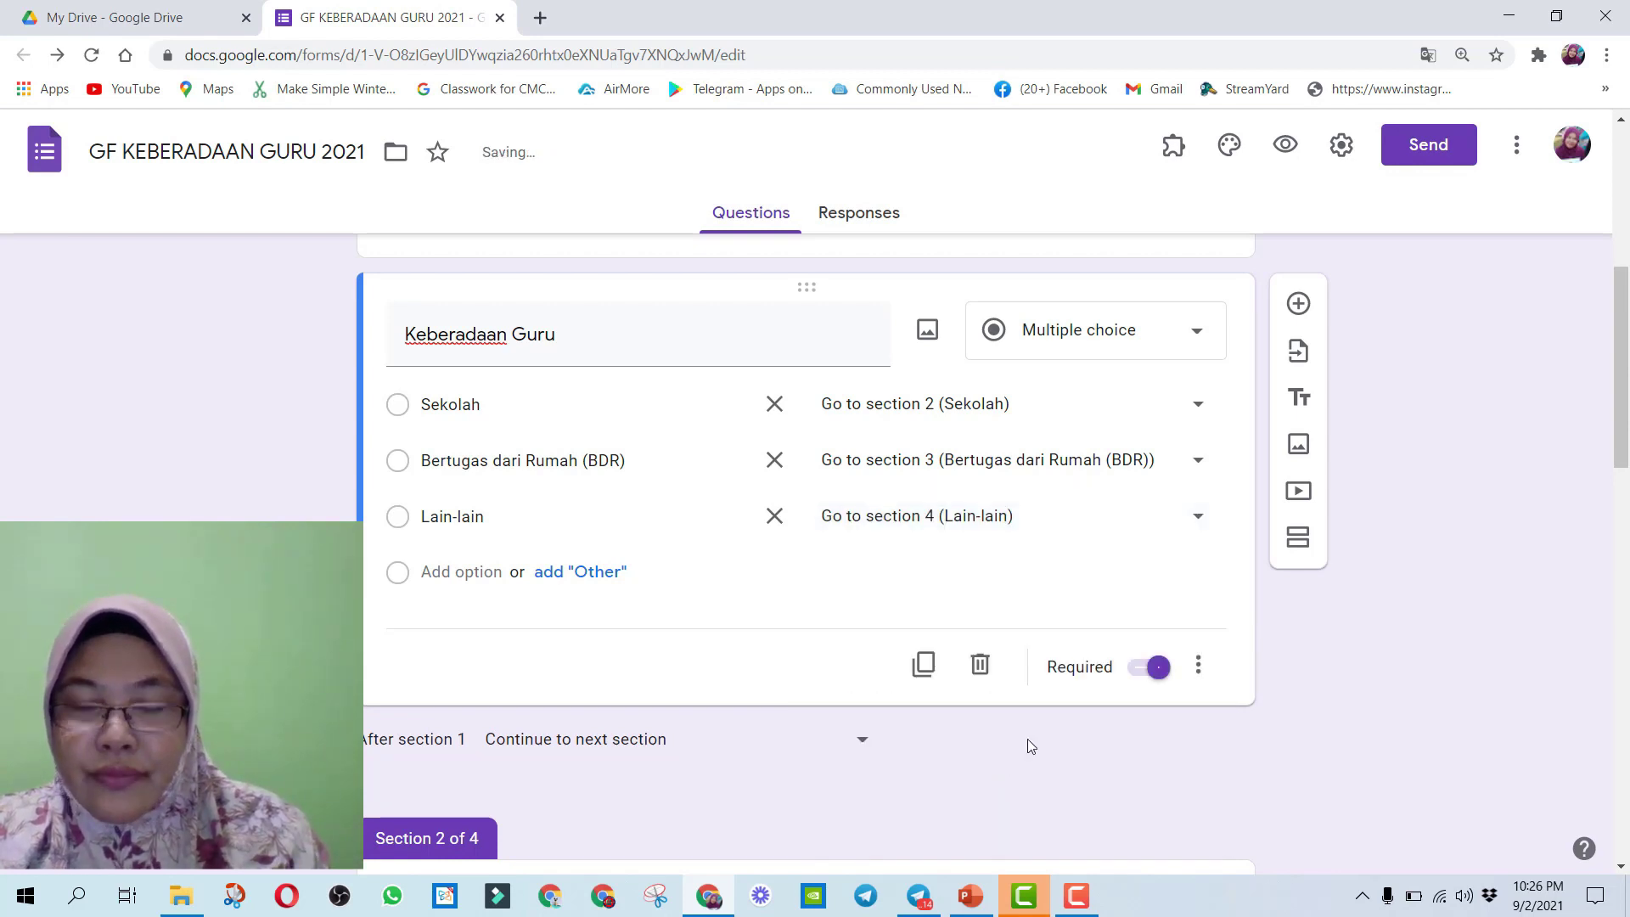
- Set the form to go to "Submit form" after section 2 (Sekolah)
scroll(1412, 517, "down", 6)
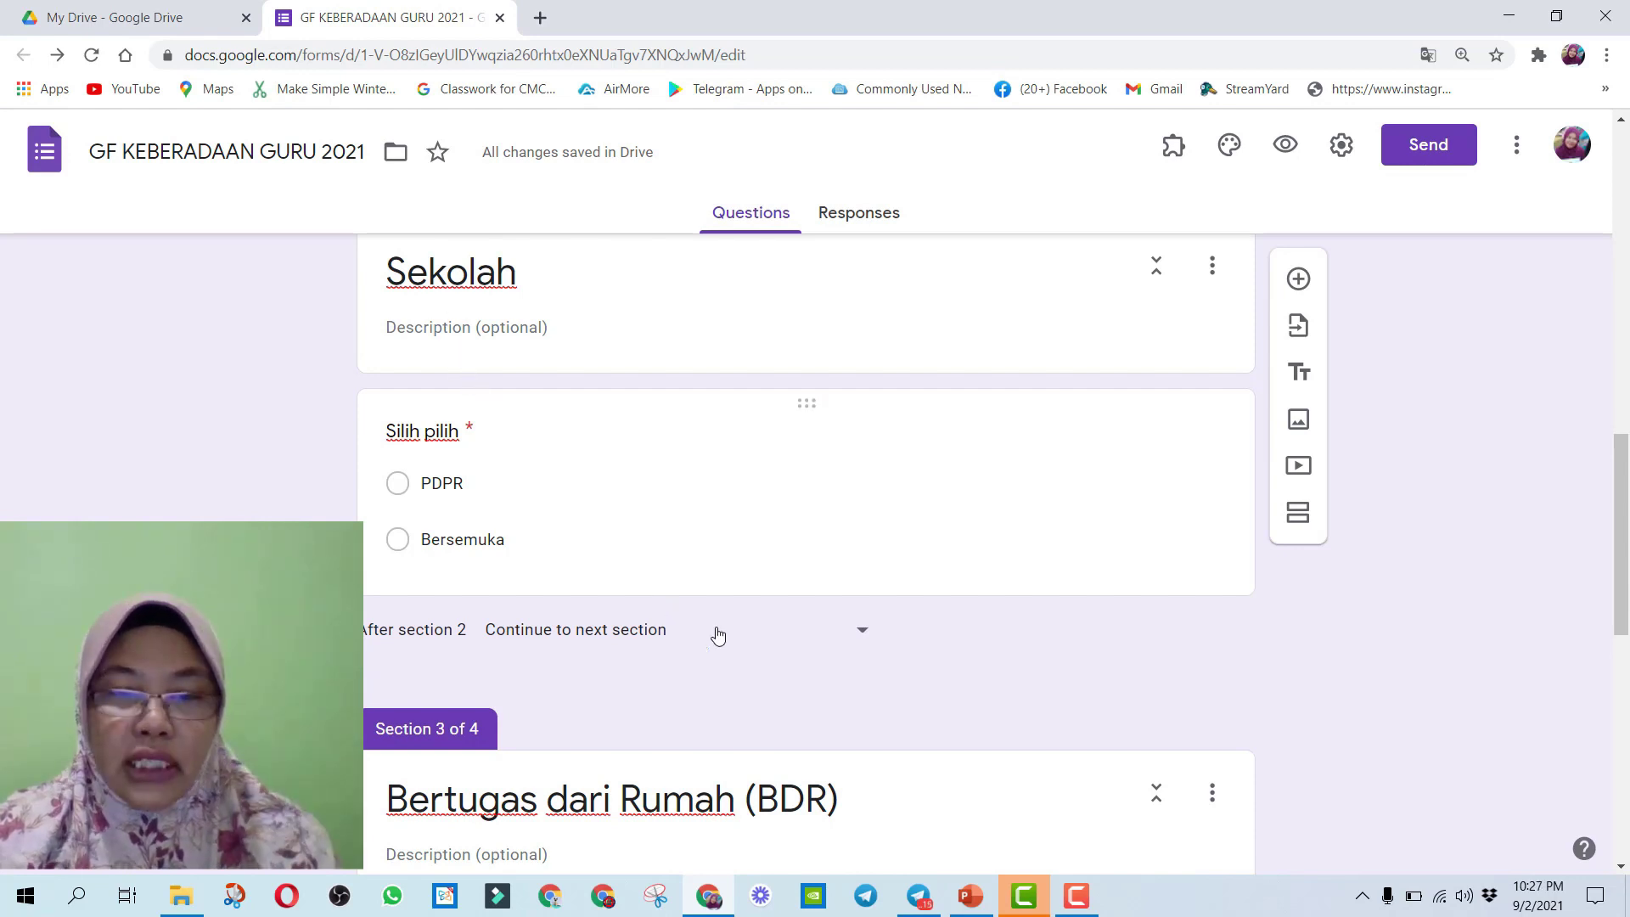
left_click(862, 641)
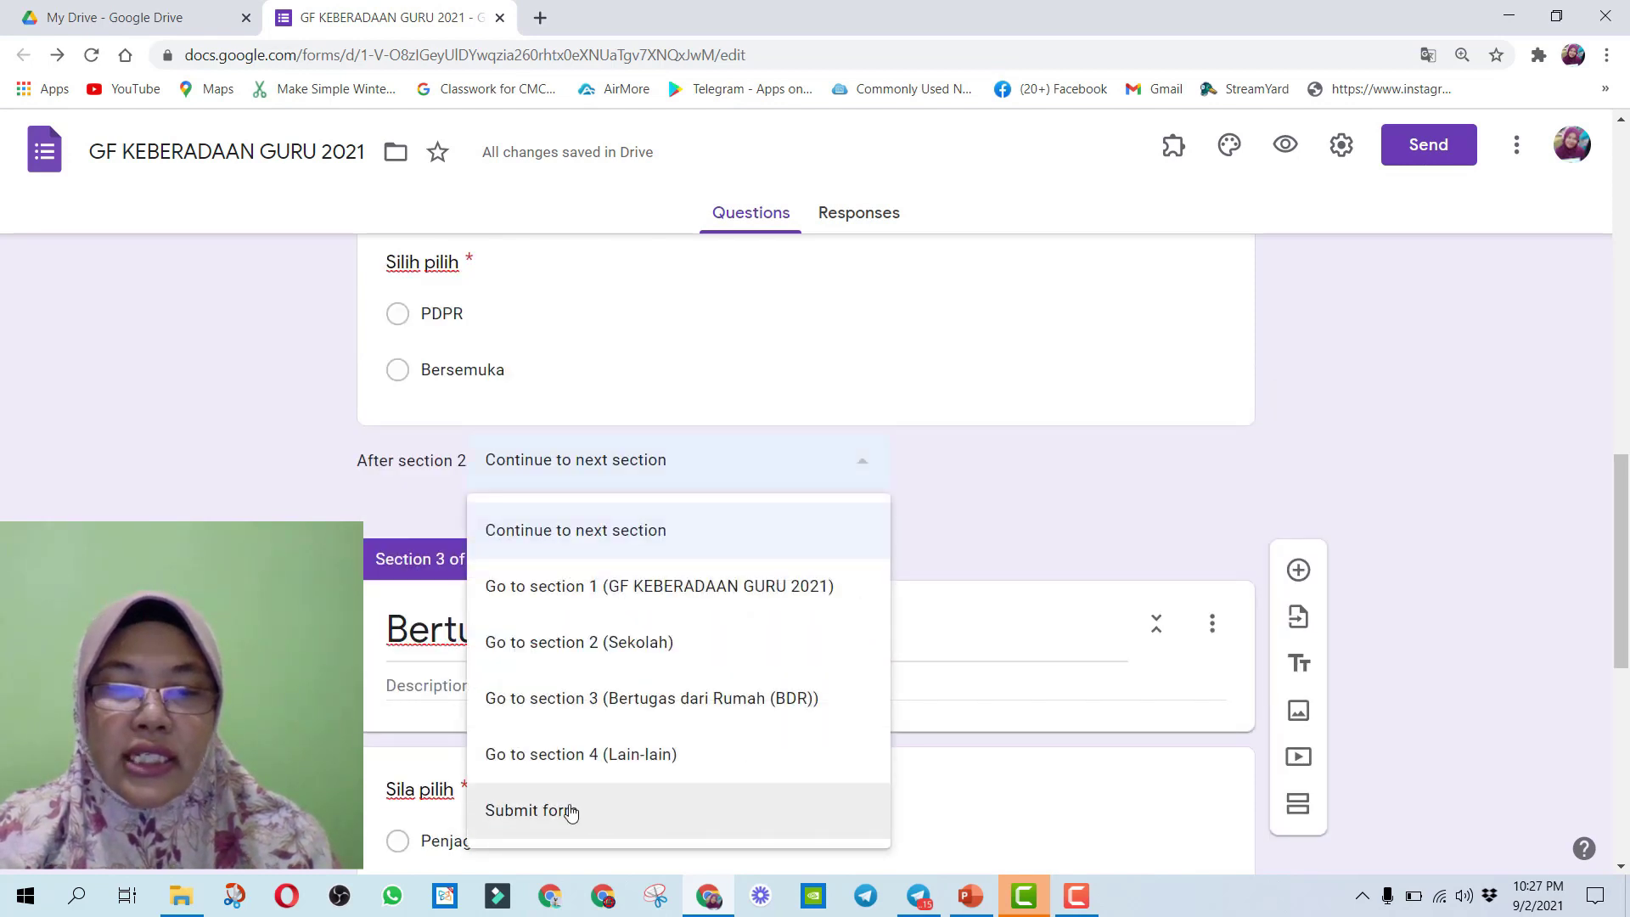
left_click(538, 813)
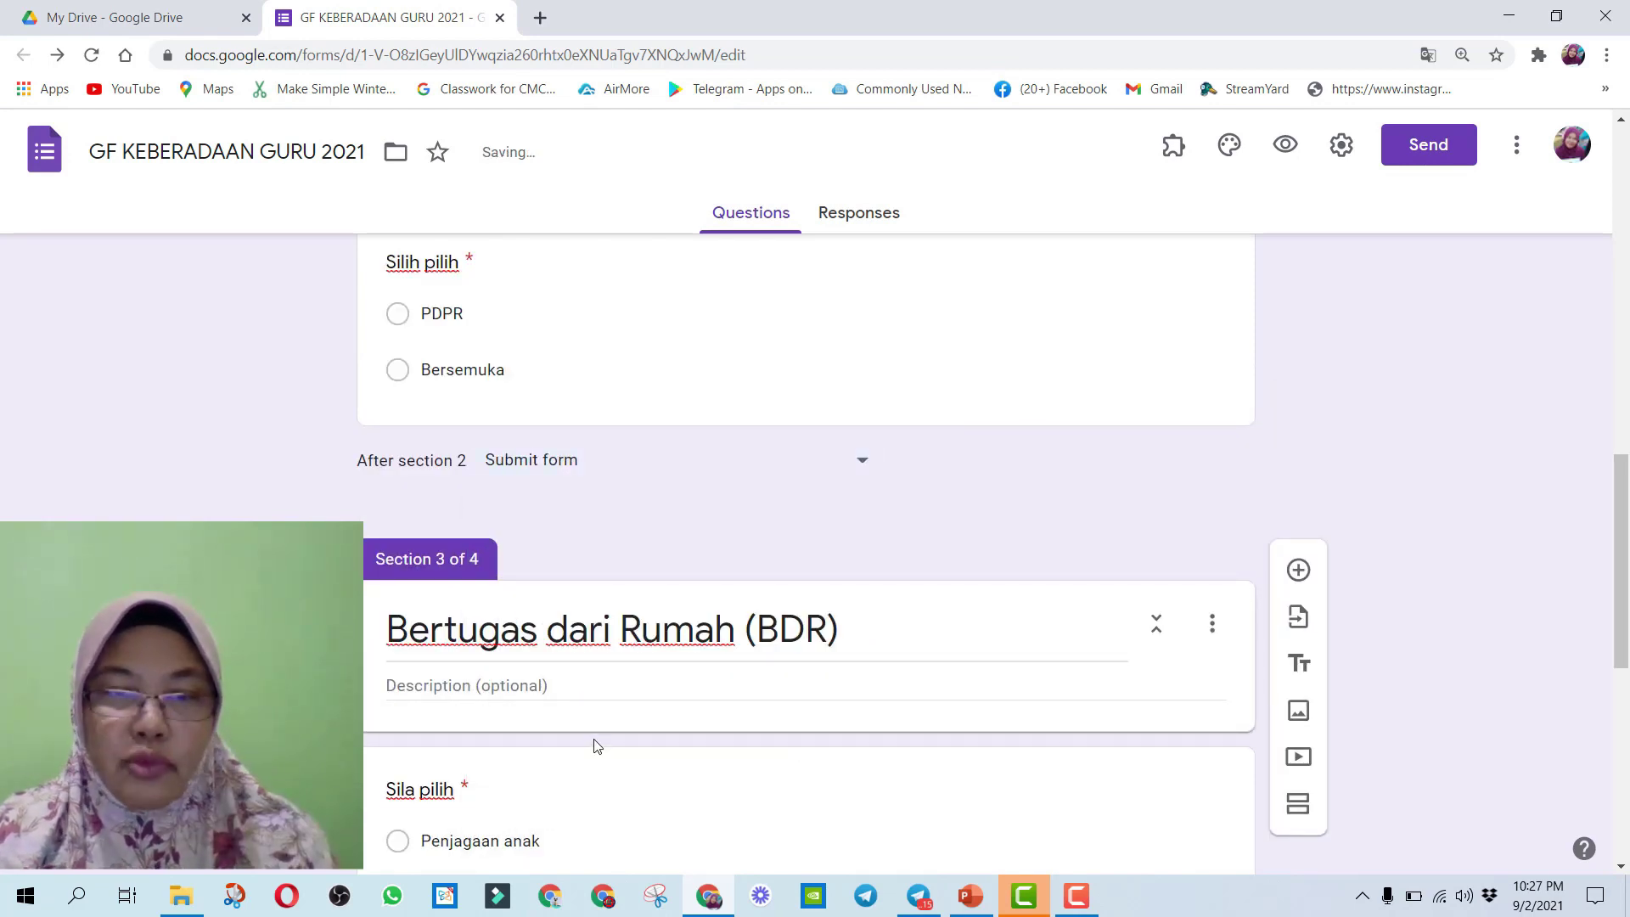
- Set the form to go to "Submit form" after section 3, Bertugas dari Rumah (BDR)
left_click(648, 668)
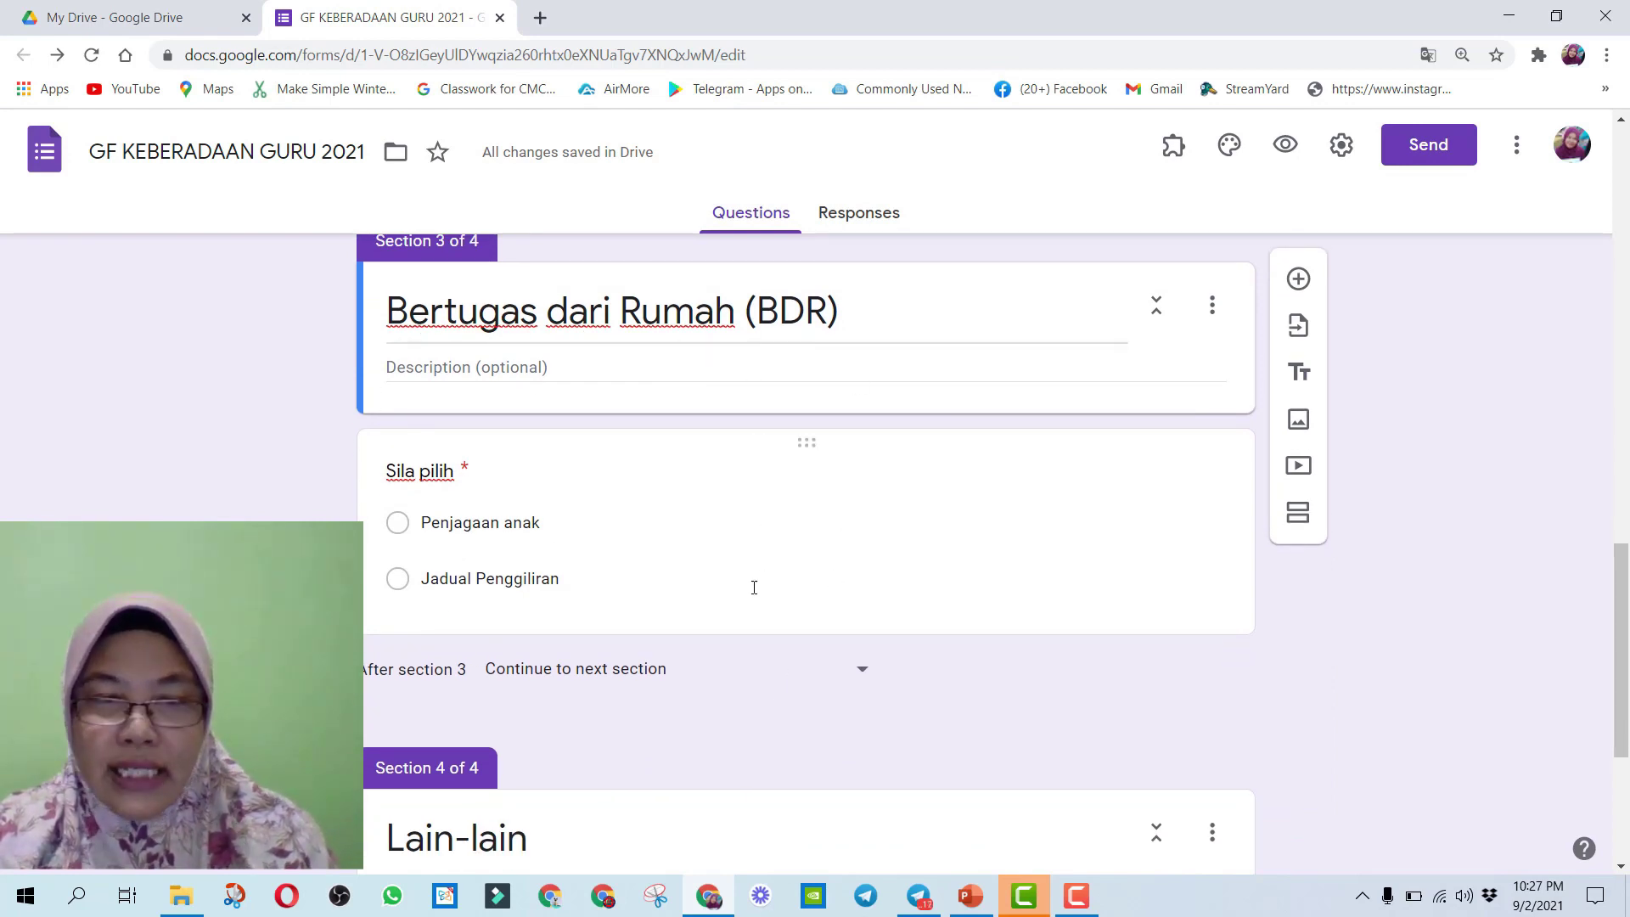
left_click(864, 674)
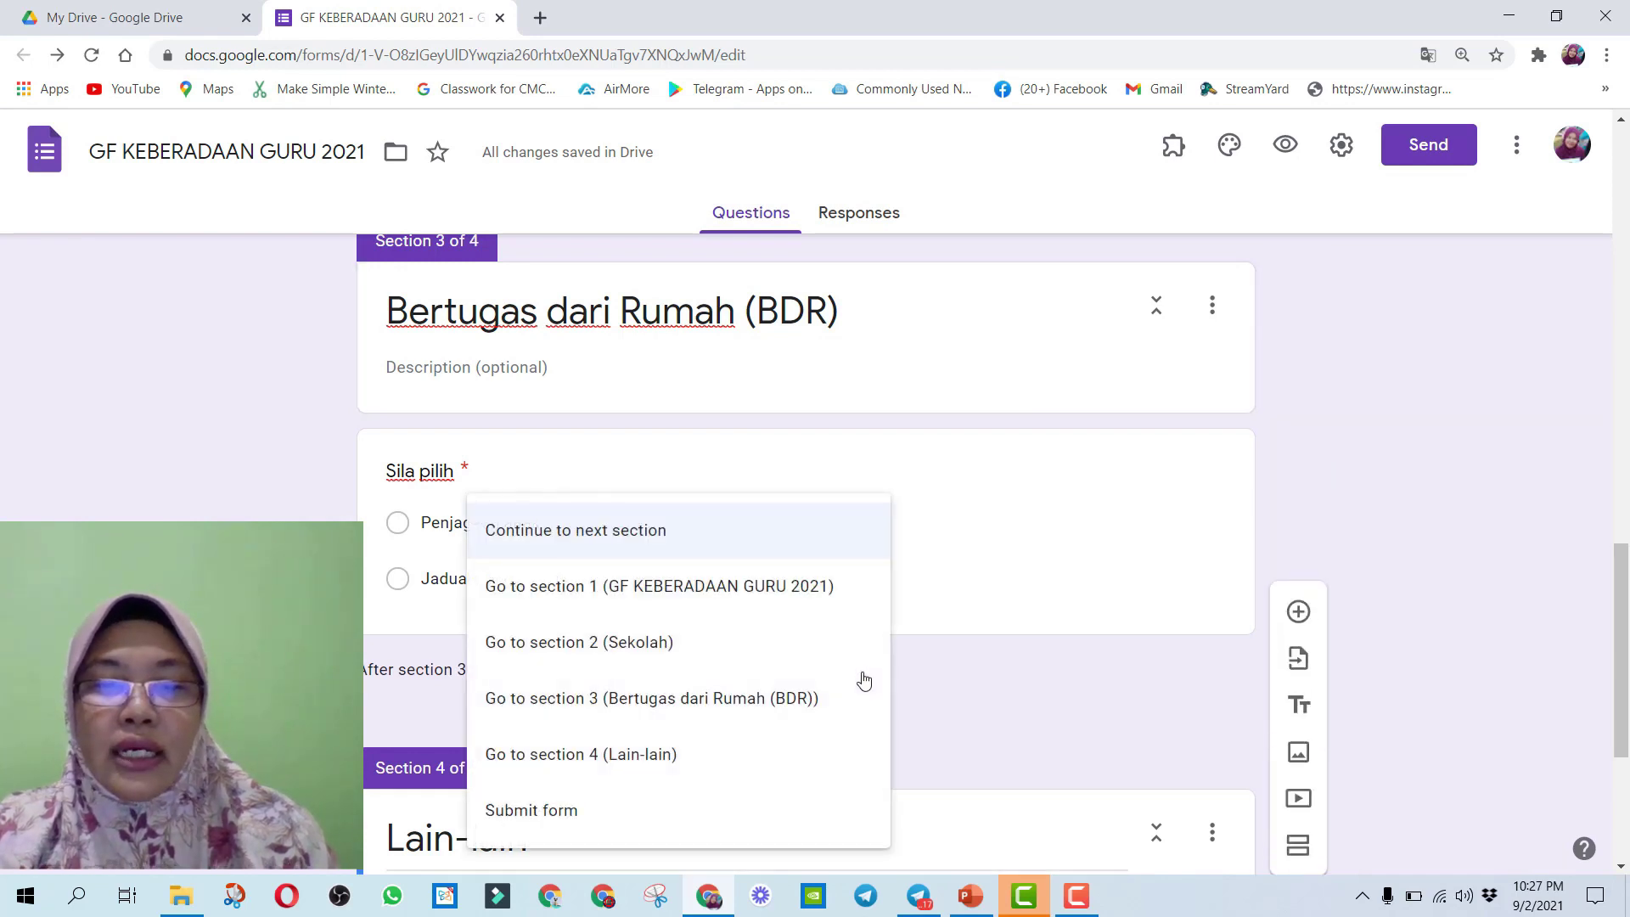
left_click(525, 811)
scroll(671, 731, "down", 4)
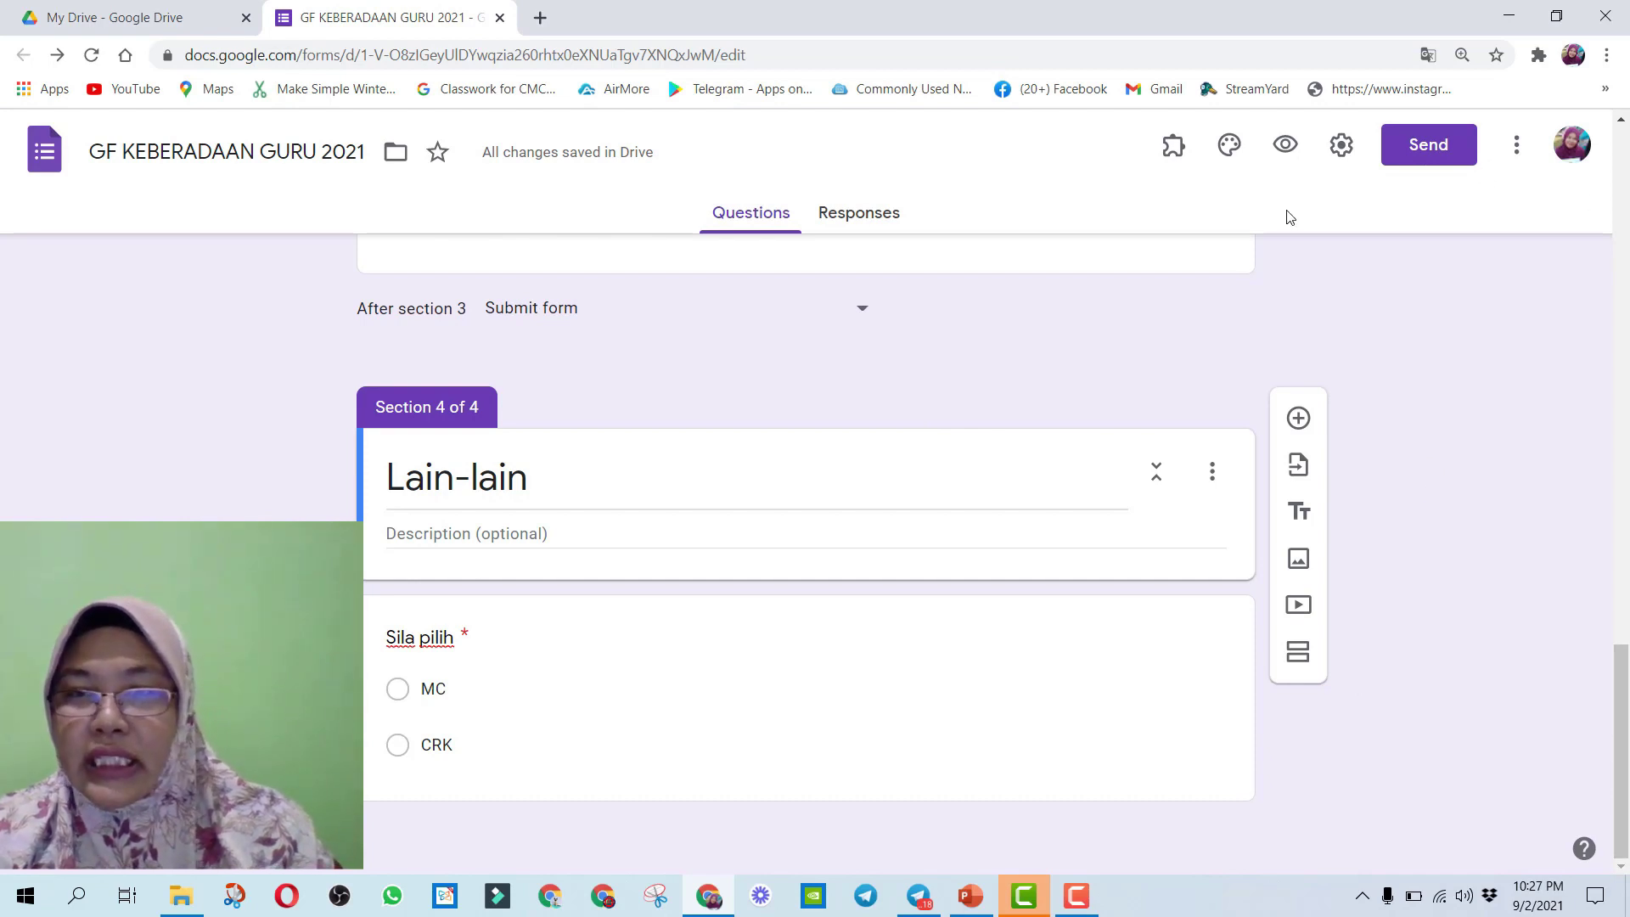
- Preview the form and fill in the NAMA field with a test respondent's name and TARIKH with 09/02/2021
left_click(1285, 149)
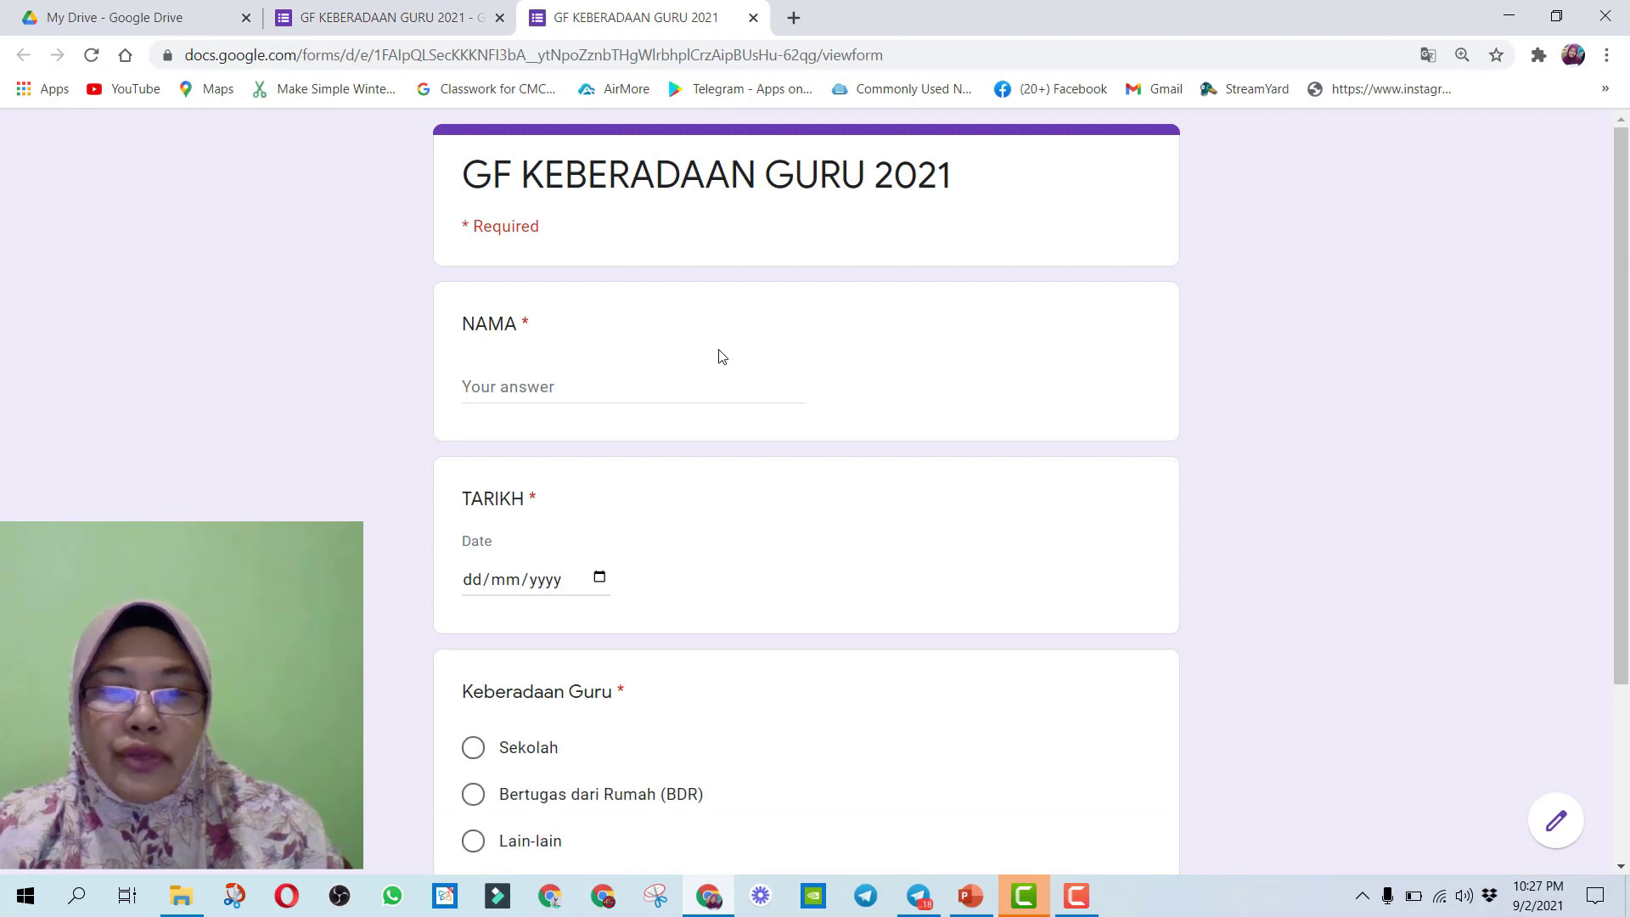
left_click(537, 386)
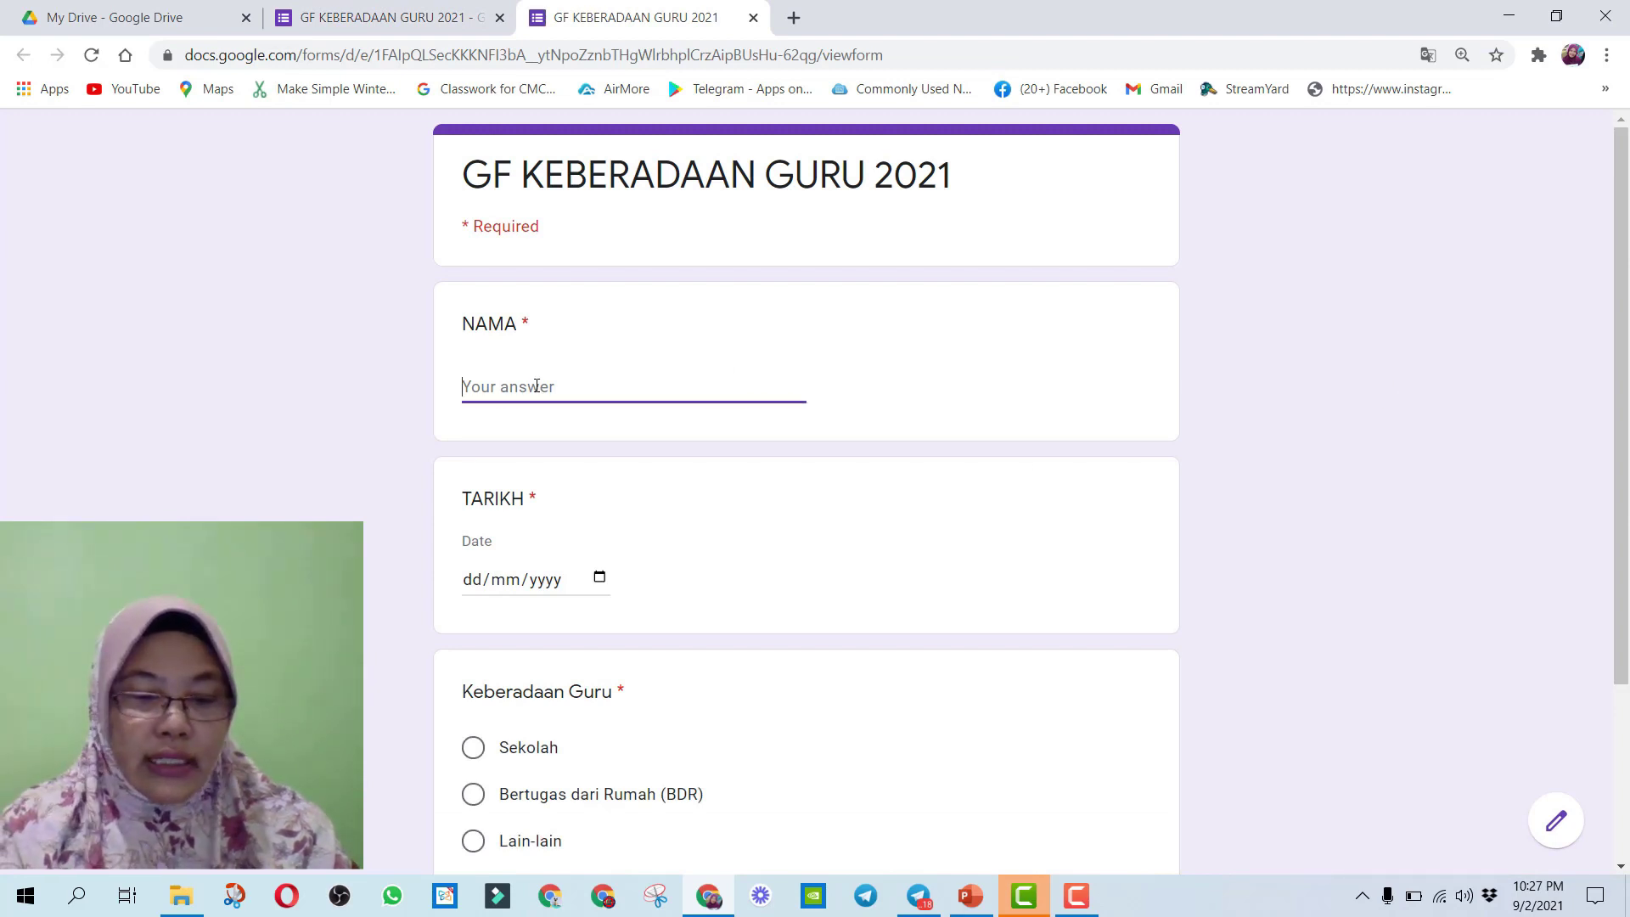
type("CM KAIZEN")
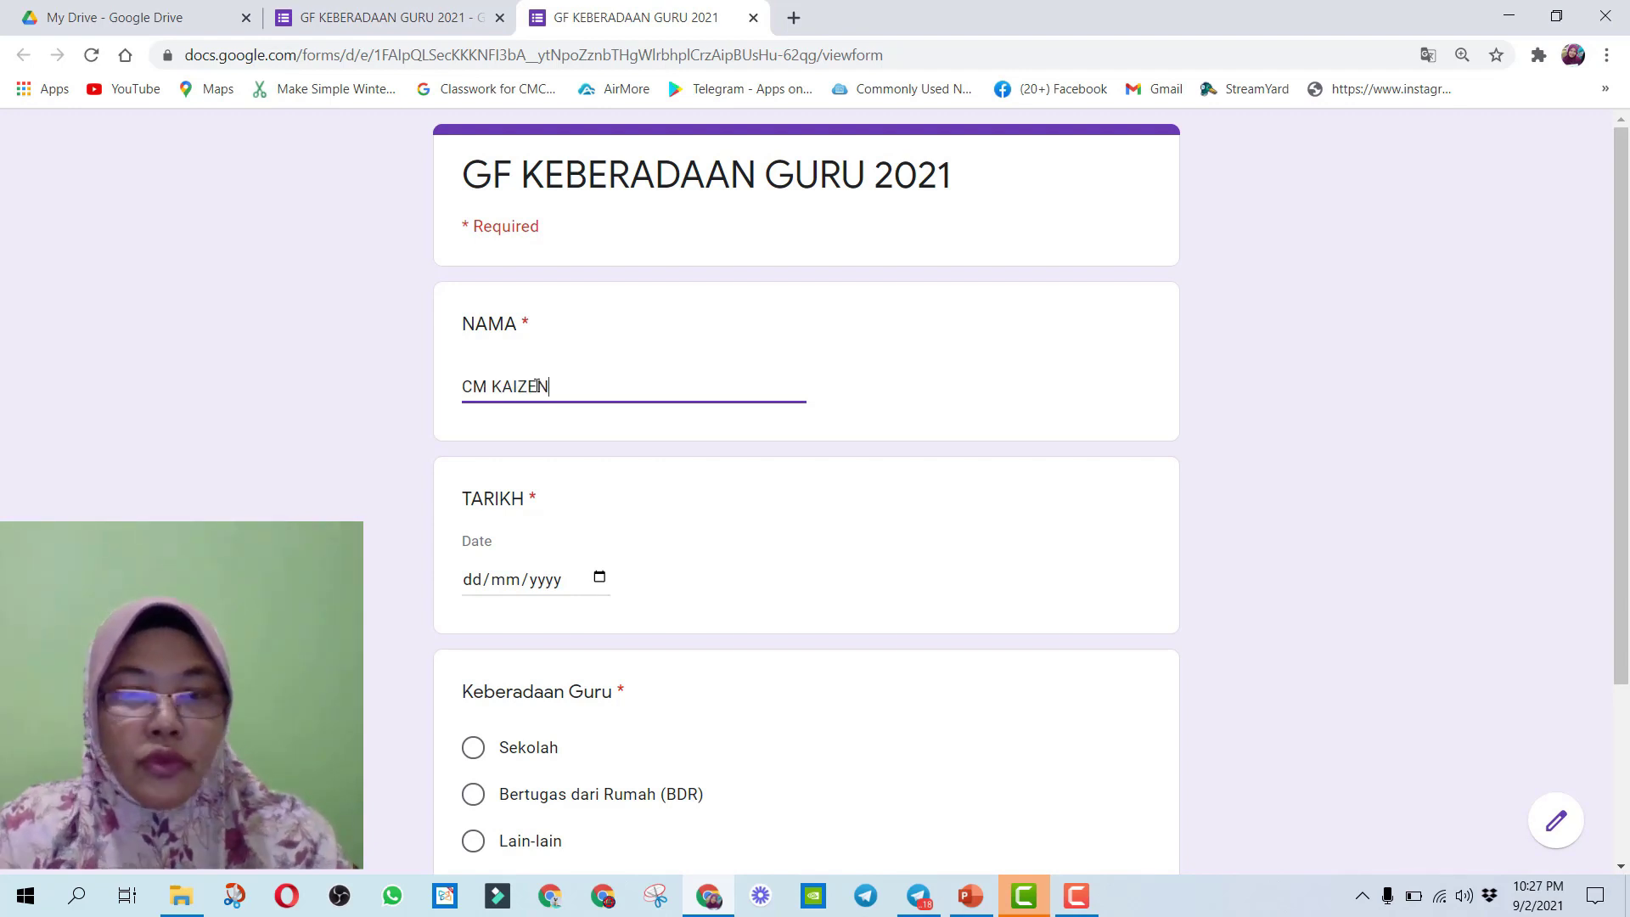
left_click(599, 578)
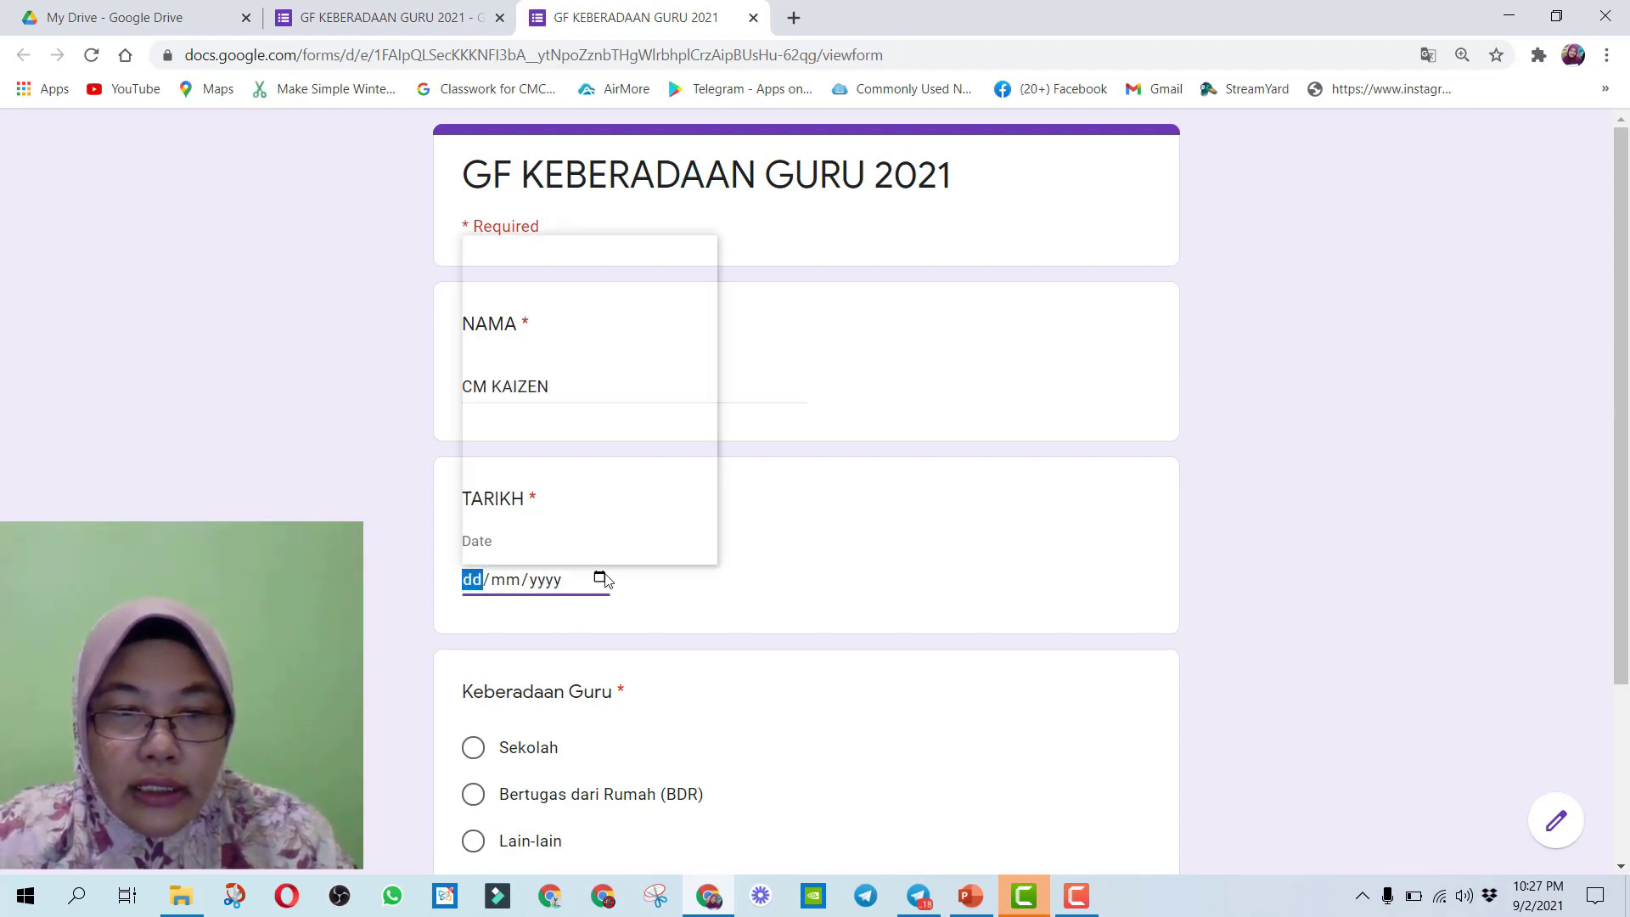
left_click(560, 375)
- Answer Keberadaan Guru with "Bertugas dari Rumah (BDR)" and Sila pilih with "Jadual Penggiliran", and submit the response
scroll(844, 607, "down", 3)
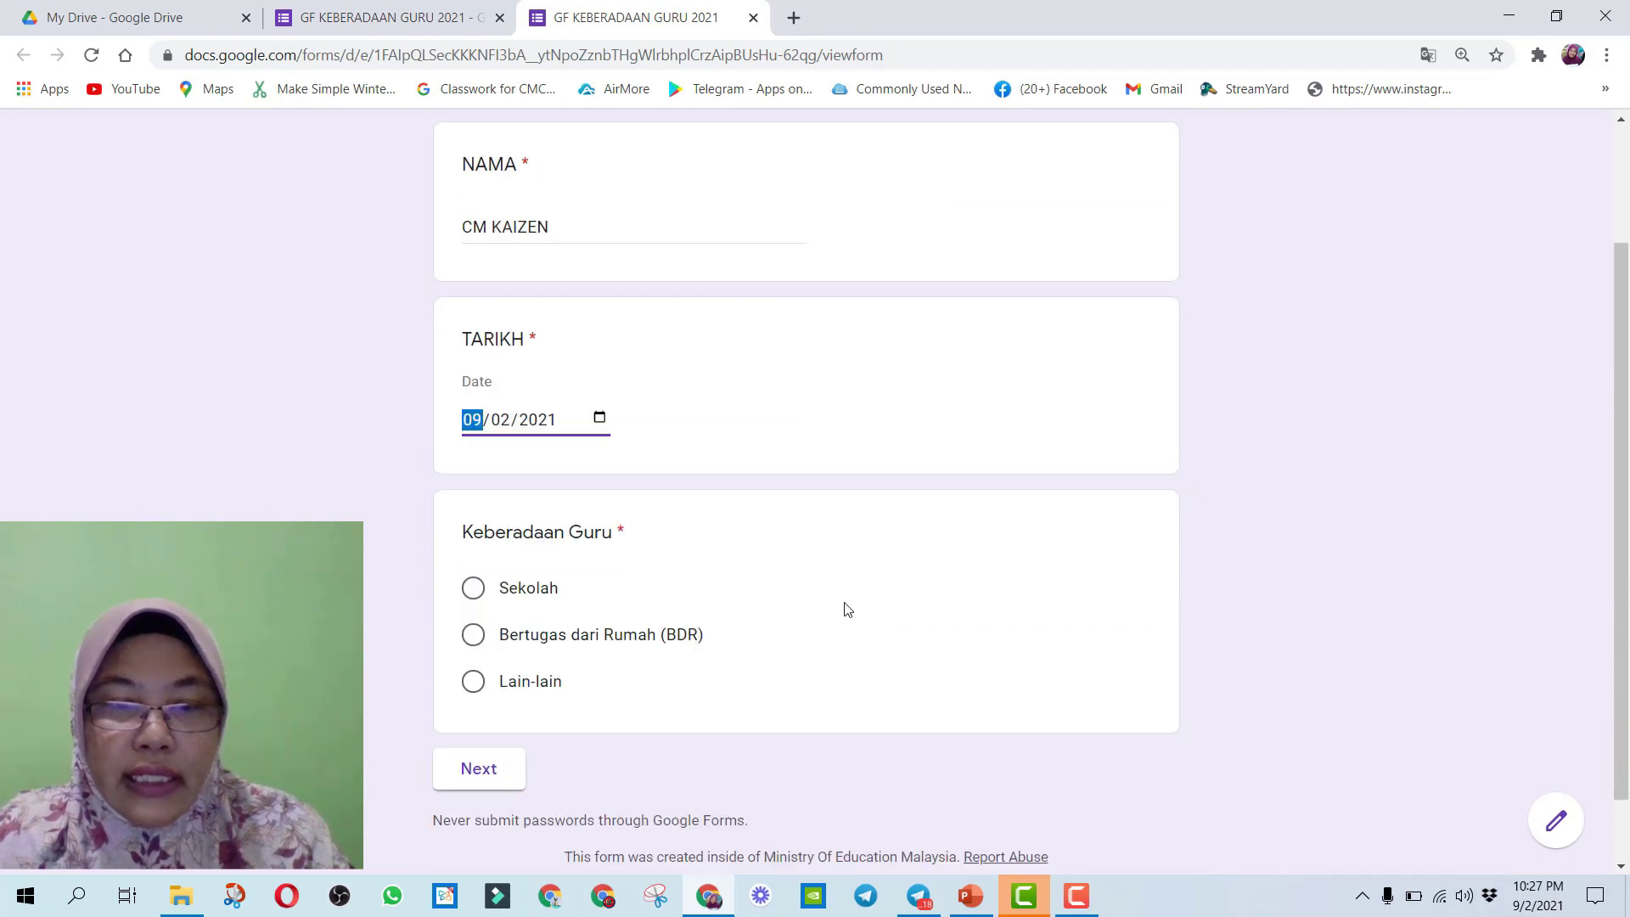
left_click(473, 554)
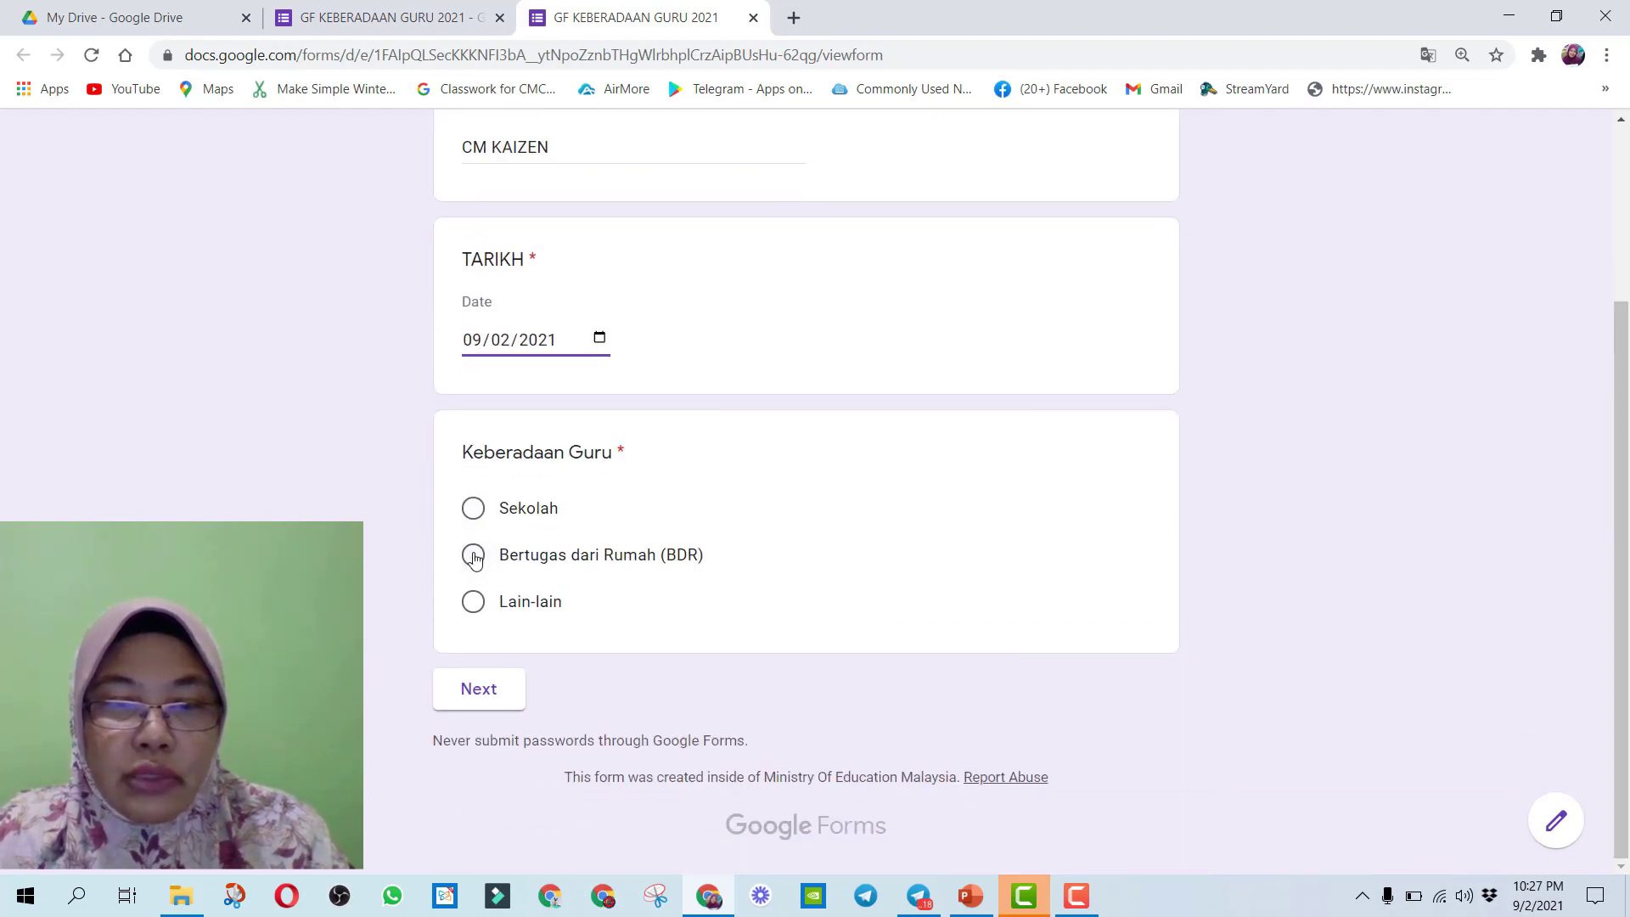
left_click(494, 701)
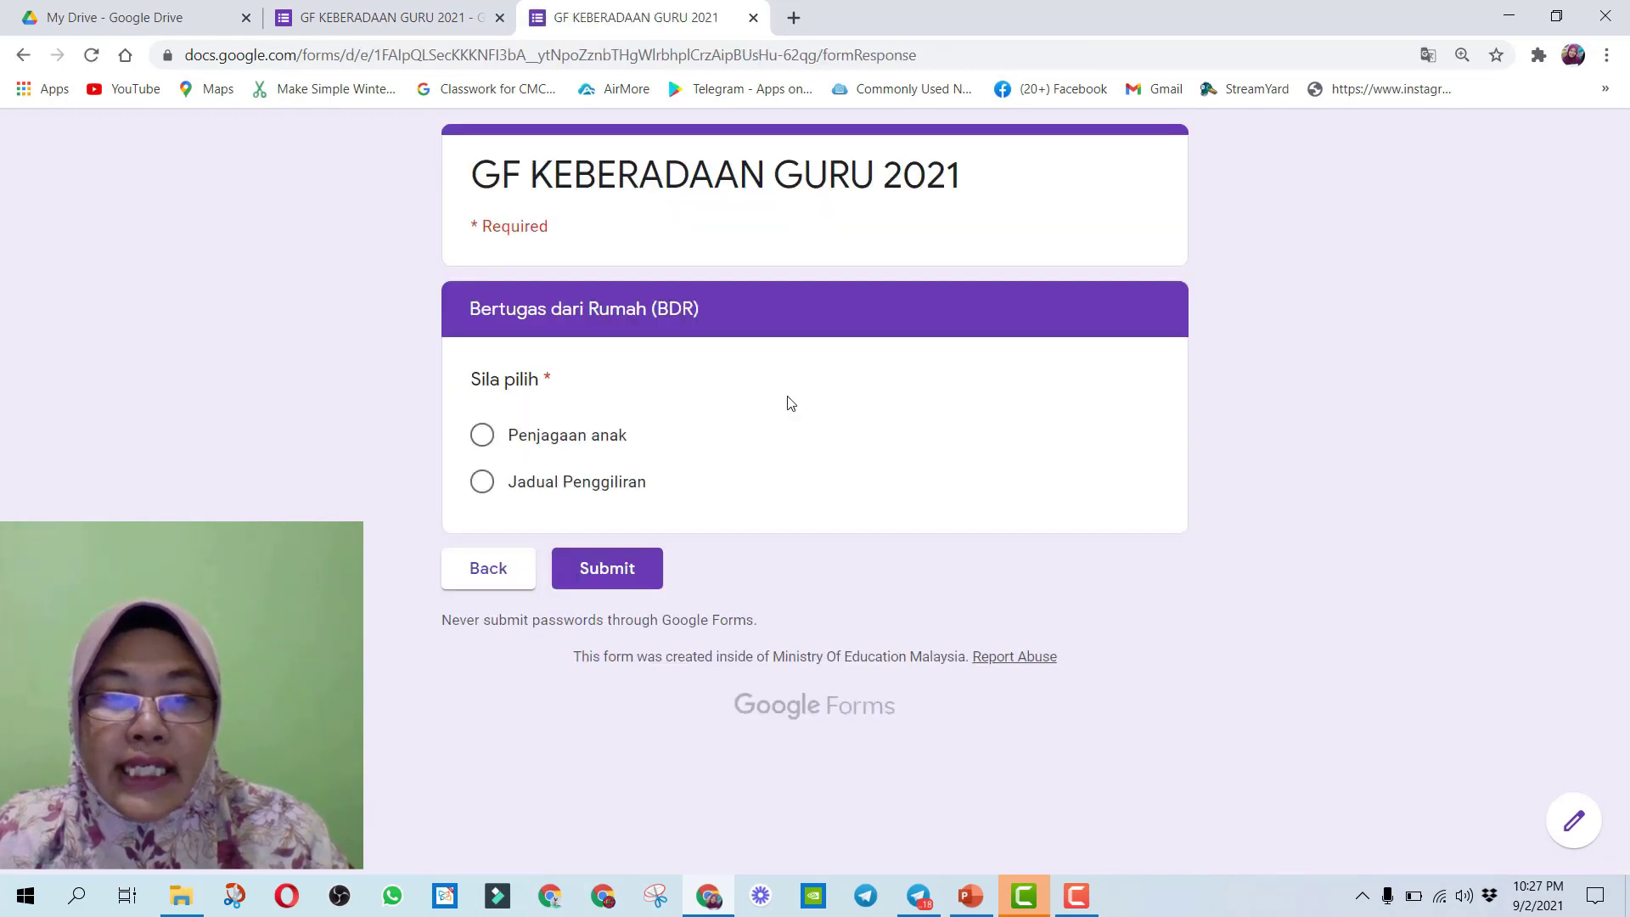
left_click(482, 480)
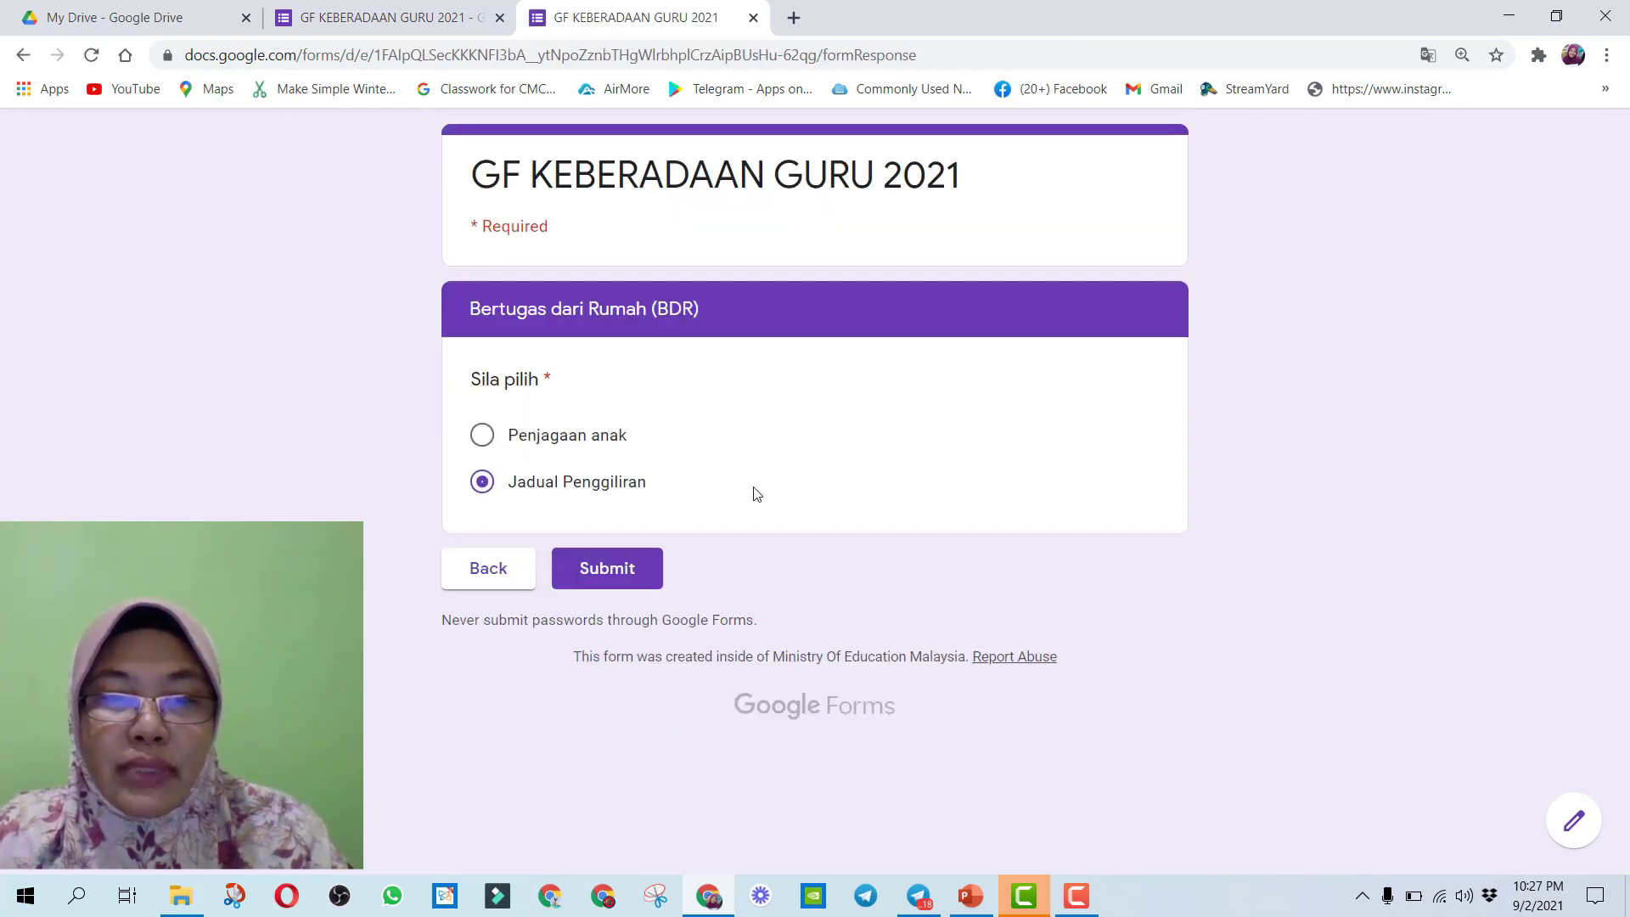
left_click(618, 567)
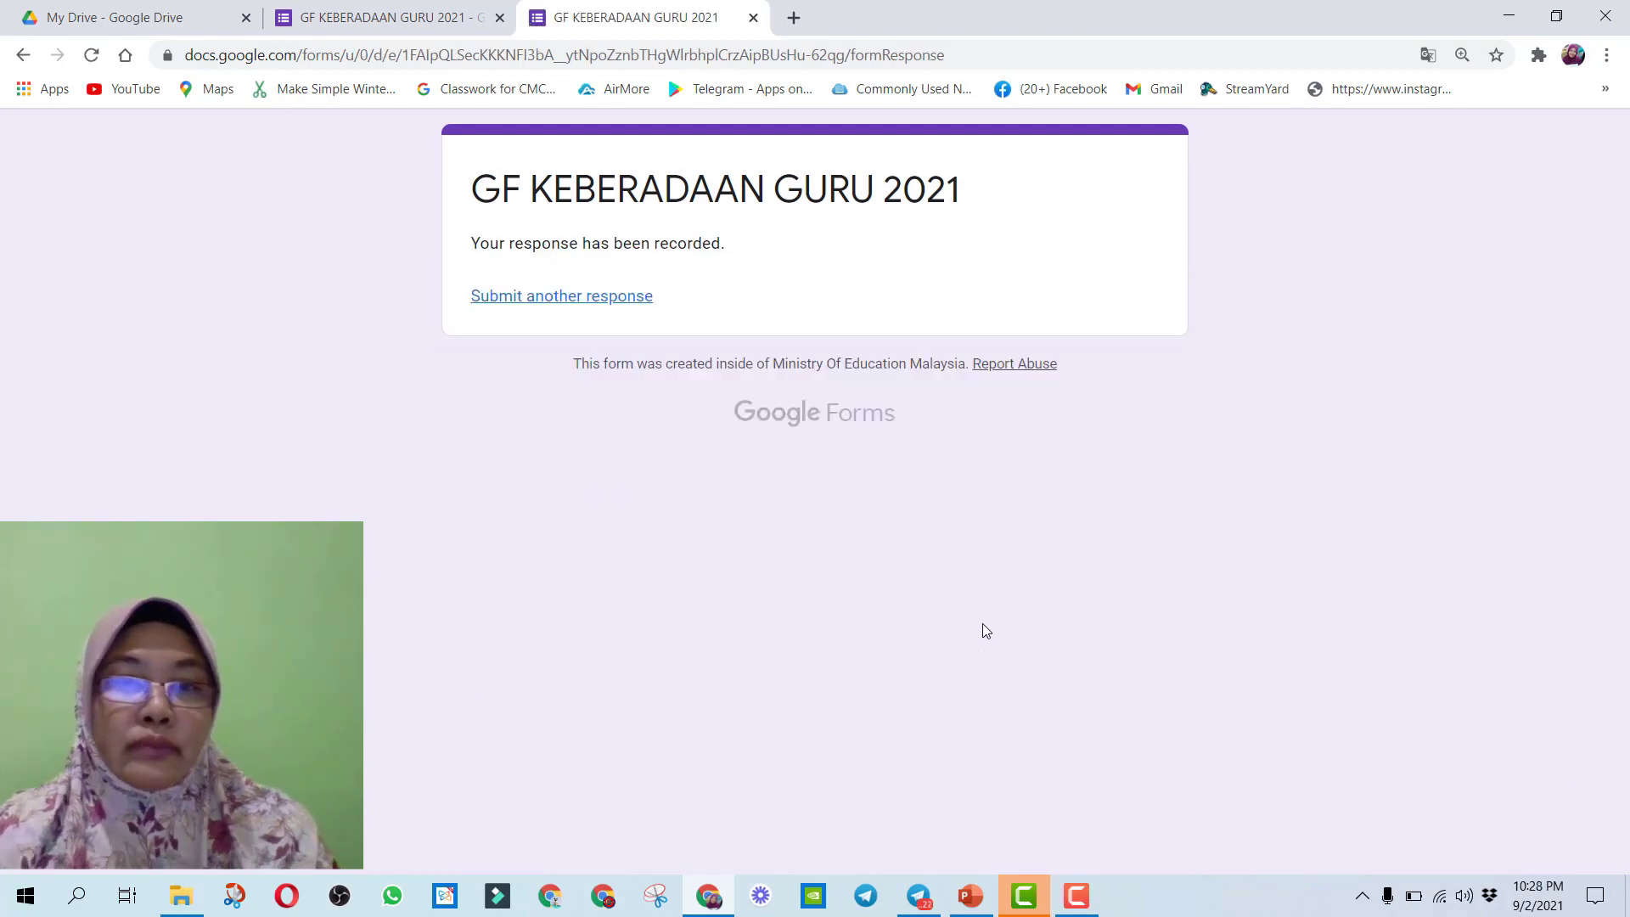
- Start a second test response with another respondent's name in NAMA and the date 09/02/2021 in TARIKH
left_click(604, 298)
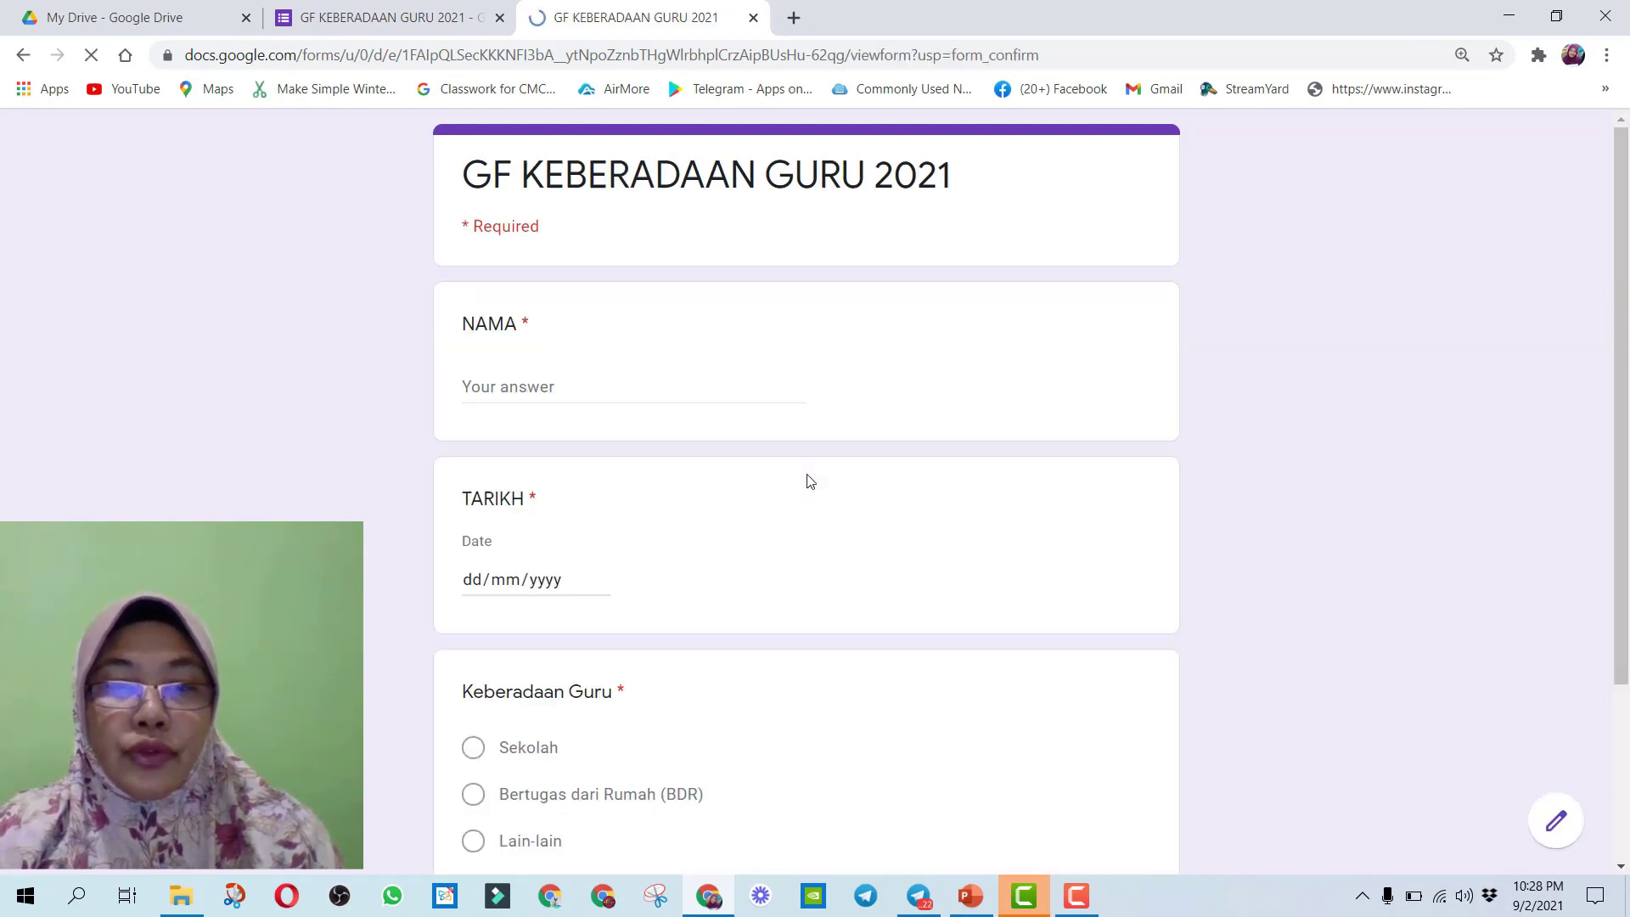
left_click(544, 378)
type("MASRIN")
left_click(599, 578)
left_click(556, 372)
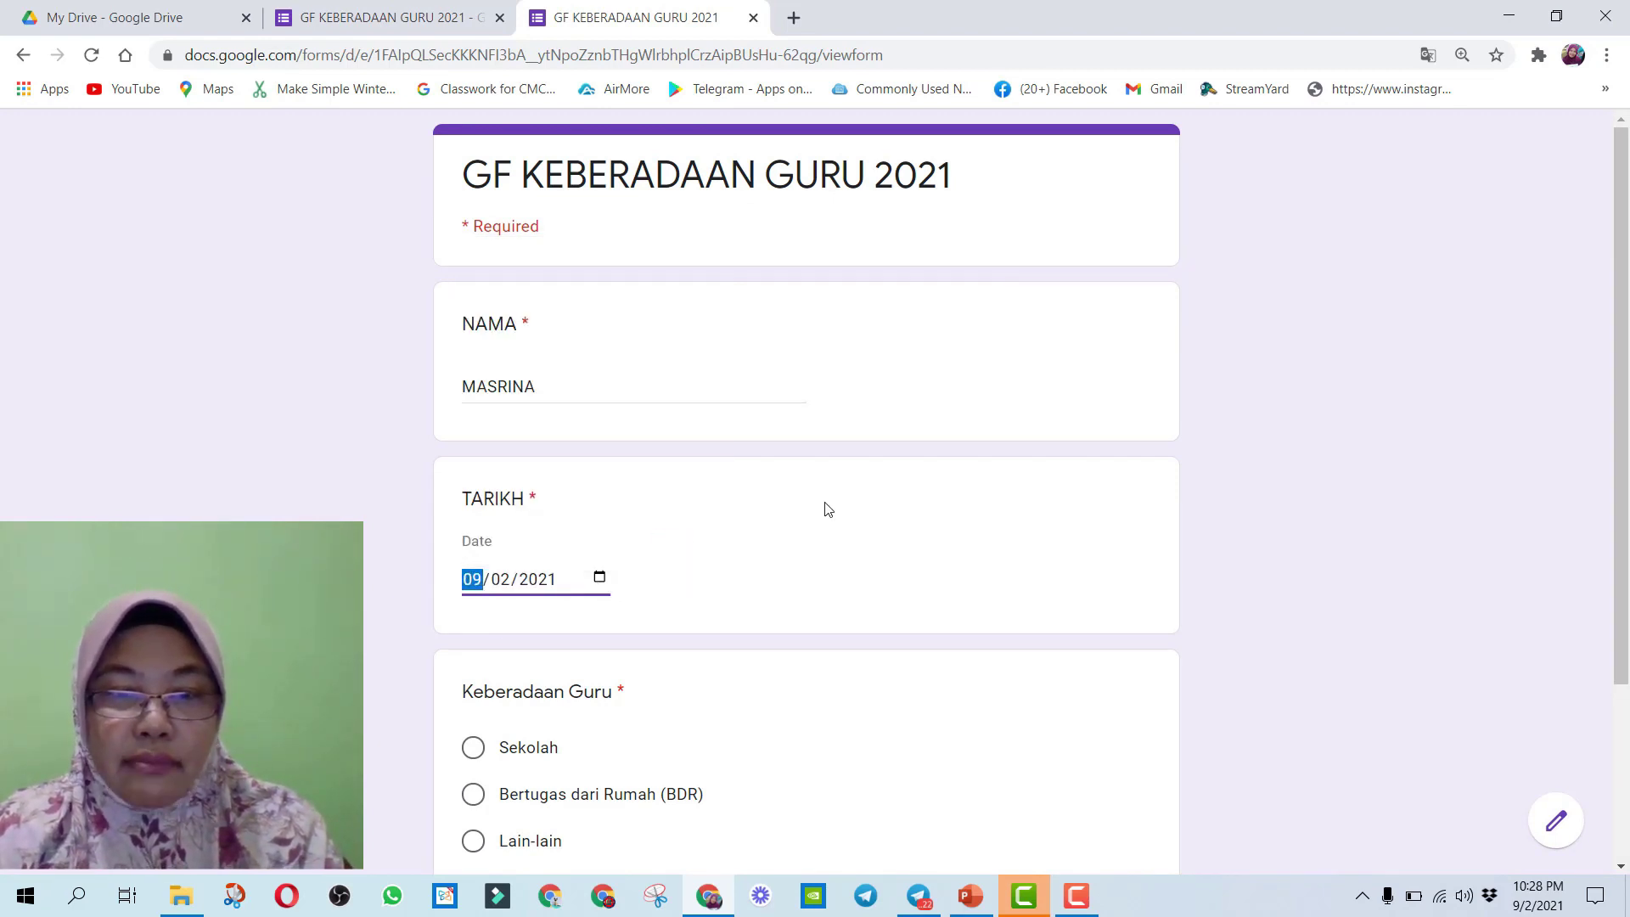
- Answer Keberadaan Guru with "Sekolah" and its follow-up question with "PDPR", and submit the second response
scroll(828, 510, "down", 3)
left_click(473, 509)
left_click(473, 509)
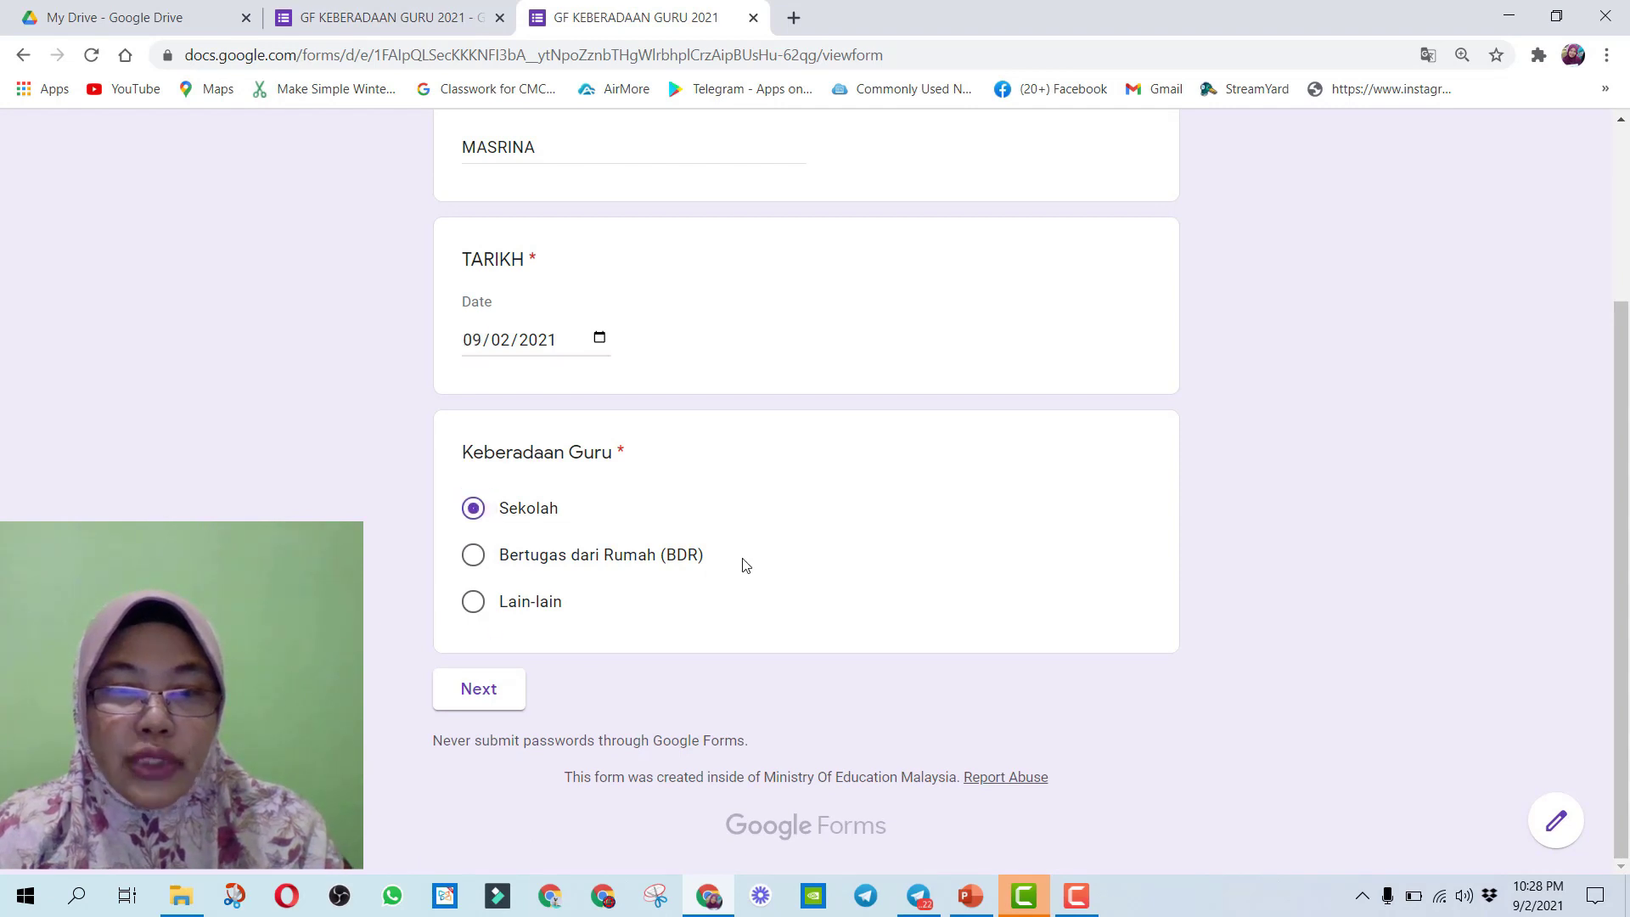
left_click(472, 701)
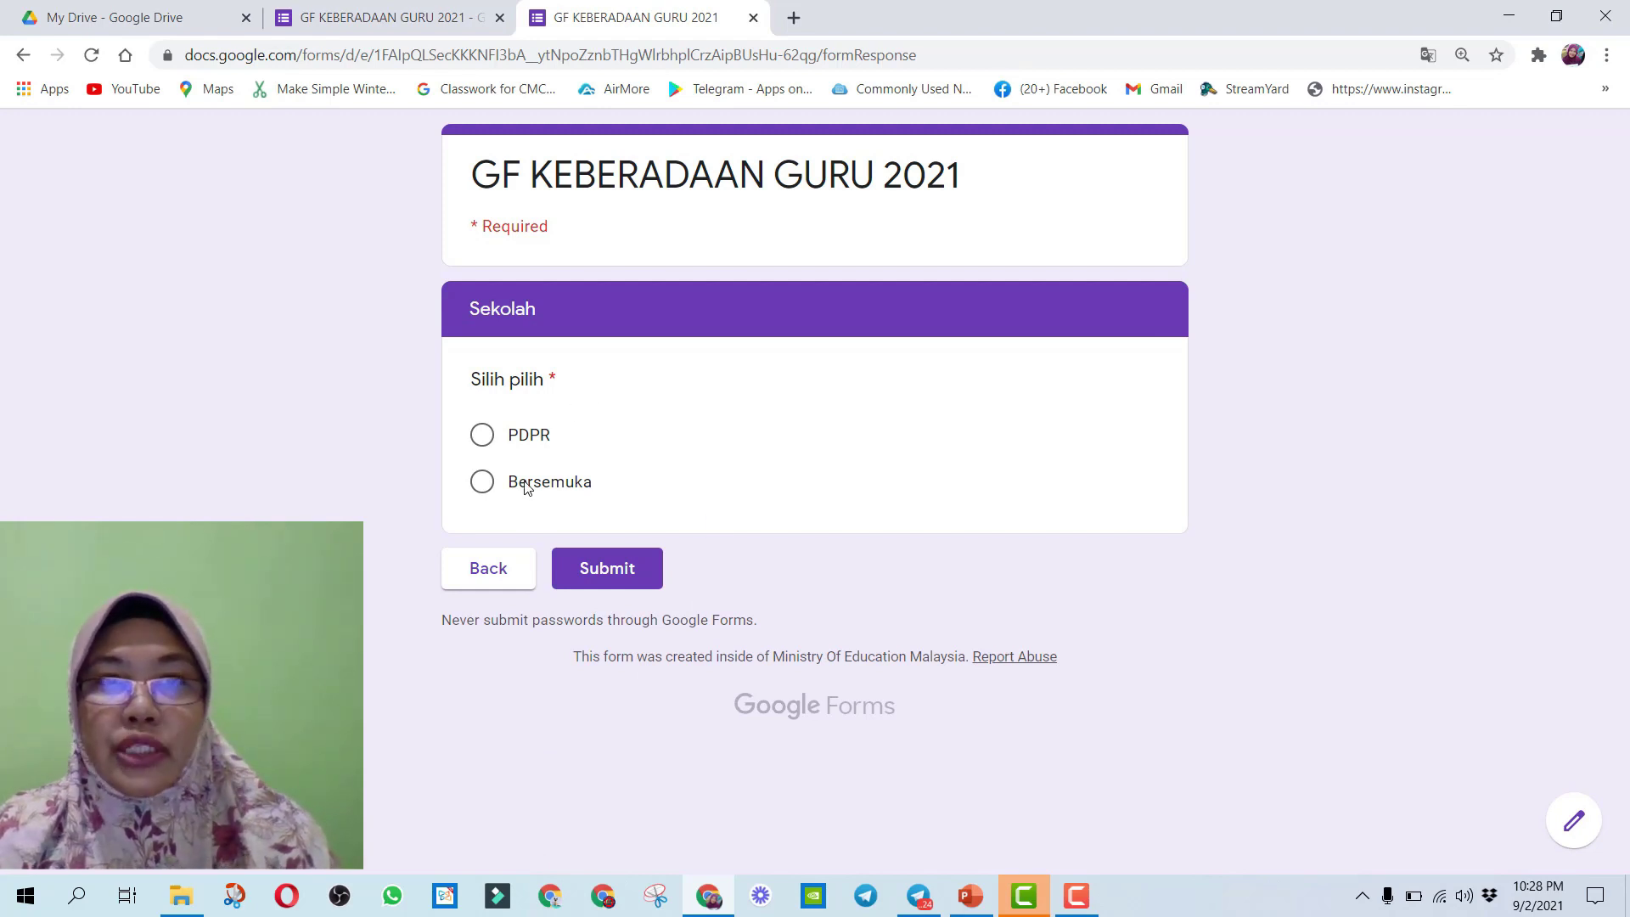
left_click(480, 437)
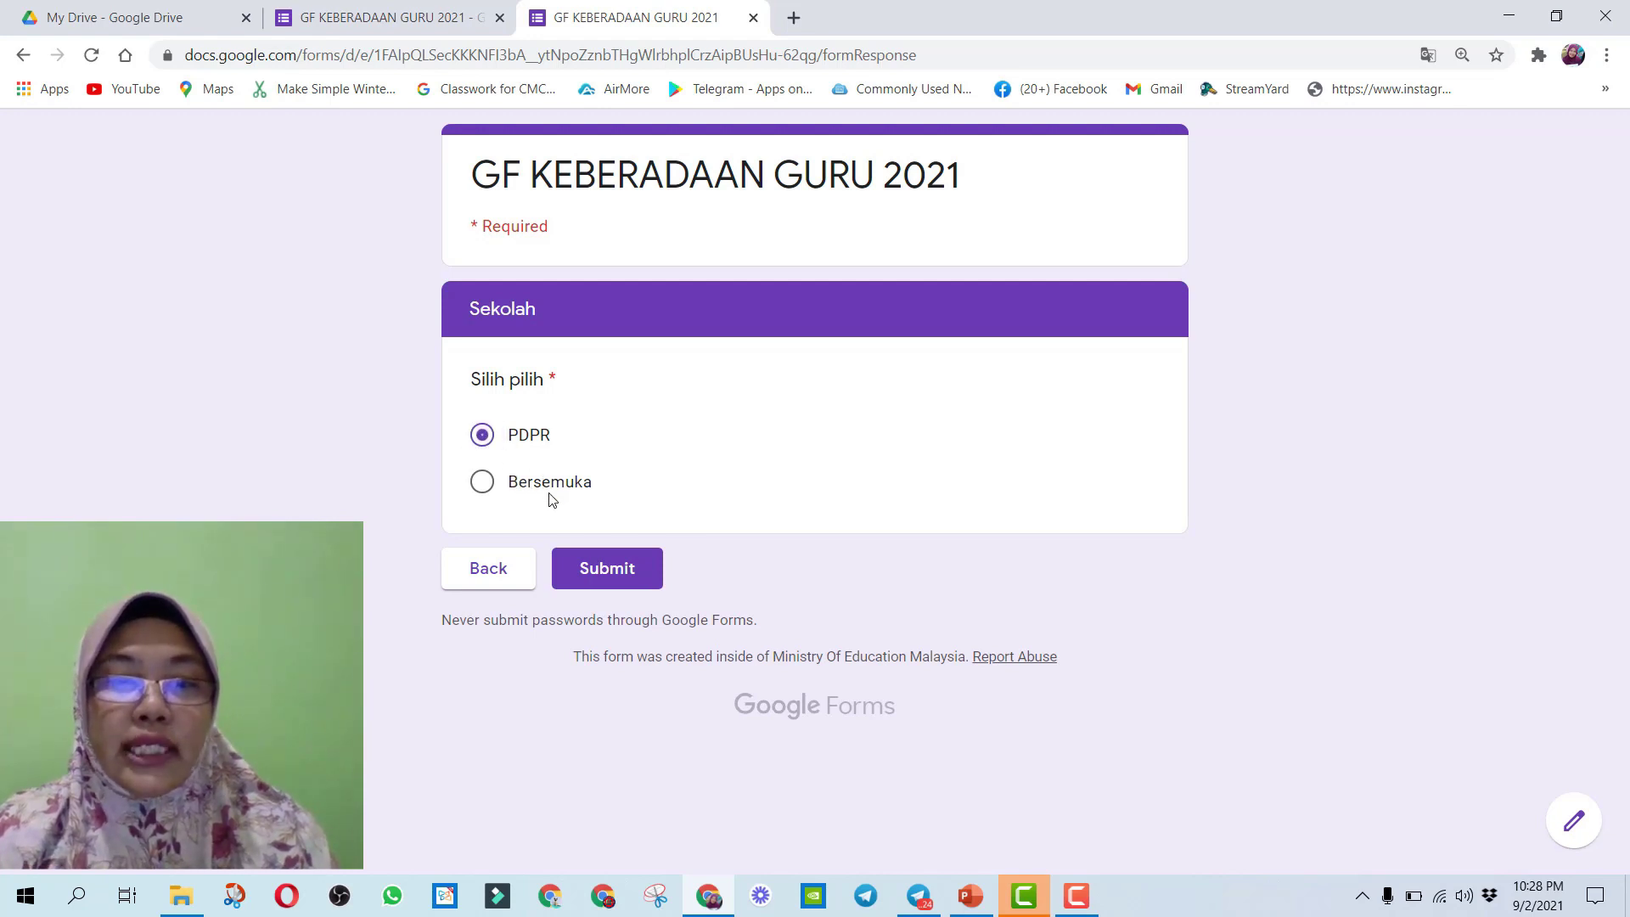
left_click(617, 573)
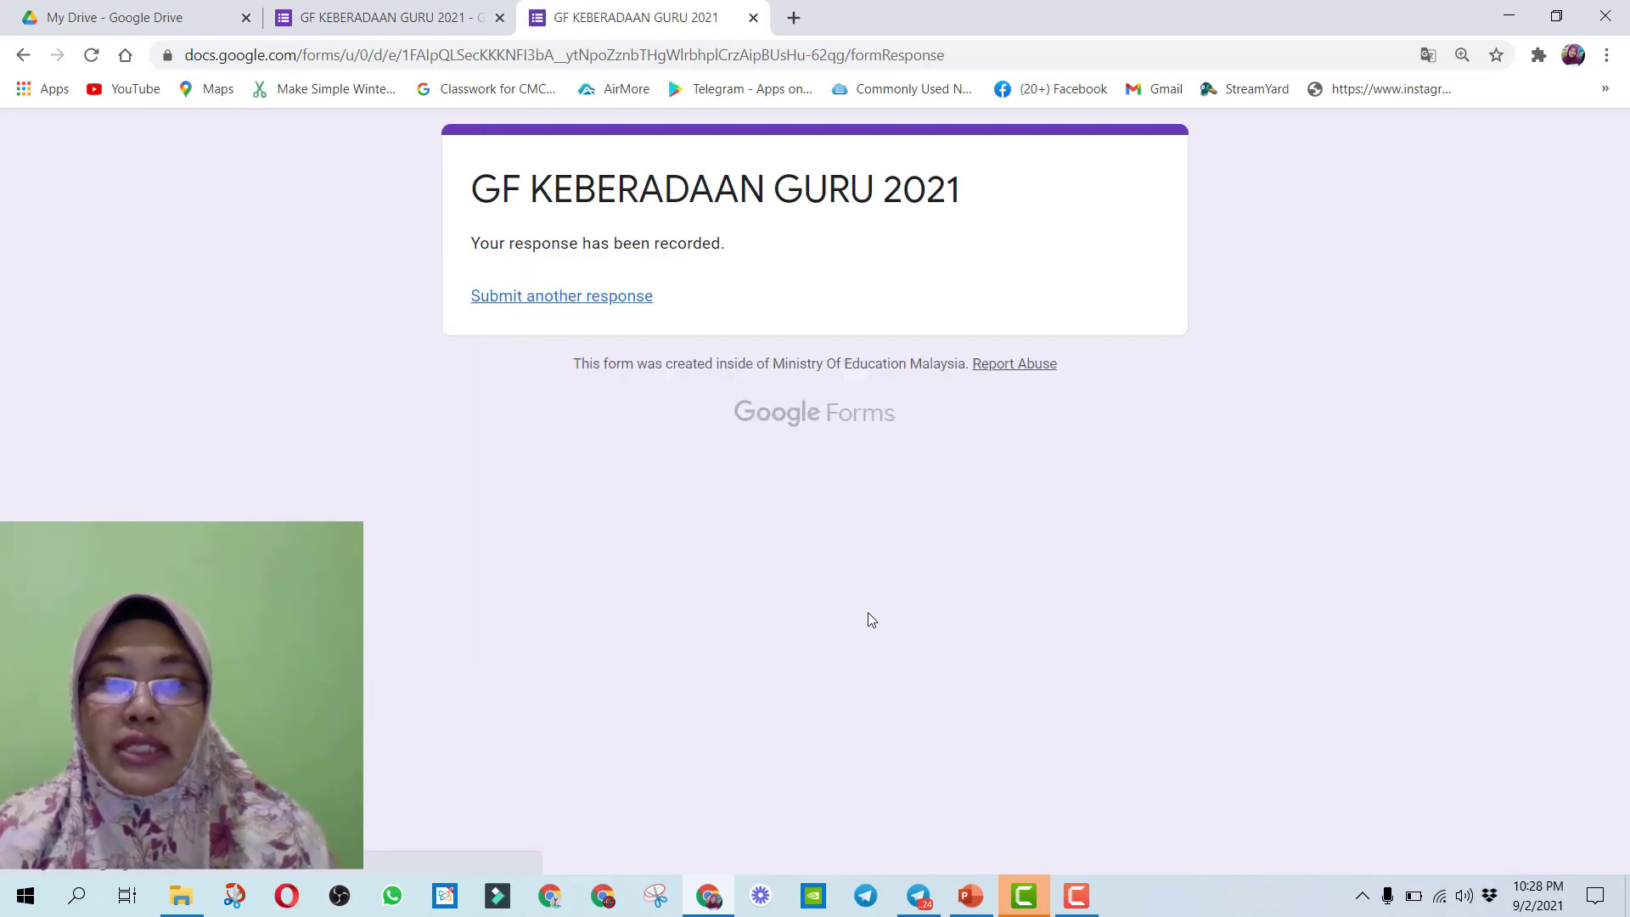
- Start a third test response with a different respondent's name in NAMA and the date 09/02/2021 in TARIKH
left_click(614, 299)
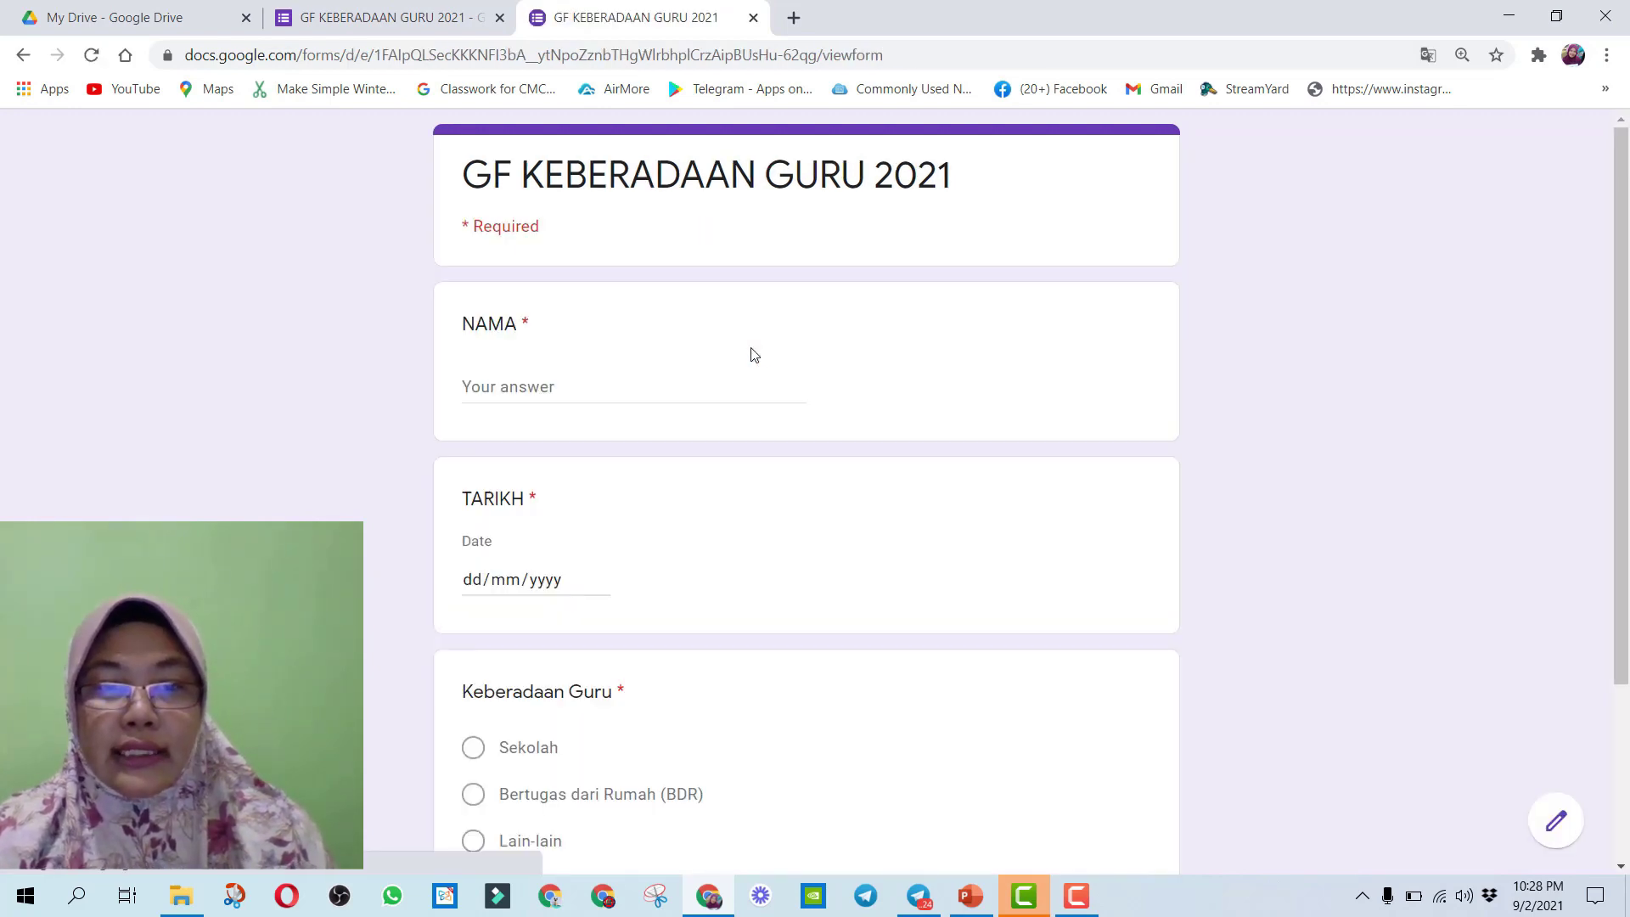
left_click(516, 385)
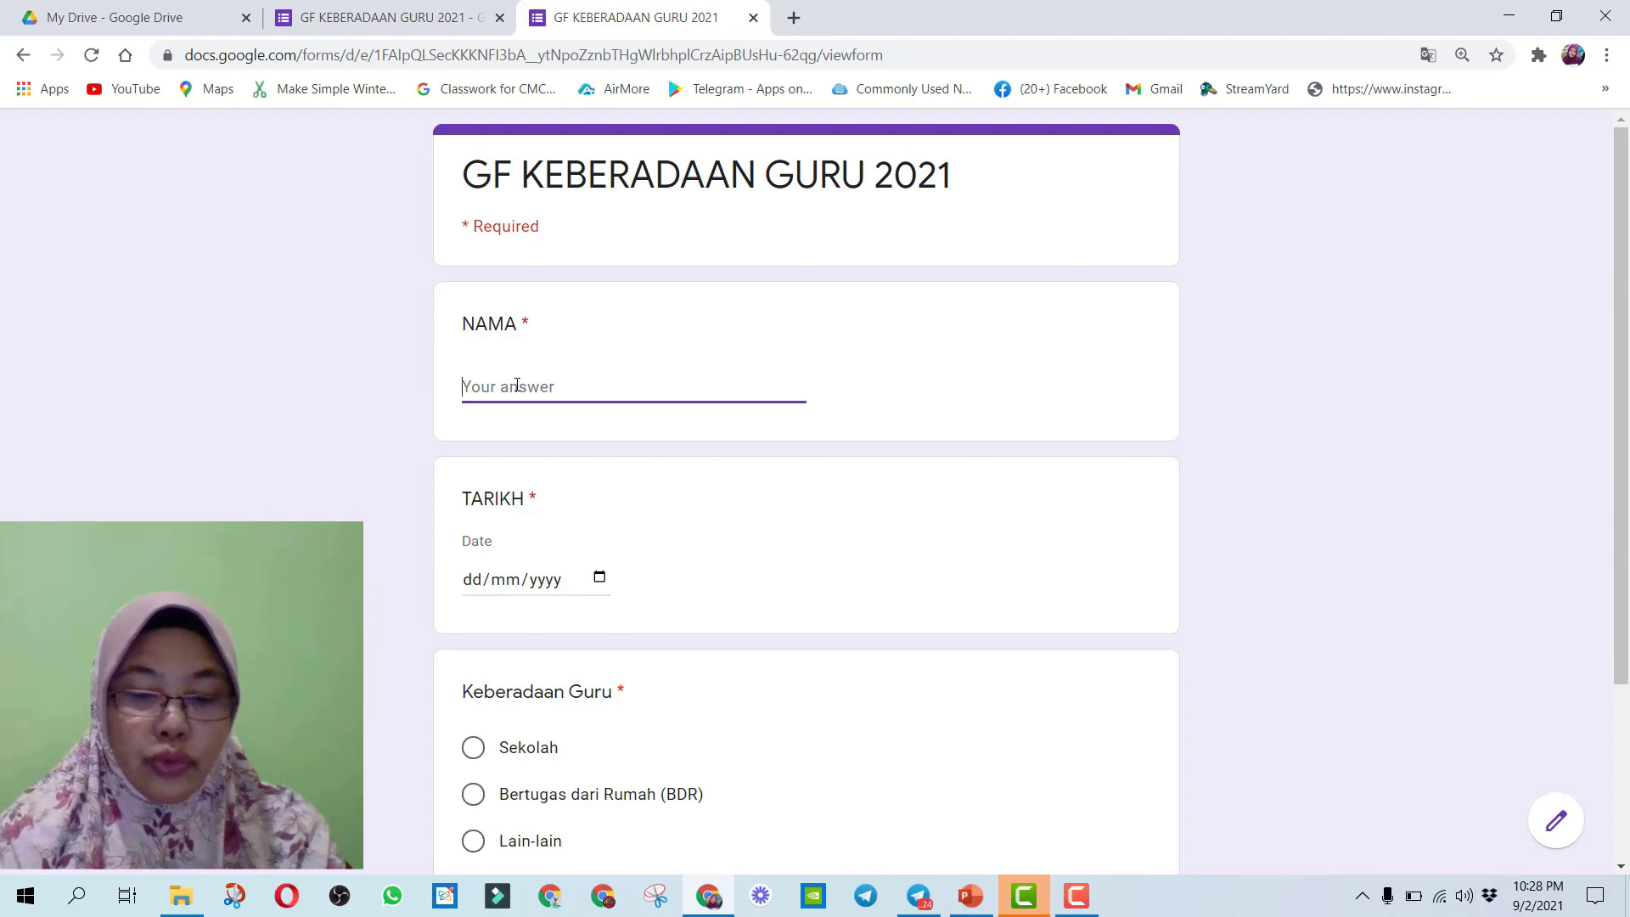
type("SALMI")
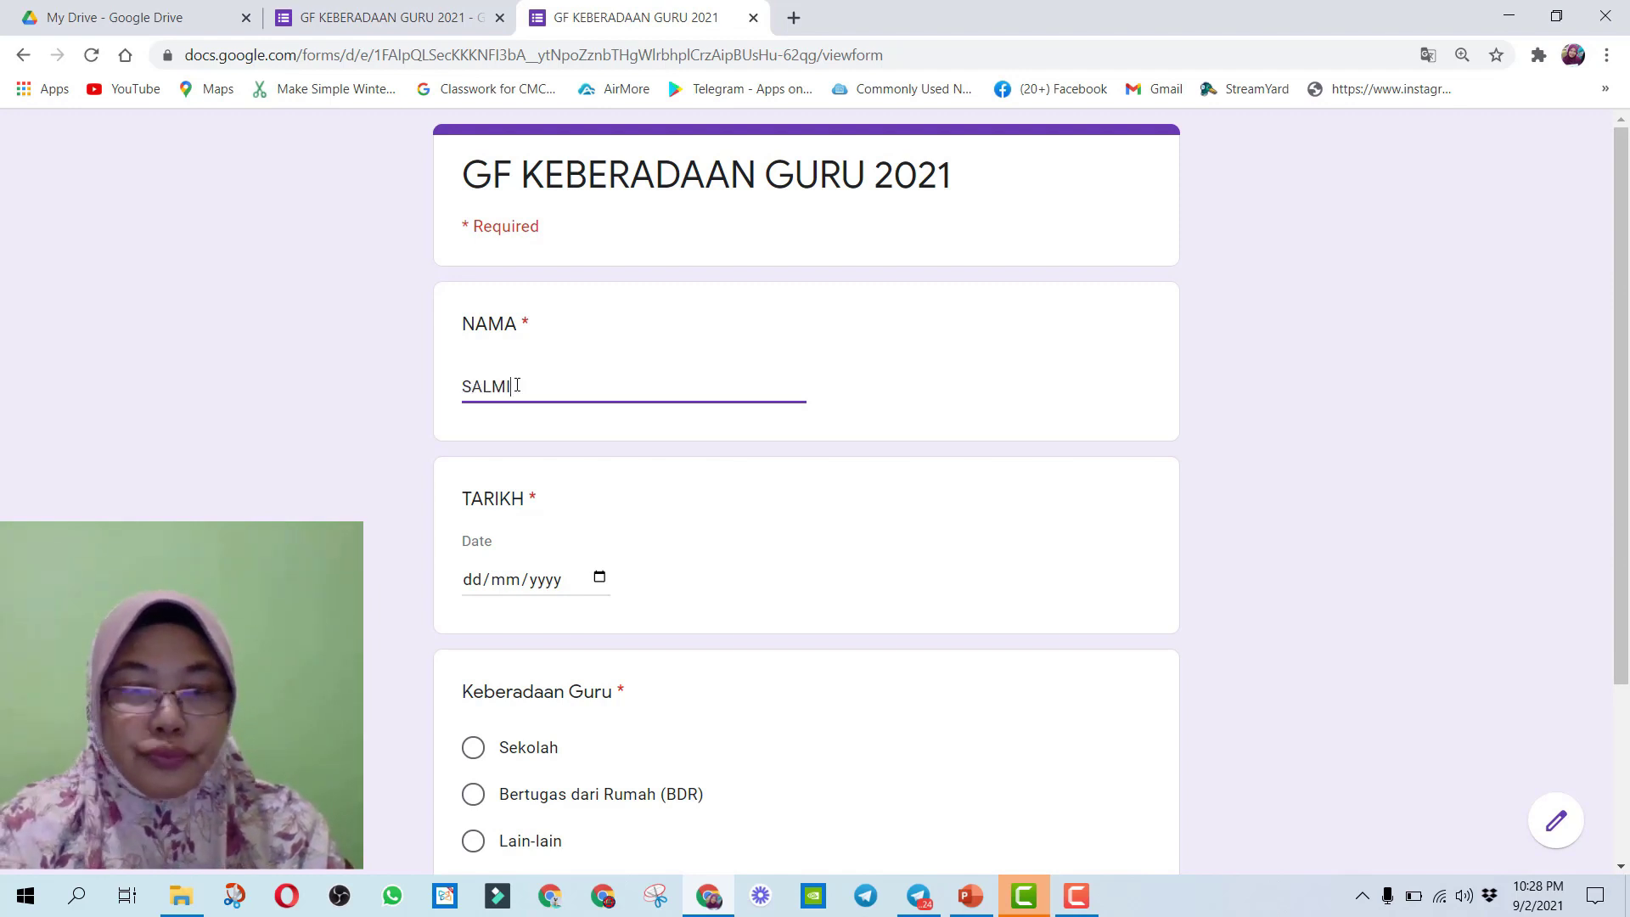
left_click(601, 581)
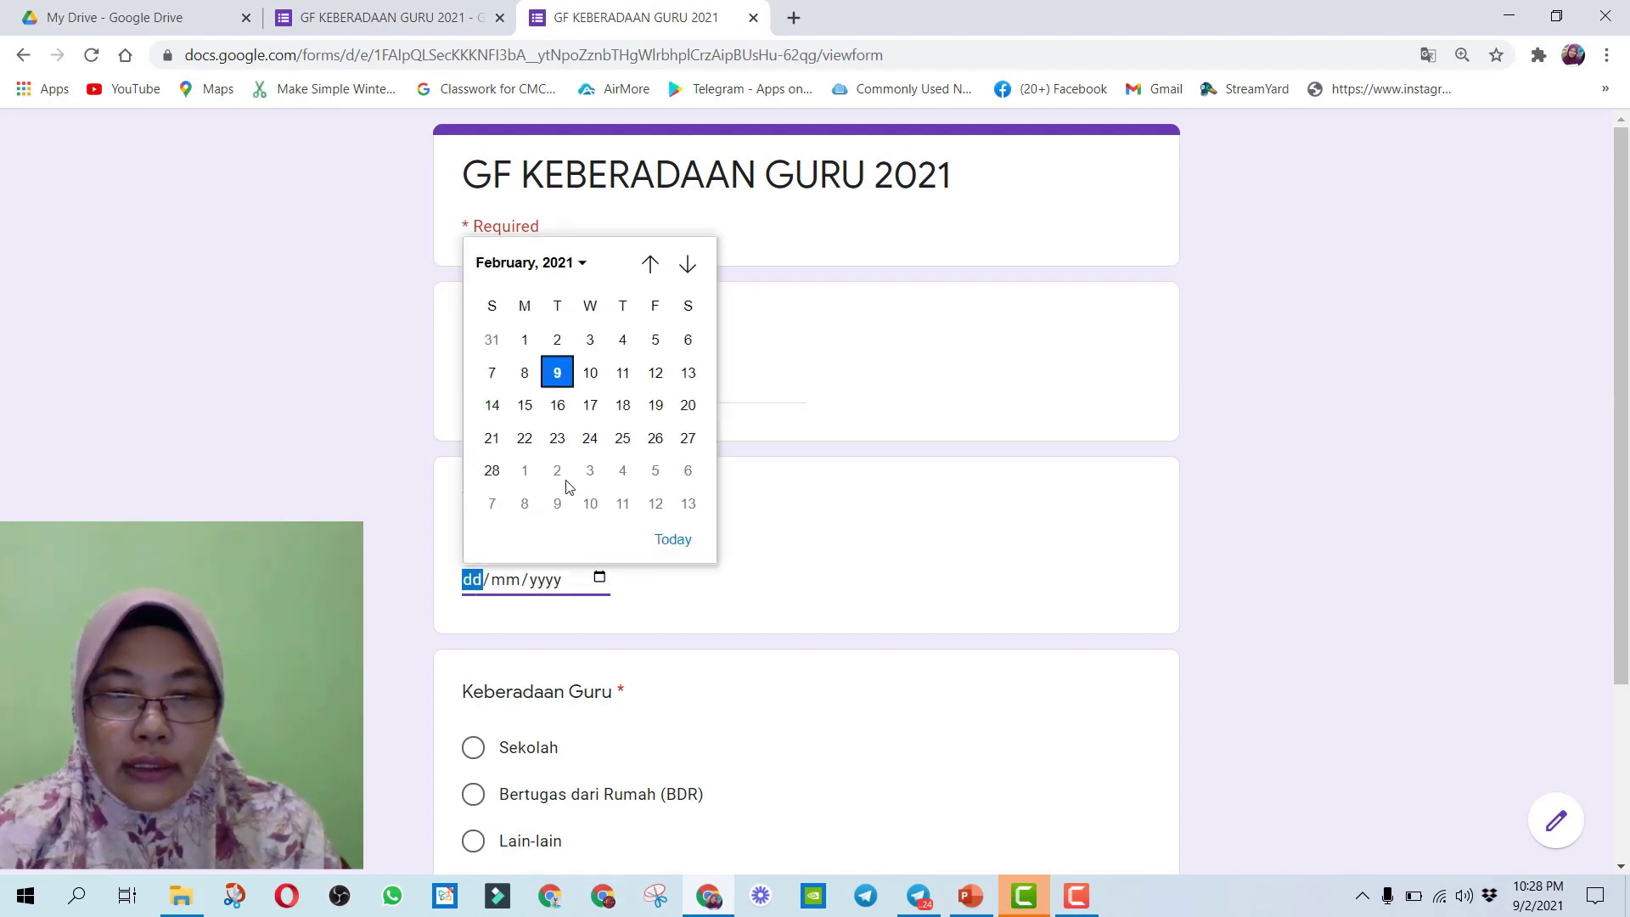
left_click(557, 372)
- Answer Keberadaan Guru with "Lain-lain" and Sila pilih with "CRK", and submit the third response
scroll(742, 517, "down", 3)
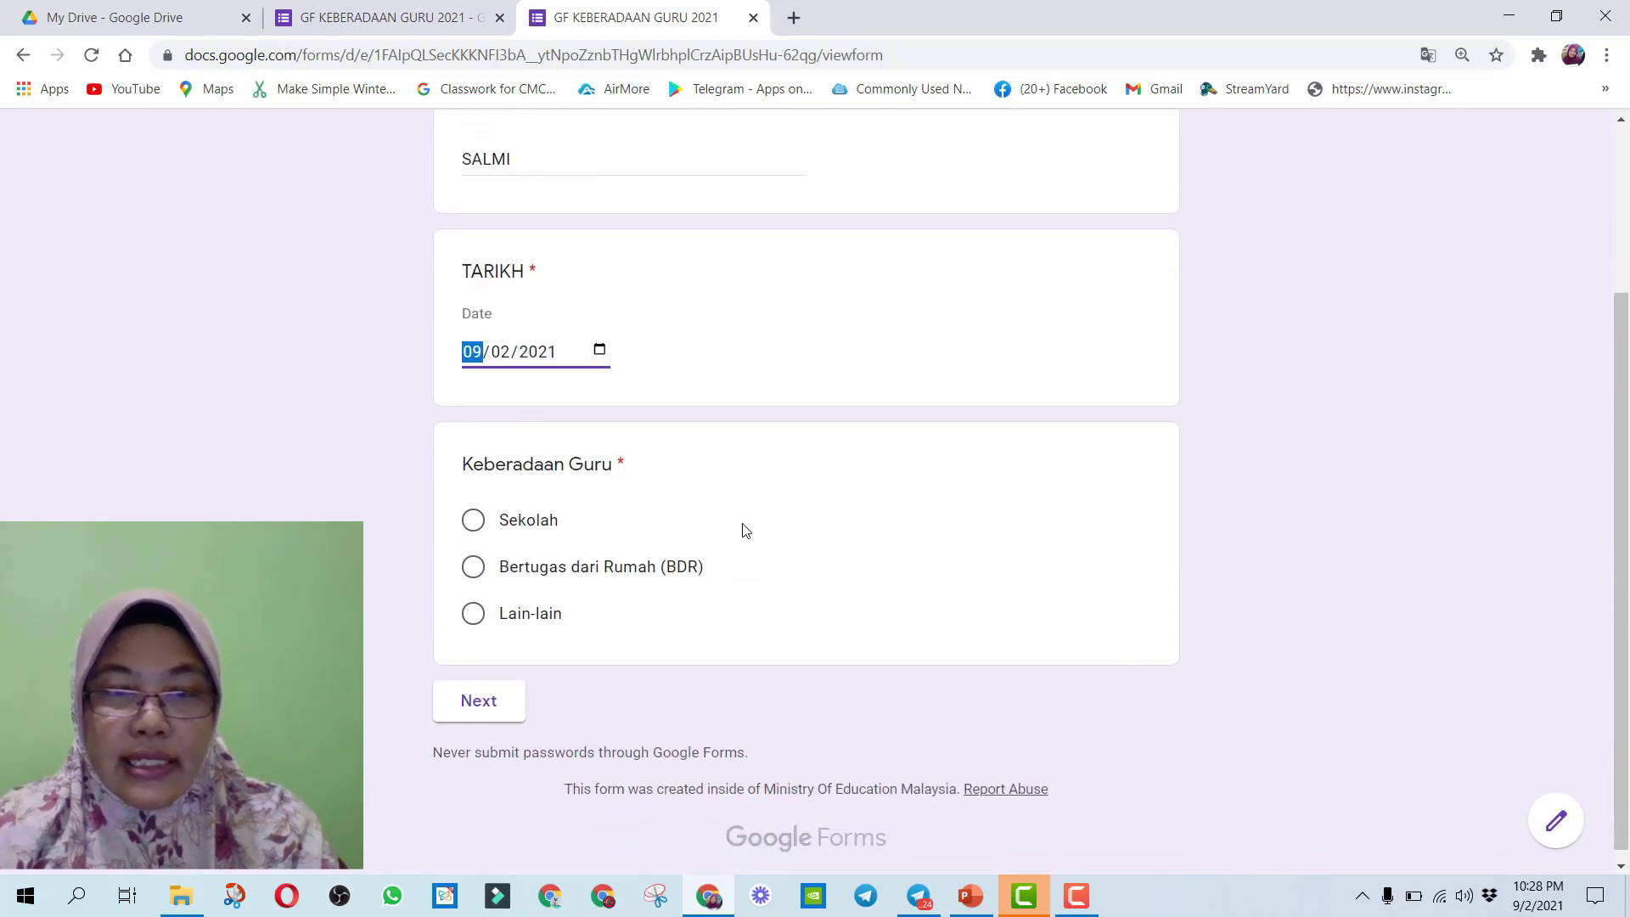
left_click(473, 605)
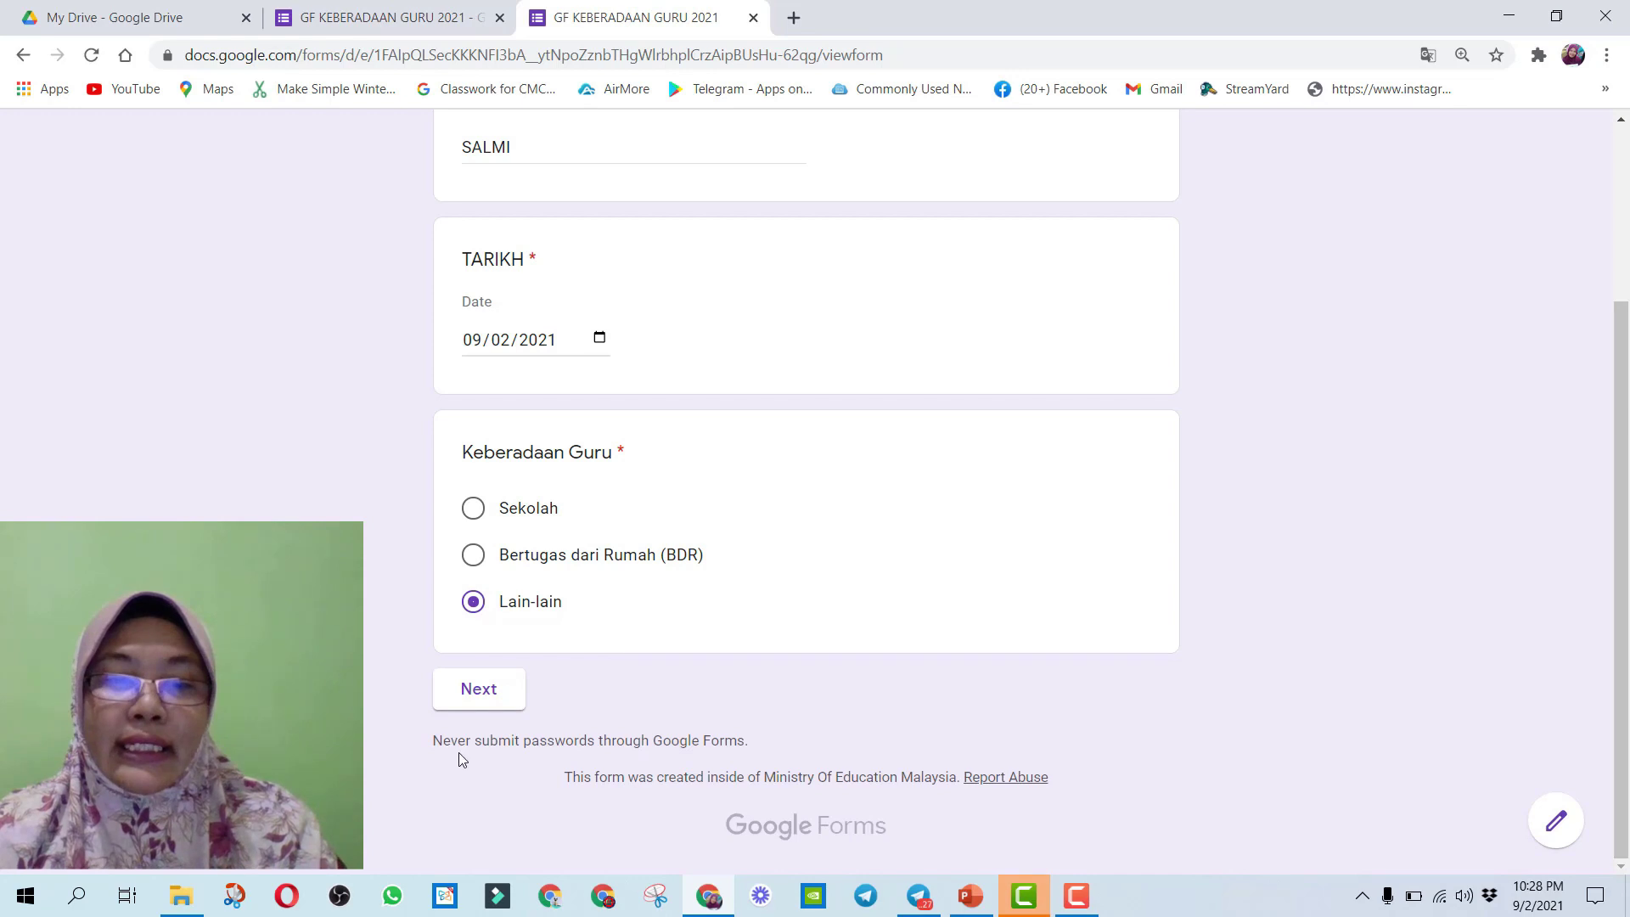
left_click(495, 707)
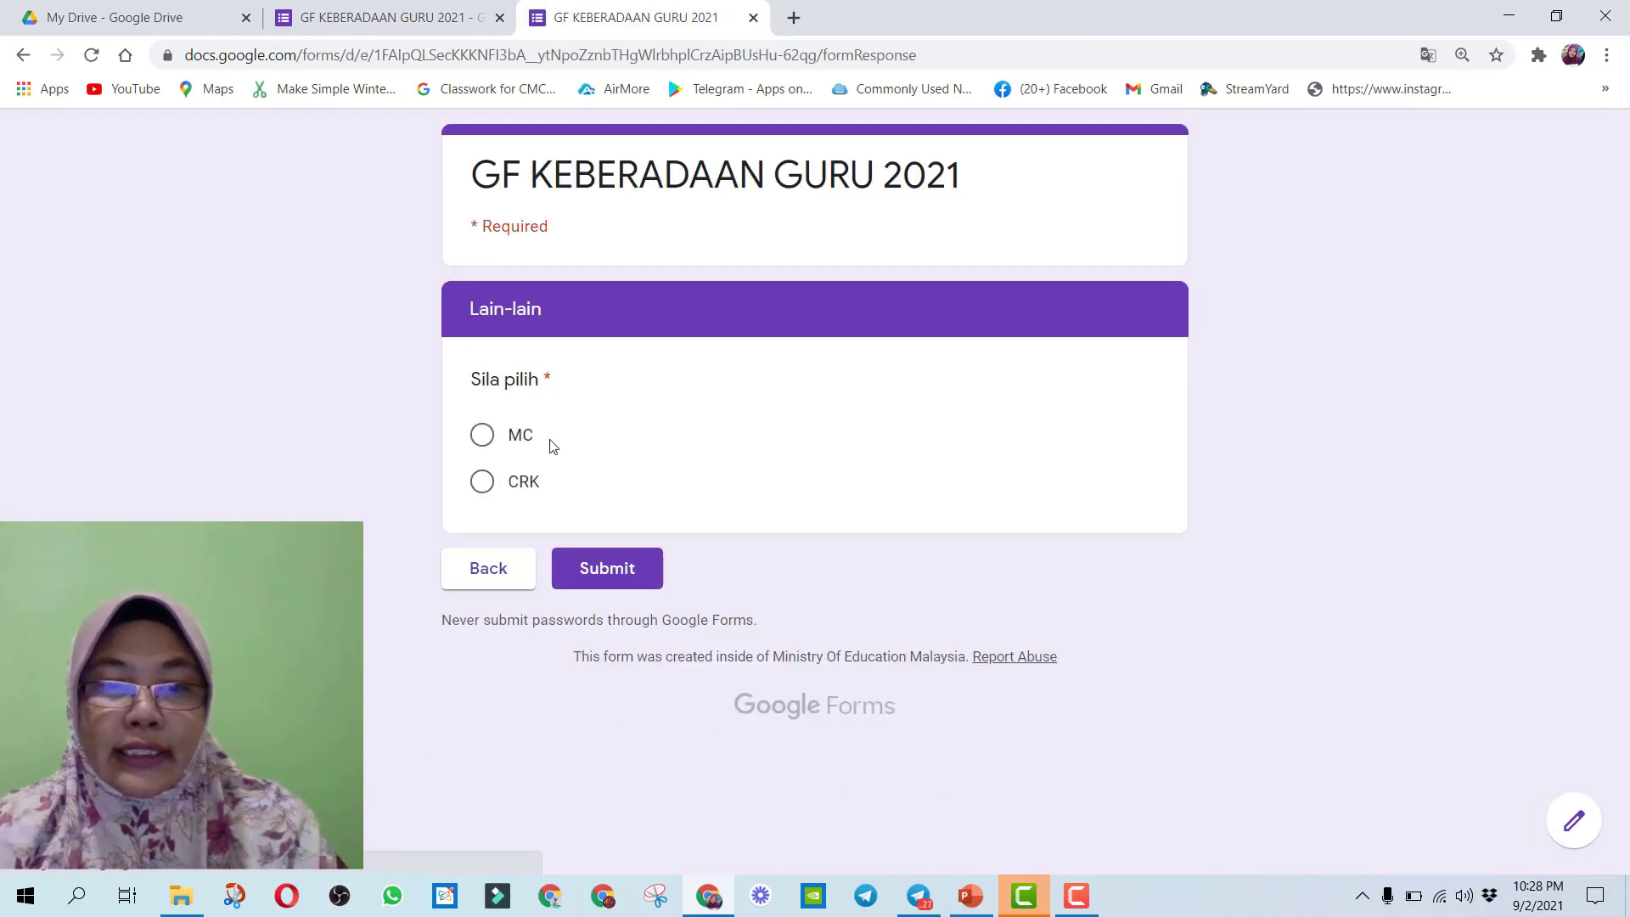
left_click(481, 484)
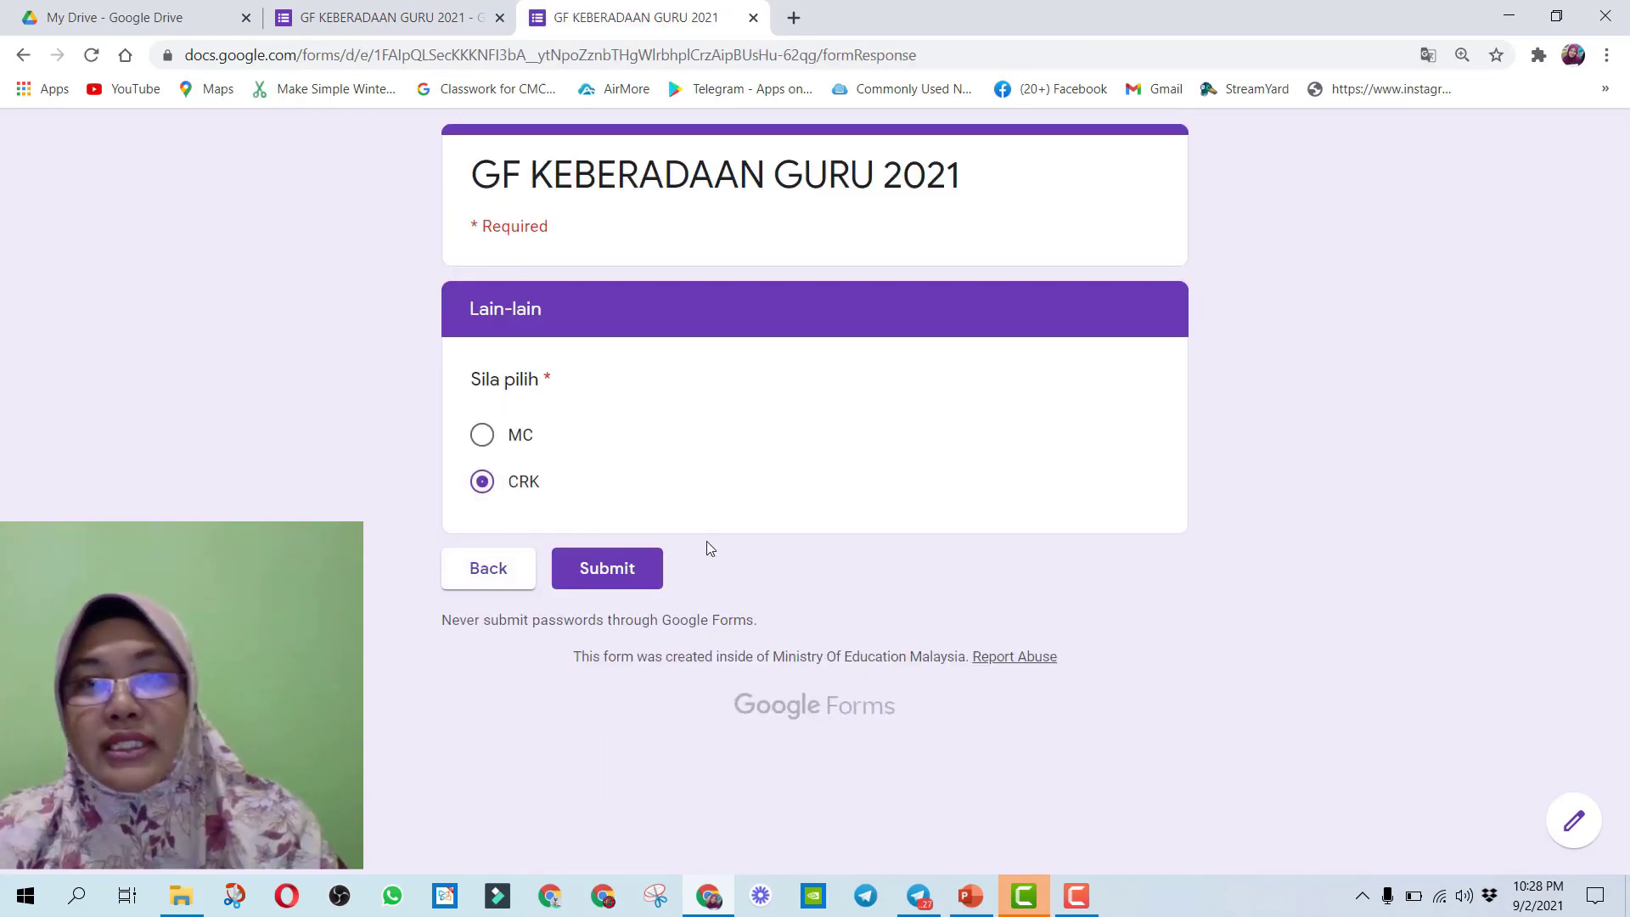
left_click(611, 573)
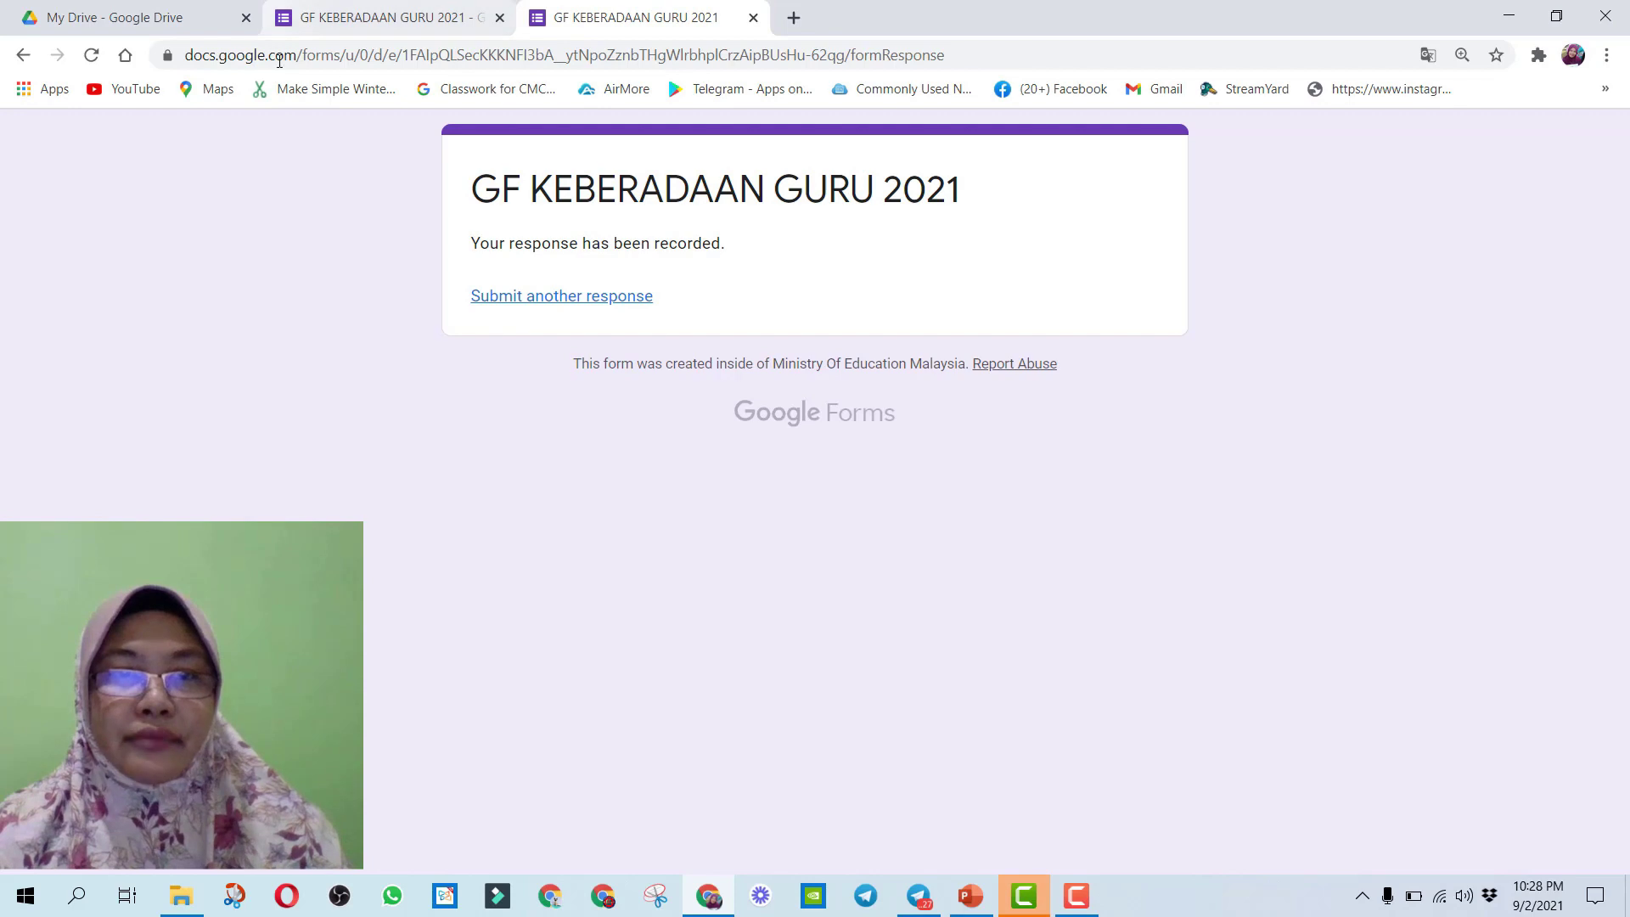
- Return to the form editor and review the response summary, from the names and dates through each section's answer chart
left_click(353, 19)
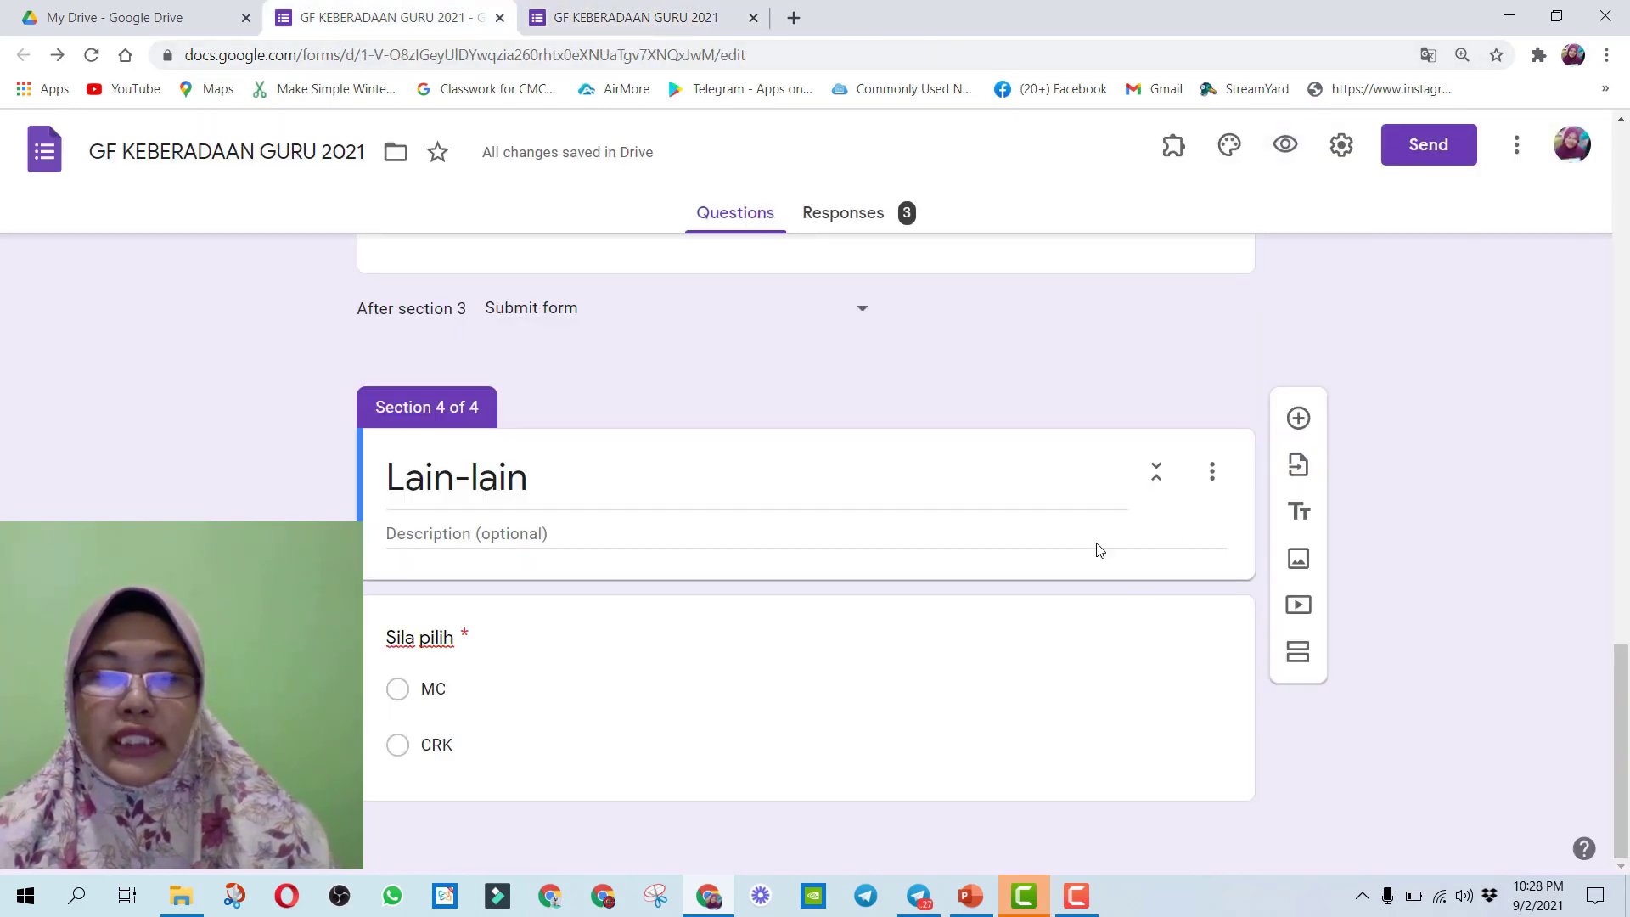
left_click(846, 220)
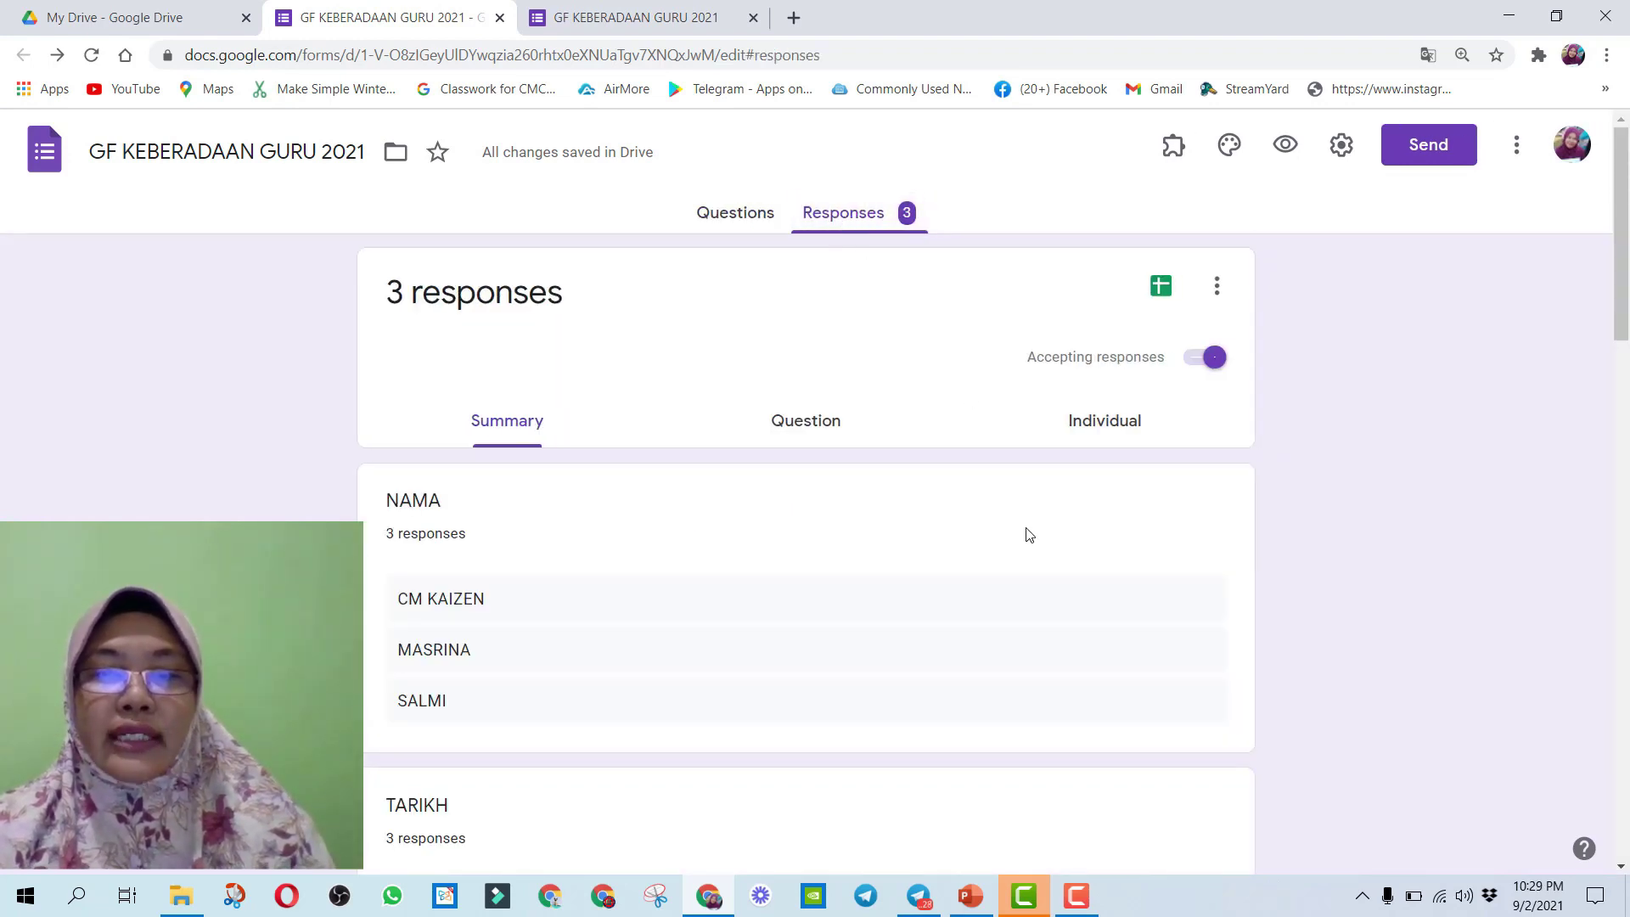
scroll(1026, 537, "down", 10)
scroll(1028, 543, "down", 9)
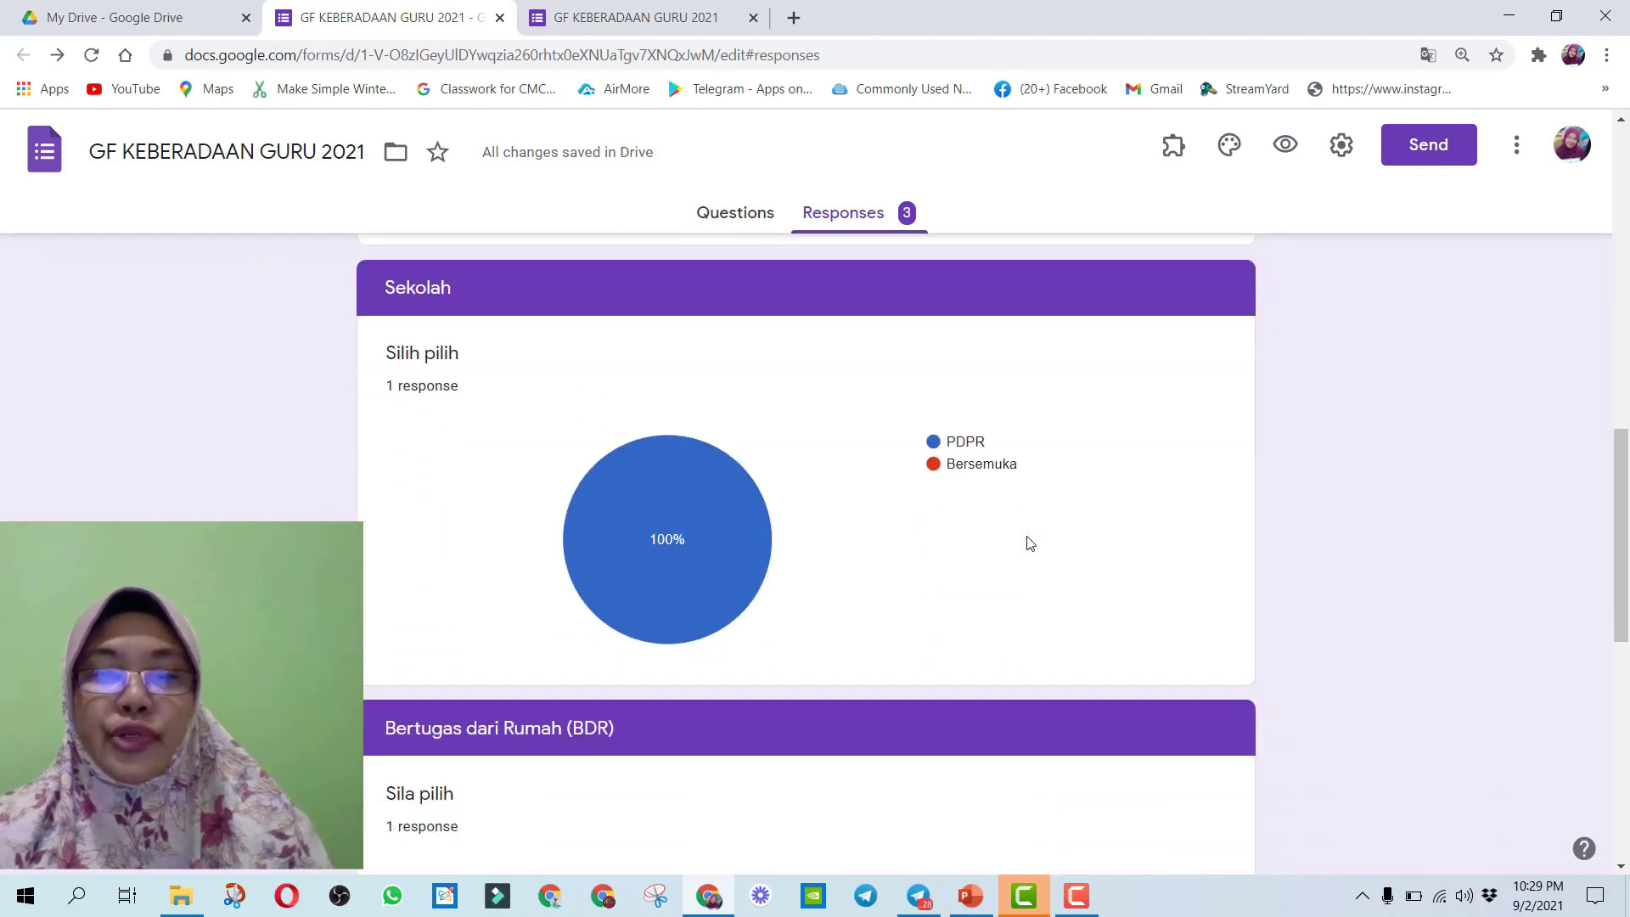
scroll(1029, 543, "down", 3)
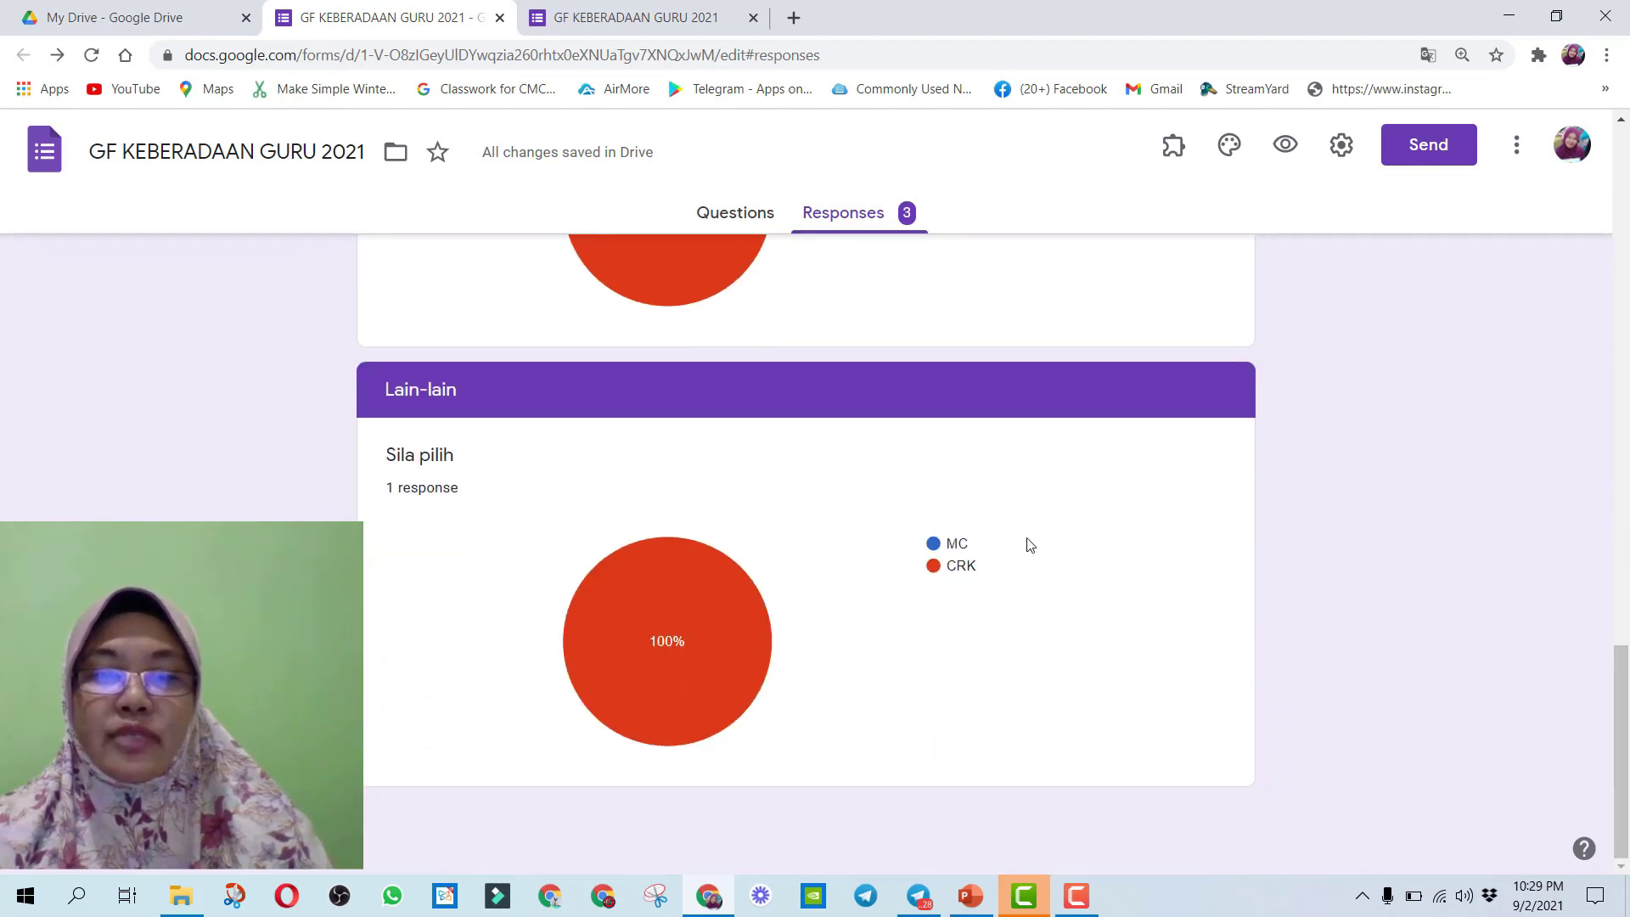
scroll(1029, 544, "up", 5)
scroll(1028, 544, "up", 10)
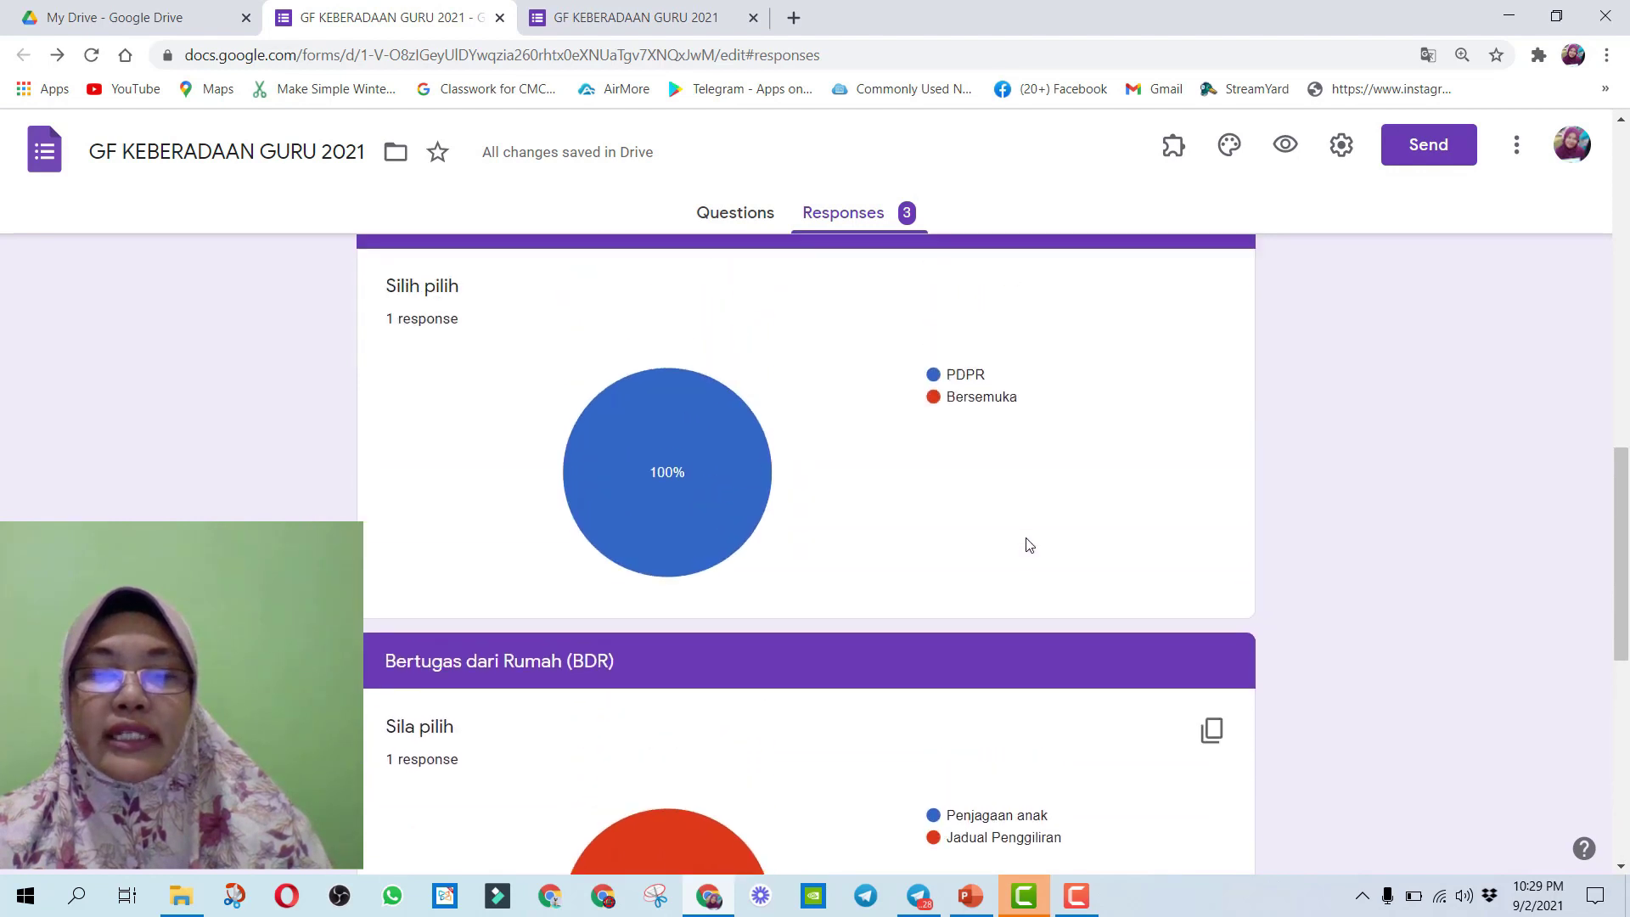
scroll(1028, 544, "up", 4)
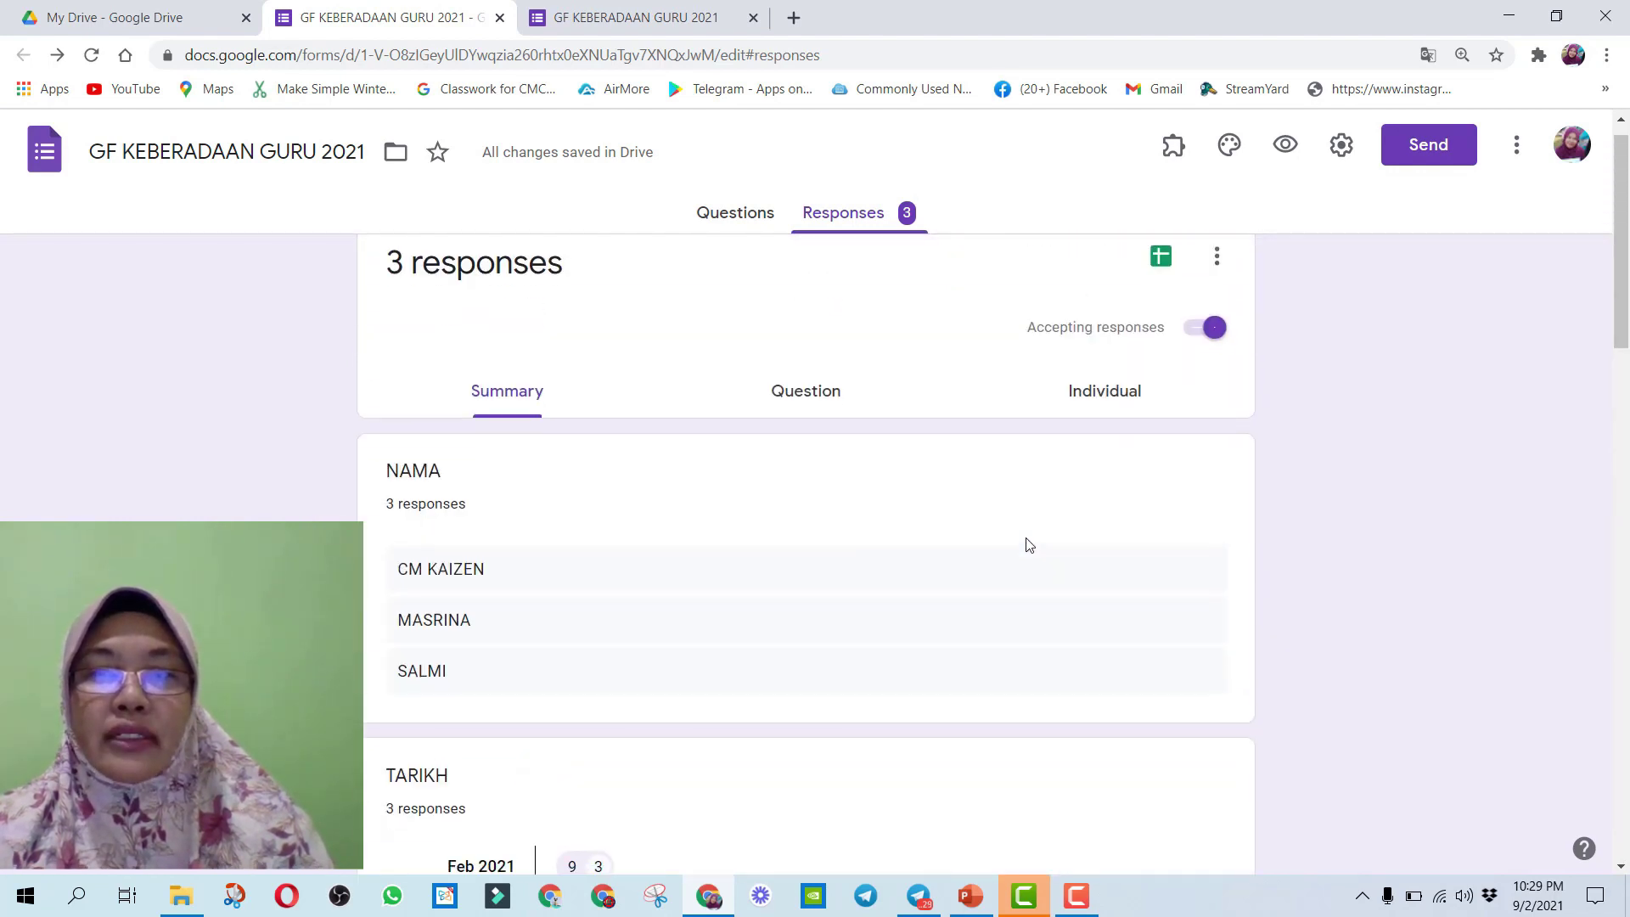
- Open the form's sending options and enable automatic collection of respondents' Ministry Of Education Malaysia email addresses
left_click(1428, 146)
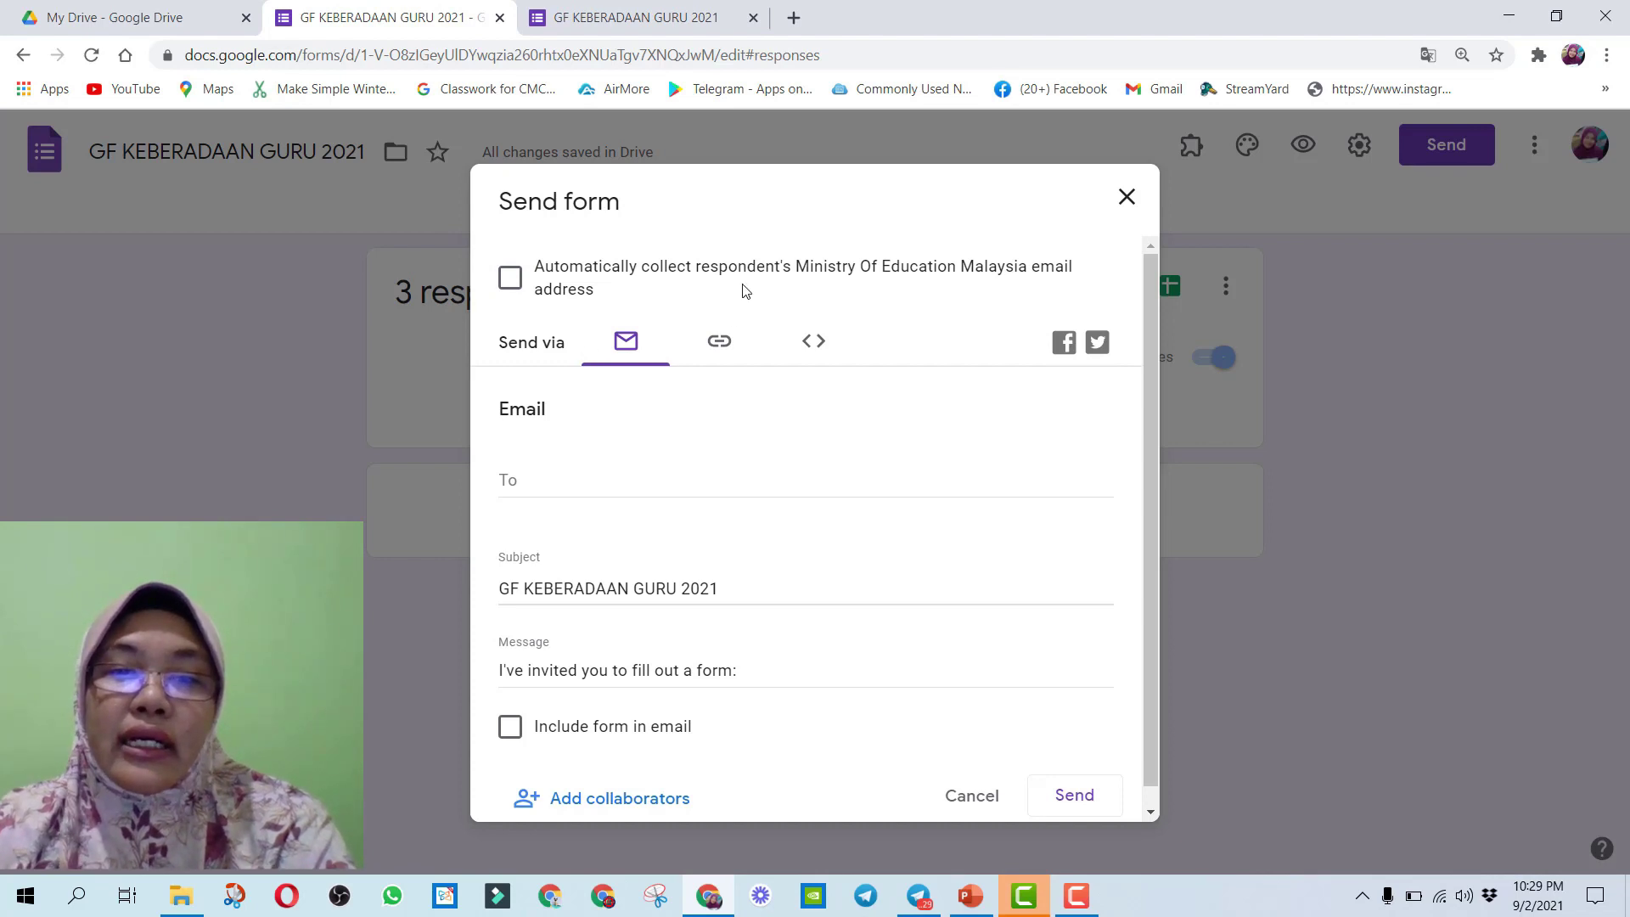
left_click(509, 280)
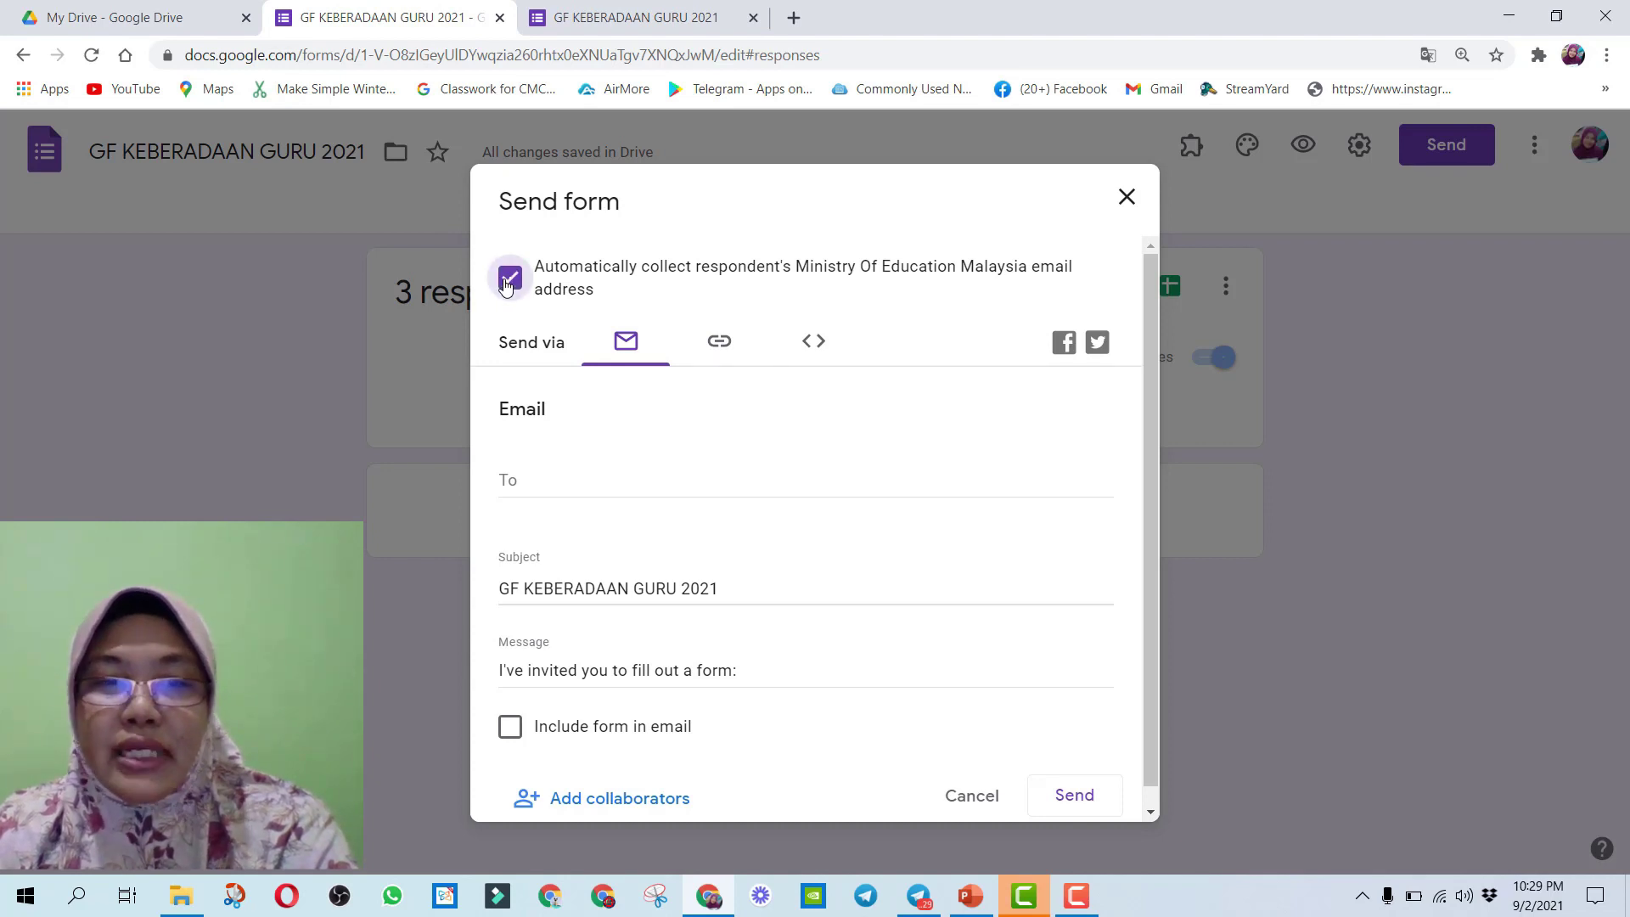
- Turn off automatic collection of respondents' email addresses and copy the form's shortened link
left_click(507, 285)
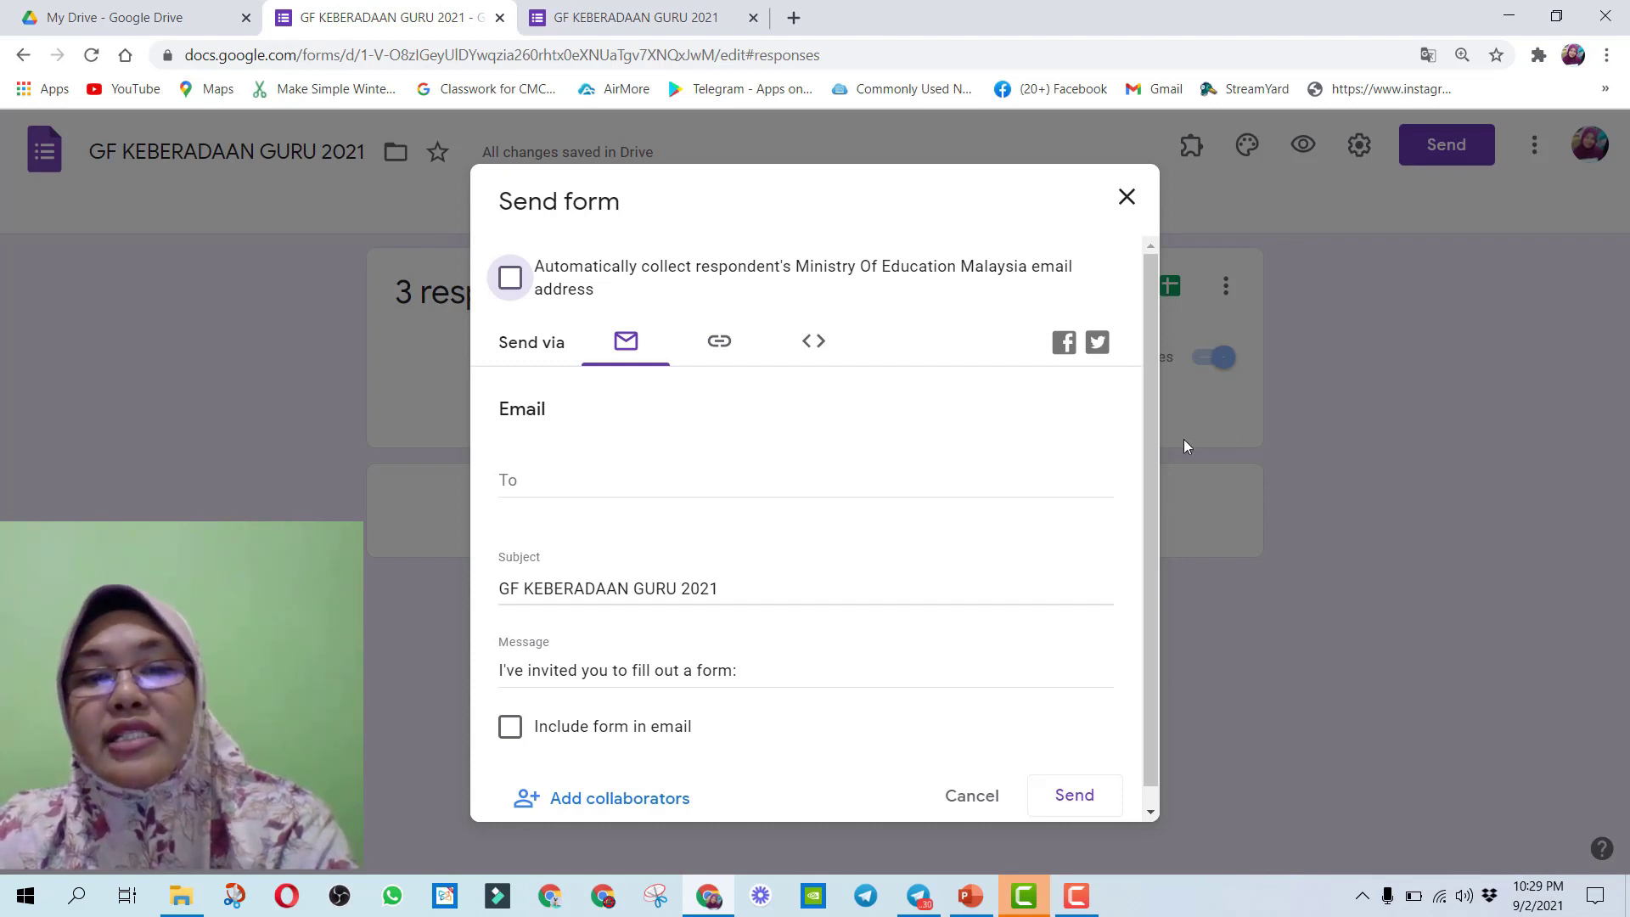
left_click(718, 341)
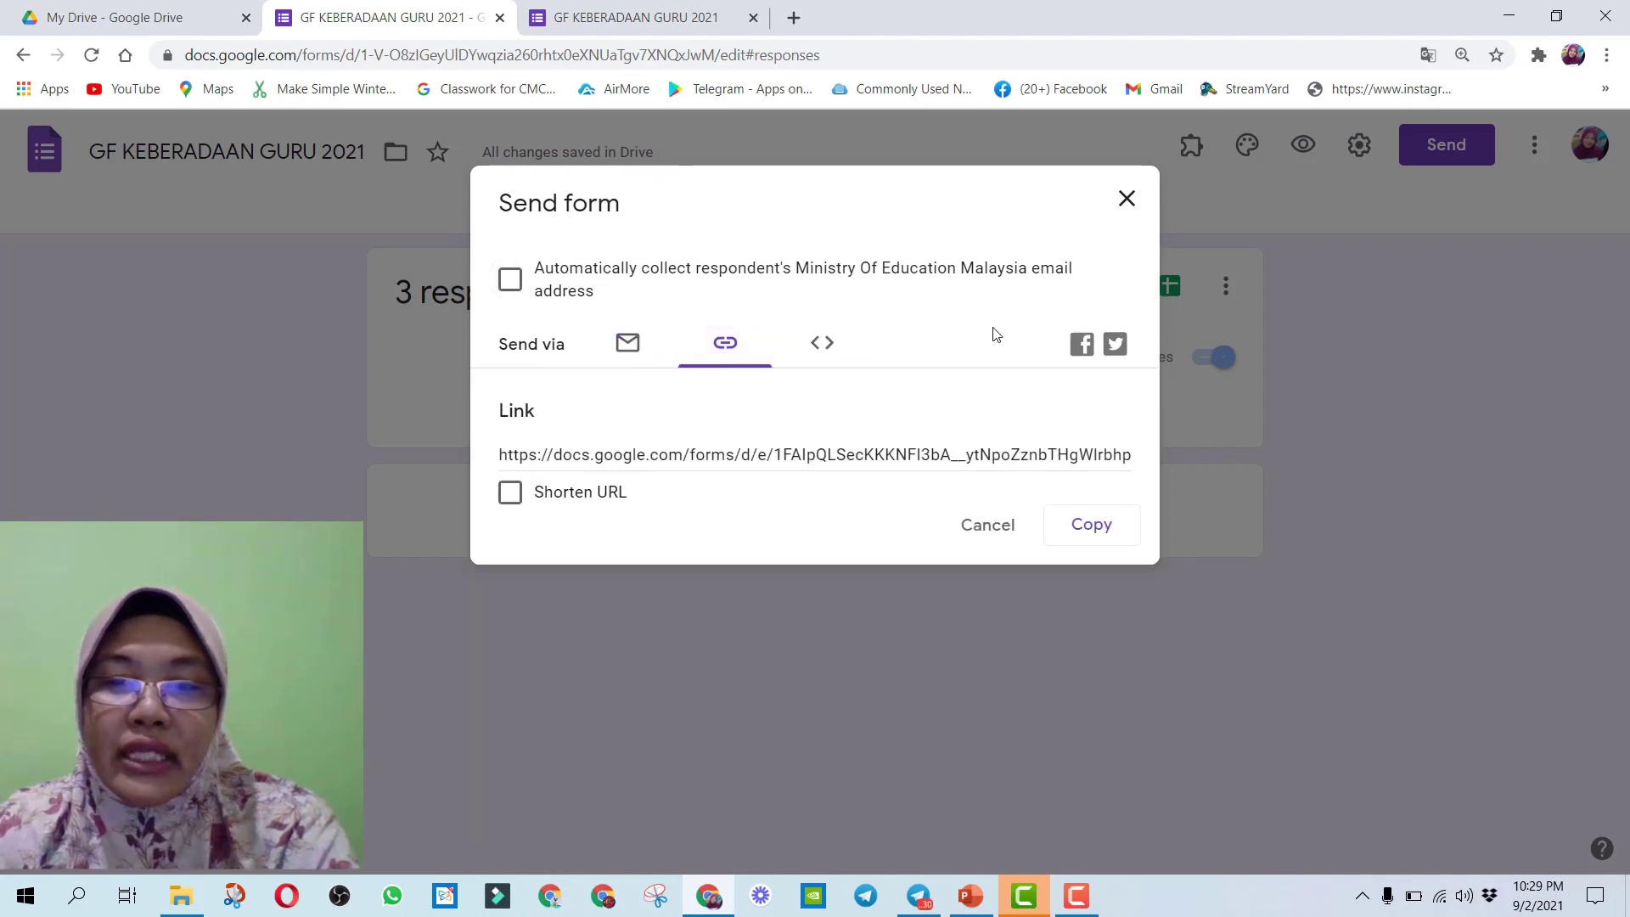
left_click(511, 494)
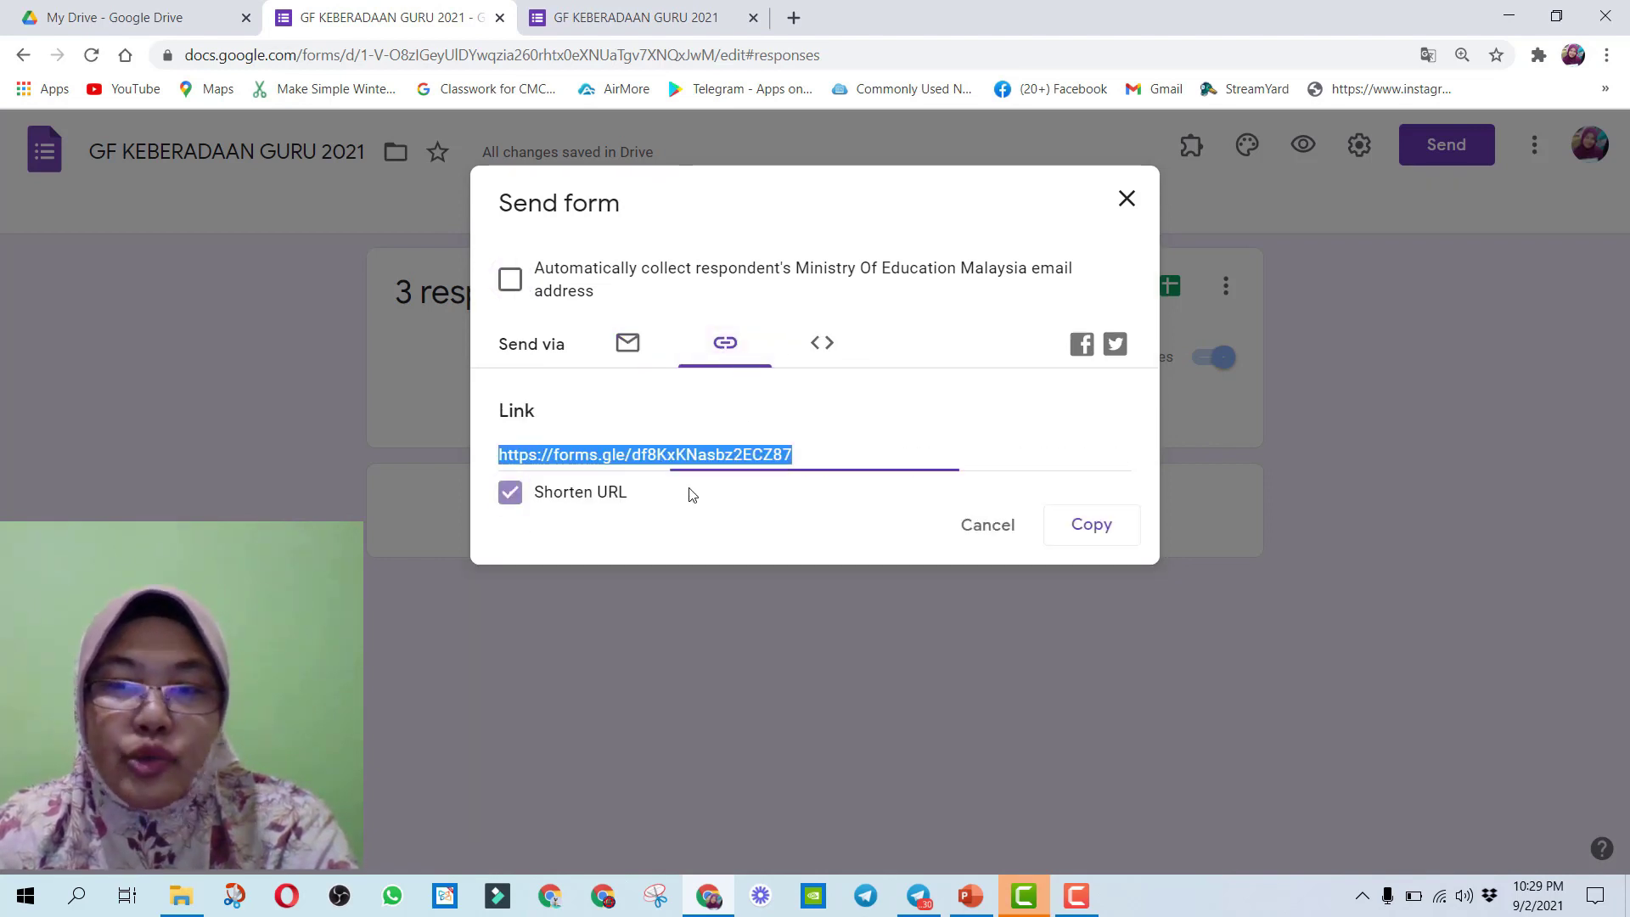
left_click(1091, 523)
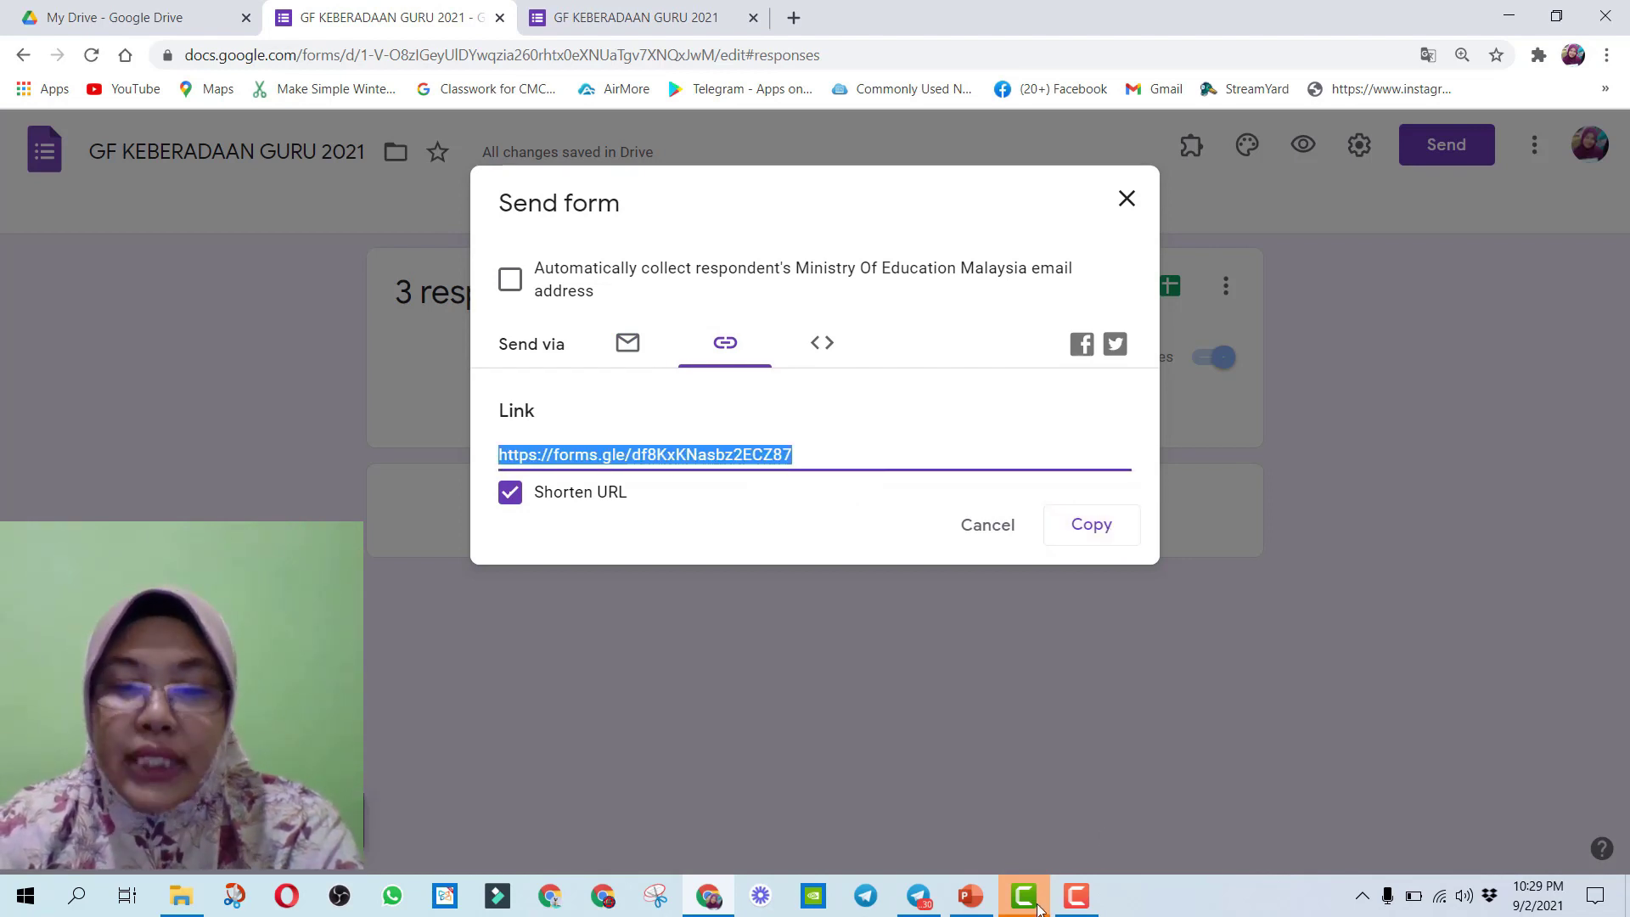
- Switch to Telegram, search for "sa" to open the Saved Messages chat, and send the copied form link there
mouse_move(923, 901)
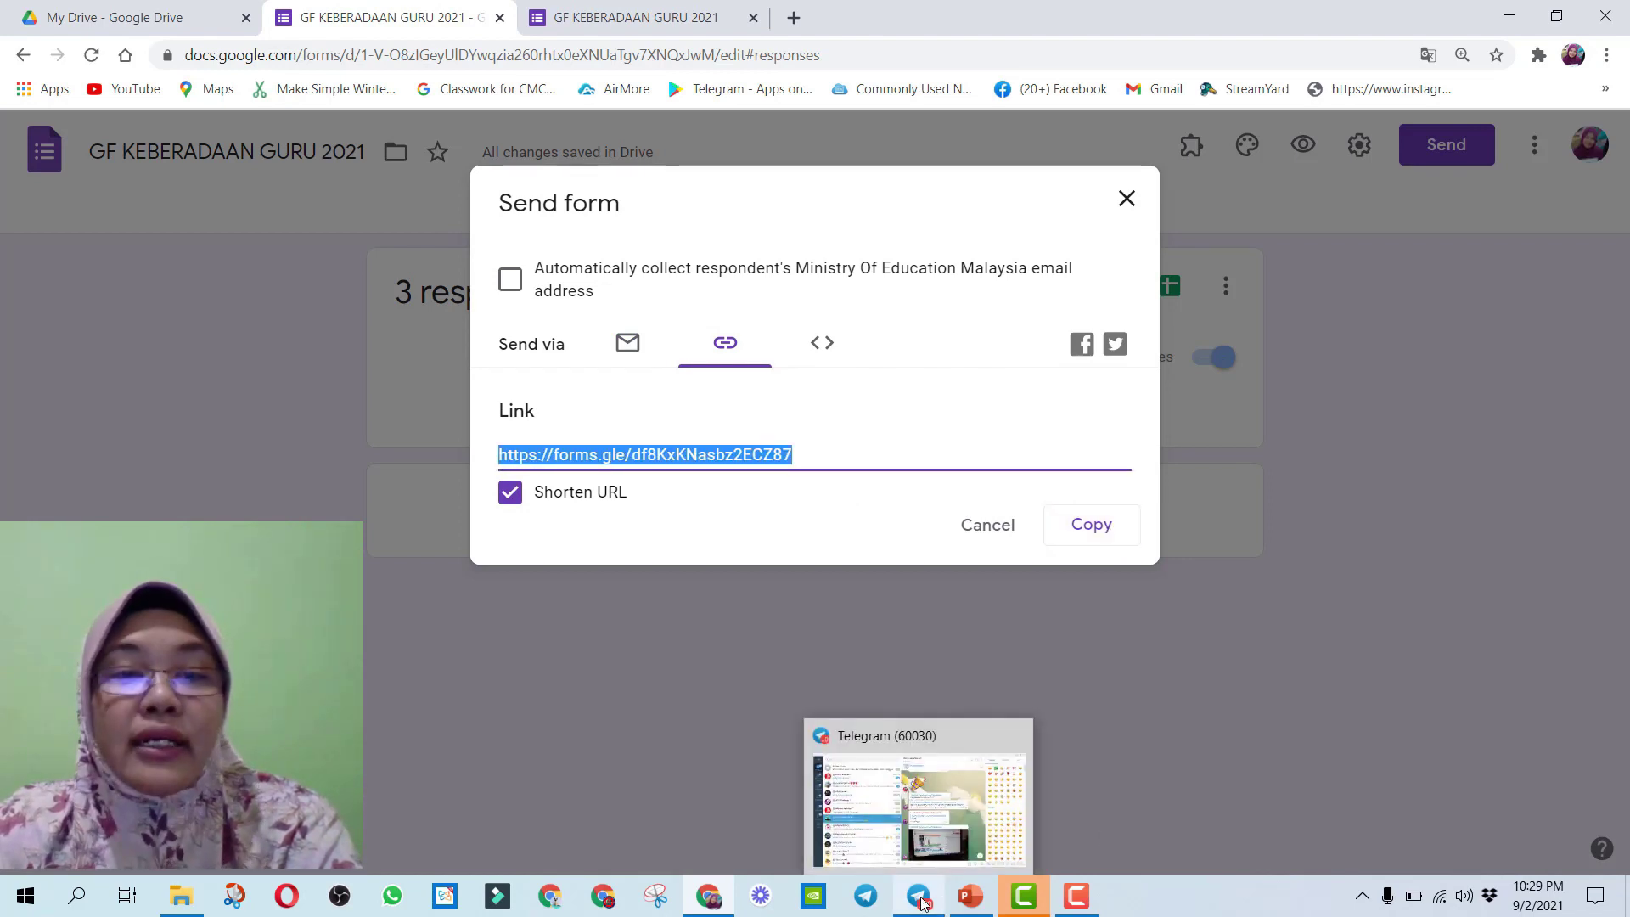
left_click(923, 901)
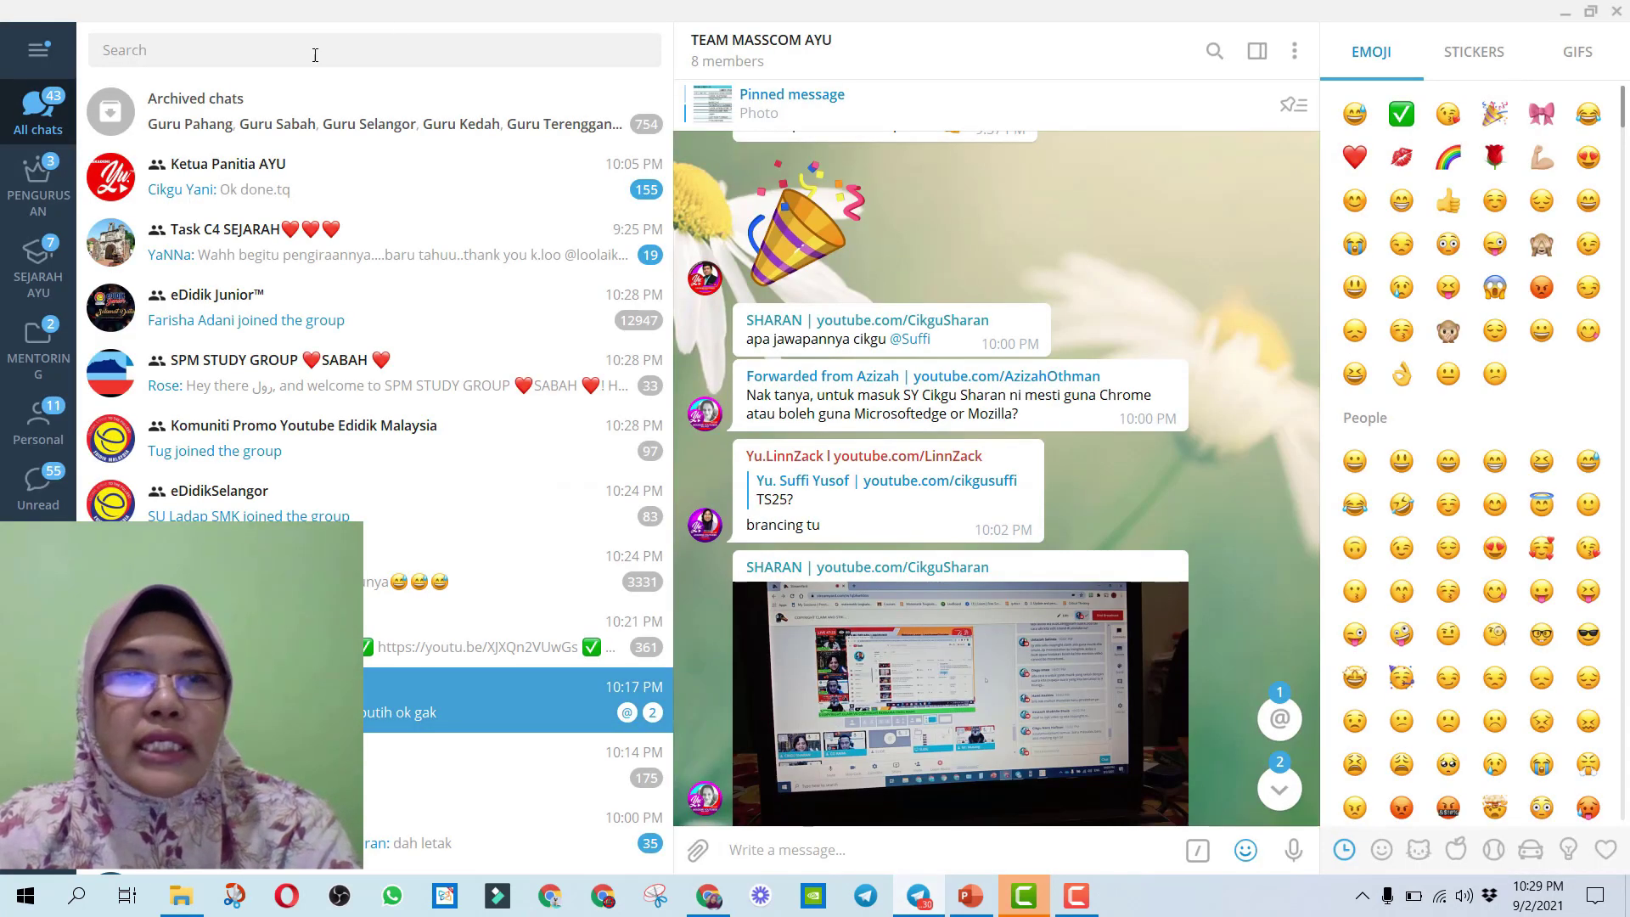
left_click(207, 50)
type("sa")
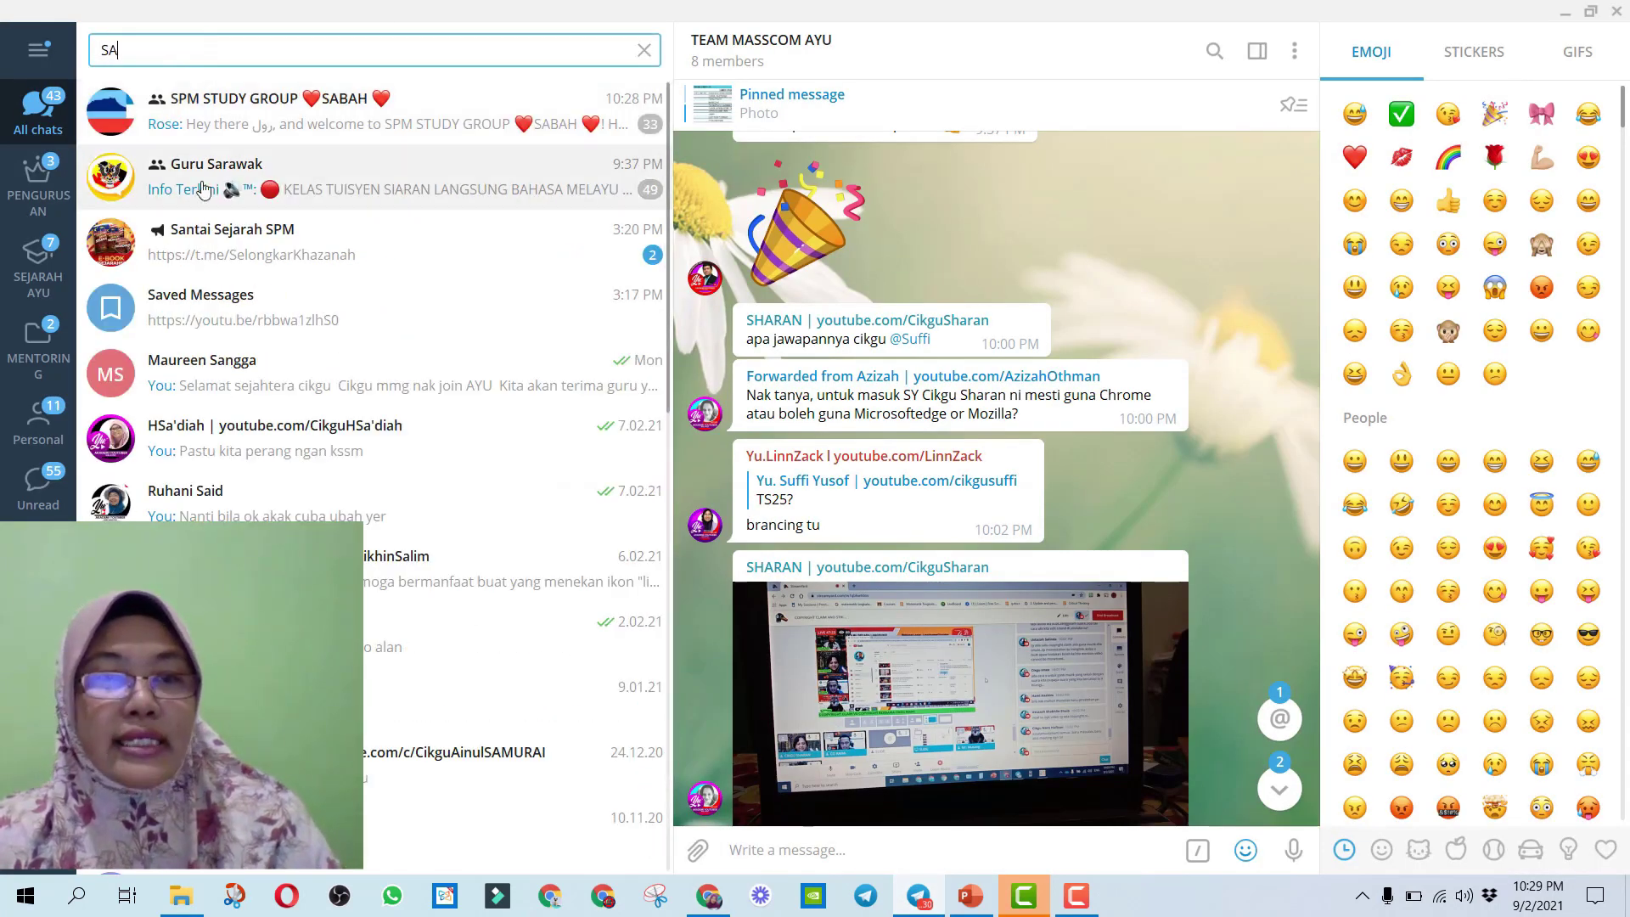
left_click(209, 313)
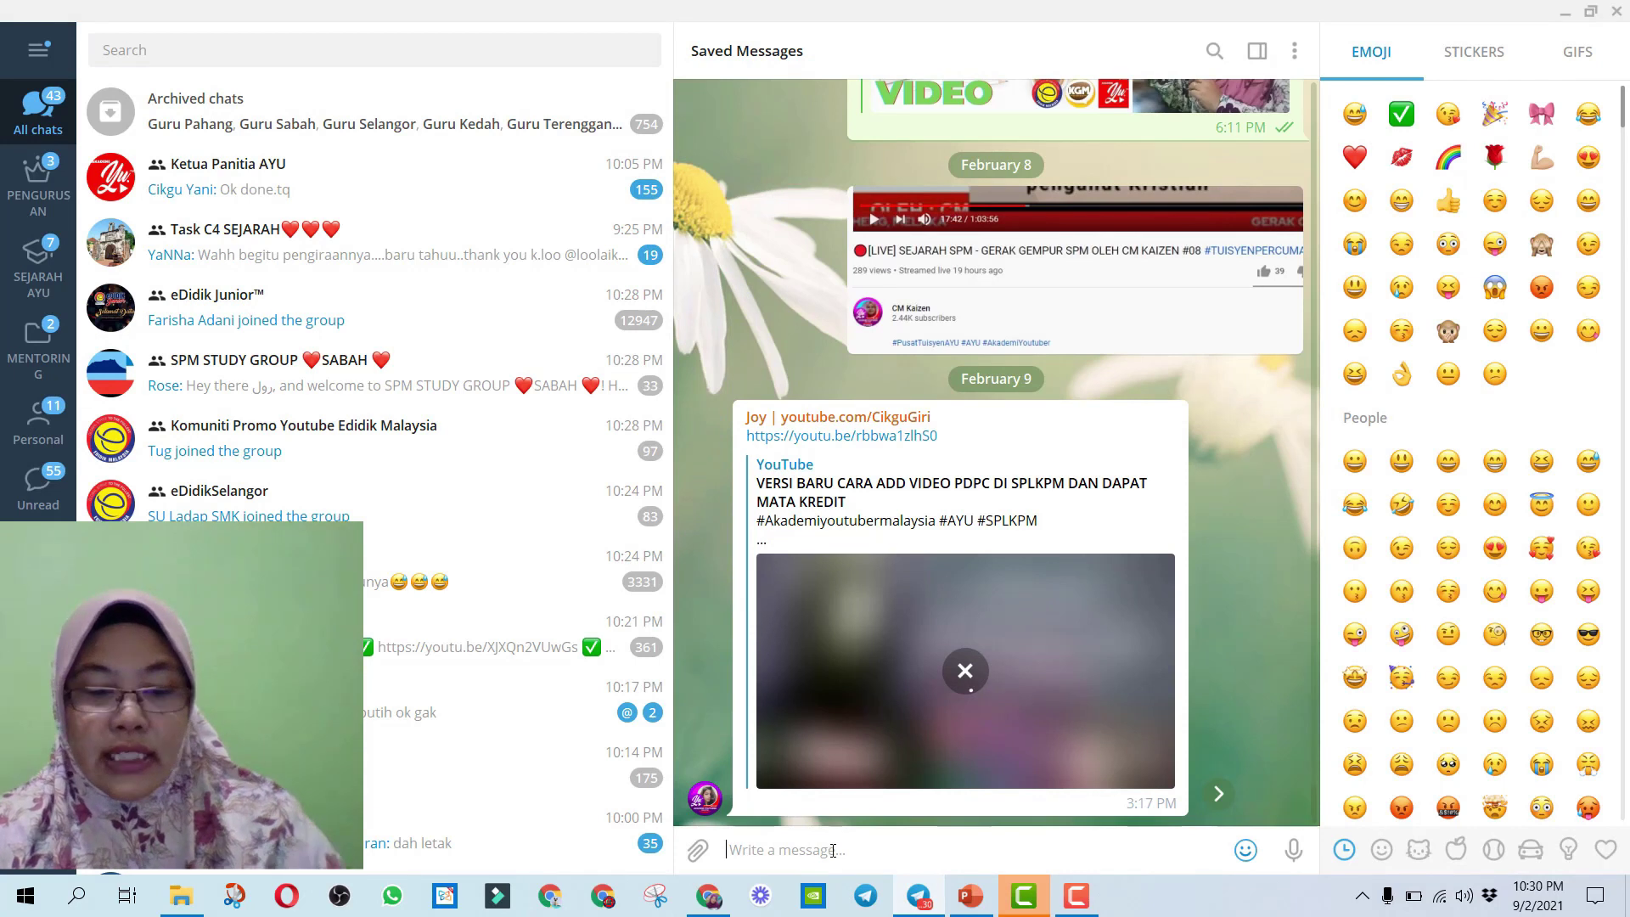
key("ctrl+v")
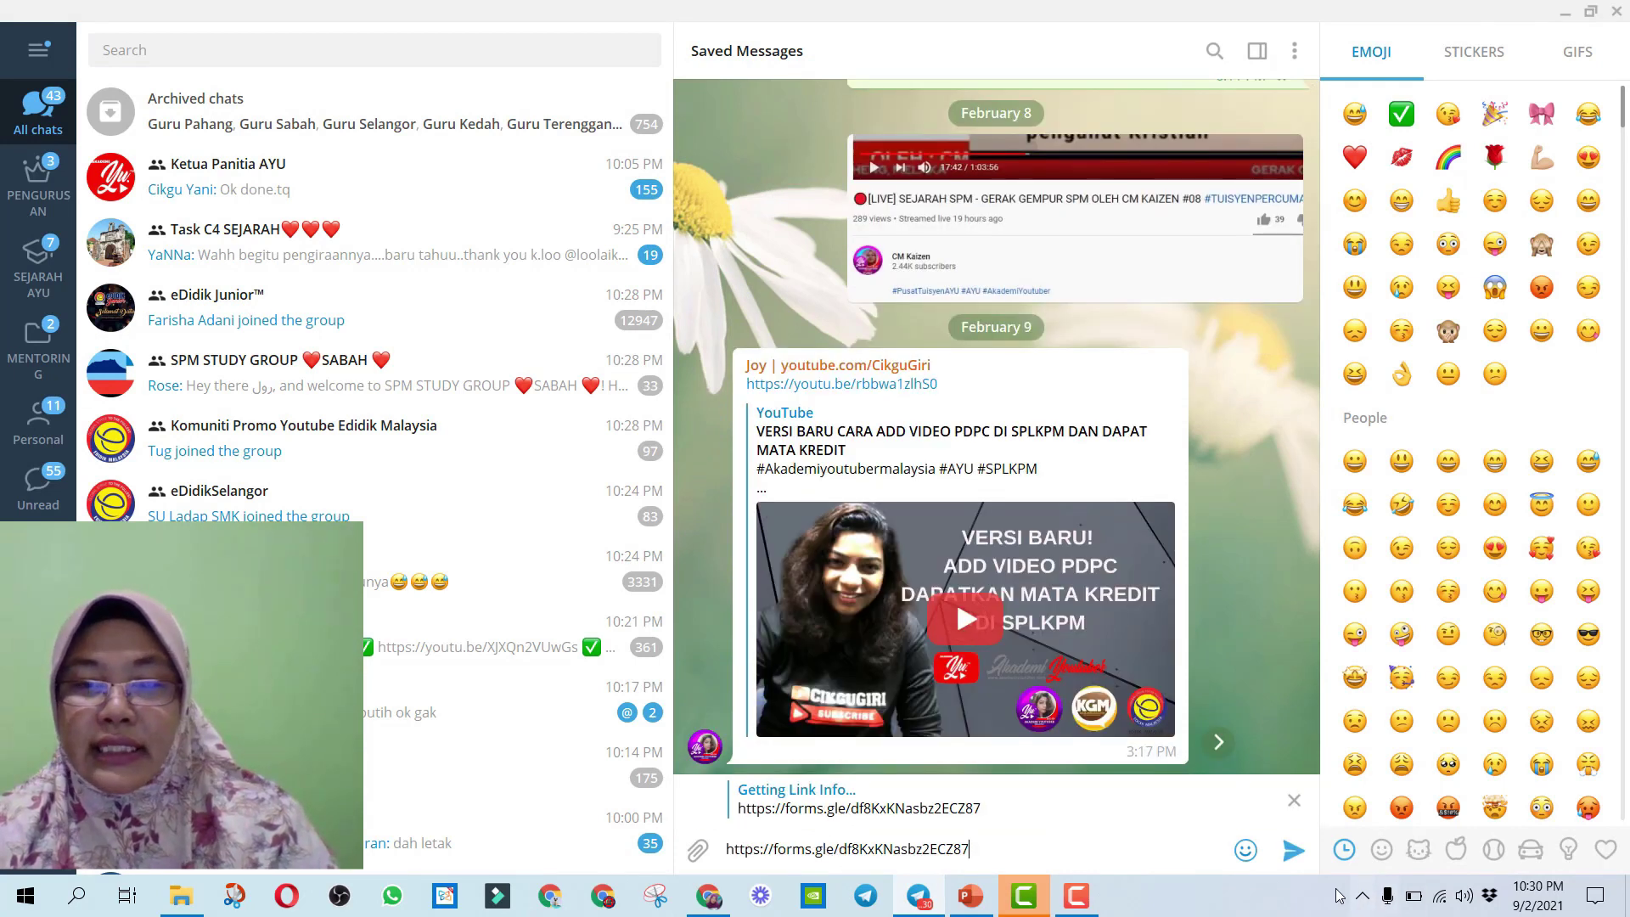
left_click(1292, 852)
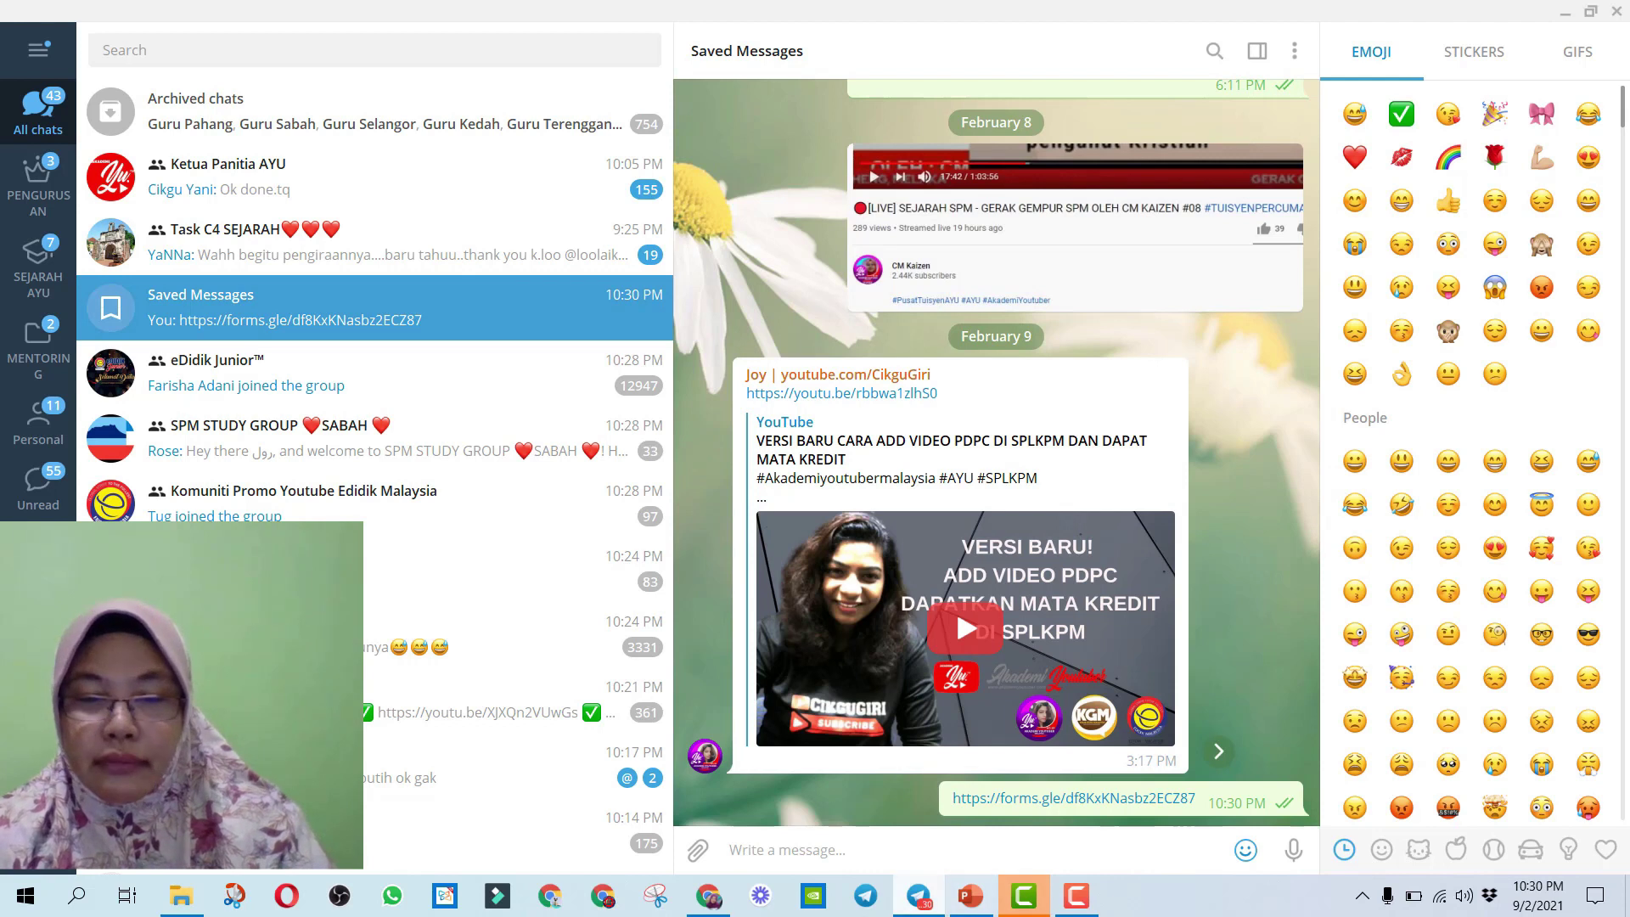
- Return to the form editor, close the sending options, and check the response summary and the available theme options
left_click(709, 896)
left_click(1126, 201)
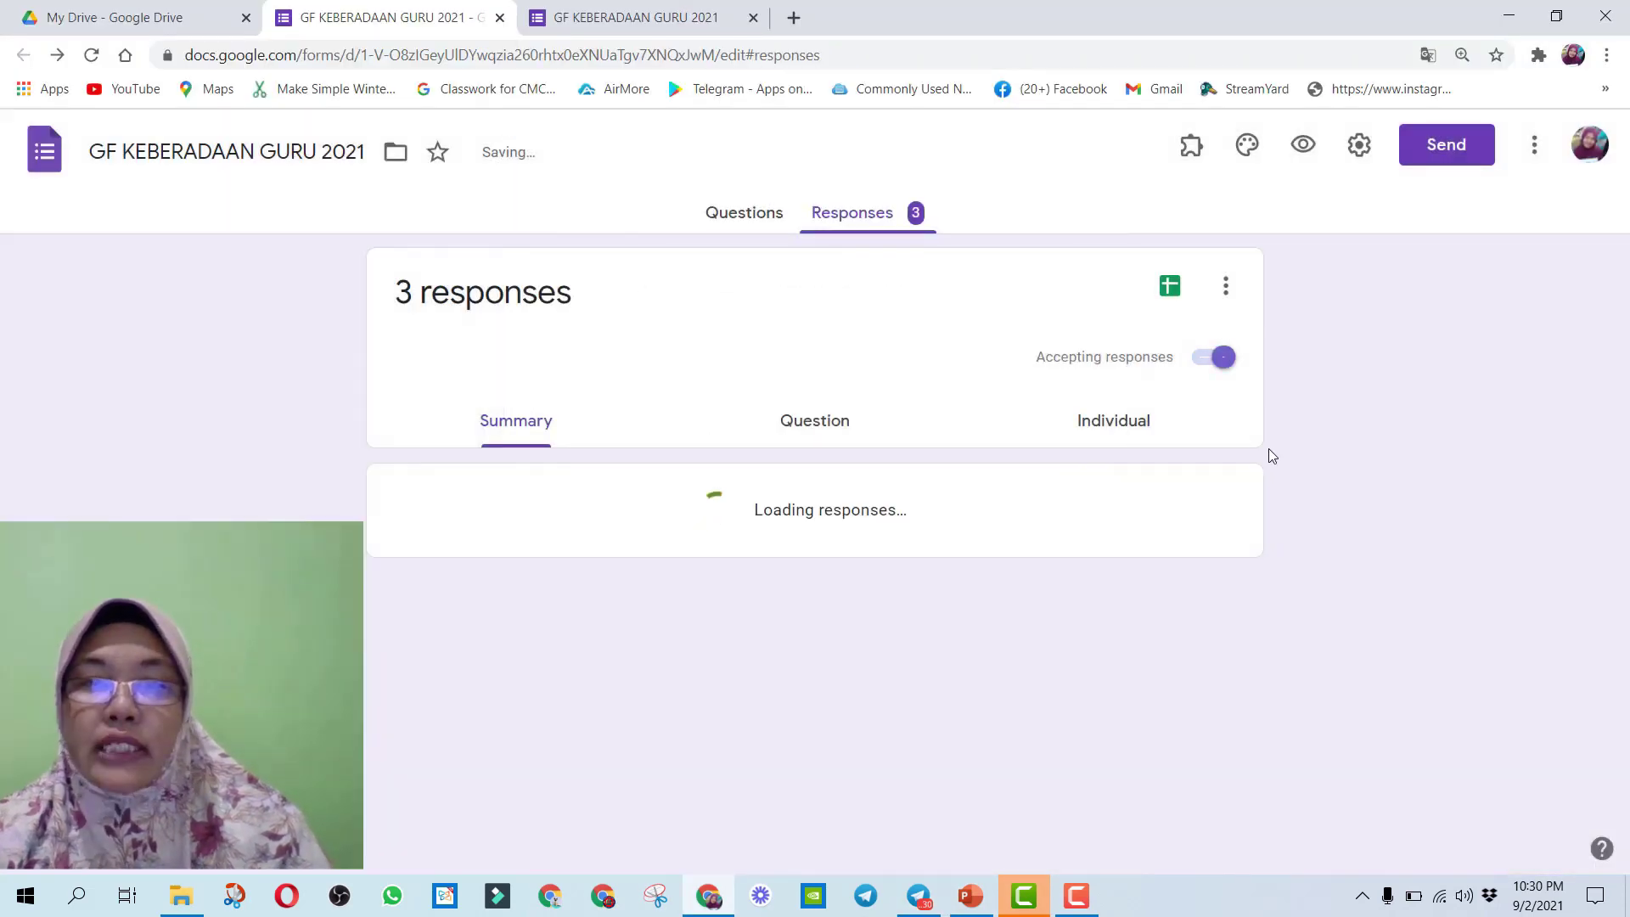
left_click(841, 214)
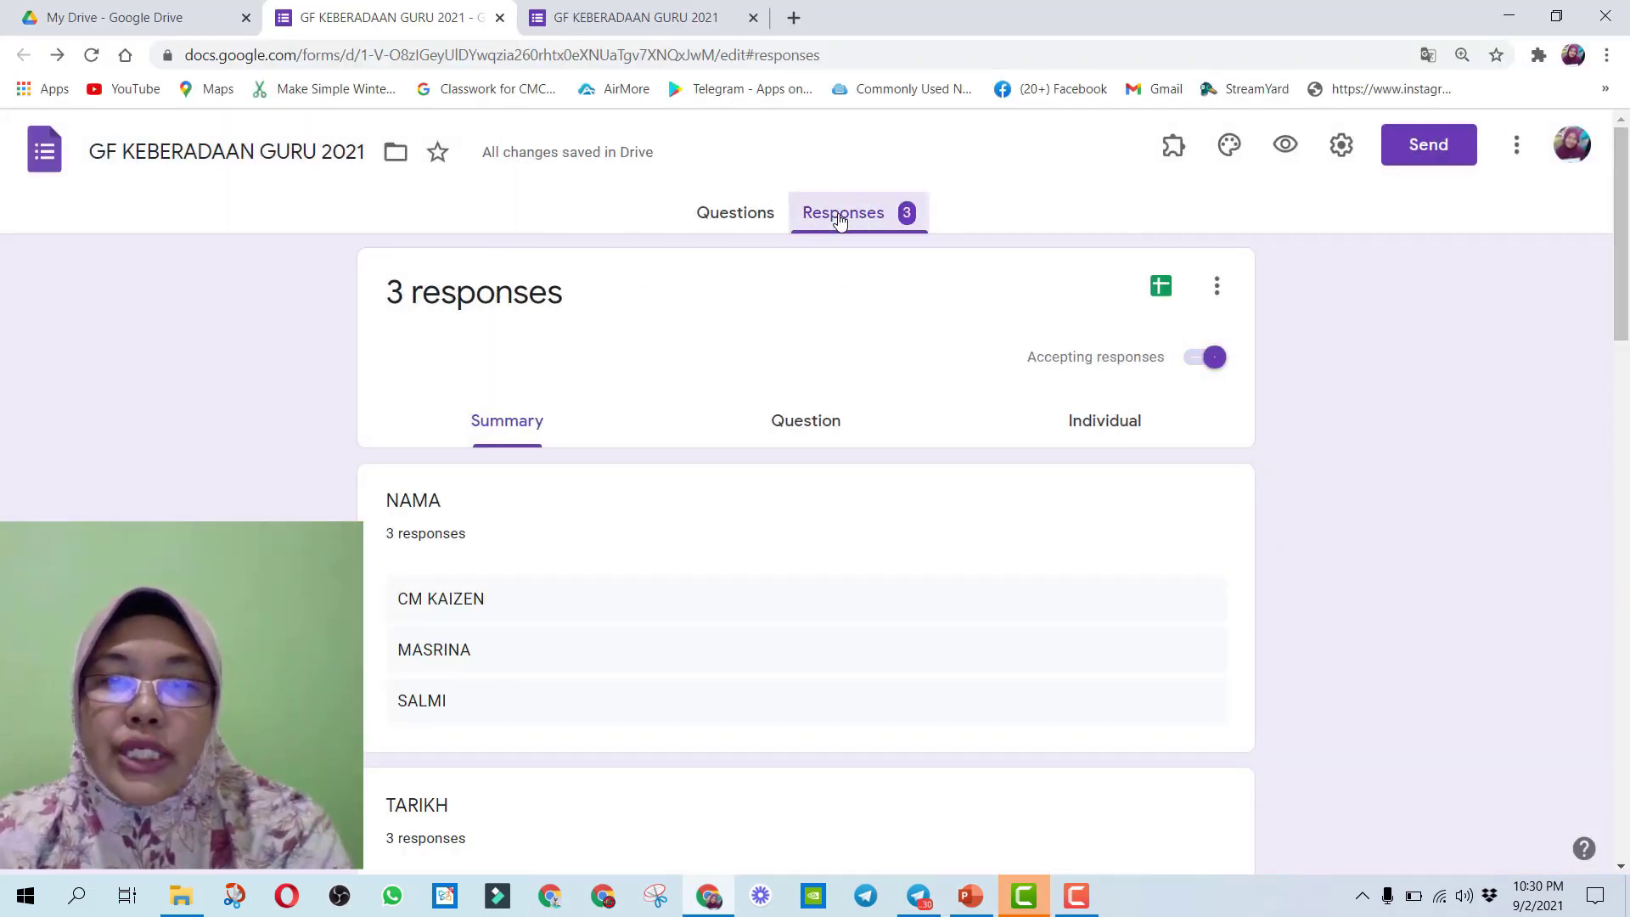
left_click(1230, 155)
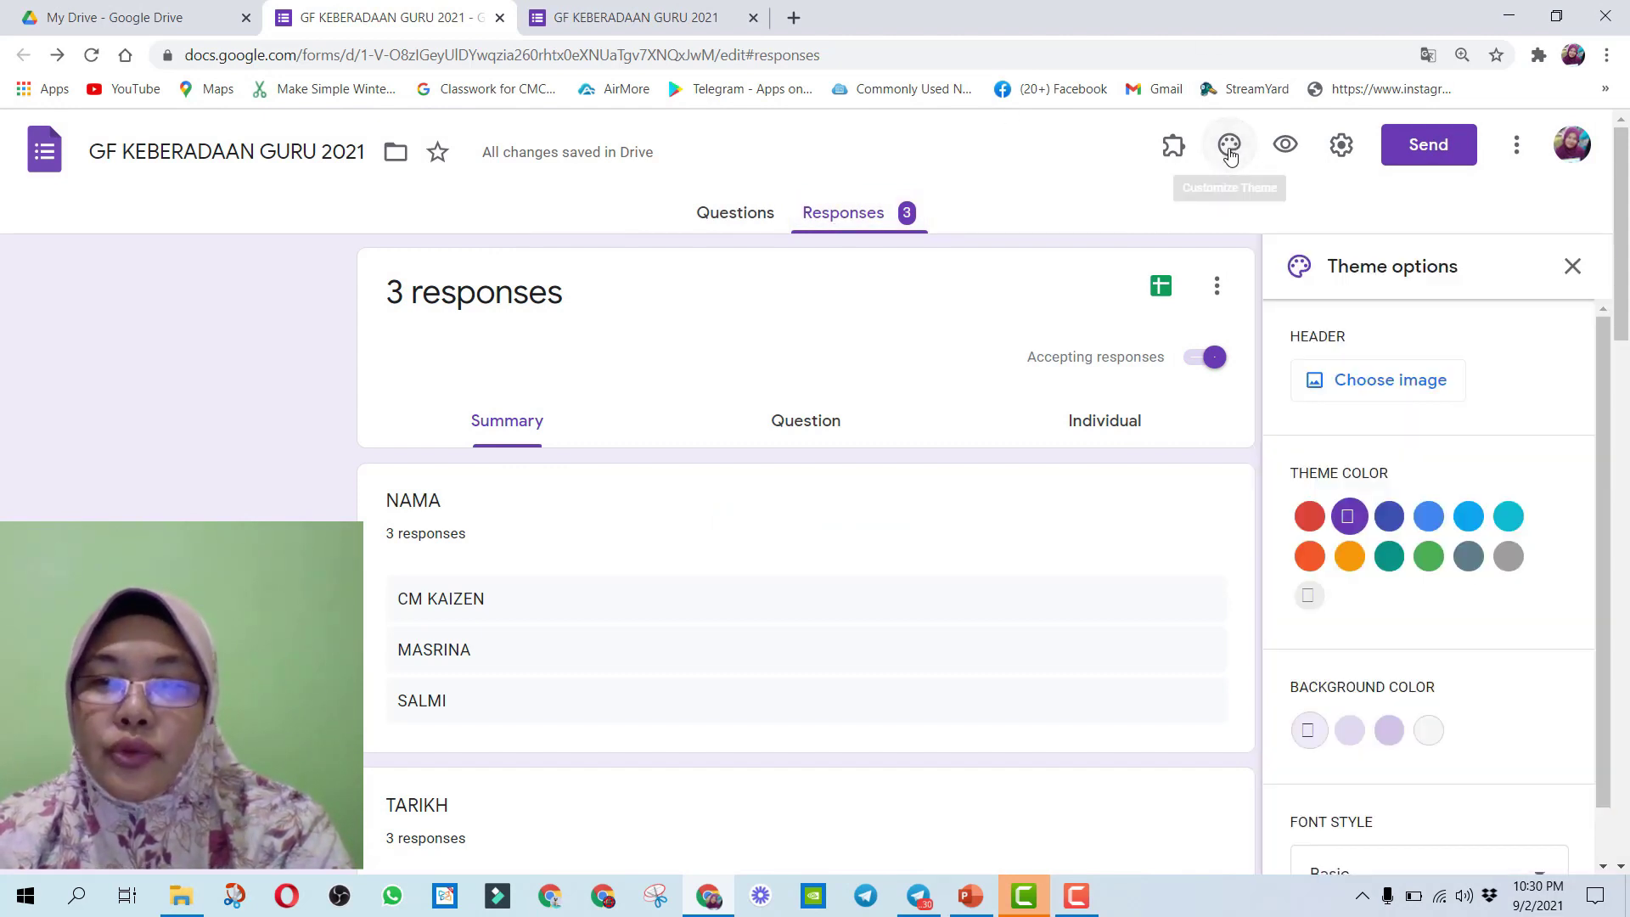
left_click(1572, 266)
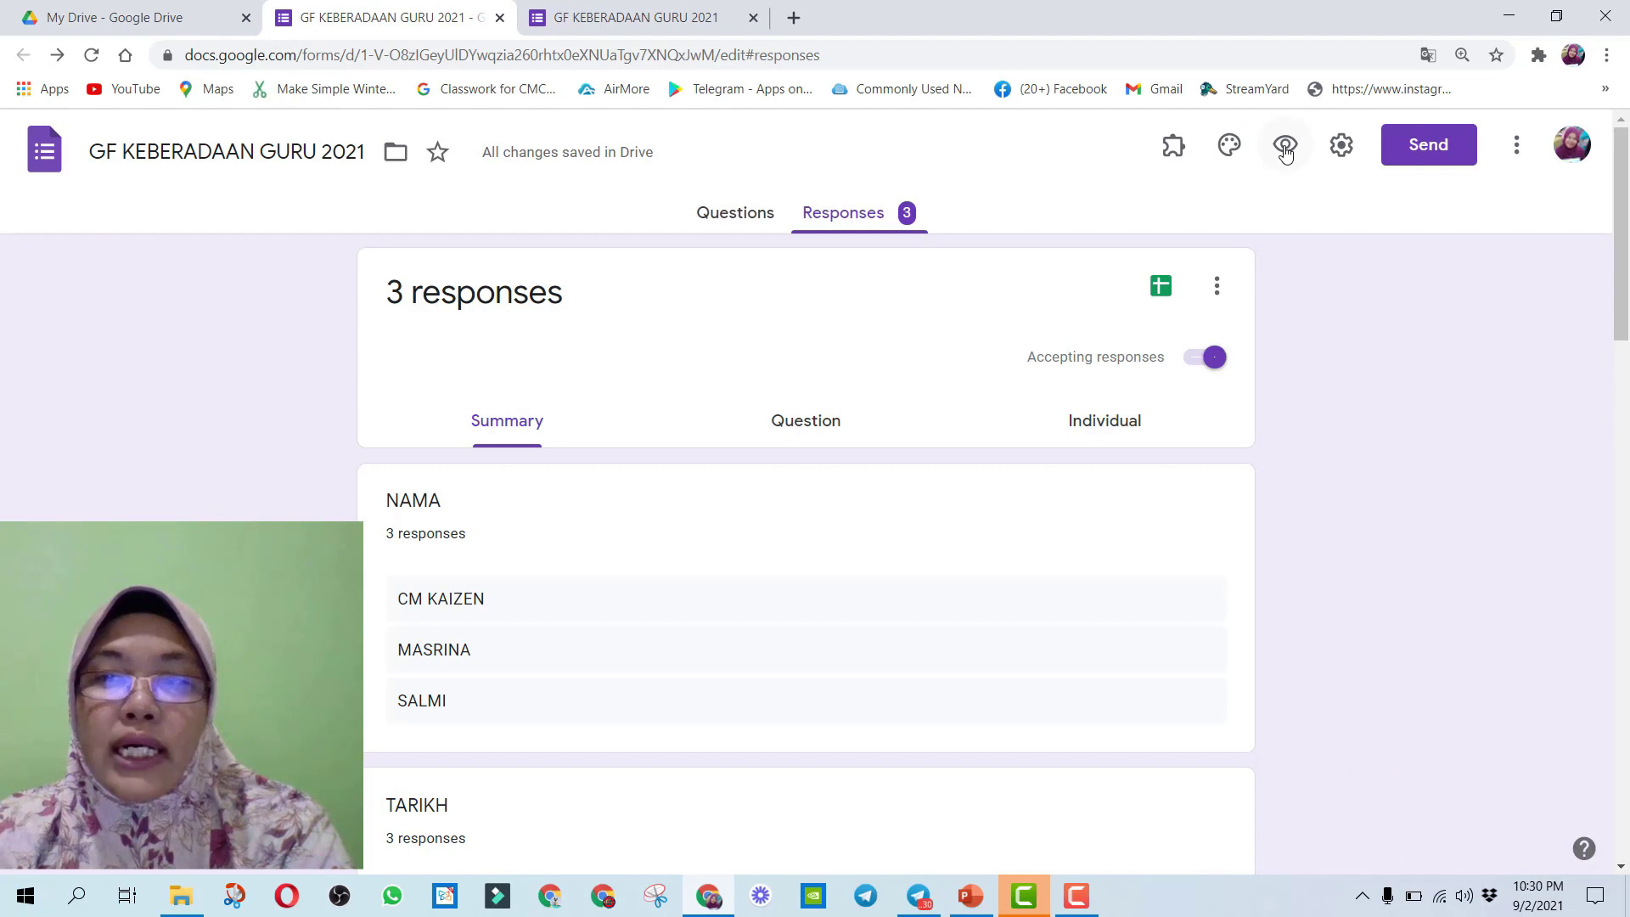
- Preview the form and look through its first section, from NAMA and TARIKH to the Keberadaan Guru choices
left_click(1285, 146)
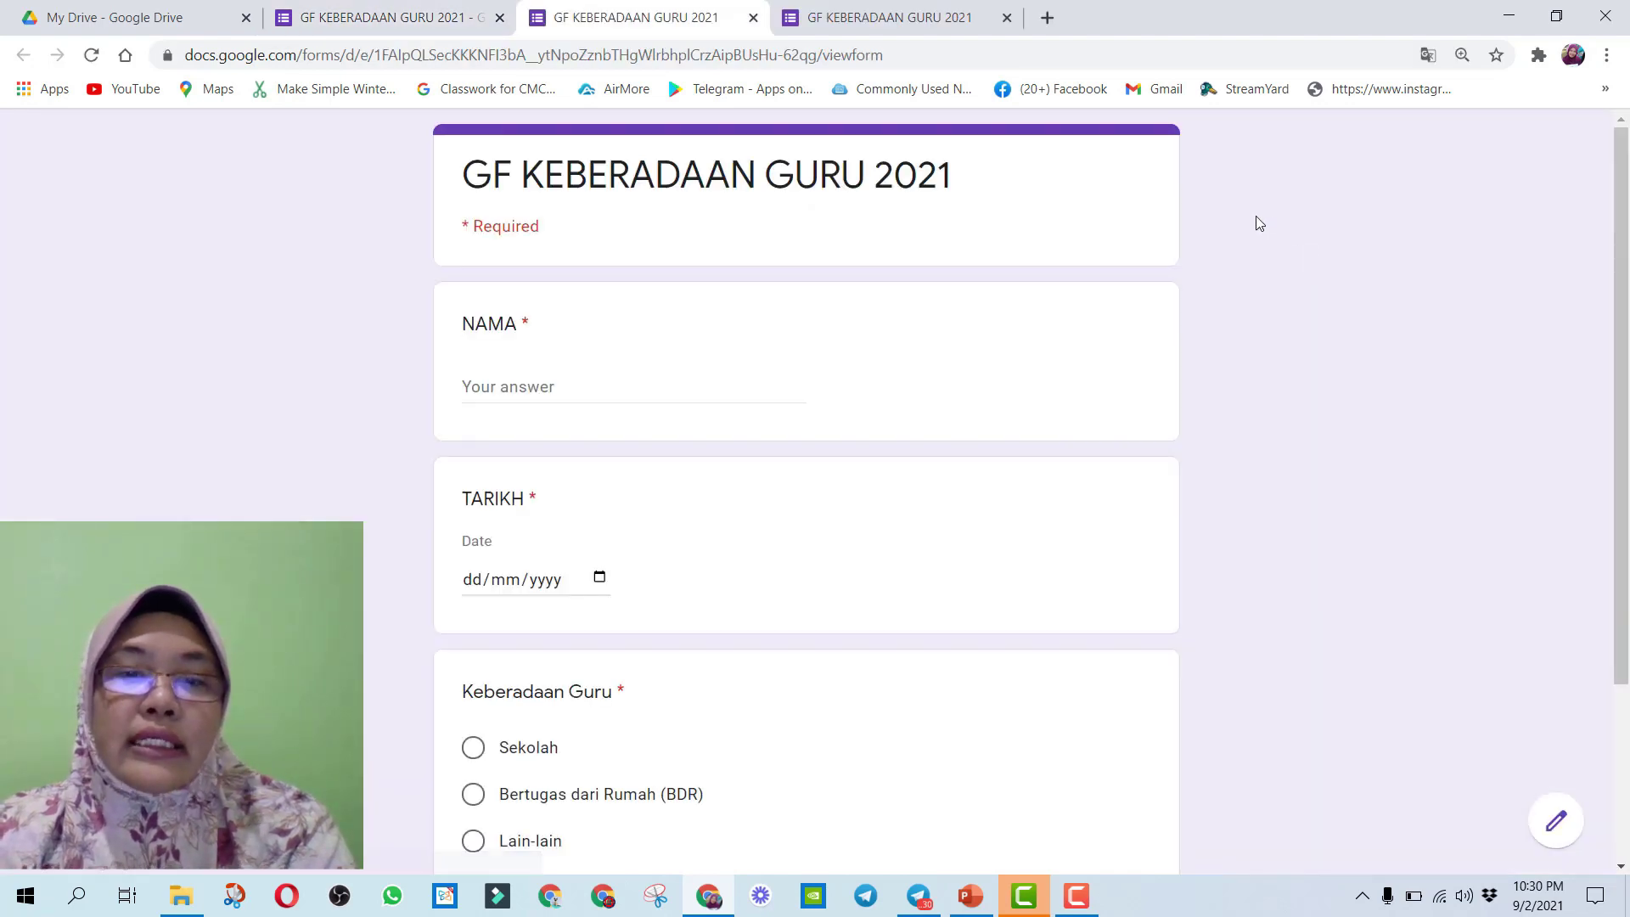
scroll(1155, 314, "down", 3)
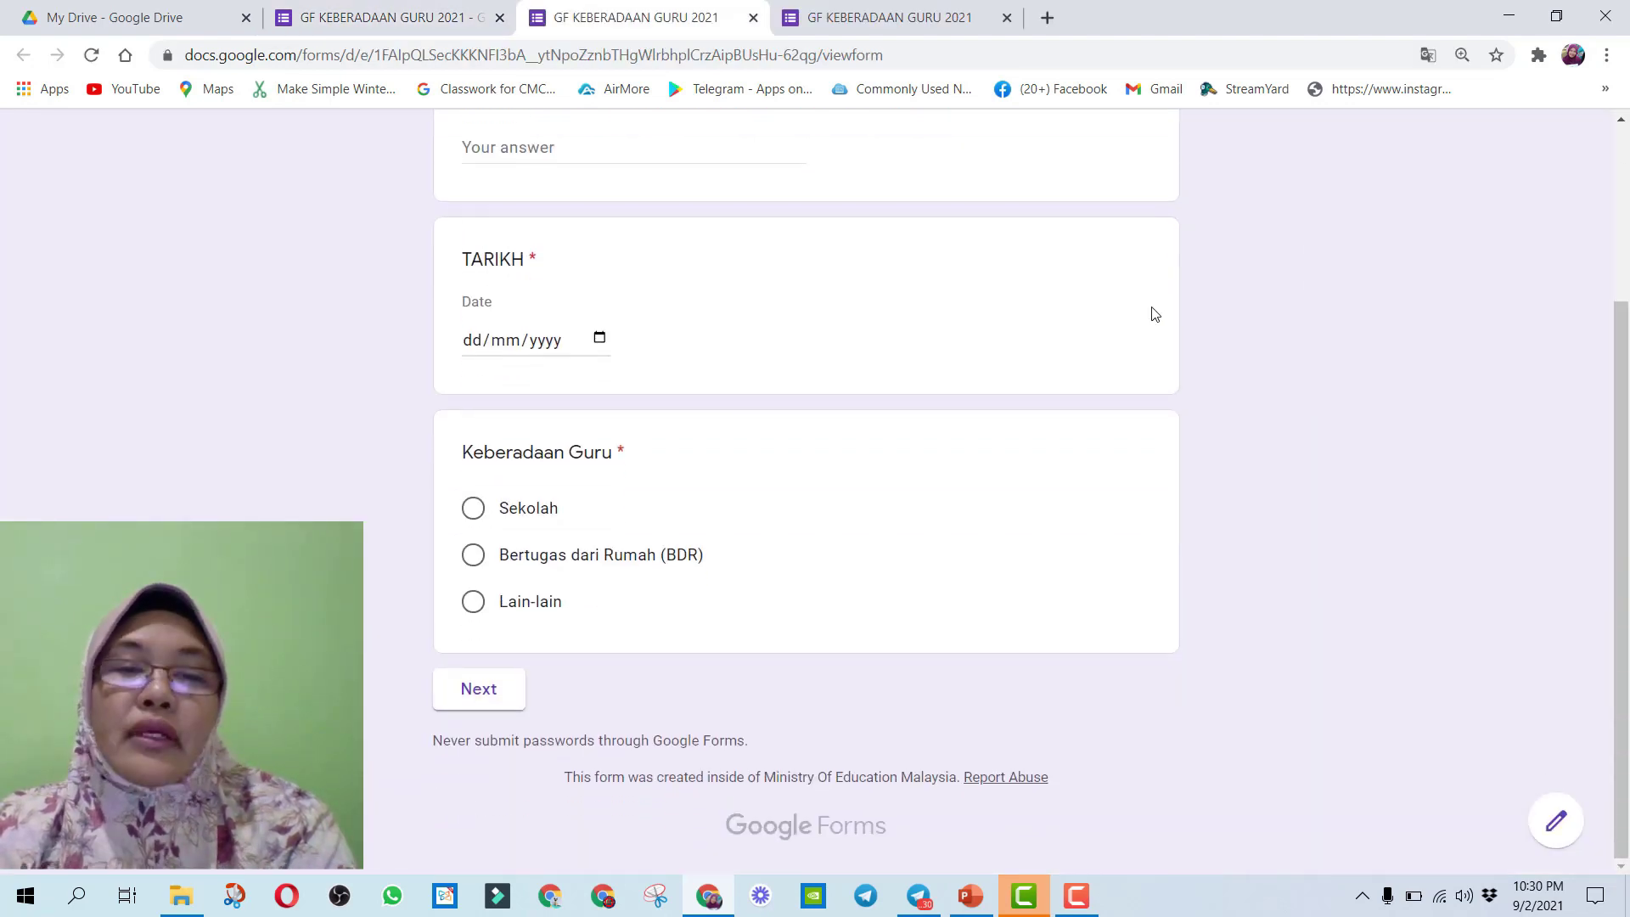
scroll(1154, 314, "up", 3)
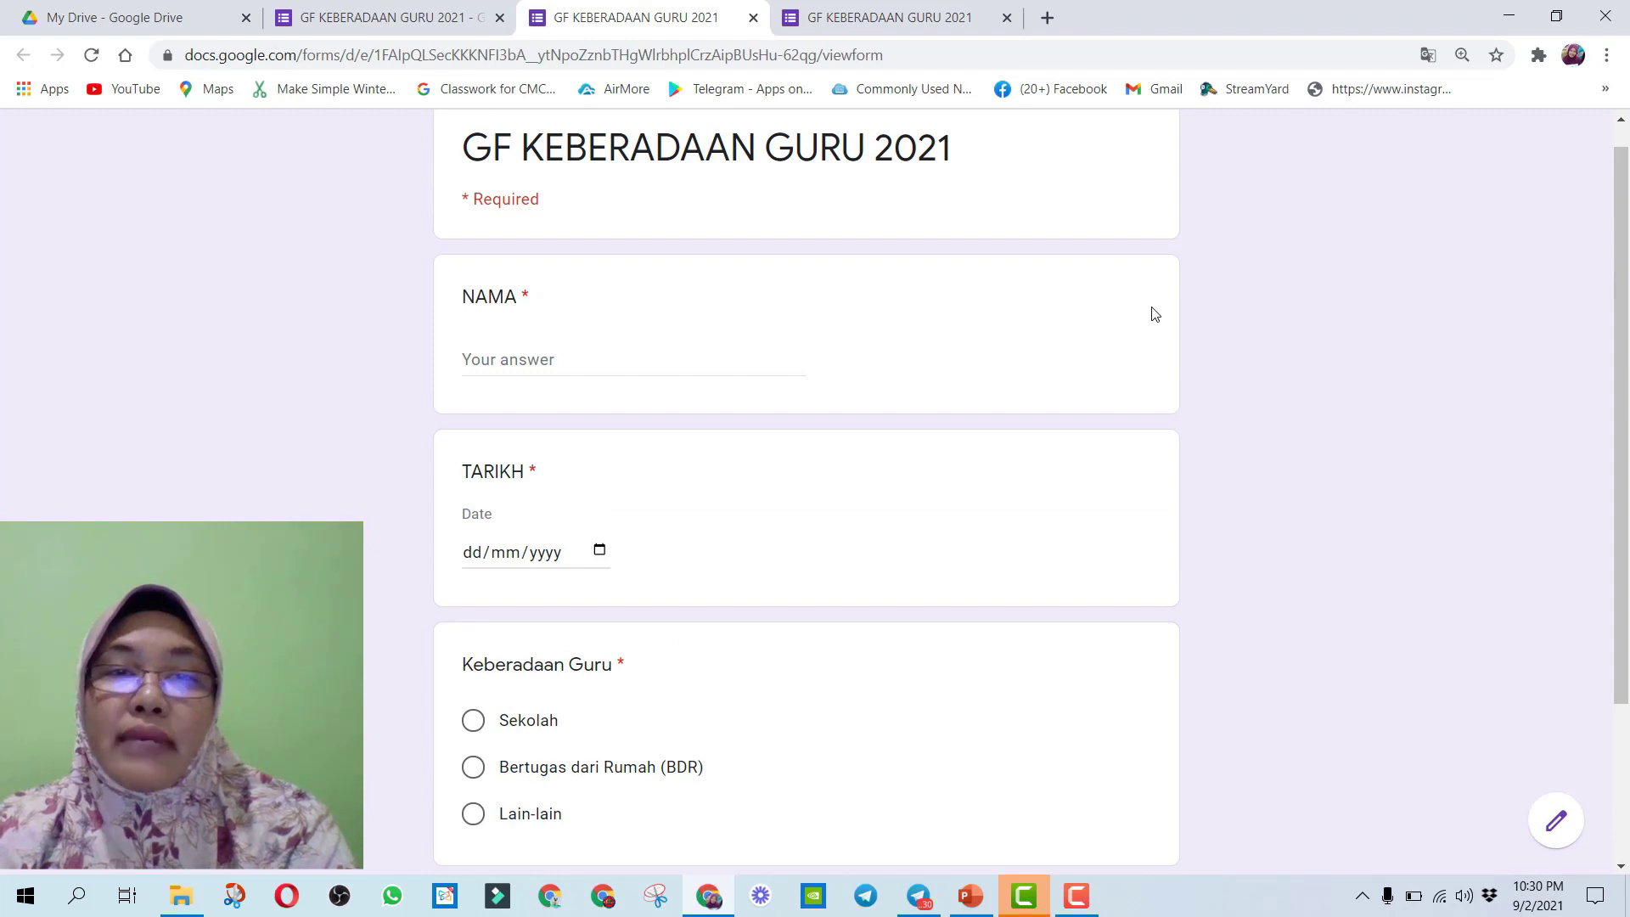